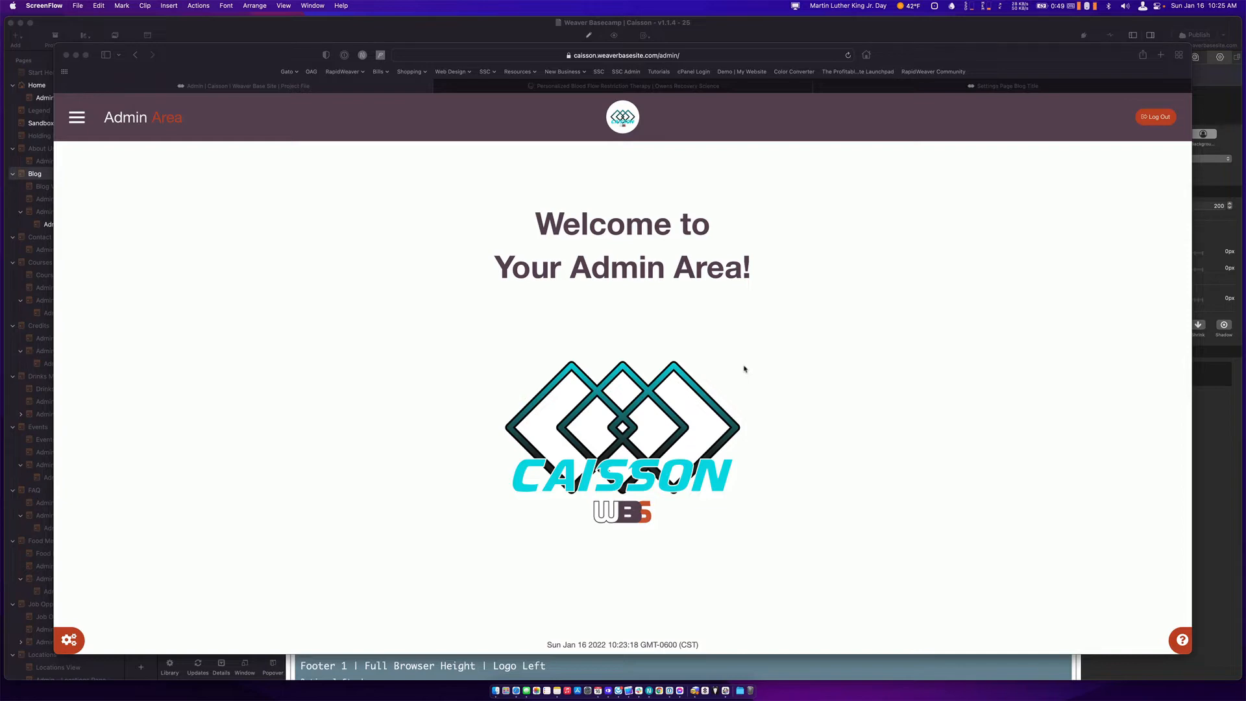
# Open the blog archive on the Owens Recovery Science website and dismiss the newsletter sign-up popup.
pyautogui.click(517, 87)
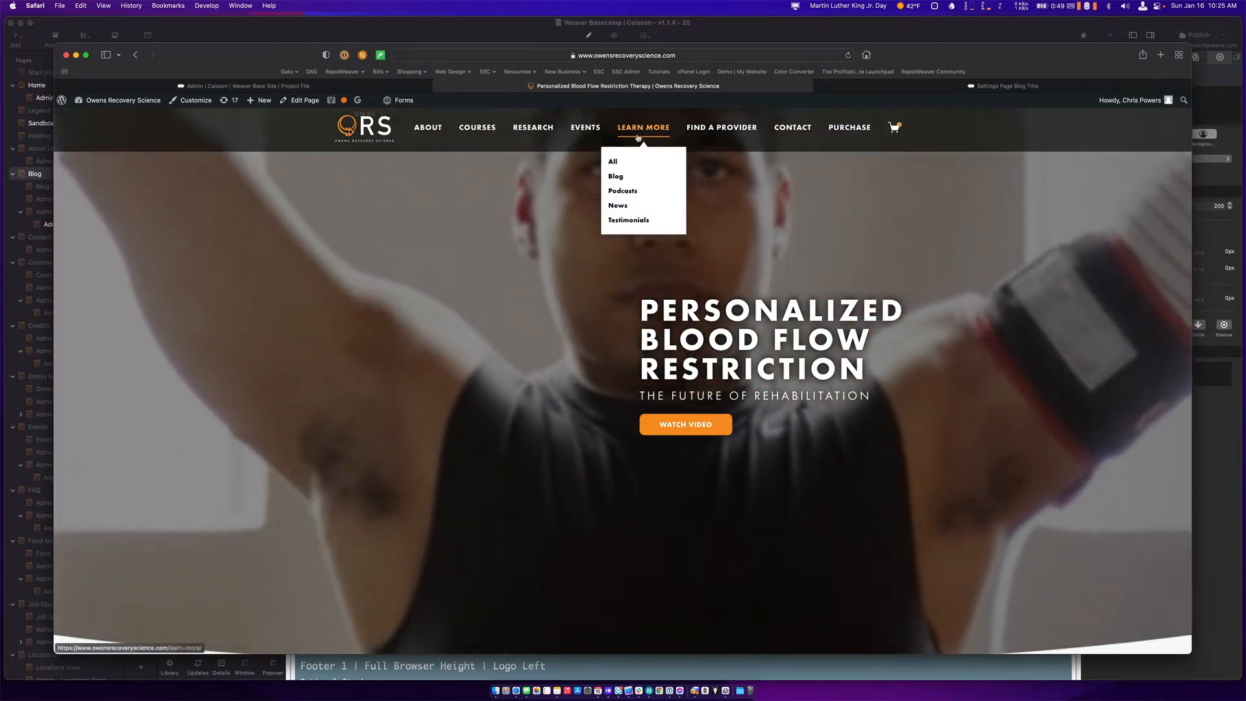
pyautogui.moveTo(638, 127)
pyautogui.click(639, 175)
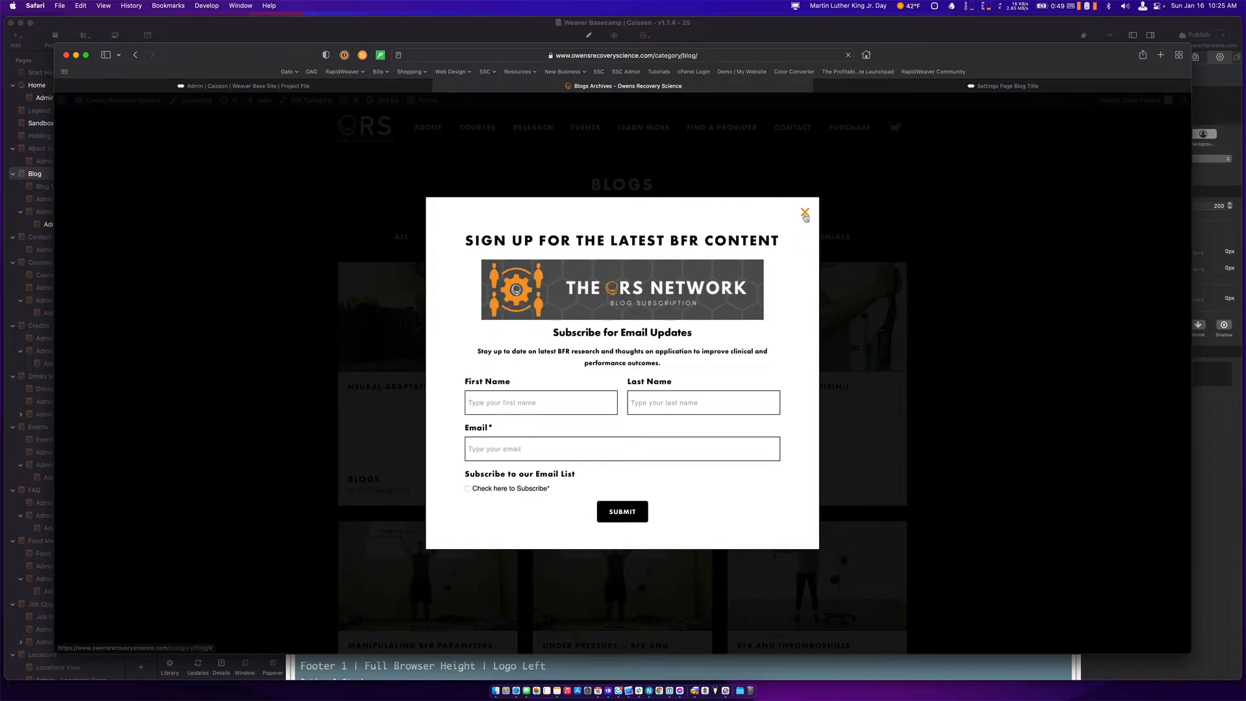
pyautogui.click(804, 212)
# Look through the listing of existing blog posts on the archive page and return to its beginning.
pyautogui.scroll(-8, 652, 367)
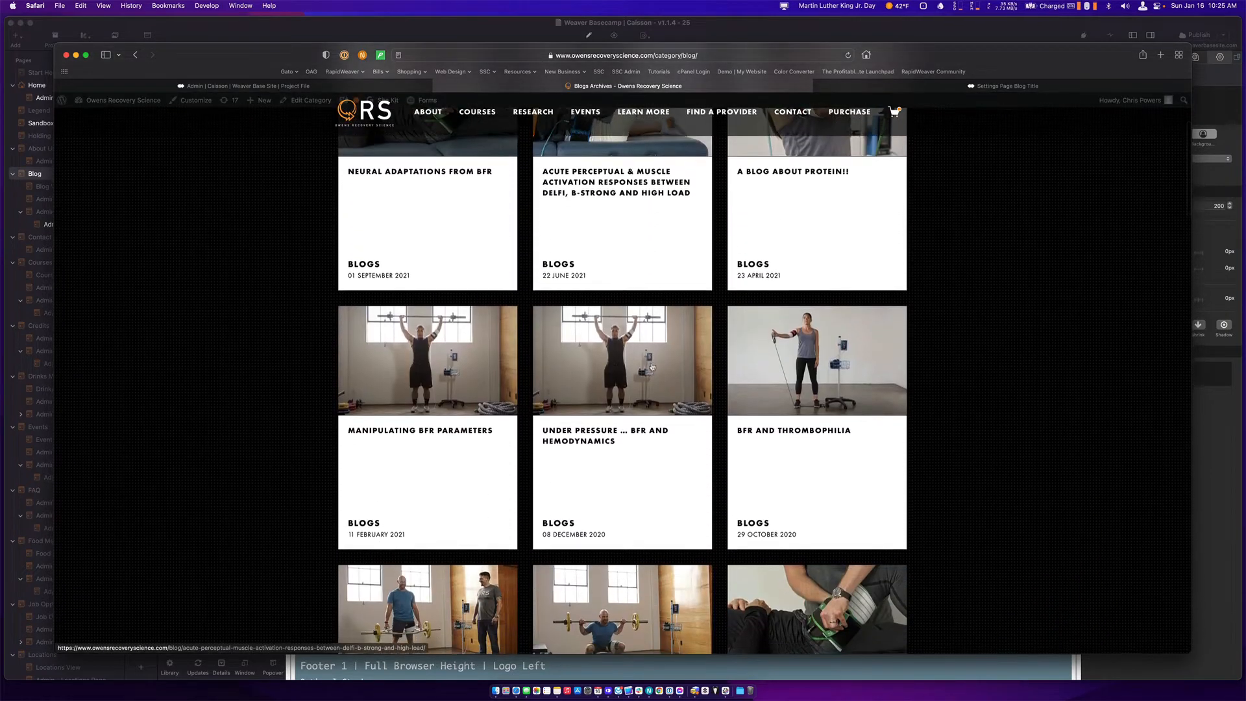
pyautogui.scroll(-7, 652, 367)
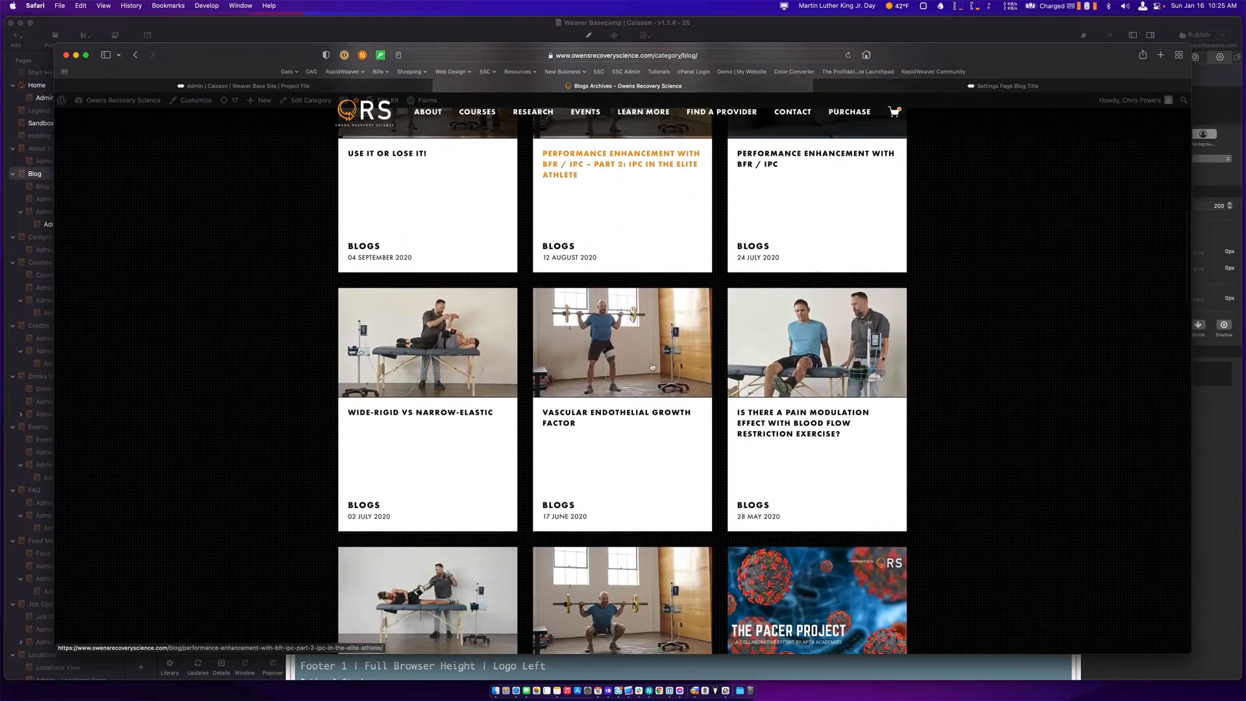
pyautogui.scroll(-7, 652, 367)
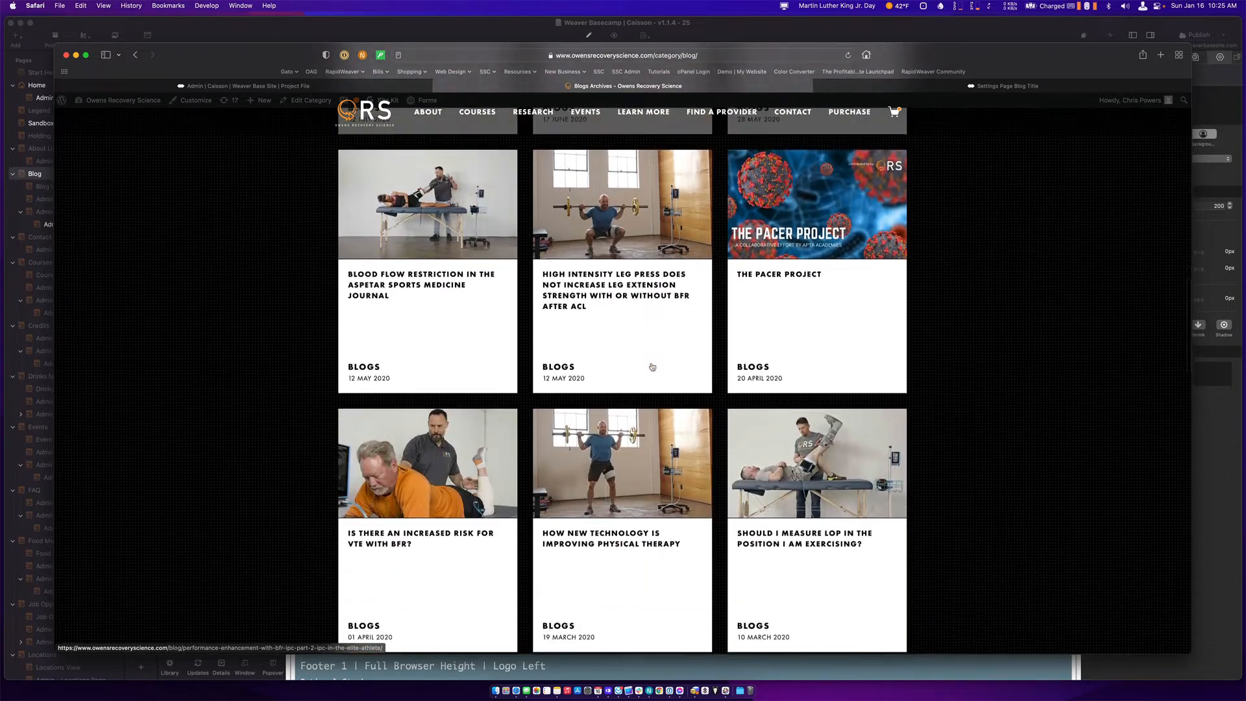
pyautogui.scroll(-1, 652, 367)
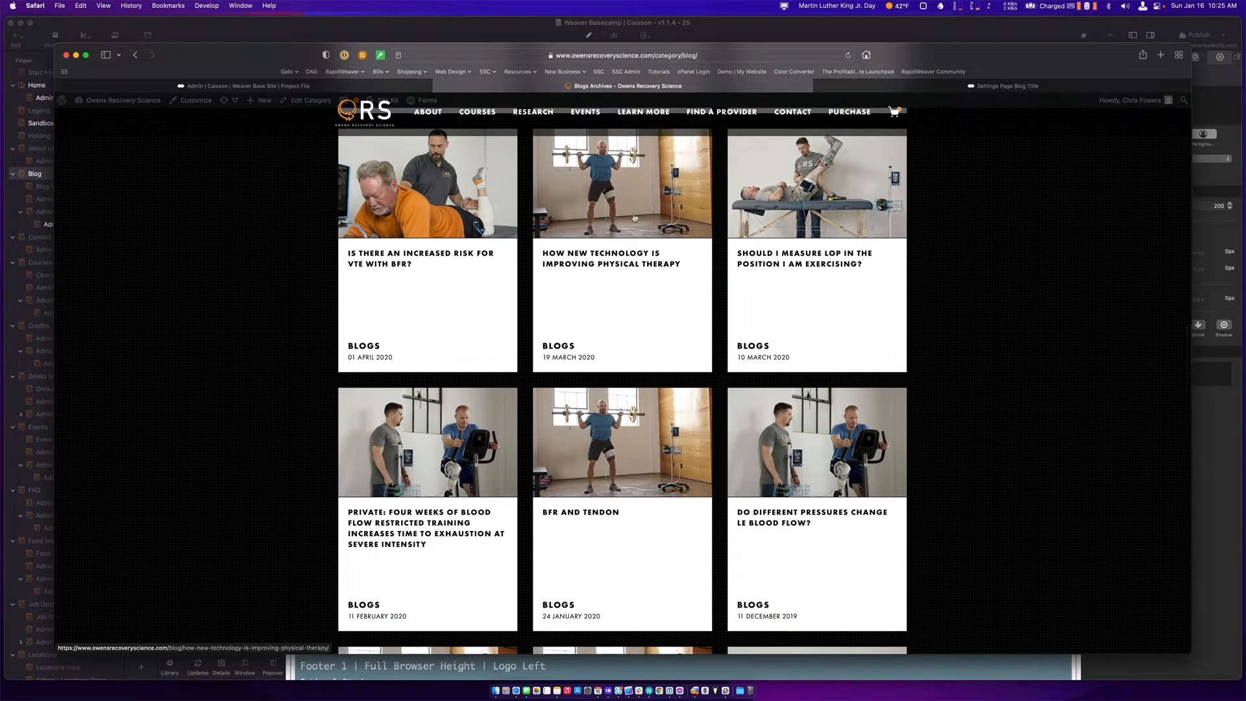
pyautogui.scroll(15, 635, 218)
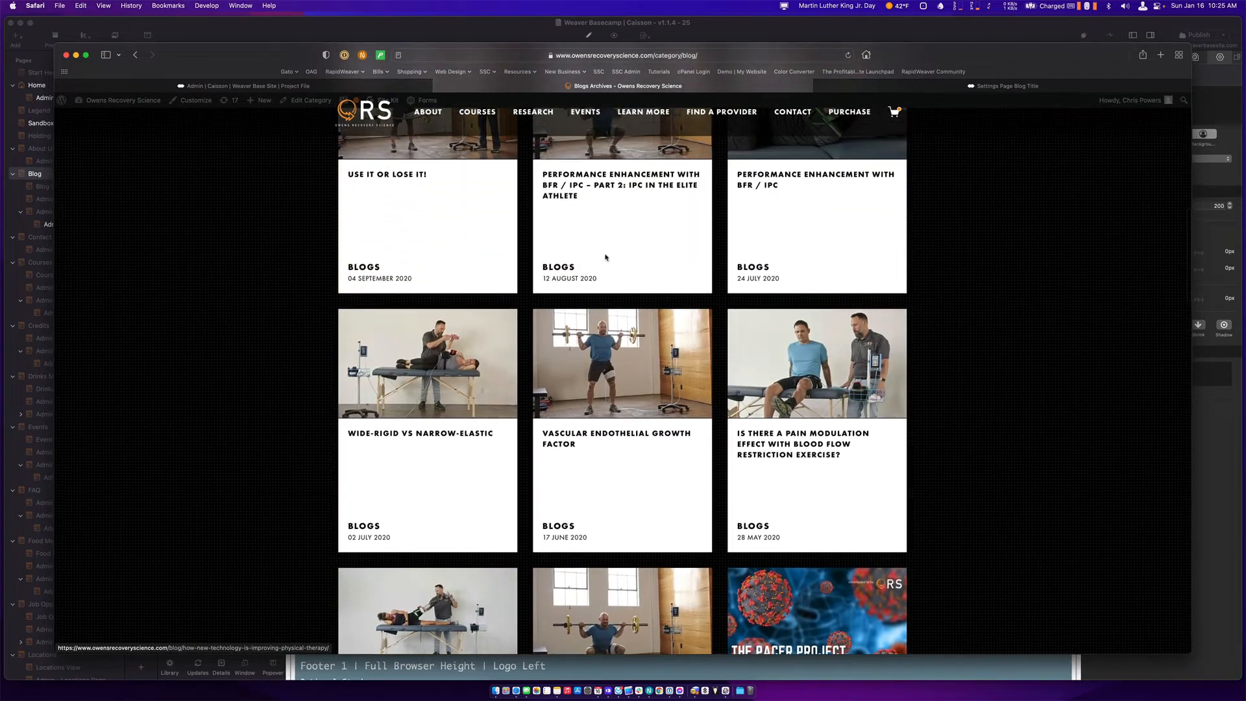
pyautogui.scroll(10, 605, 256)
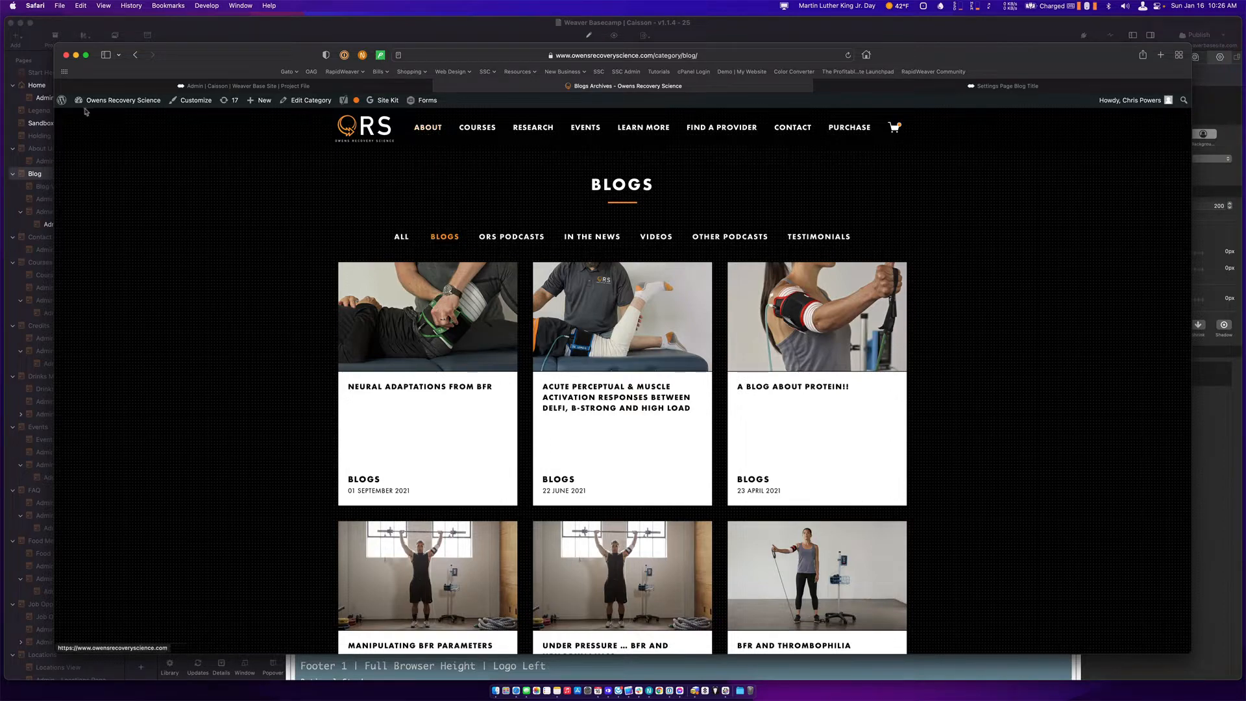
# Go to the site's WordPress dashboard by replacing the category/blog part of the address with admin.
pyautogui.click(517, 56)
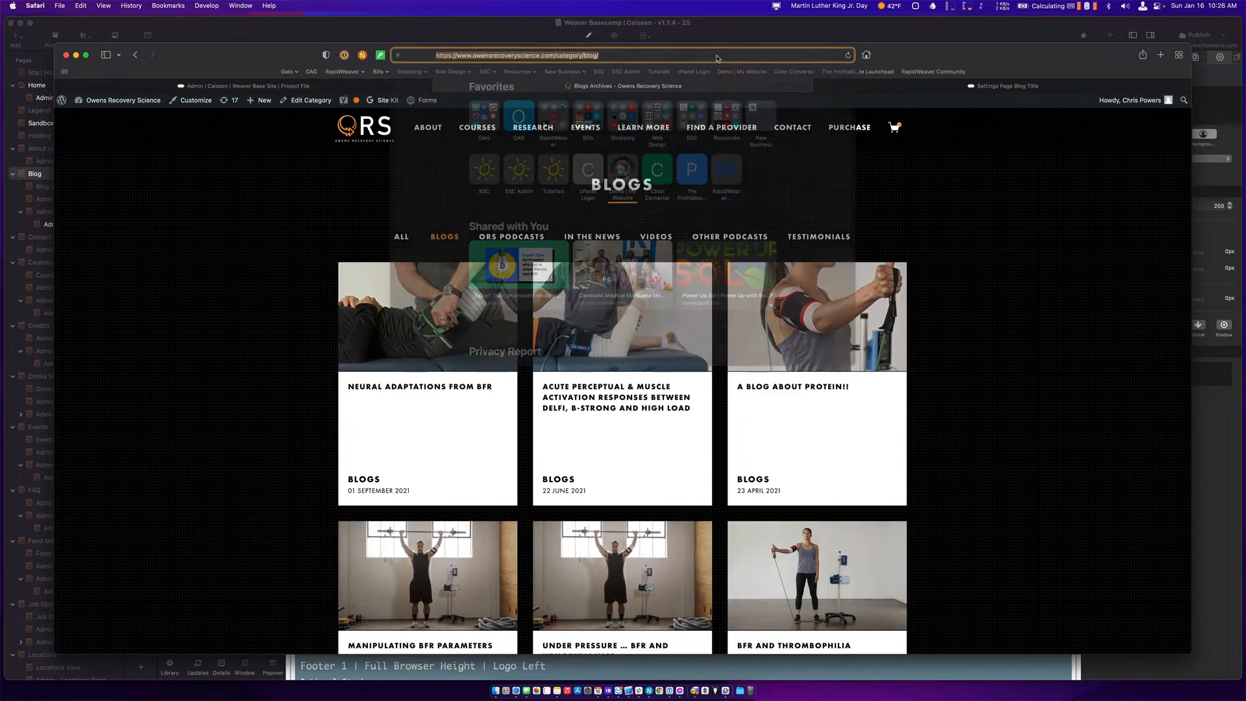
pyautogui.click(518, 57)
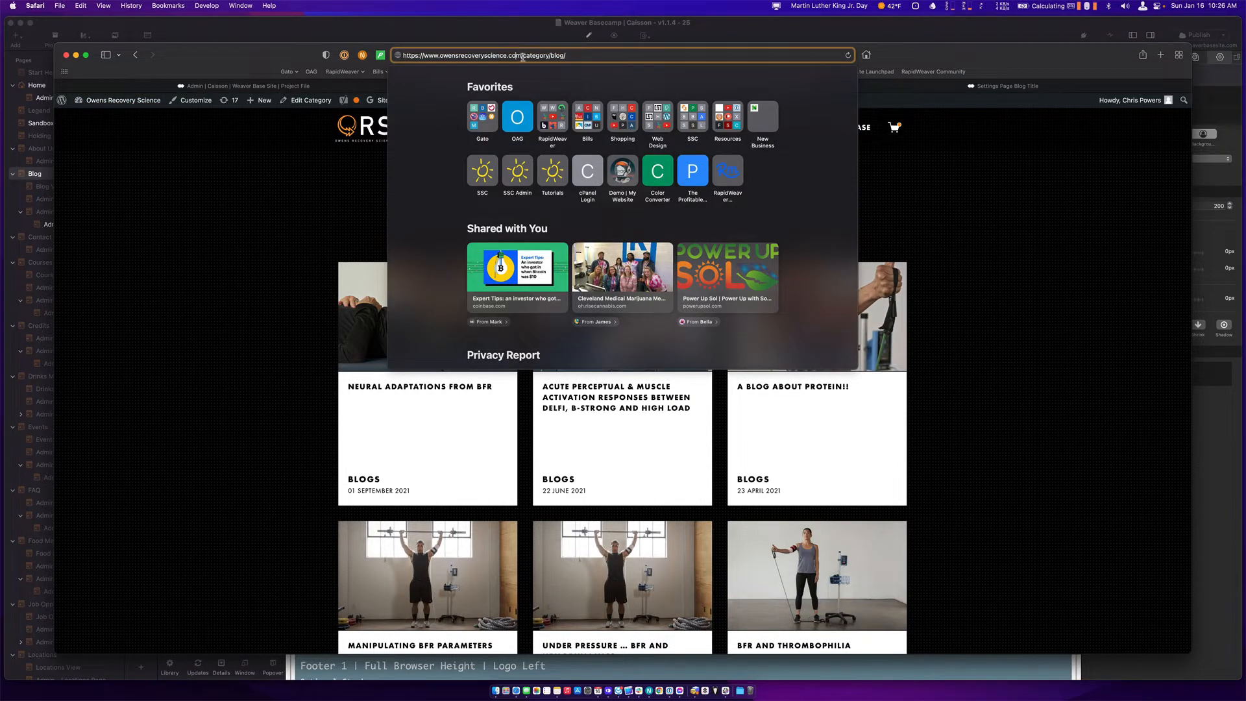
pyautogui.moveTo(522, 57); pyautogui.dragTo(604, 59)
pyautogui.write('admin')
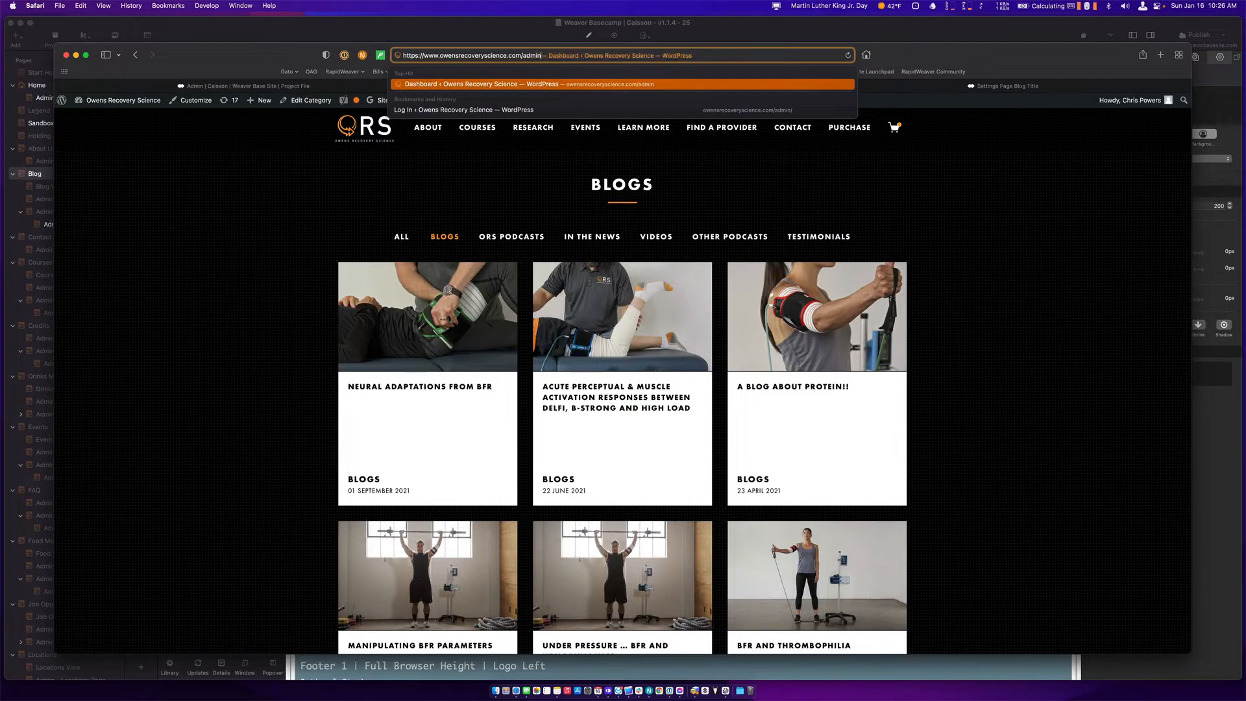
pyautogui.press('Return')
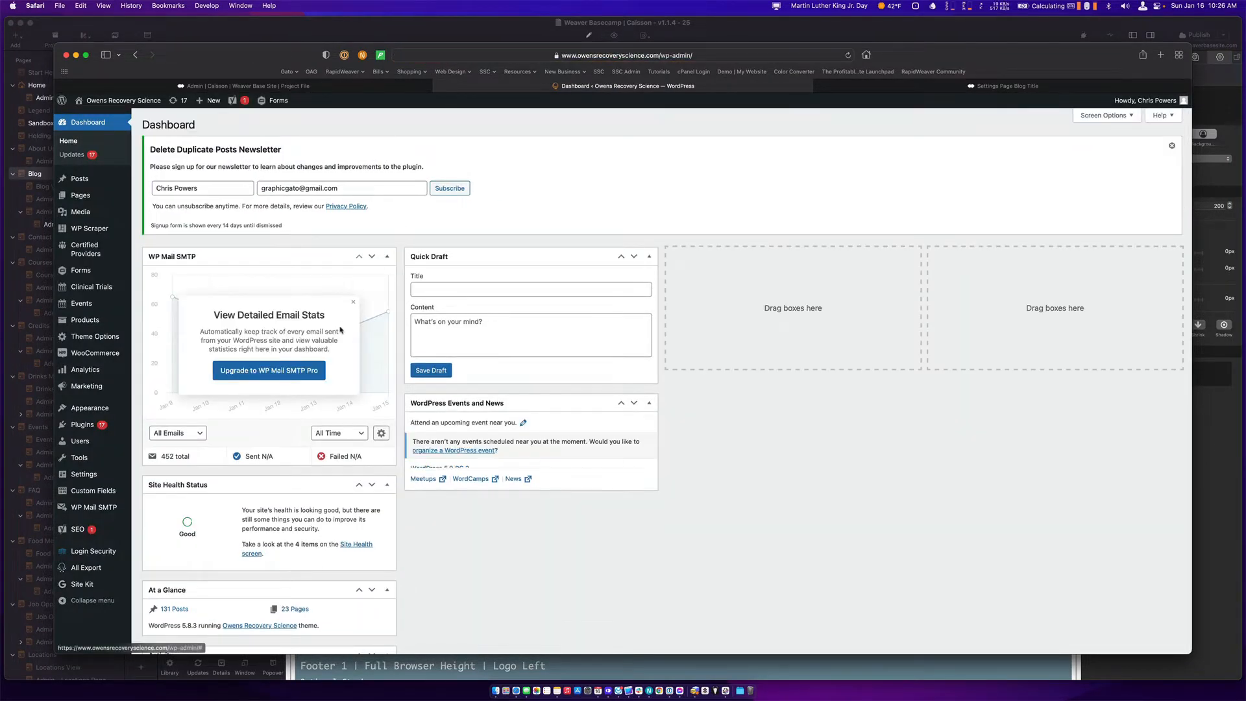
# Start a new export in WP All Export with Posts as the specific post type.
pyautogui.scroll(-2, 268, 368)
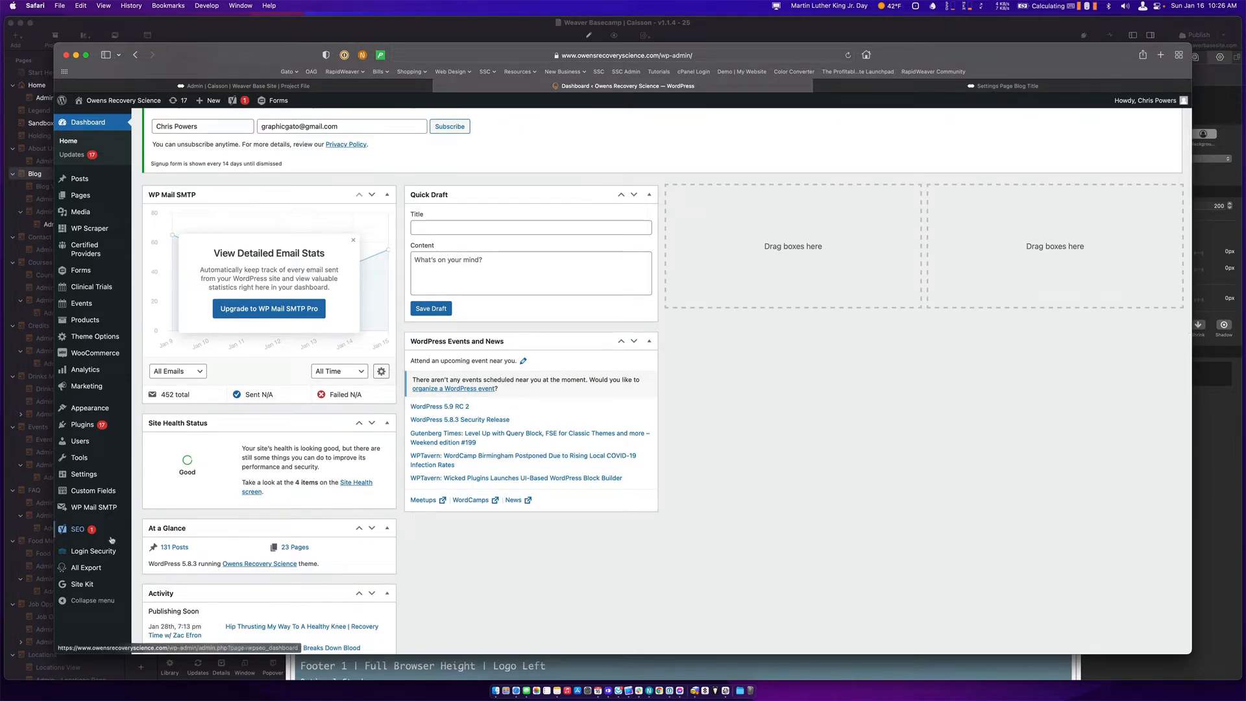
pyautogui.moveTo(89, 571)
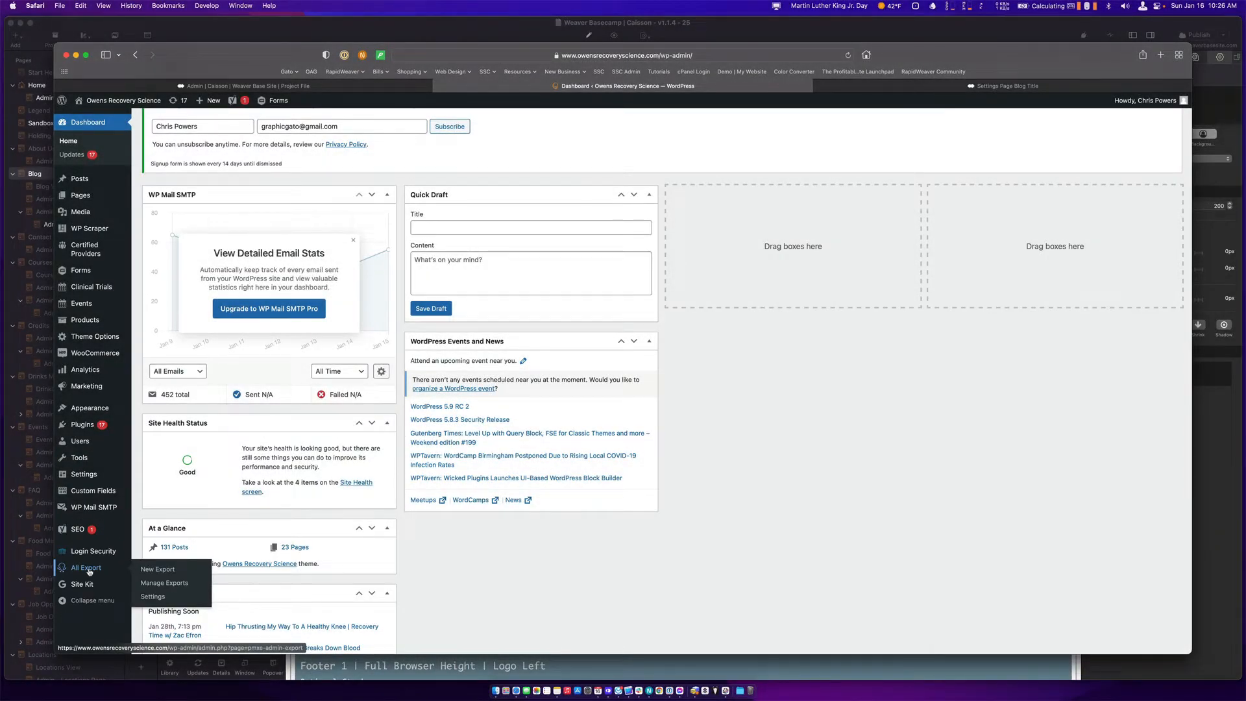
pyautogui.click(163, 569)
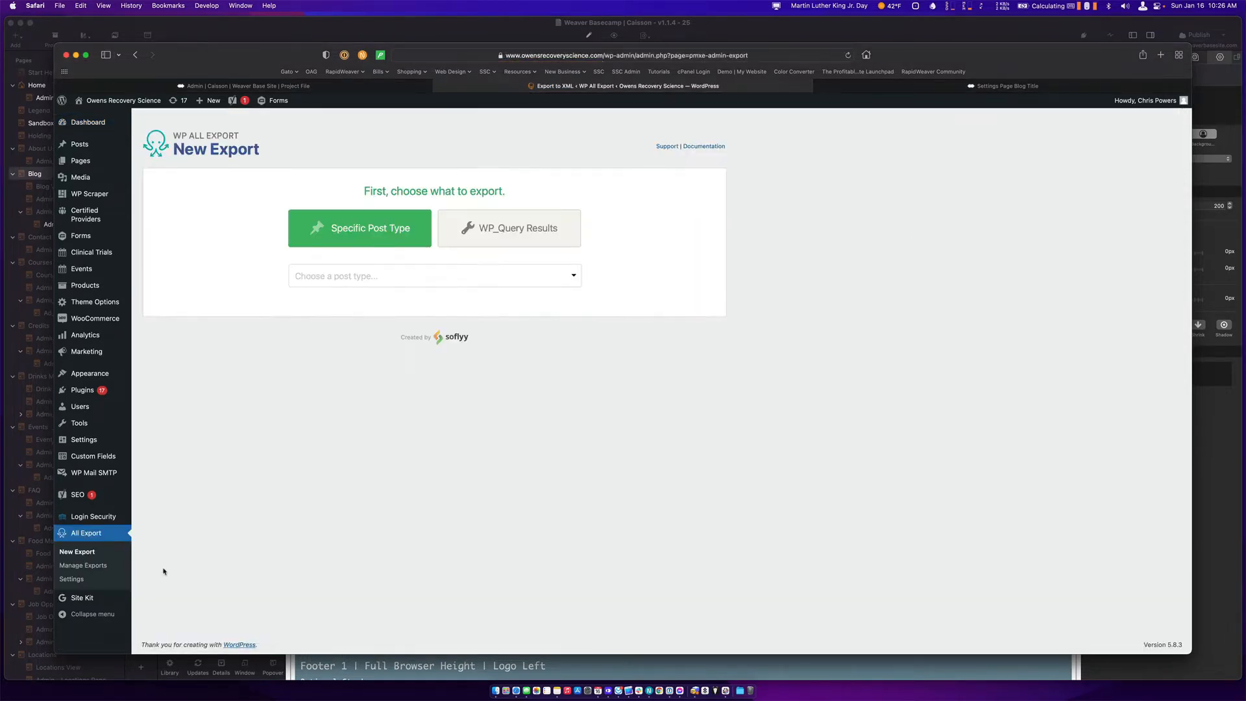
pyautogui.click(402, 276)
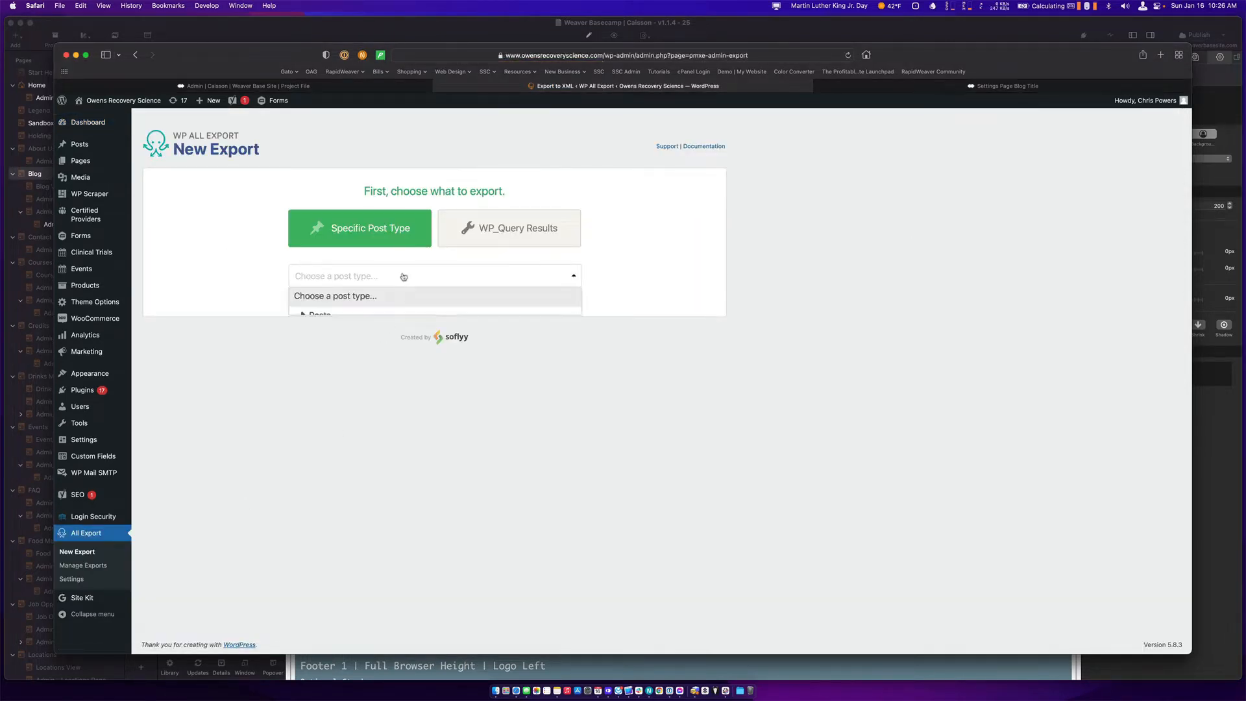
pyautogui.click(328, 316)
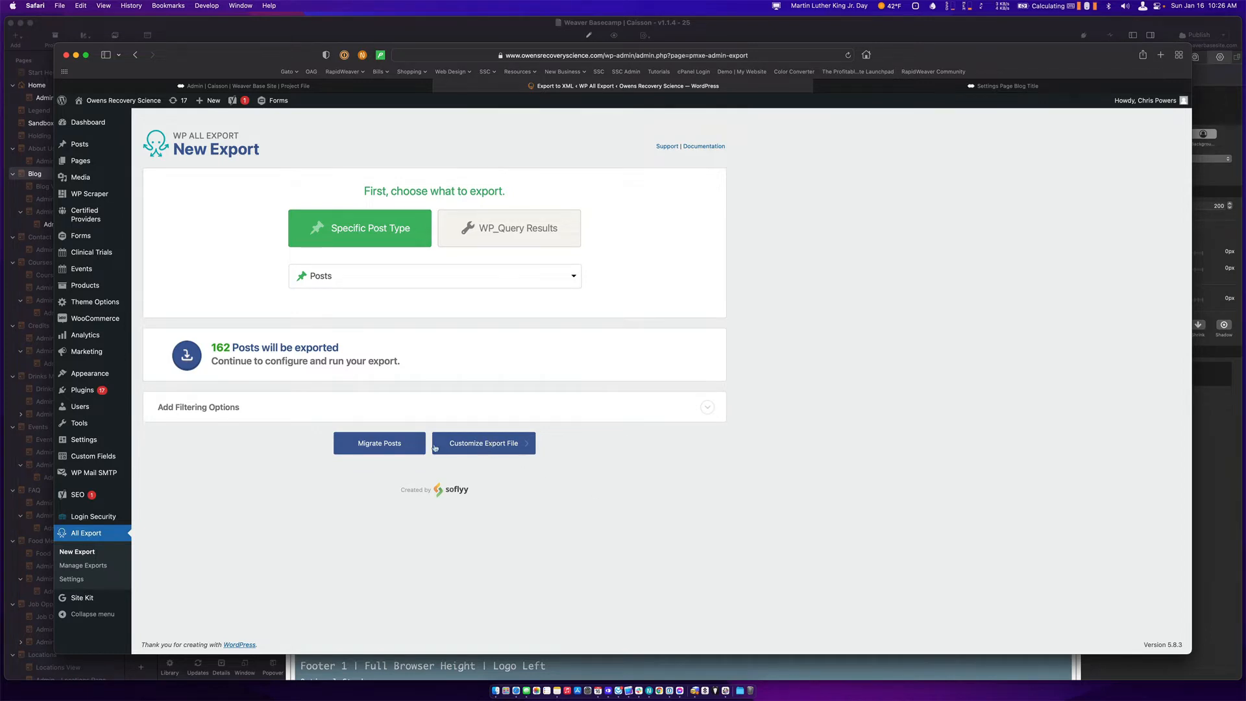
# Customize the export file to include all available data fields and continue to the export settings.
pyautogui.click(488, 445)
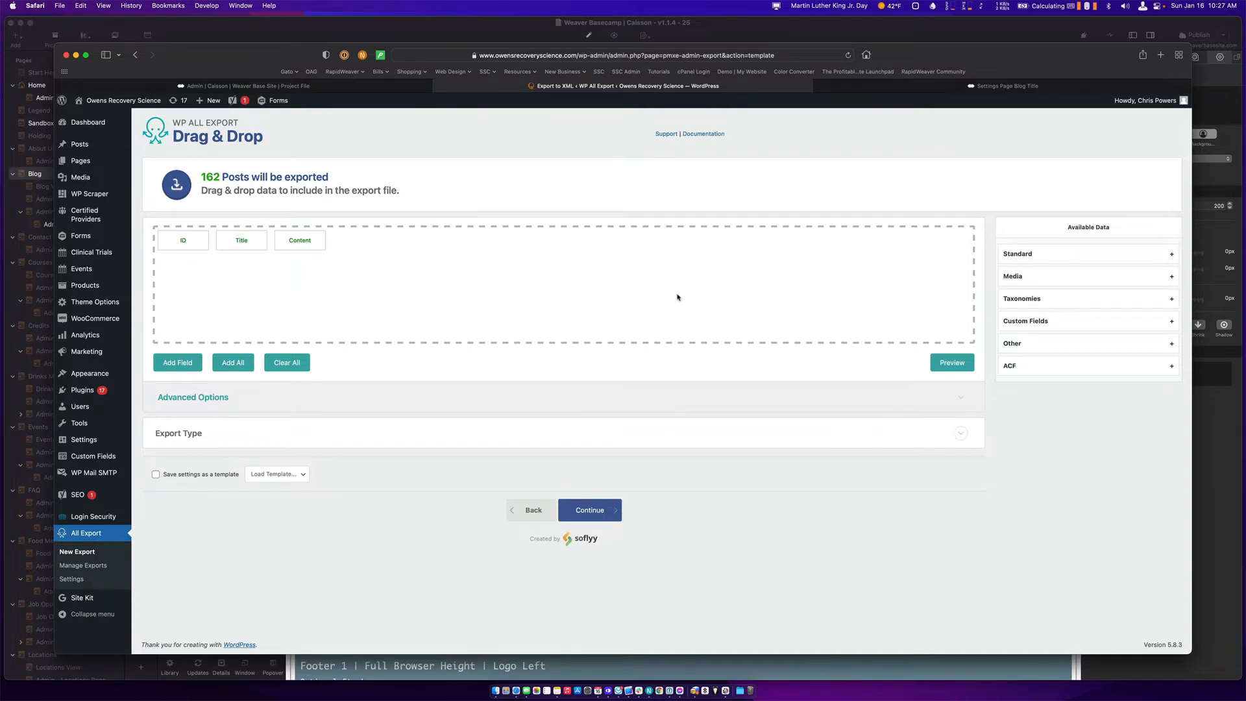
pyautogui.click(227, 362)
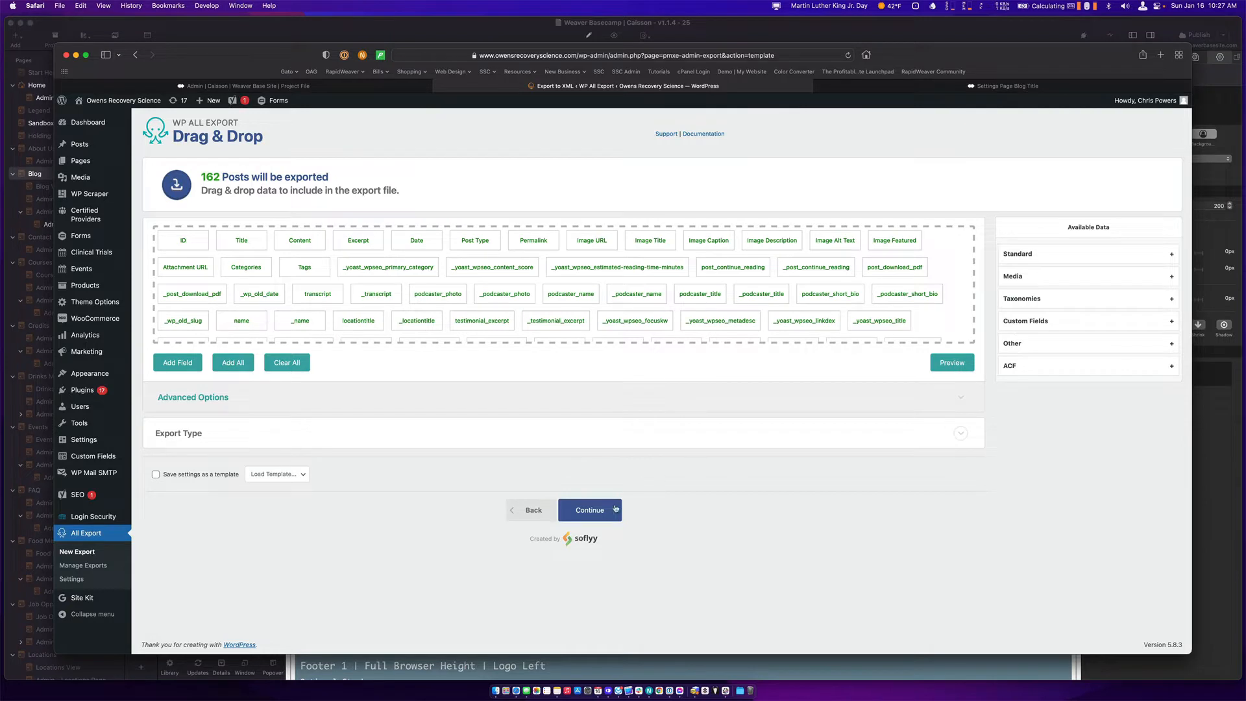
pyautogui.click(589, 510)
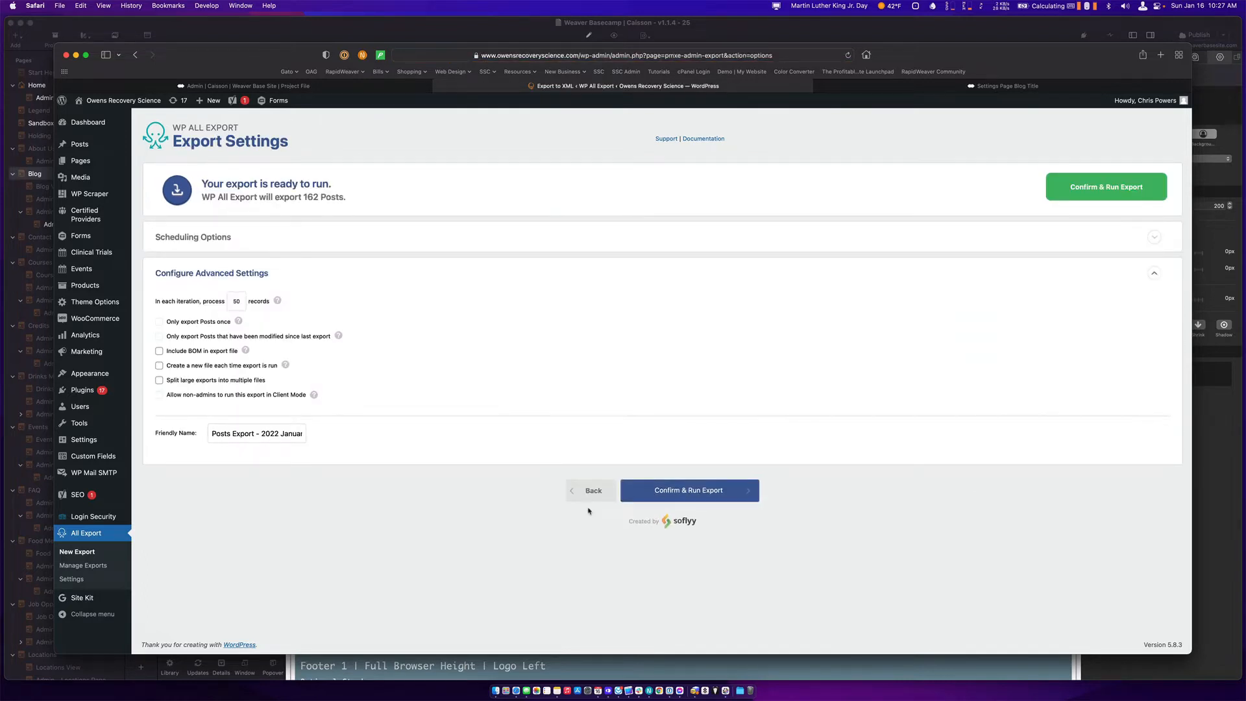
# Run the posts export with the default settings, then download the result as a CSV and open it in Excel.
pyautogui.click(689, 491)
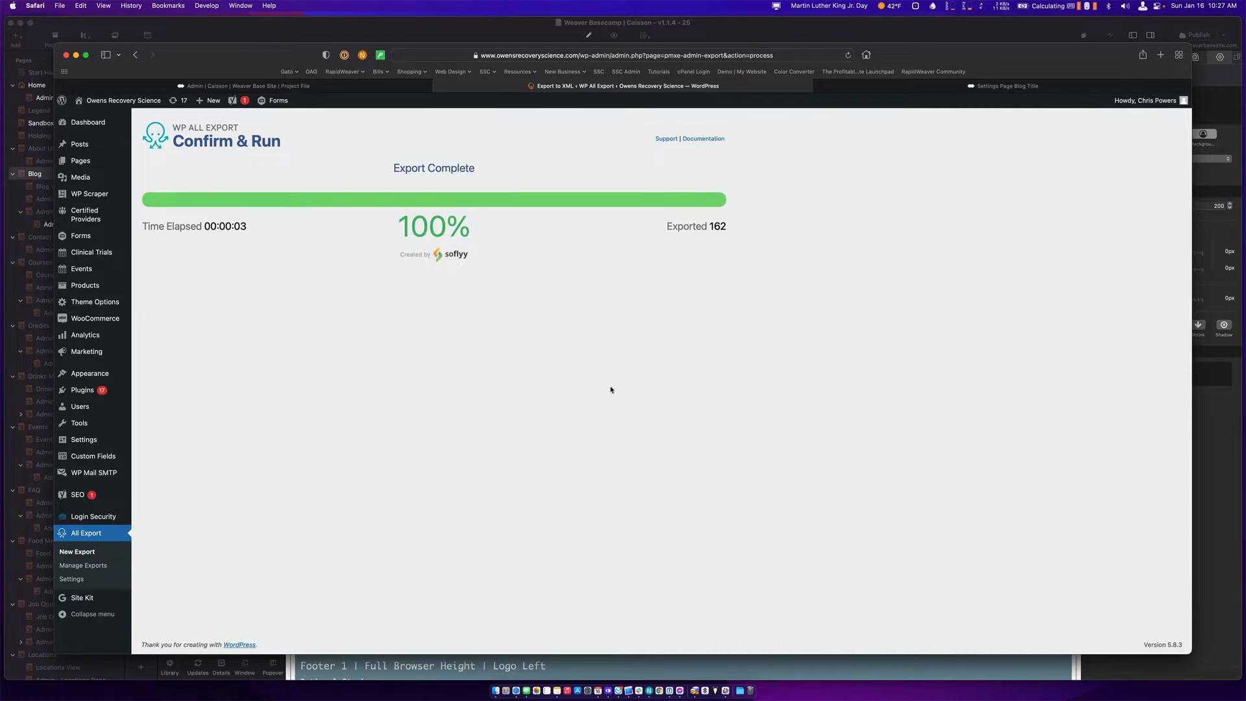
pyautogui.click(382, 358)
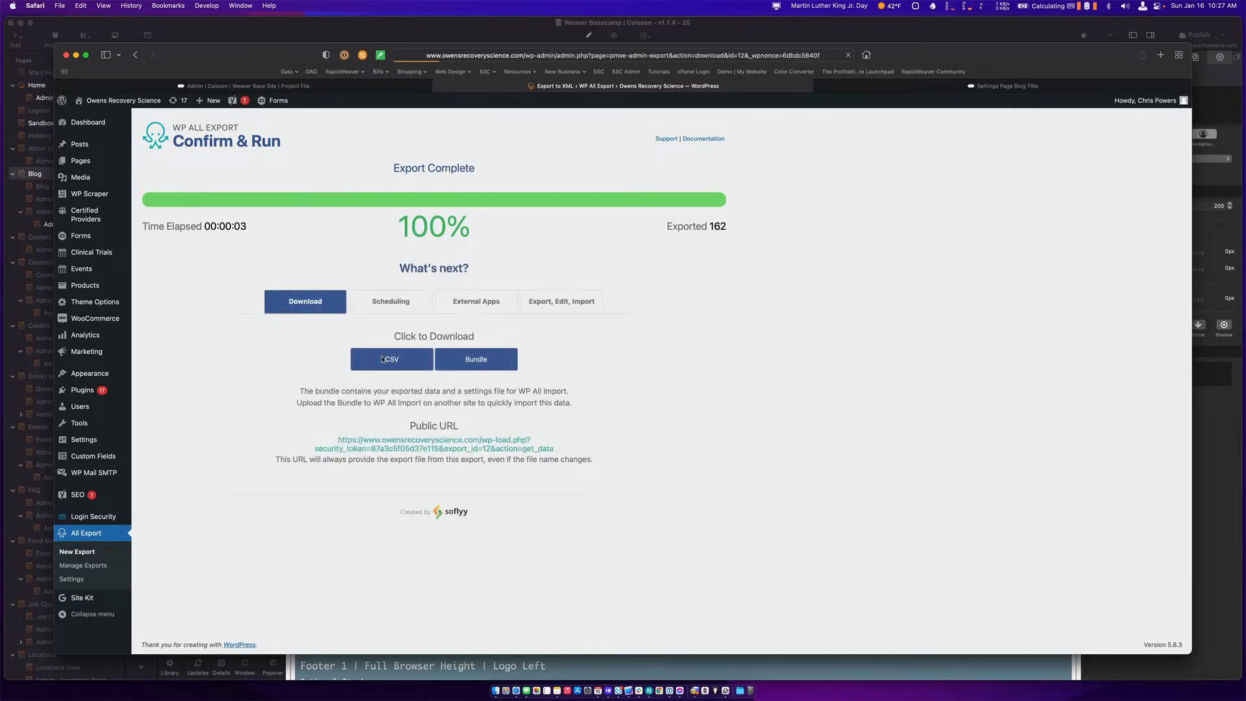
pyautogui.click(713, 380)
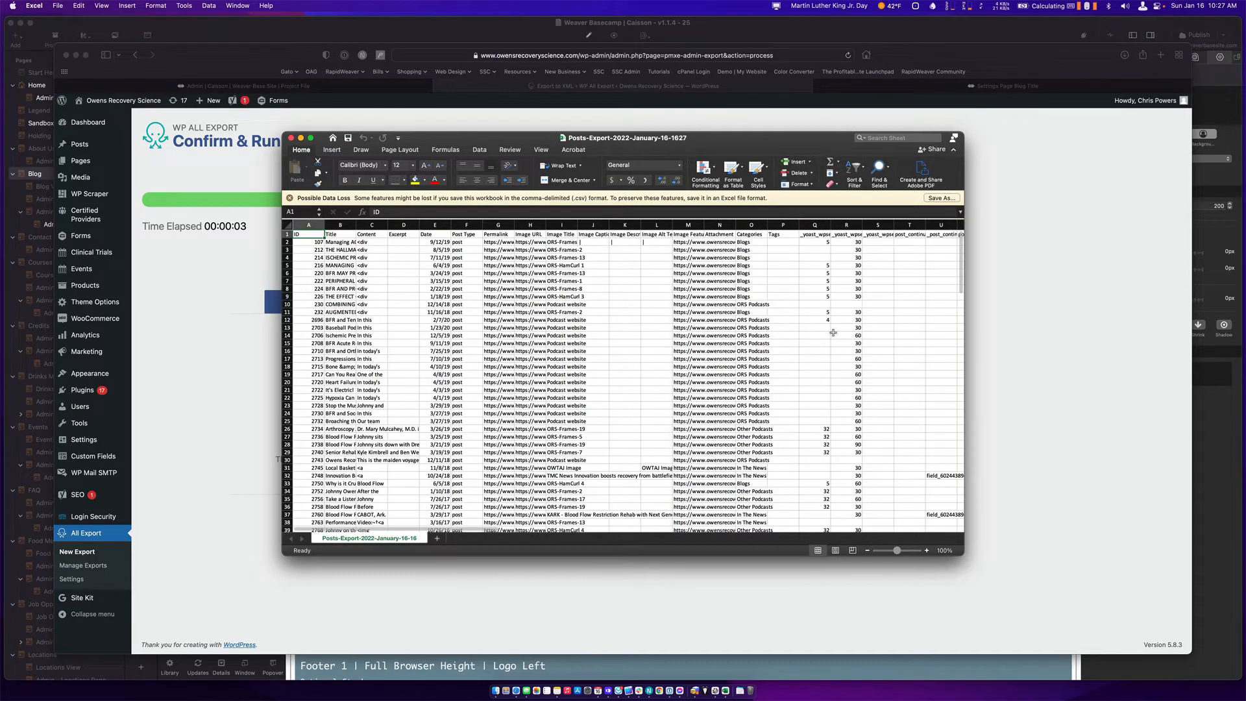
# Examine the rows and columns of the exported posts spreadsheet and enlarge its window to show more data.
pyautogui.scroll(-20, 833, 332)
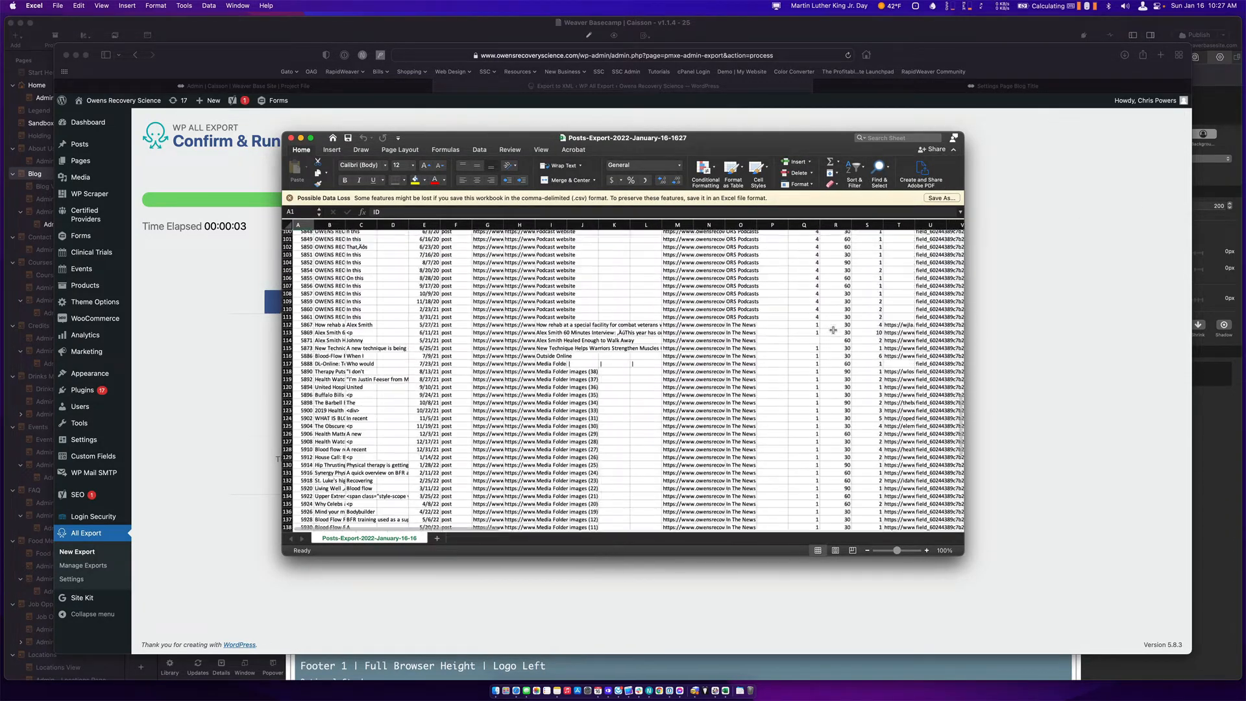
pyautogui.scroll(20, 833, 329)
pyautogui.hscroll(10, 833, 329)
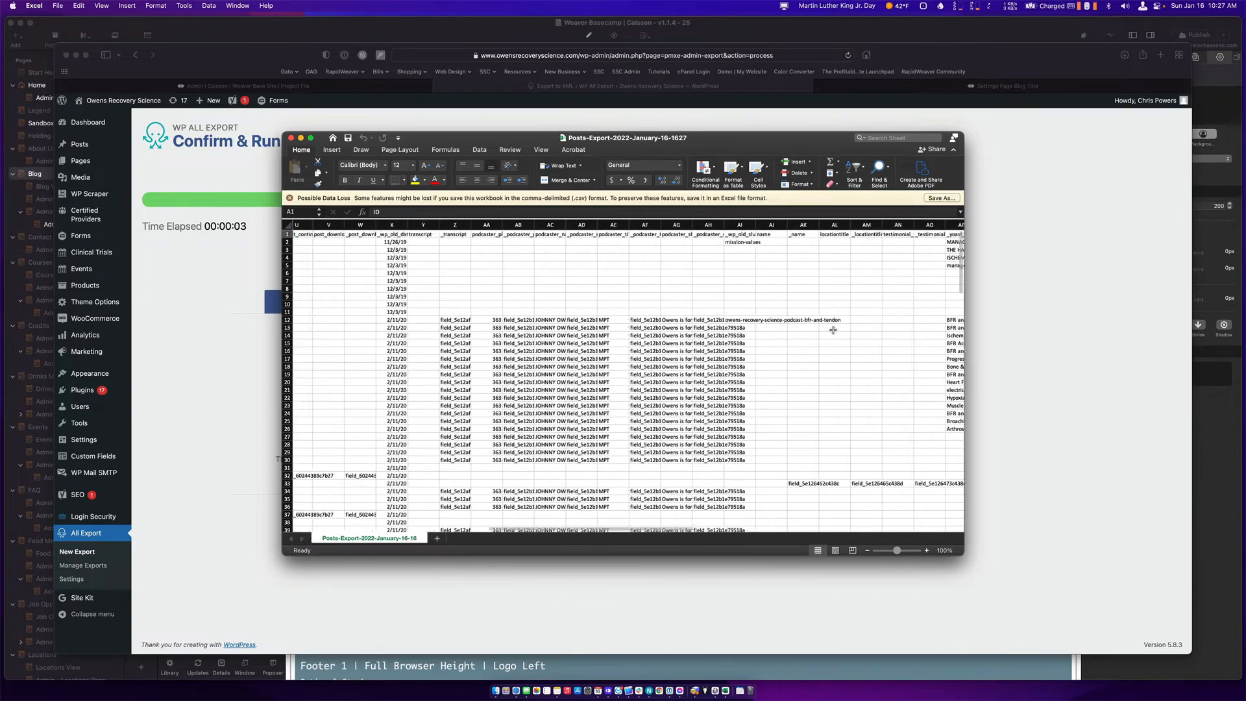
pyautogui.hscroll(-10, 833, 330)
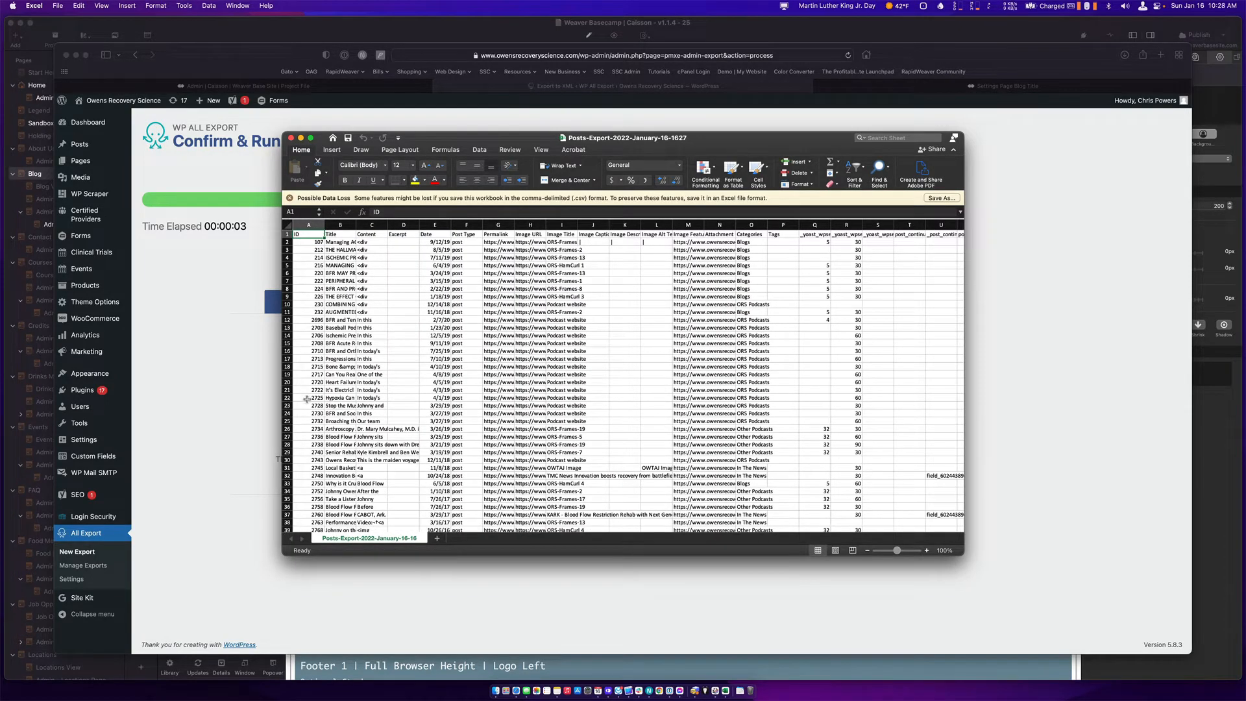
pyautogui.moveTo(282, 390); pyautogui.dragTo(151, 389)
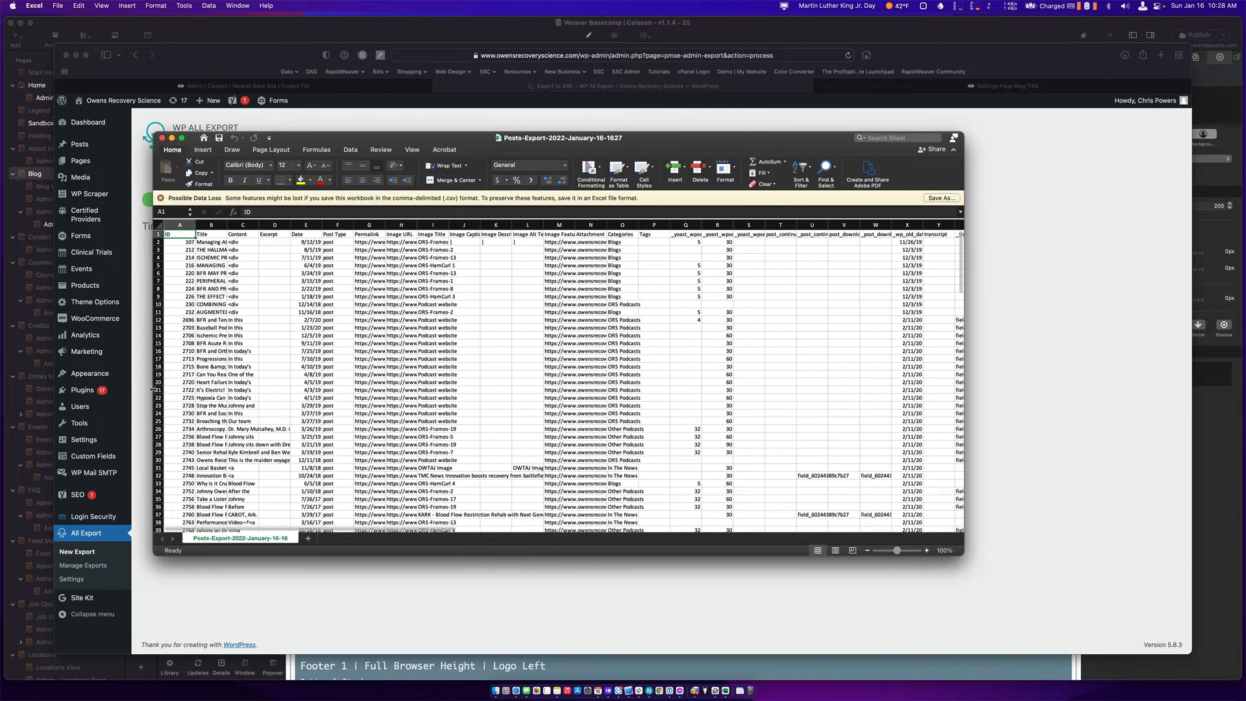
pyautogui.hotkey('ctrl', 'alt', 'Return')
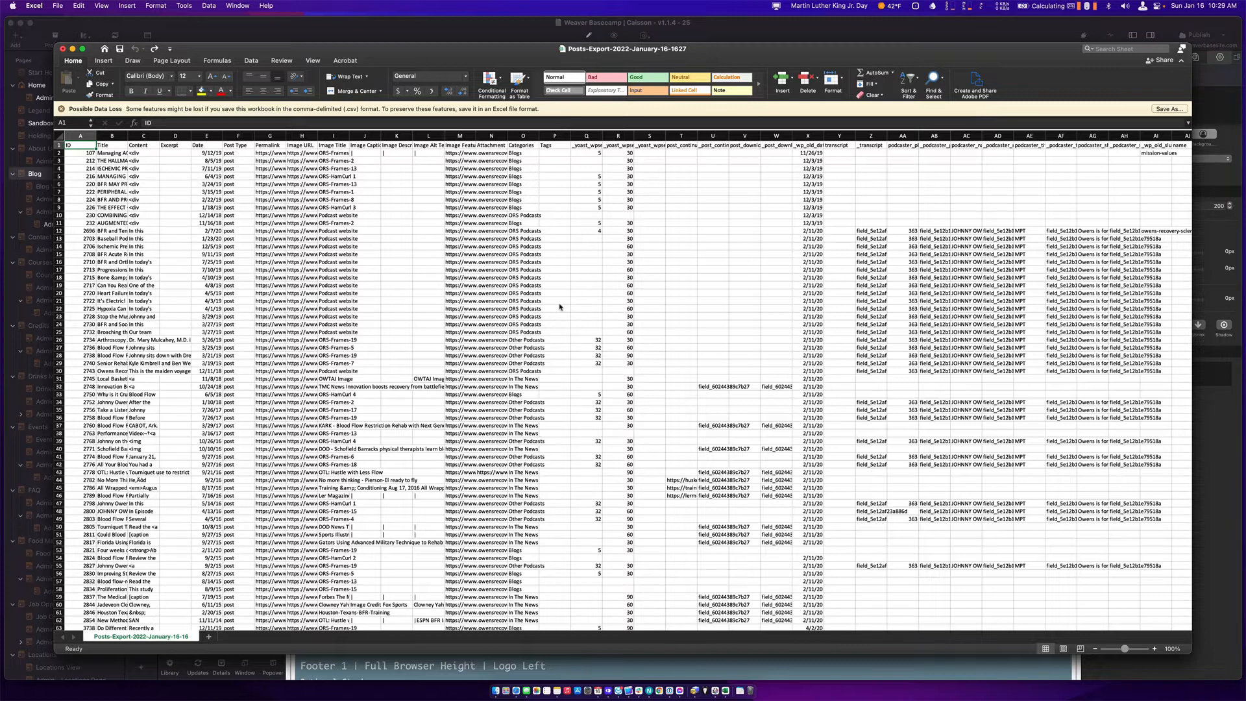
# Switch to Transmit and locate totalimport.php on the Caisson server under rw_common/plugins/stacks/total-cms.
pyautogui.press('super+Tab')
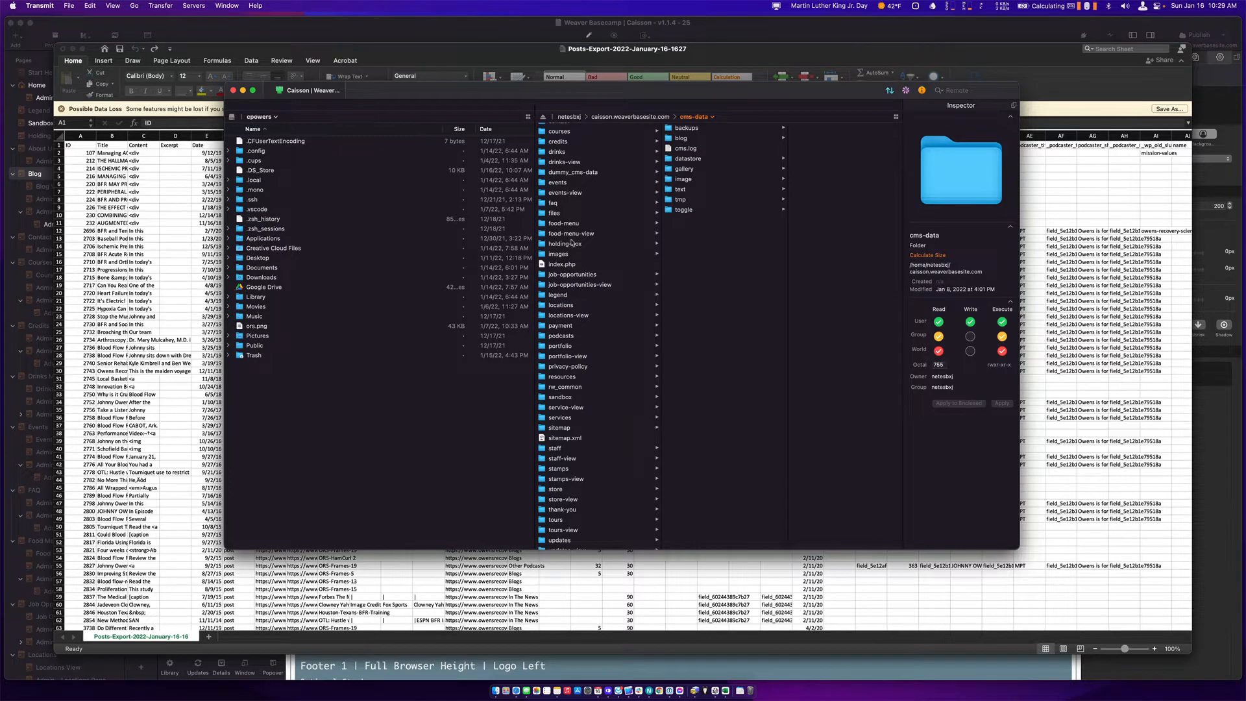
pyautogui.scroll(3, 574, 253)
pyautogui.scroll(-3, 572, 243)
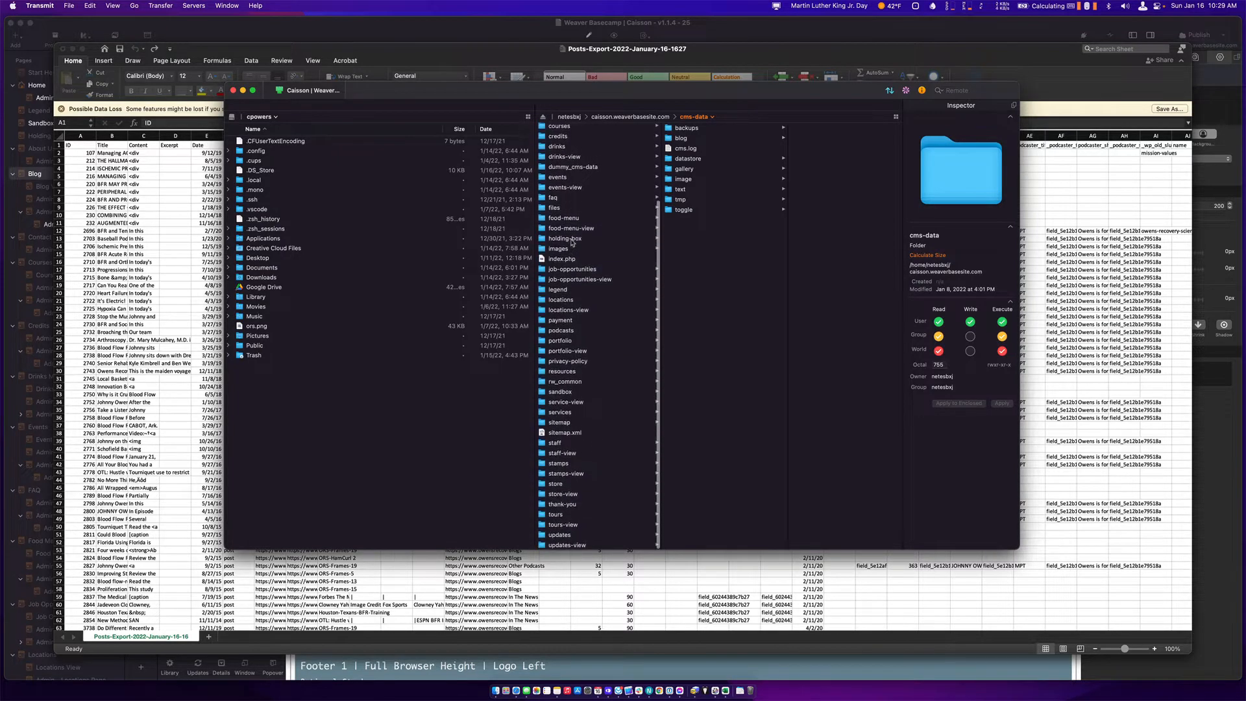
pyautogui.click(547, 383)
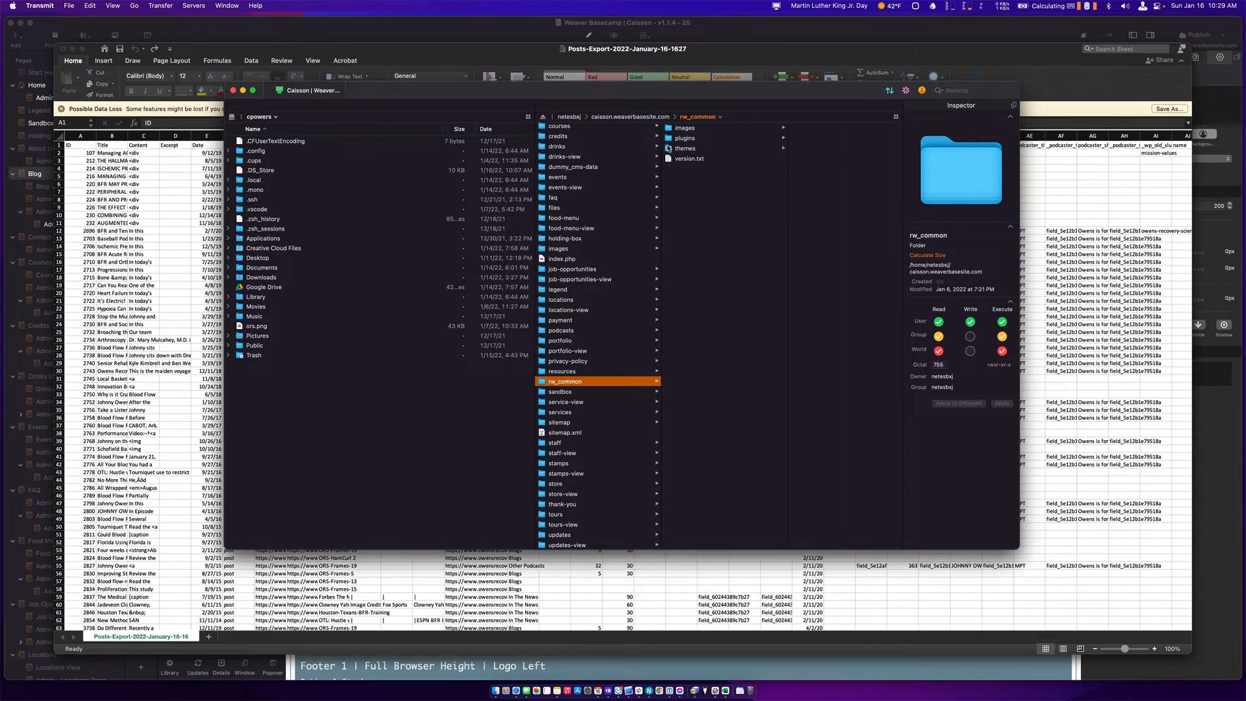
pyautogui.click(671, 137)
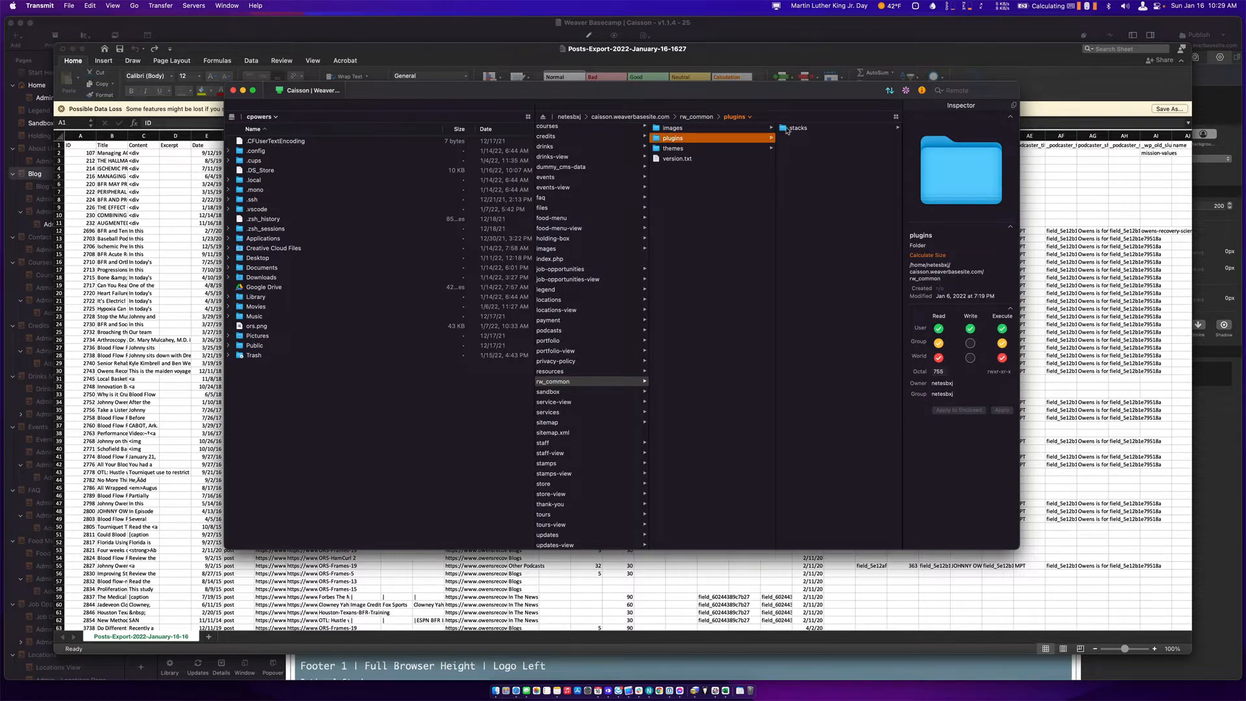
pyautogui.click(793, 128)
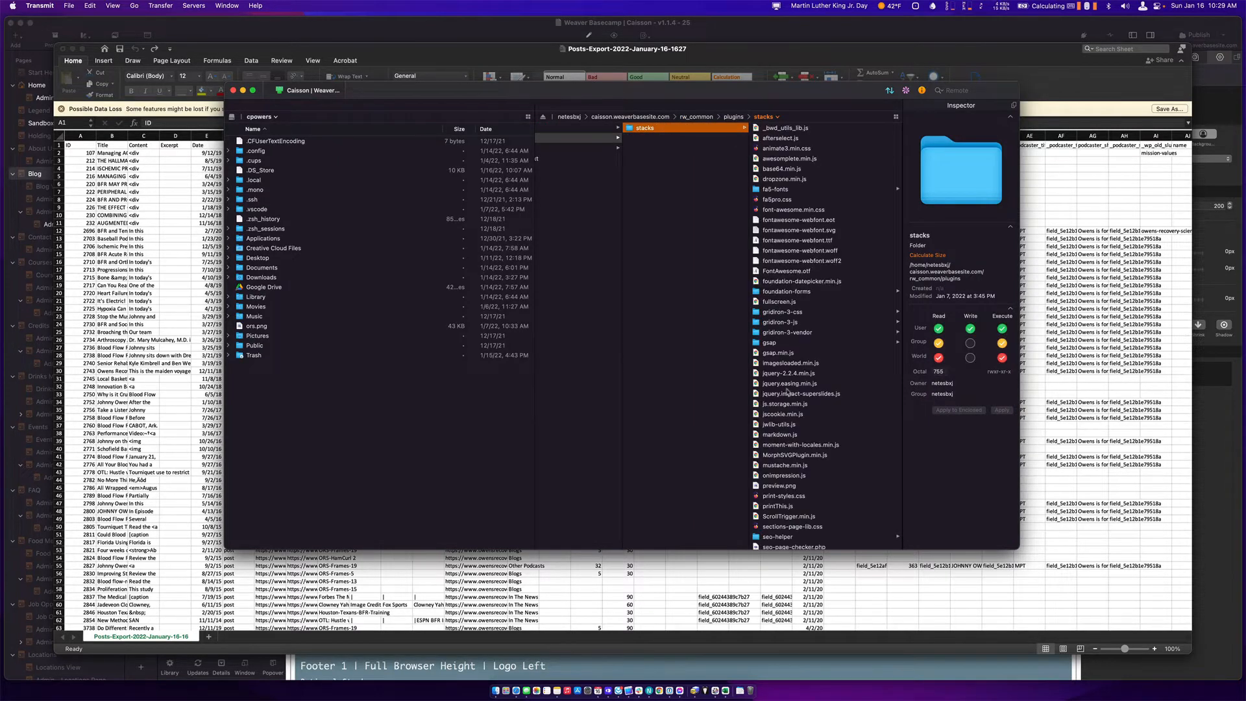
pyautogui.scroll(-5, 787, 391)
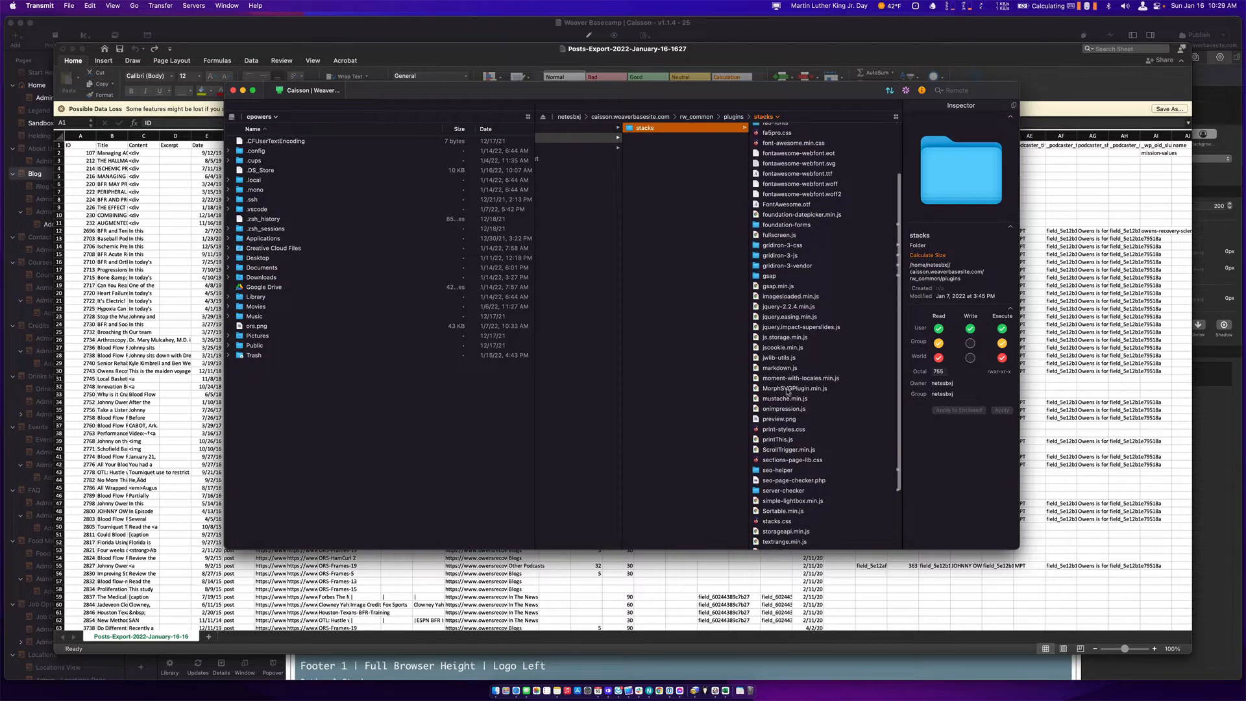
pyautogui.scroll(-2, 787, 391)
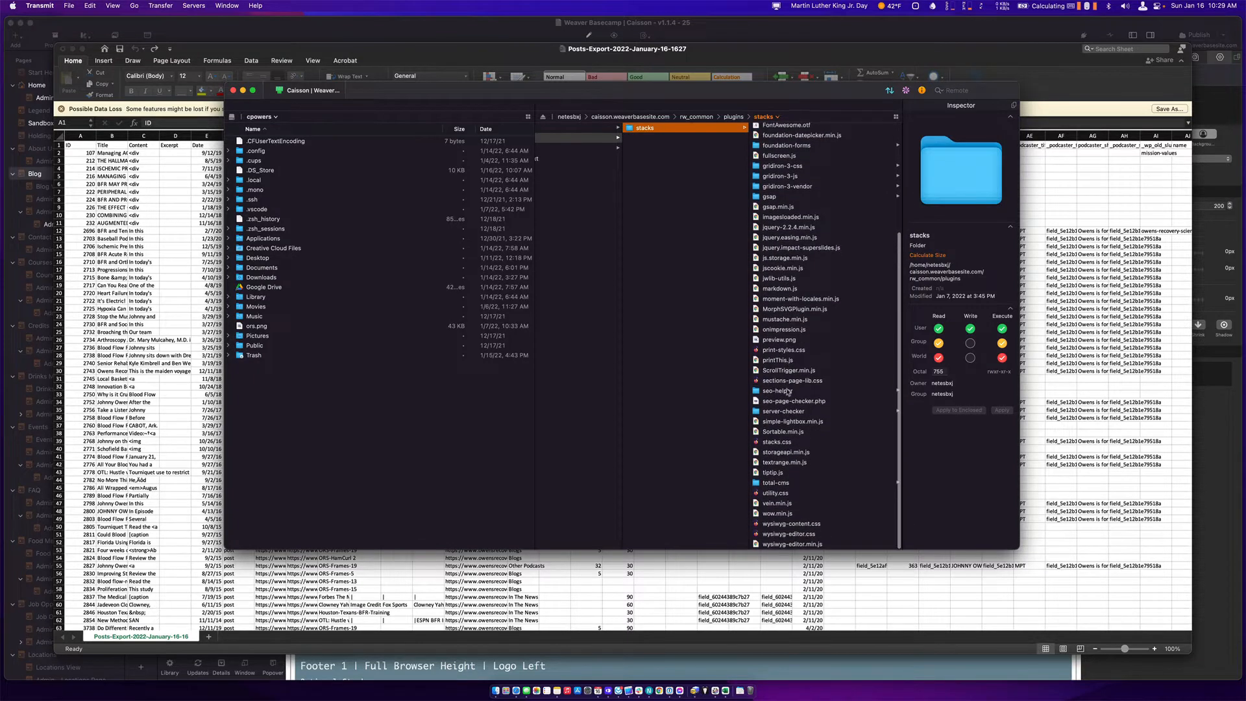
pyautogui.click(757, 484)
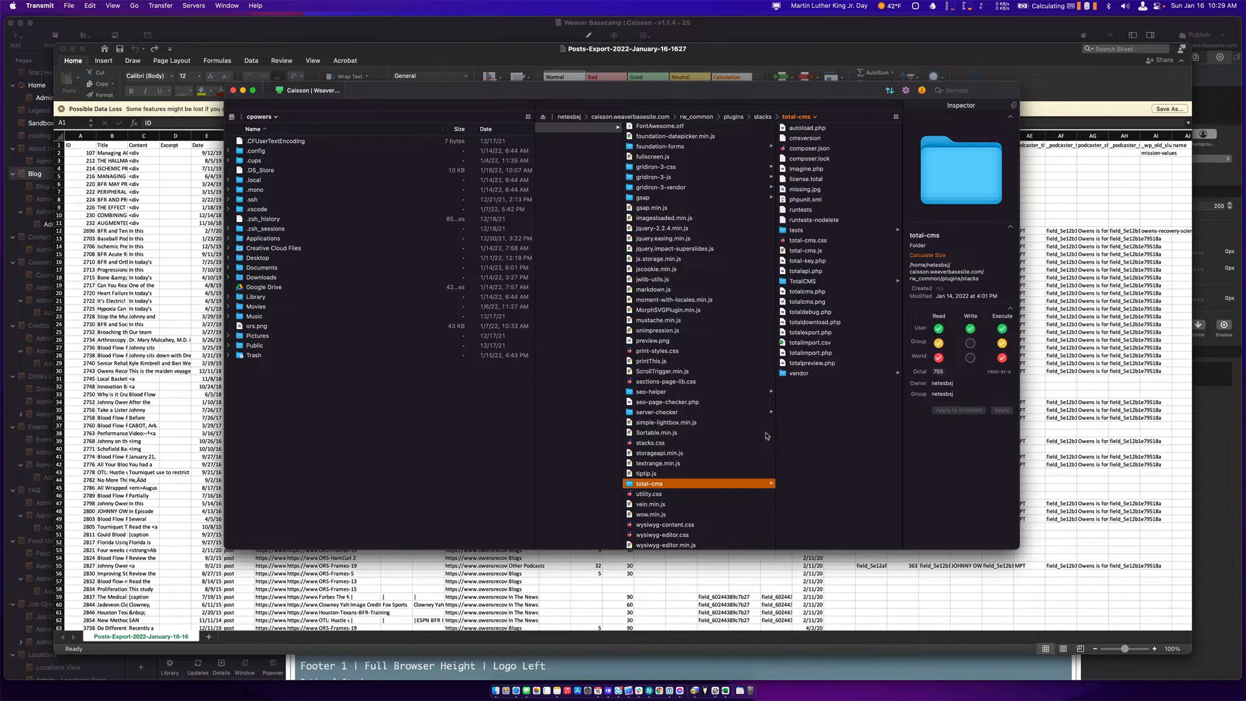
pyautogui.click(783, 354)
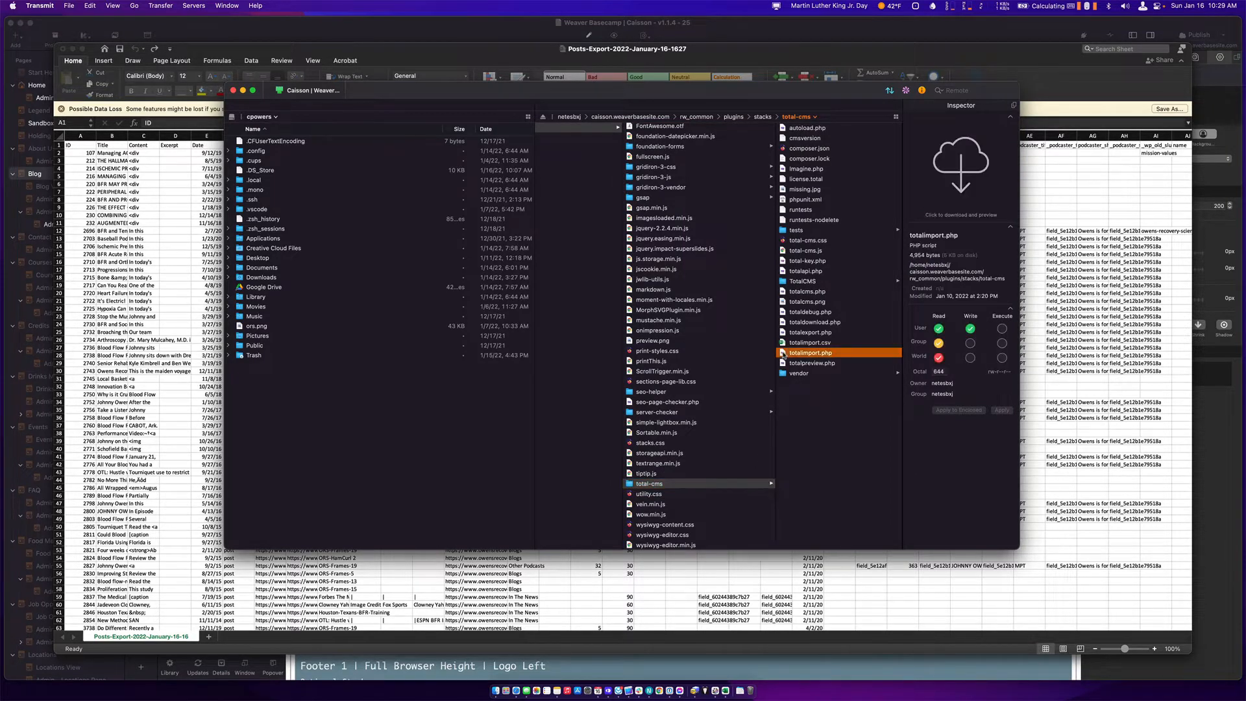
pyautogui.hscroll(-10, 665, 371)
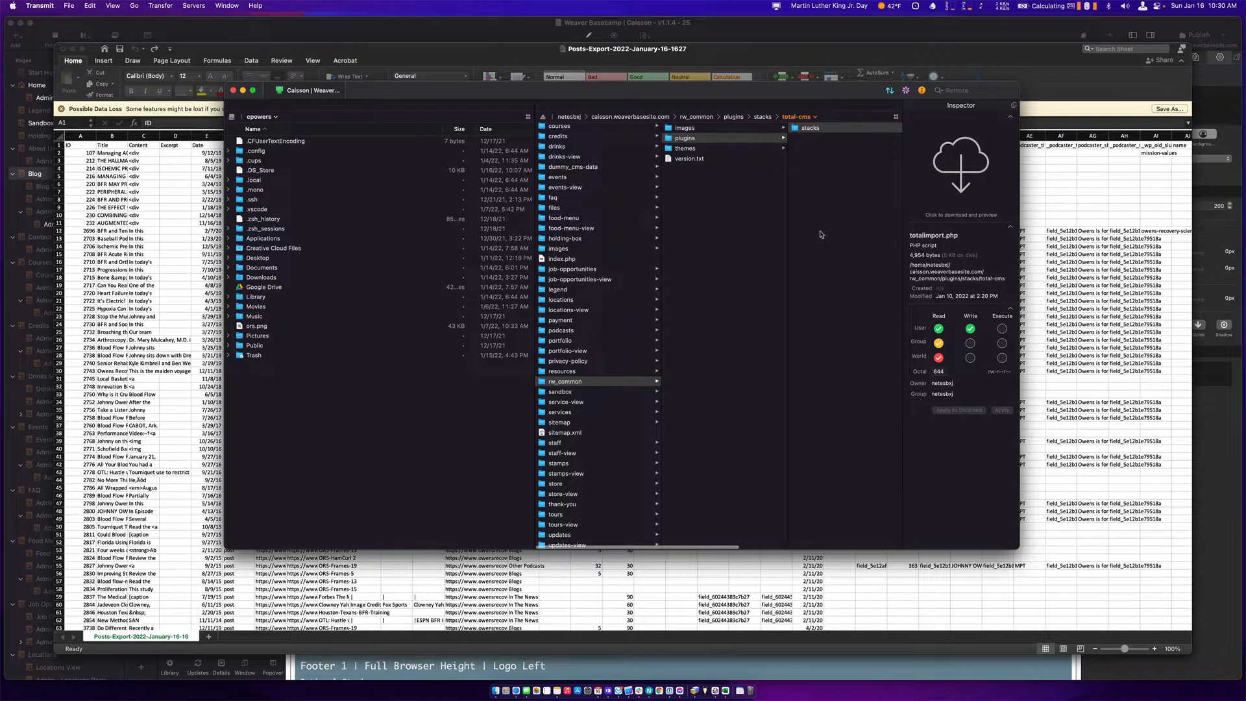
pyautogui.hscroll(10, 849, 273)
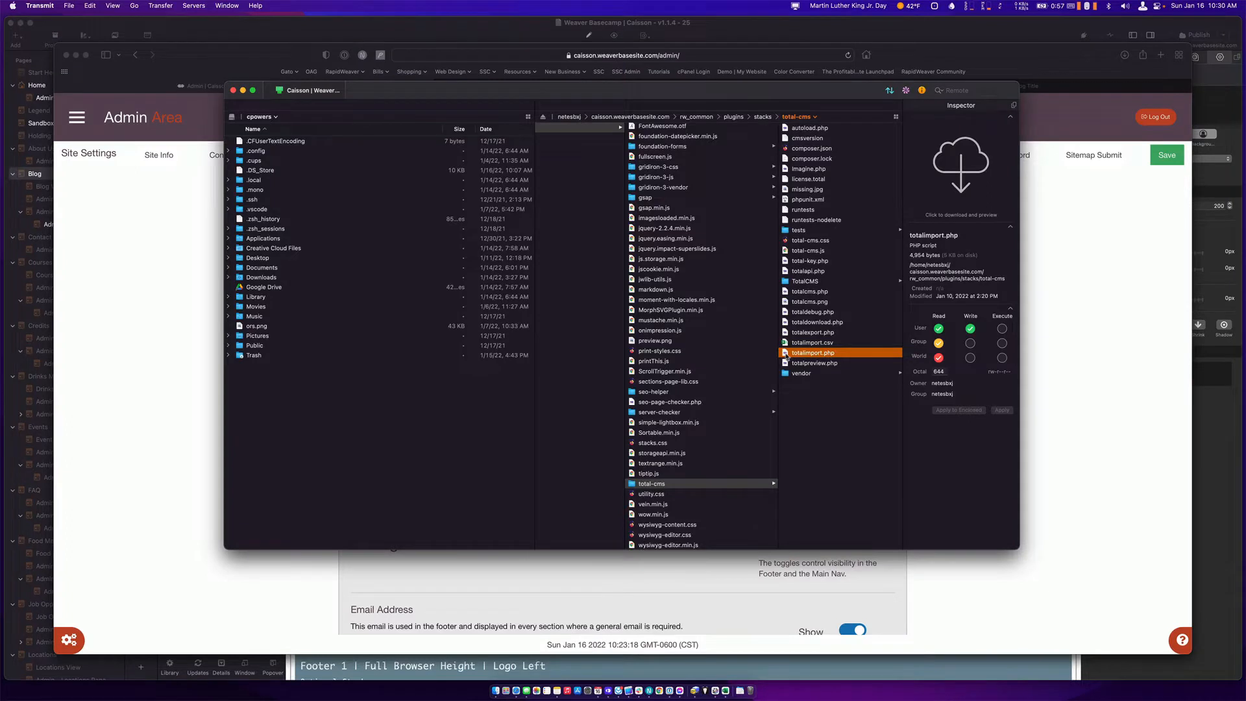
# Copy the URL of totalimport.php and open it in a new Safari tab.
pyautogui.rightClick(787, 355)
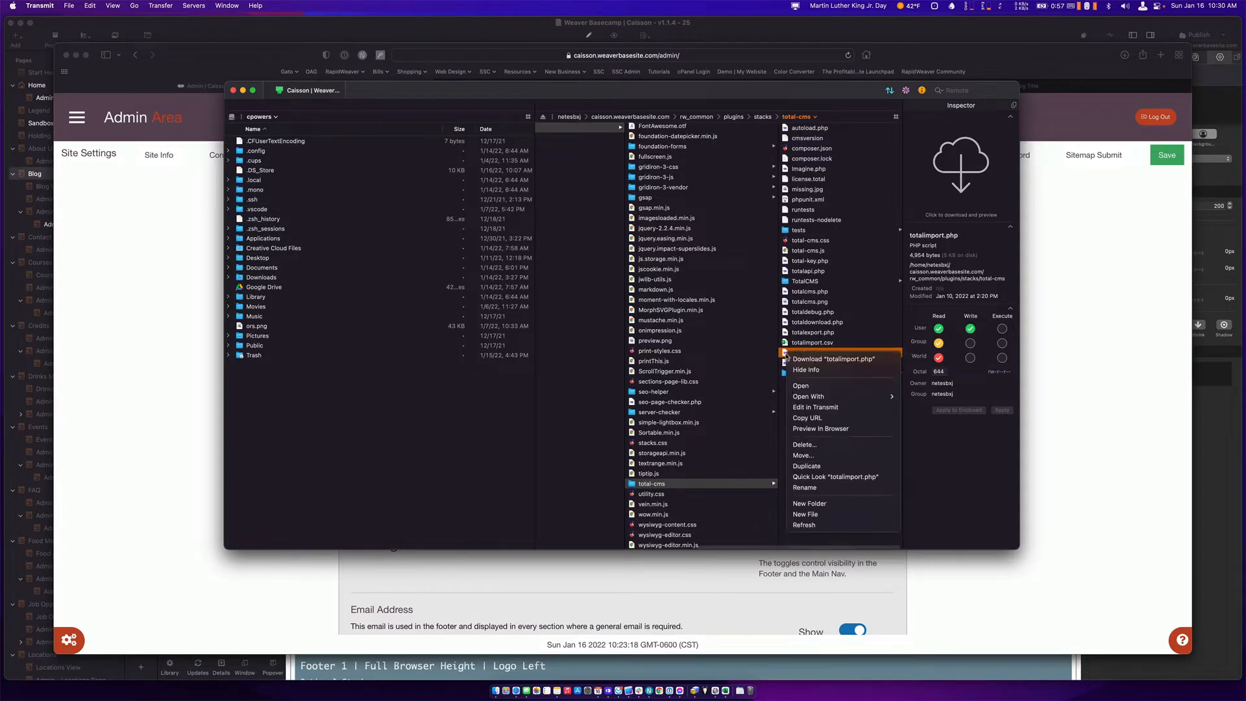
pyautogui.click(803, 418)
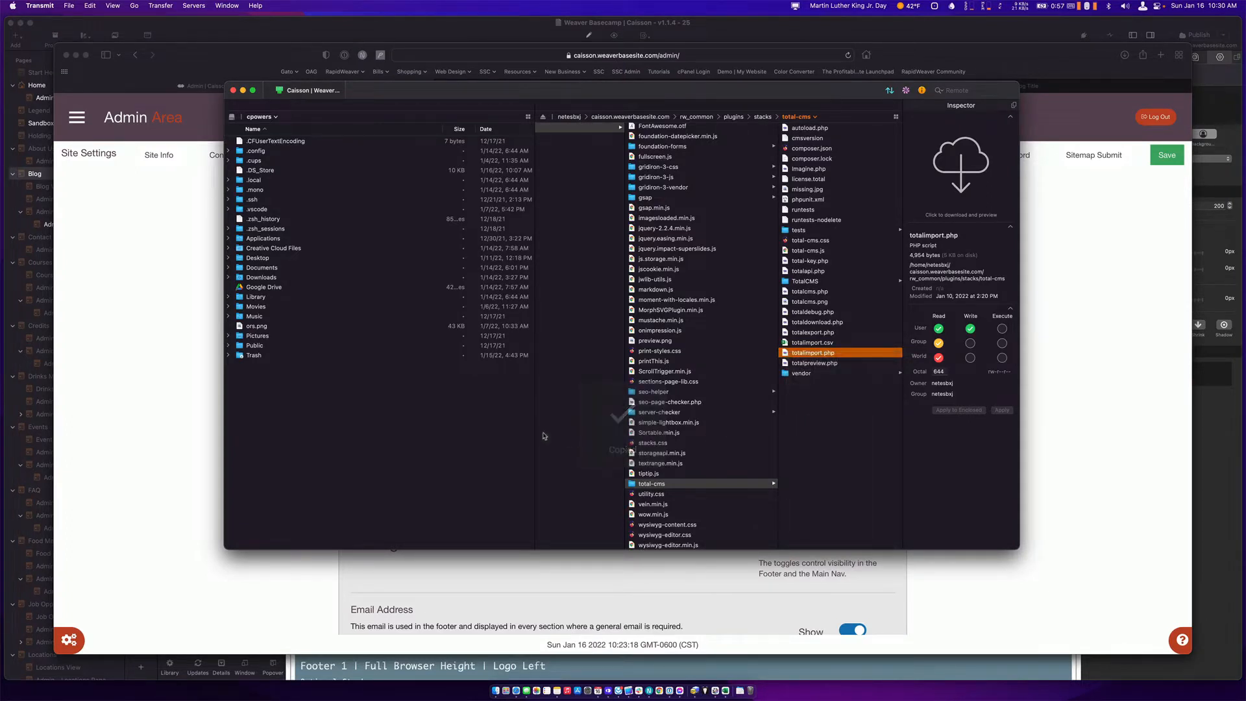
pyautogui.click(195, 408)
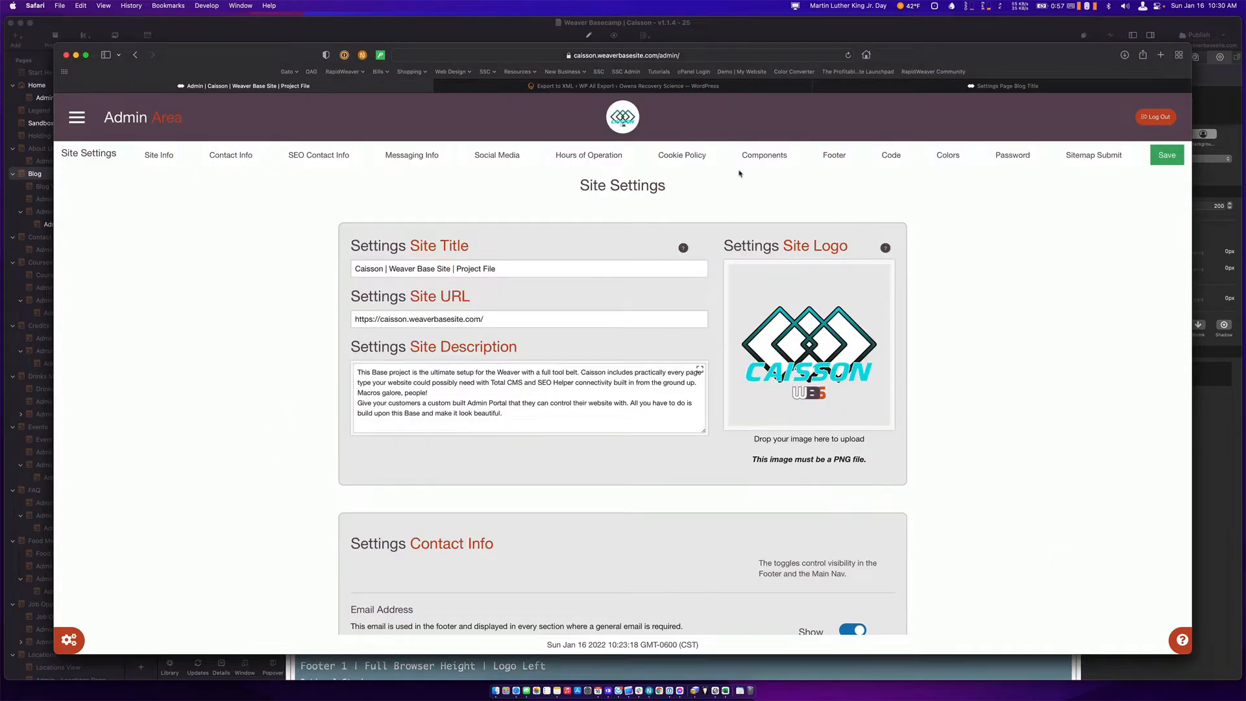
pyautogui.press('super+t')
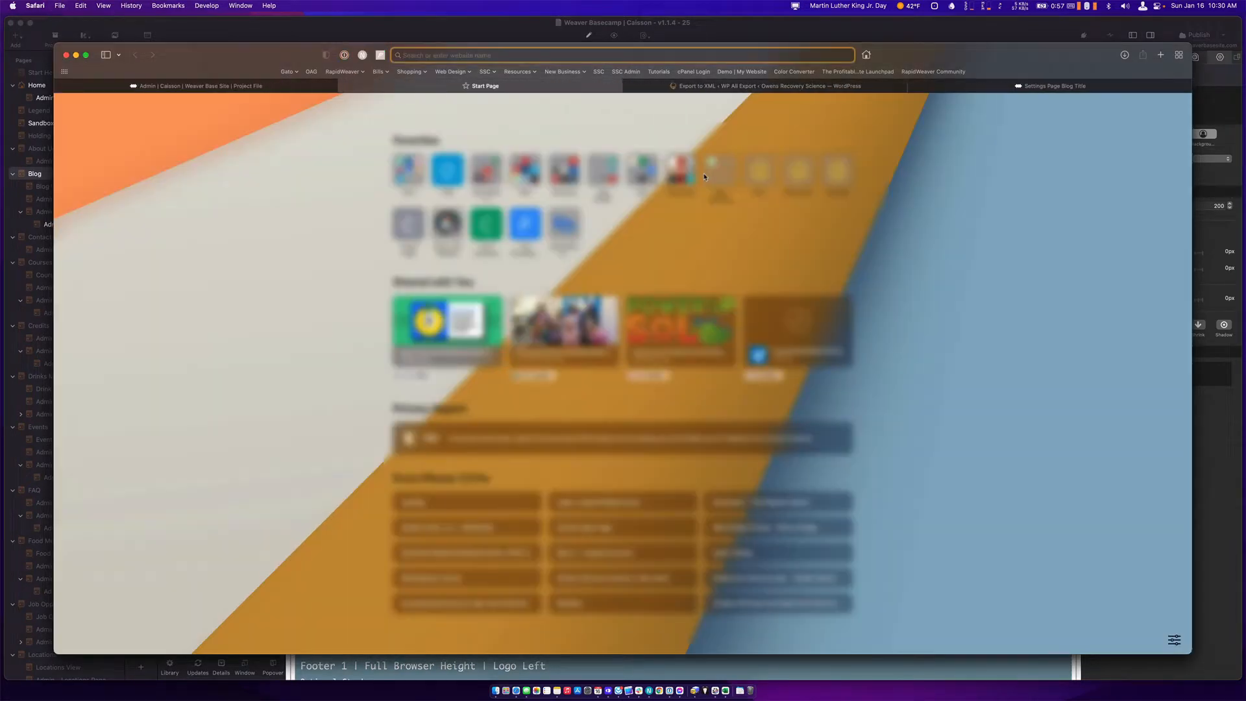
pyautogui.press('super+v')
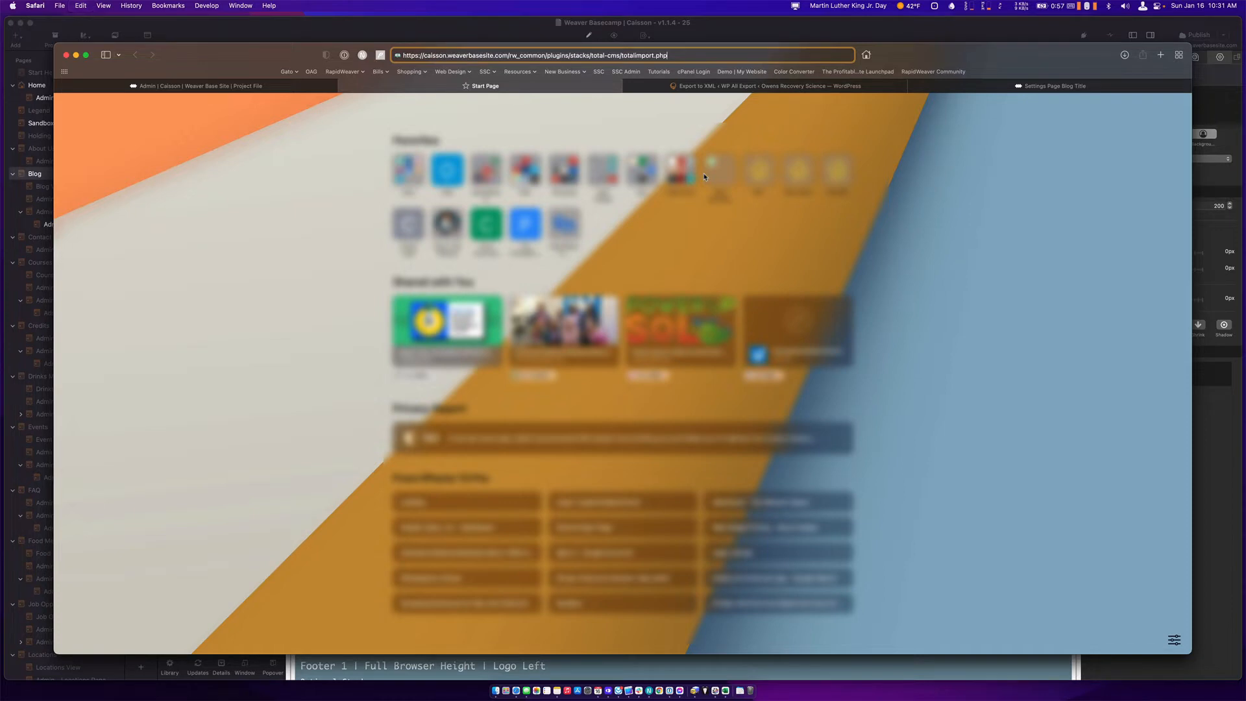
pyautogui.press('Return')
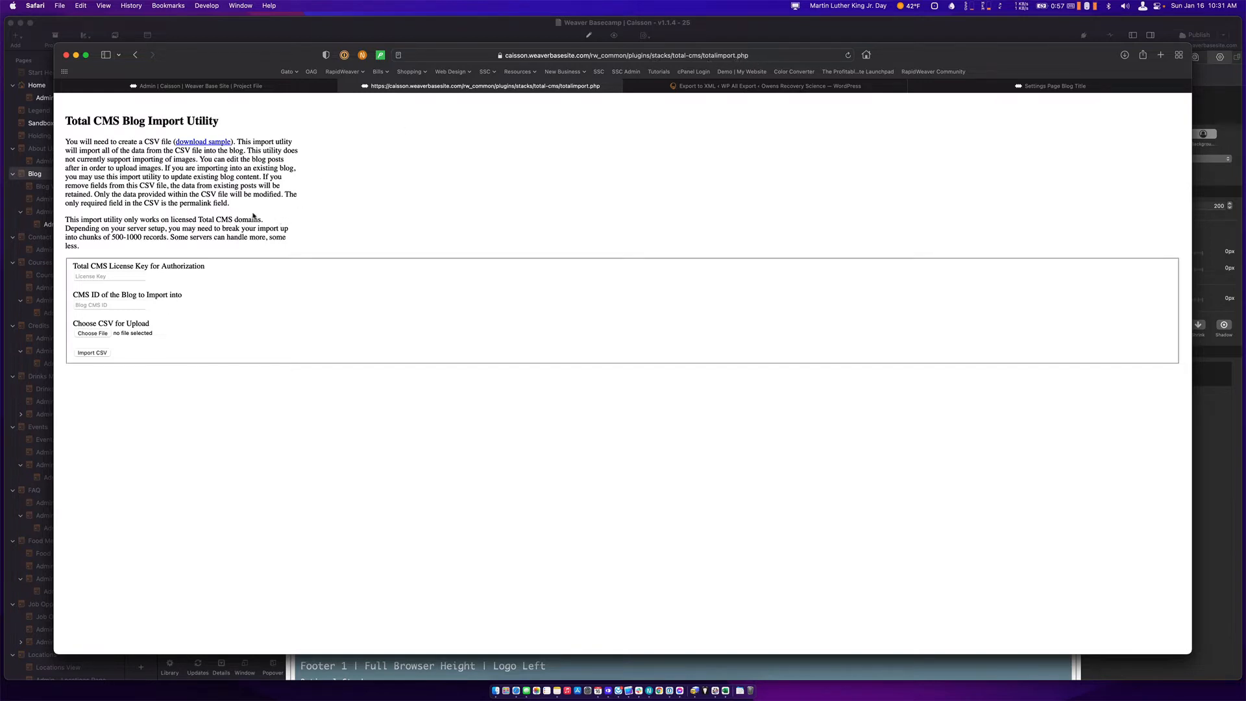
# Download the sample CSV from the Total CMS Blog Import Utility, allowing downloads from the site, and bring it up in Excel.
pyautogui.click(93, 276)
pyautogui.click(94, 304)
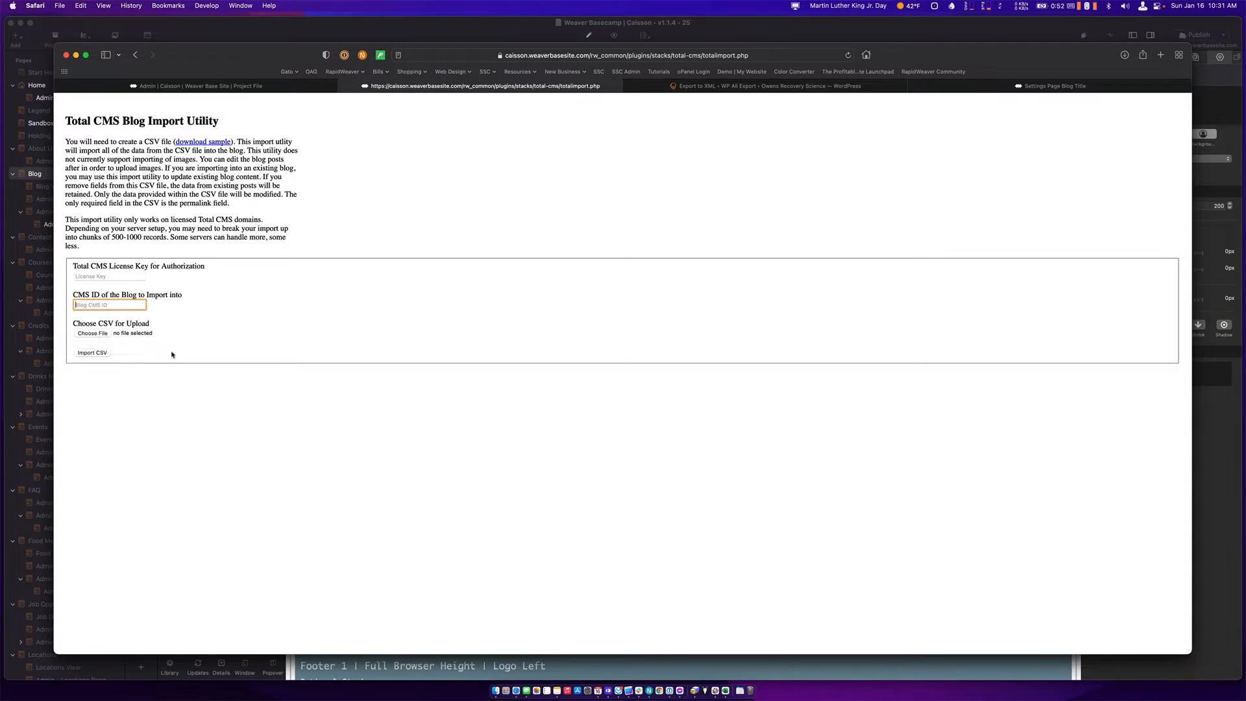
pyautogui.click(198, 142)
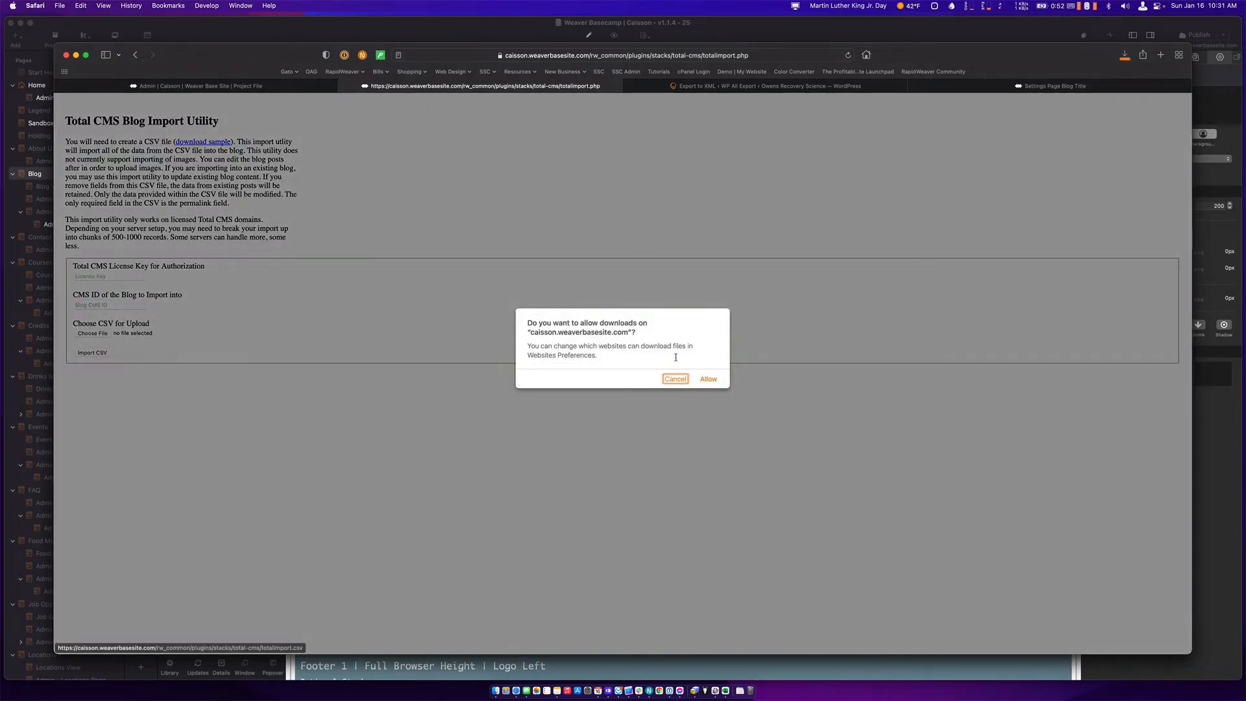
pyautogui.click(708, 379)
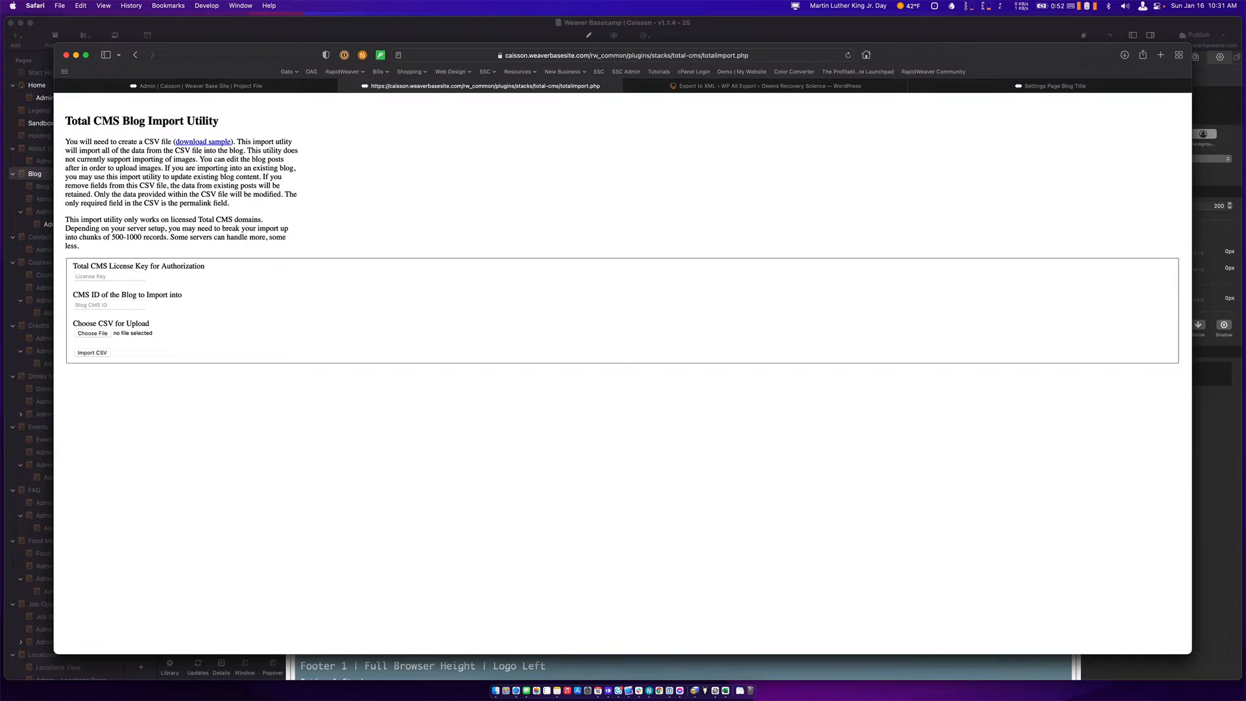
pyautogui.press('super+Tab')
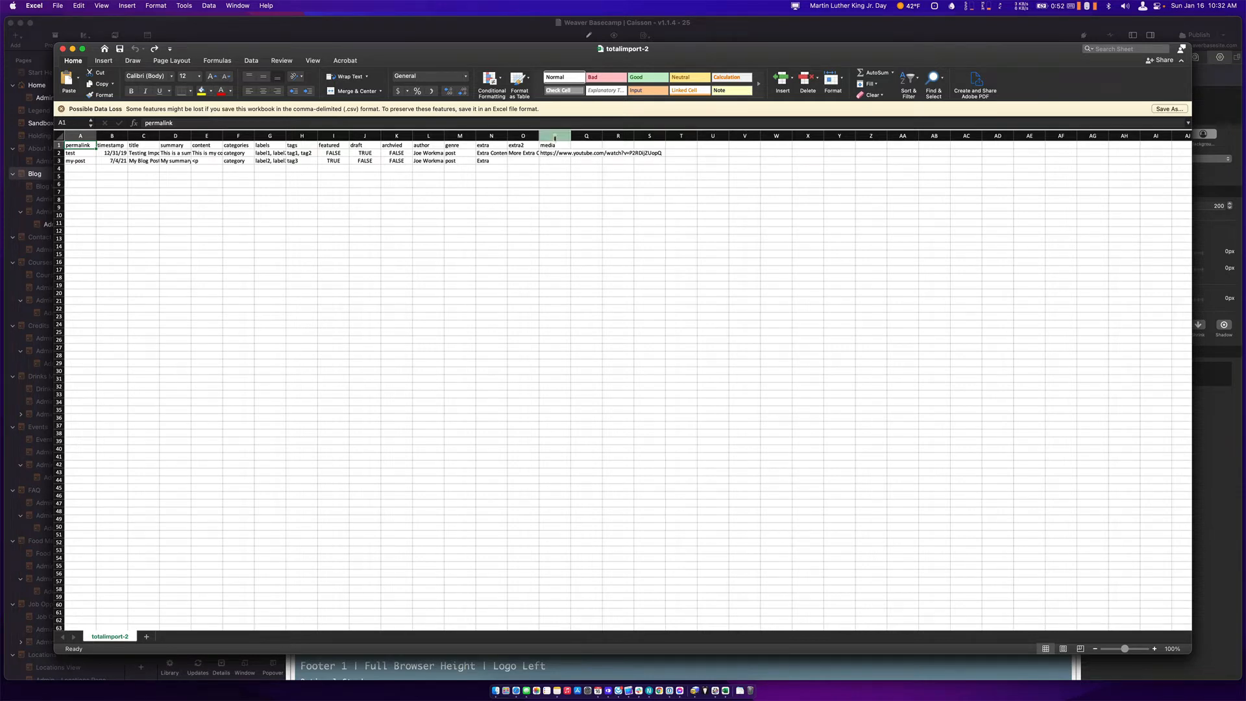
# Clear the two sample post rows from the totalimport-2 sheet, keeping only the header row.
pyautogui.click(554, 136)
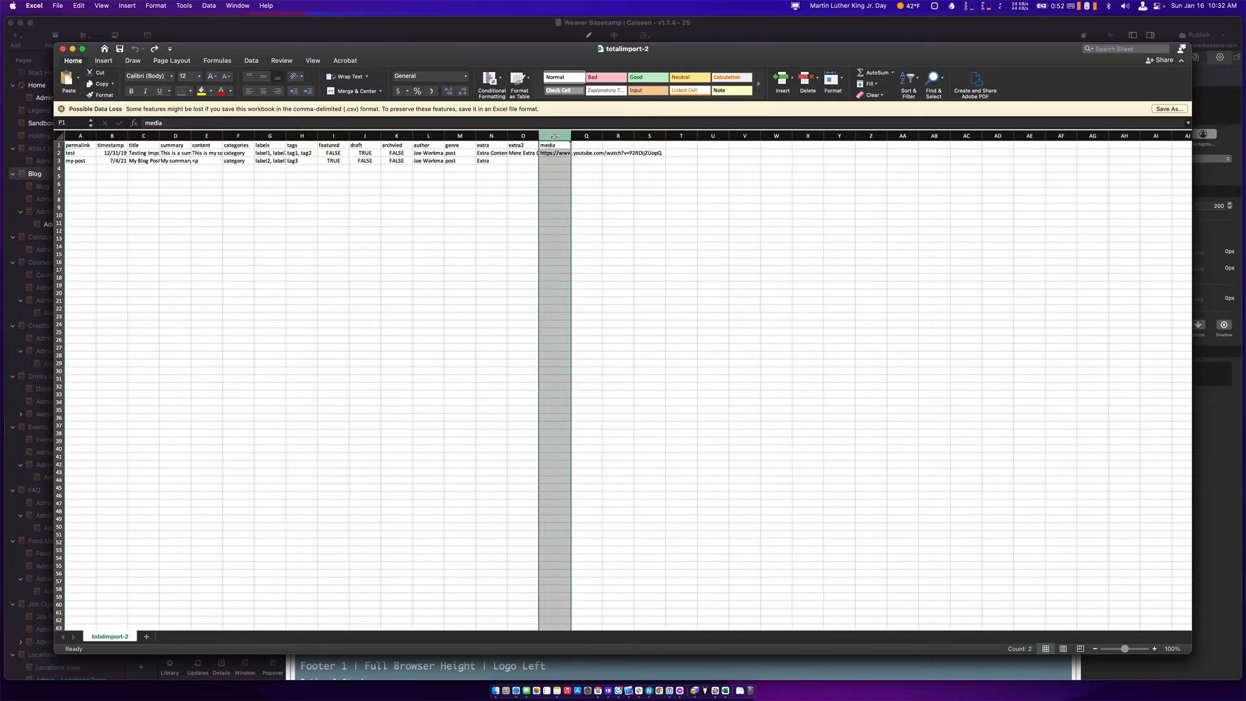
pyautogui.click(473, 223)
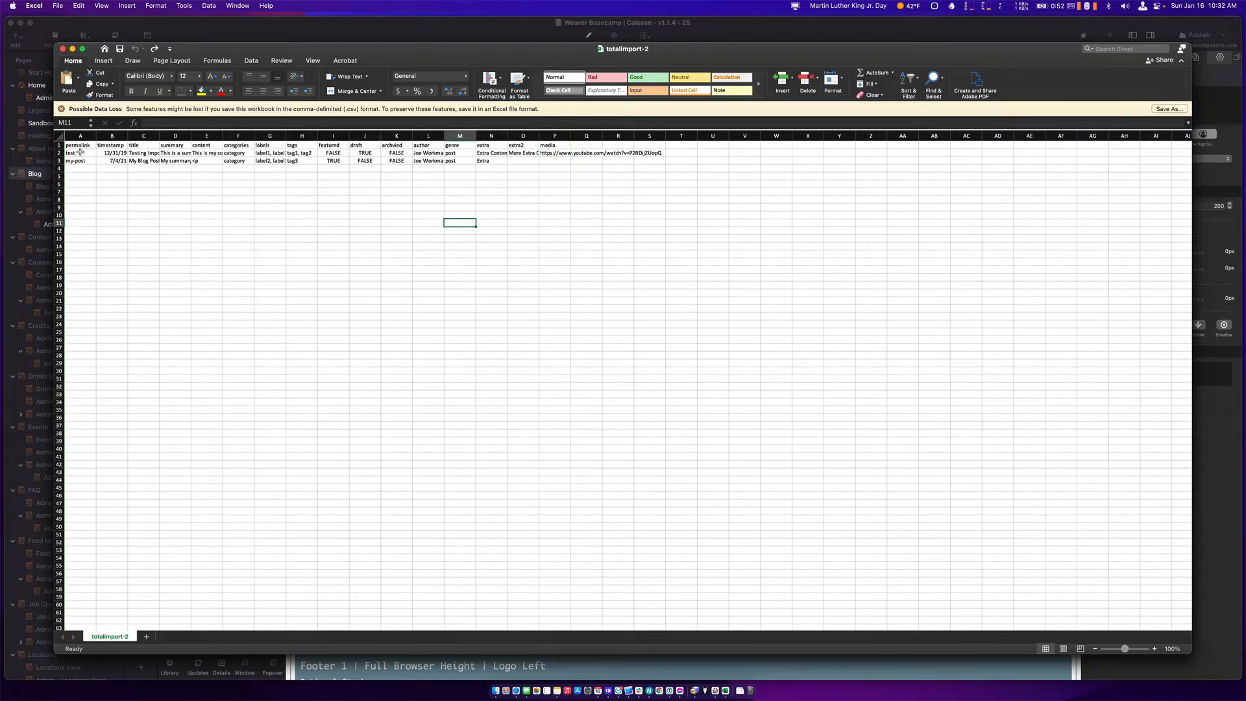
pyautogui.moveTo(83, 152); pyautogui.dragTo(651, 171)
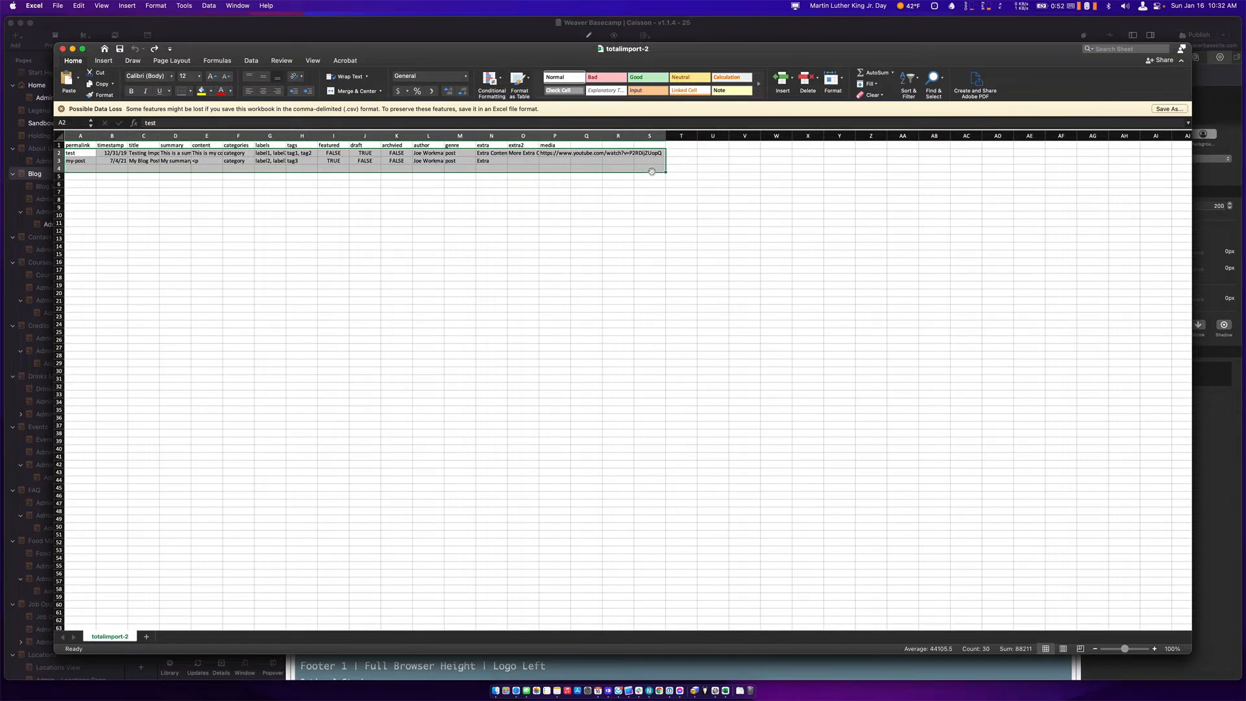
pyautogui.press('Delete')
pyautogui.click(492, 200)
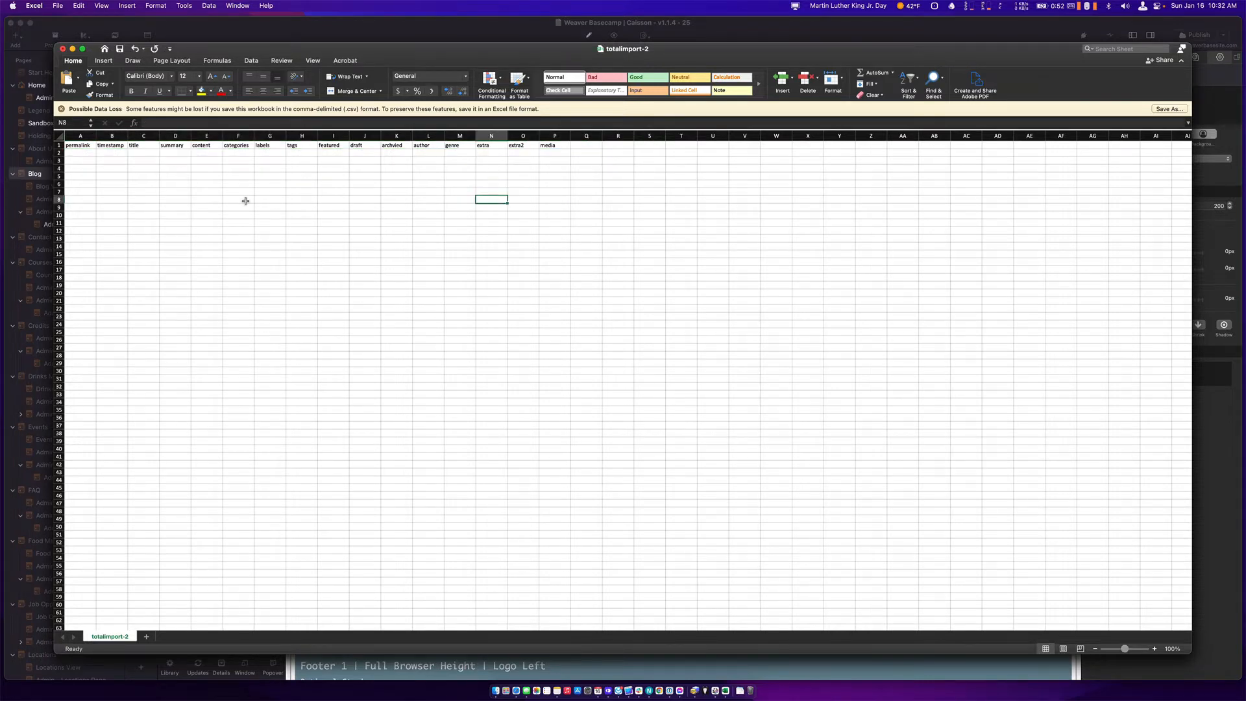
# Compare the import template's headers with the posts export workbook and widen the export's Permalink column to show the full URLs.
pyautogui.press('super+Tab')
pyautogui.press('super+grave')
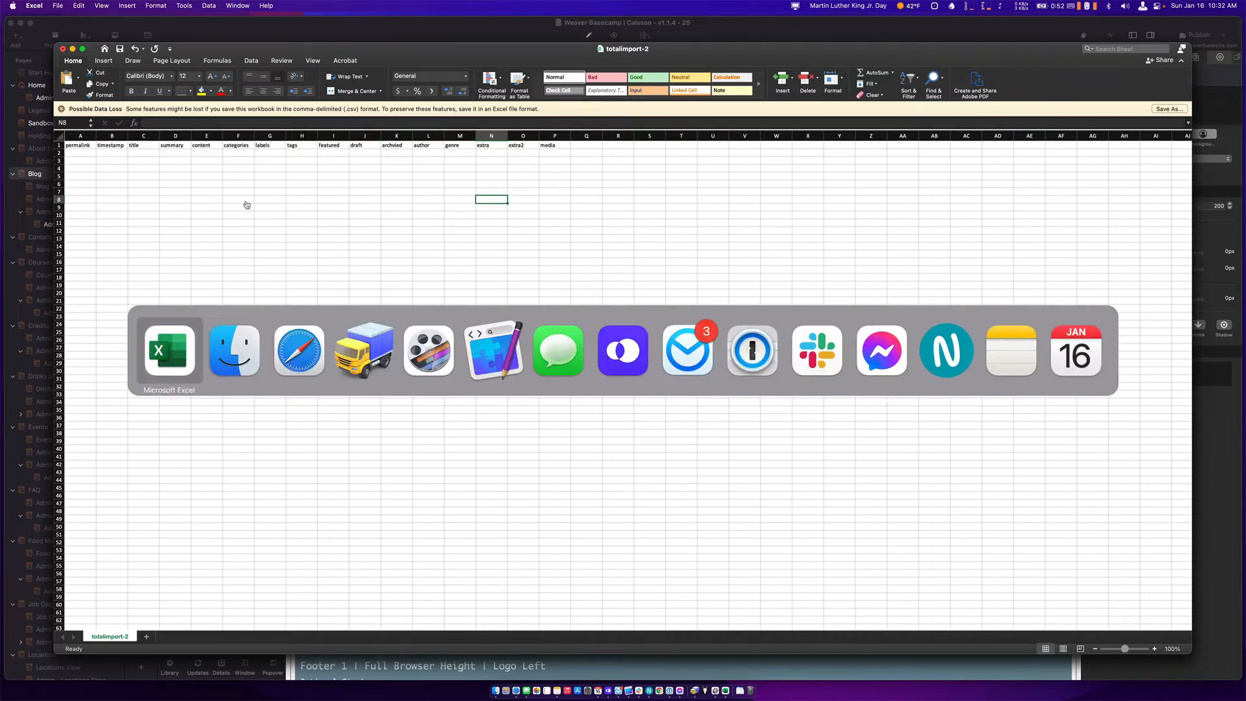
pyautogui.press('super+grave')
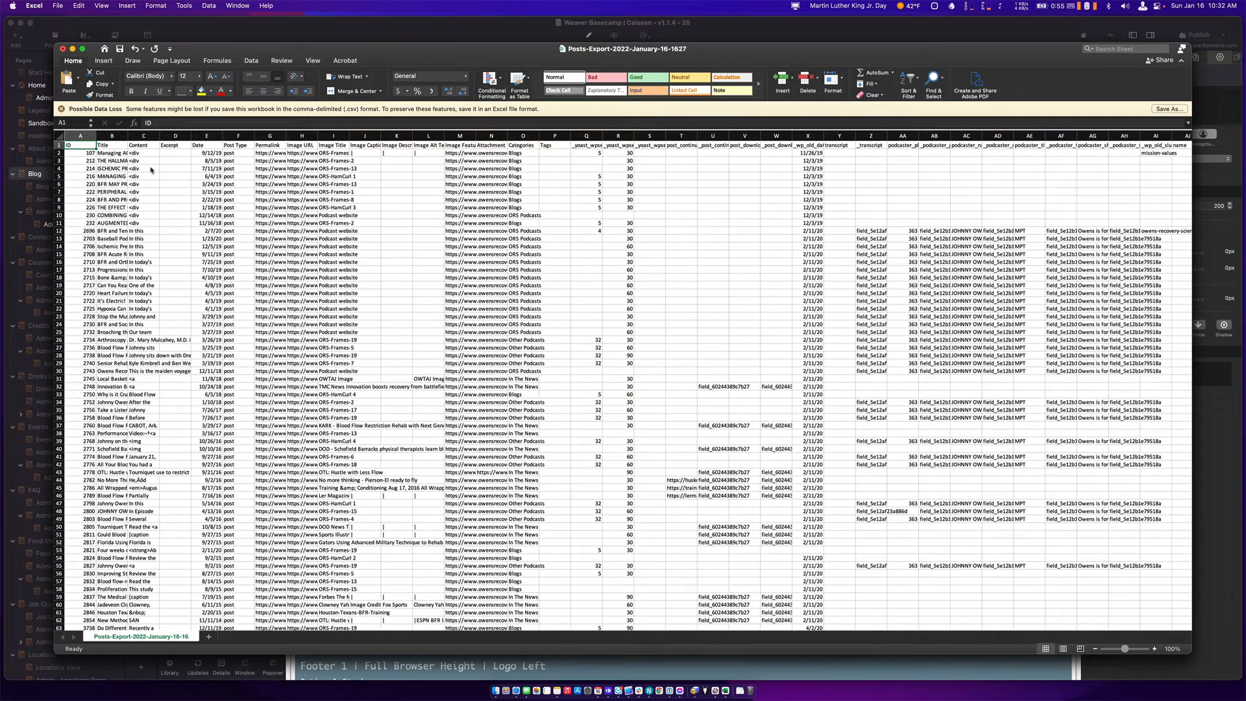
pyautogui.press('super+grave')
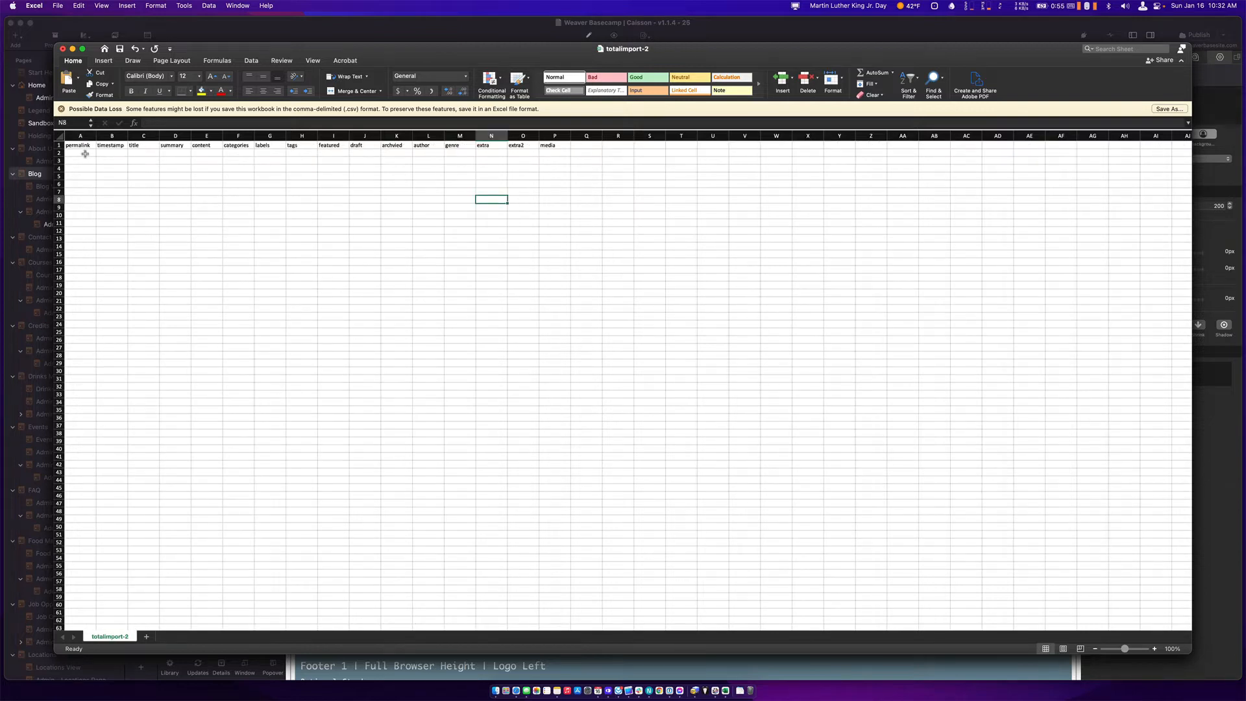
pyautogui.press('super+grave')
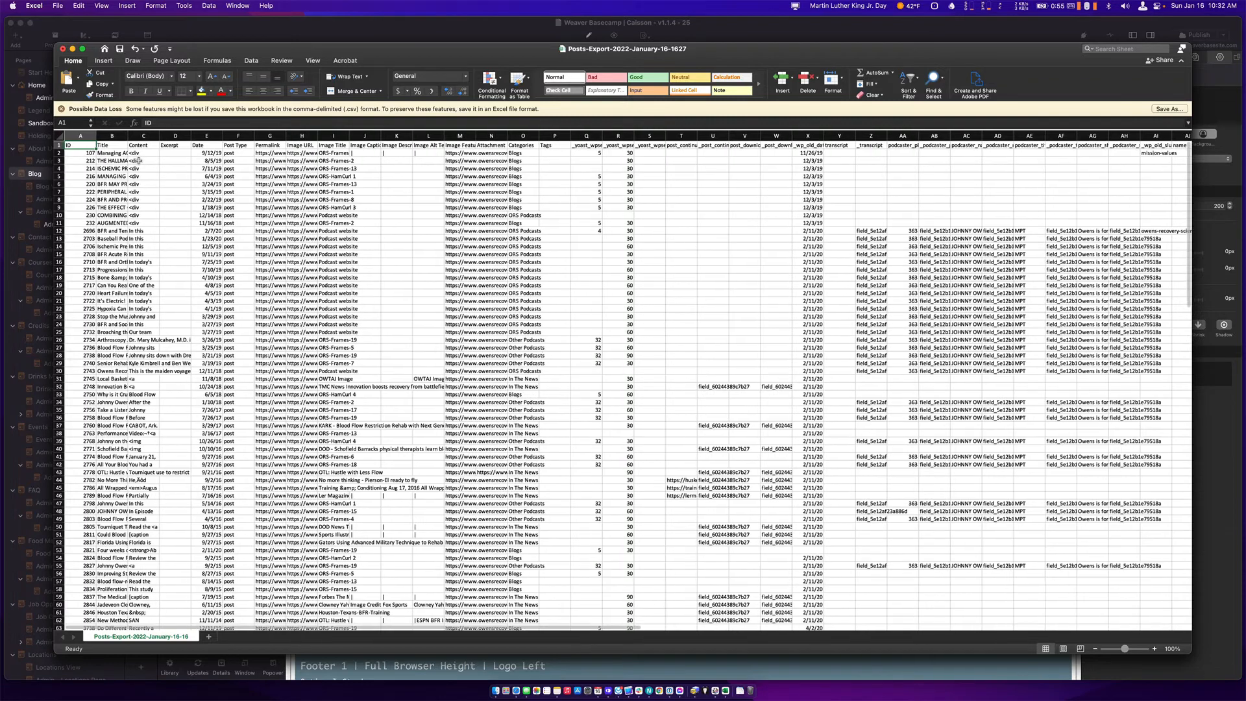
pyautogui.click(278, 145)
pyautogui.moveTo(282, 136); pyautogui.dragTo(488, 136)
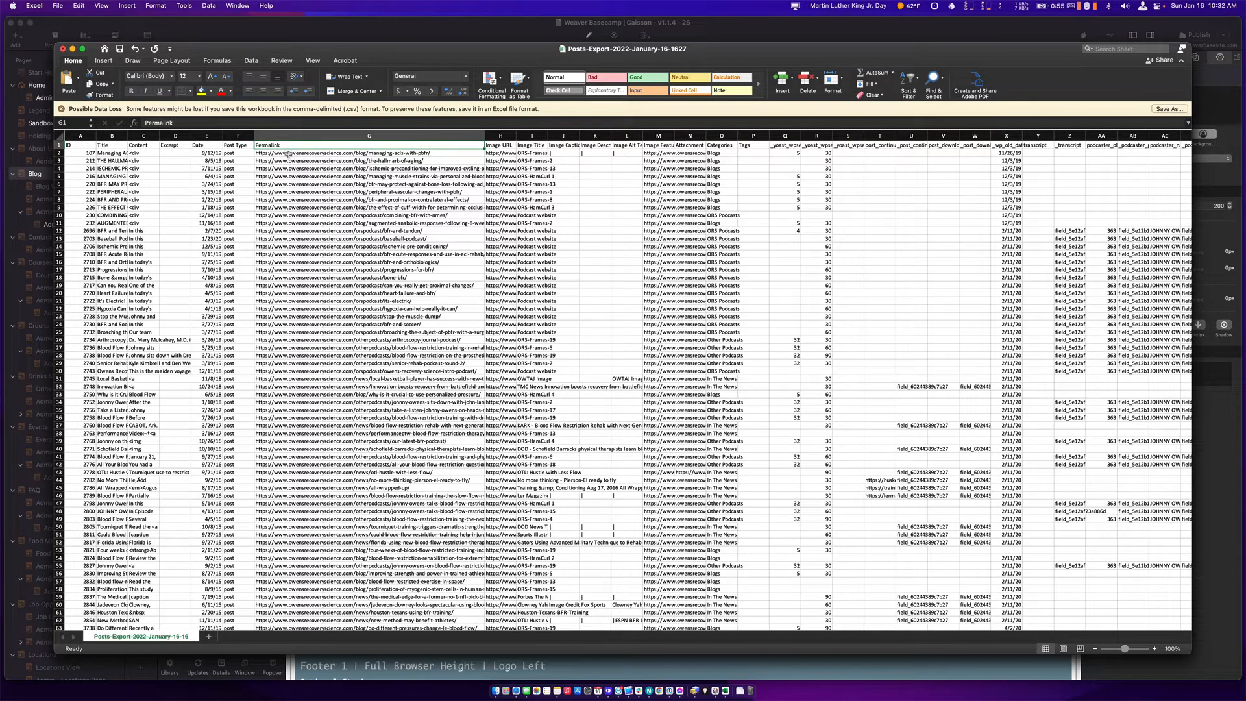
# Examine the slug portion of the first post's permalink and undo the accidental edit of its cell.
pyautogui.click(383, 153)
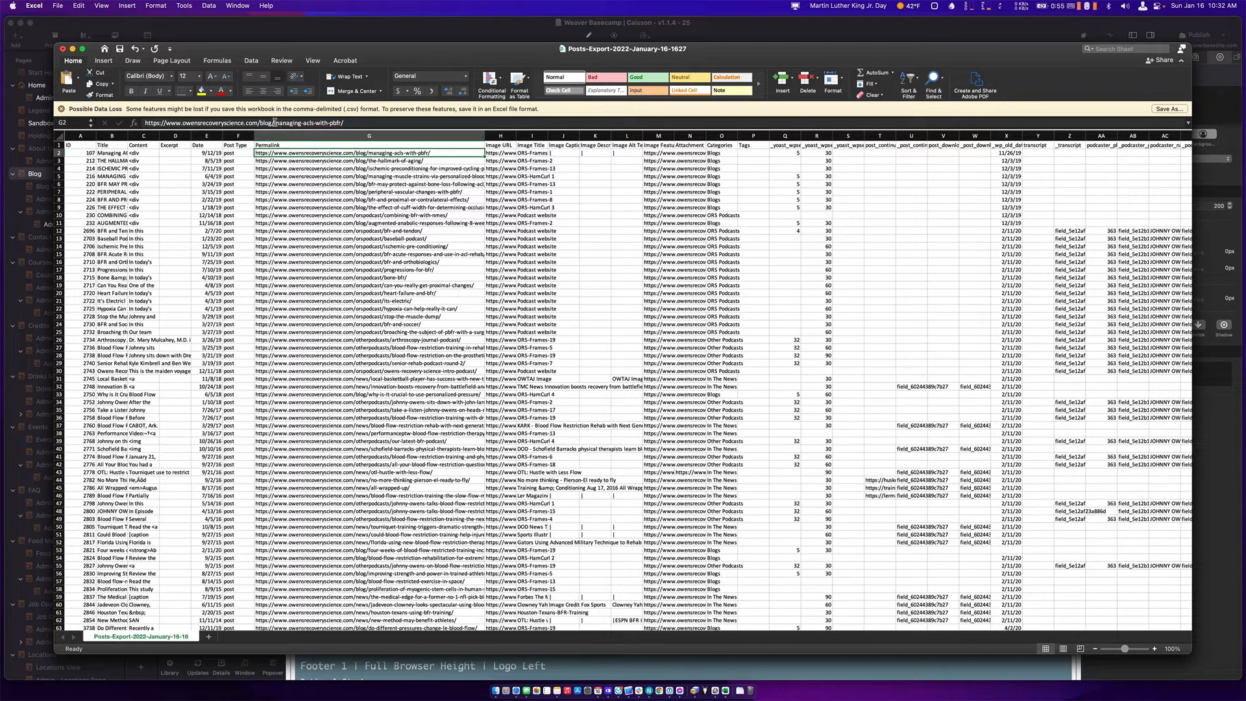
pyautogui.moveTo(273, 122); pyautogui.dragTo(343, 122)
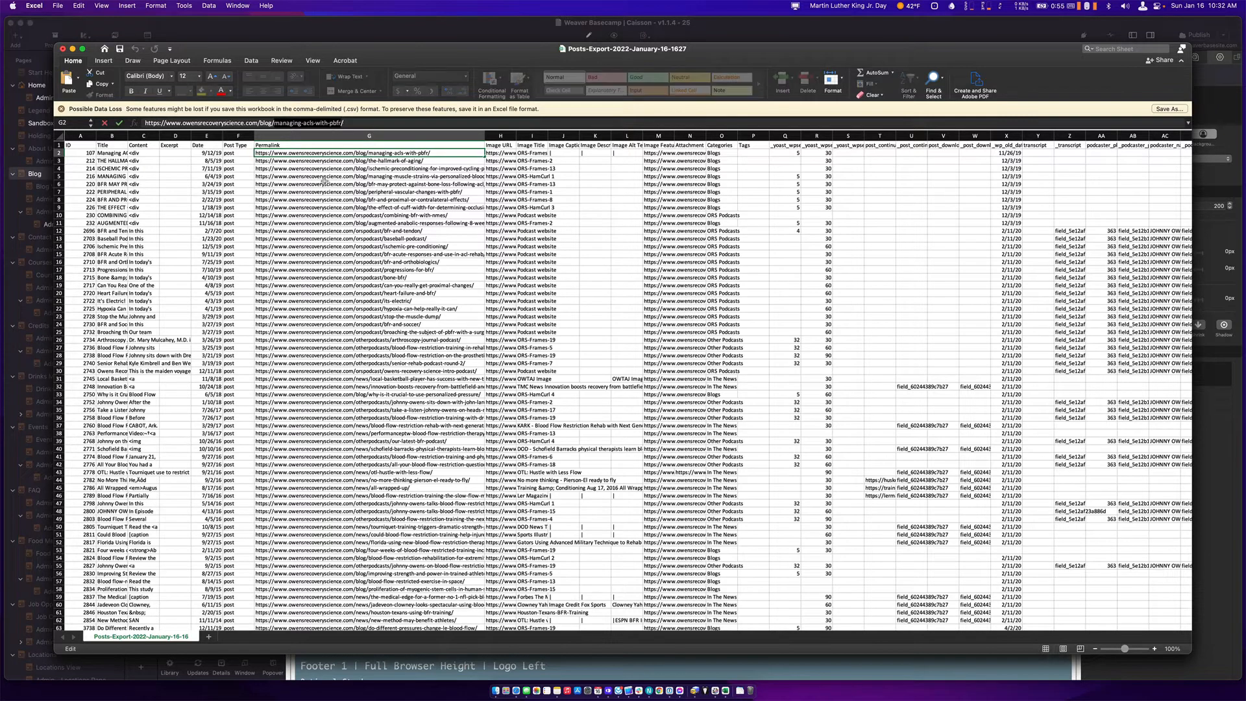
pyautogui.click(323, 183)
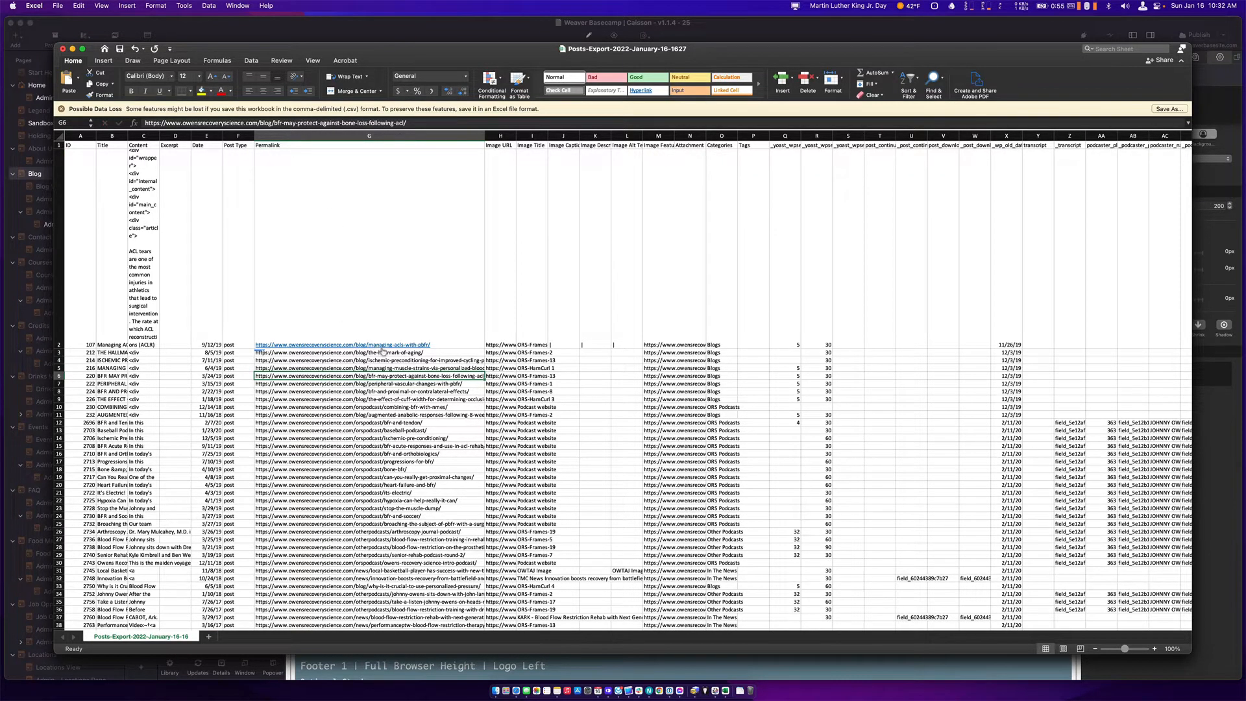
pyautogui.press('super+z')
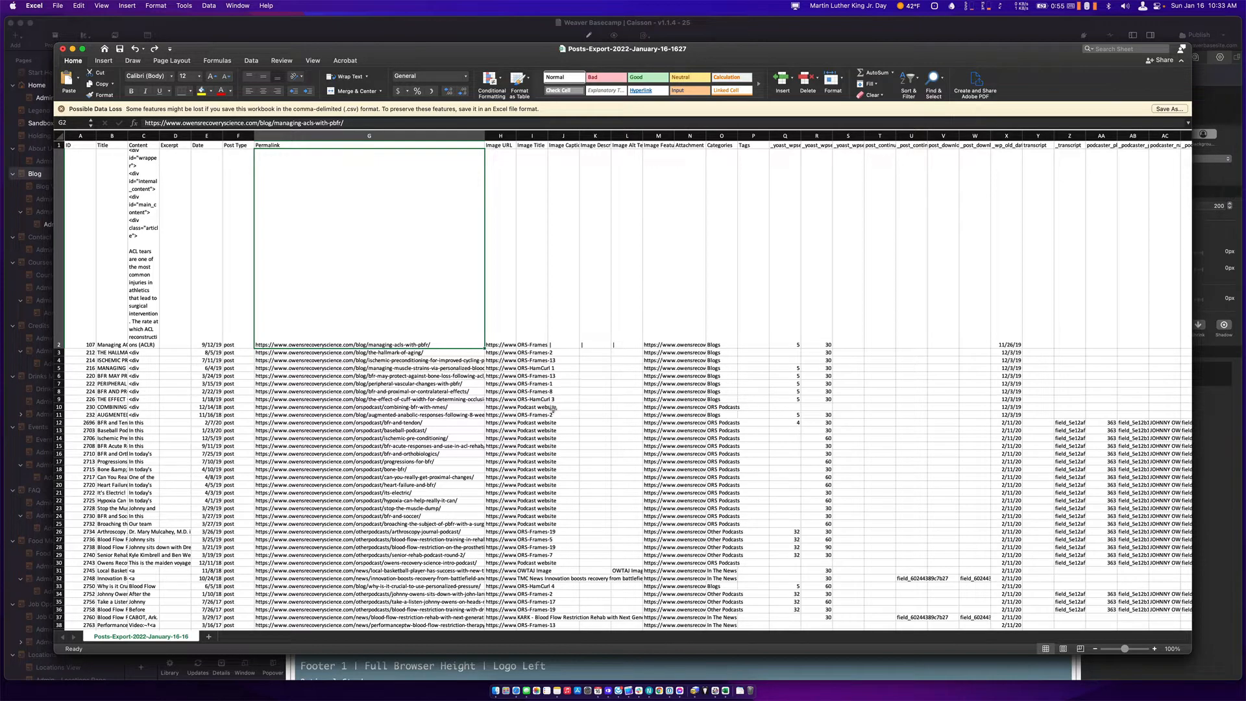
pyautogui.hscroll(8, 626, 393)
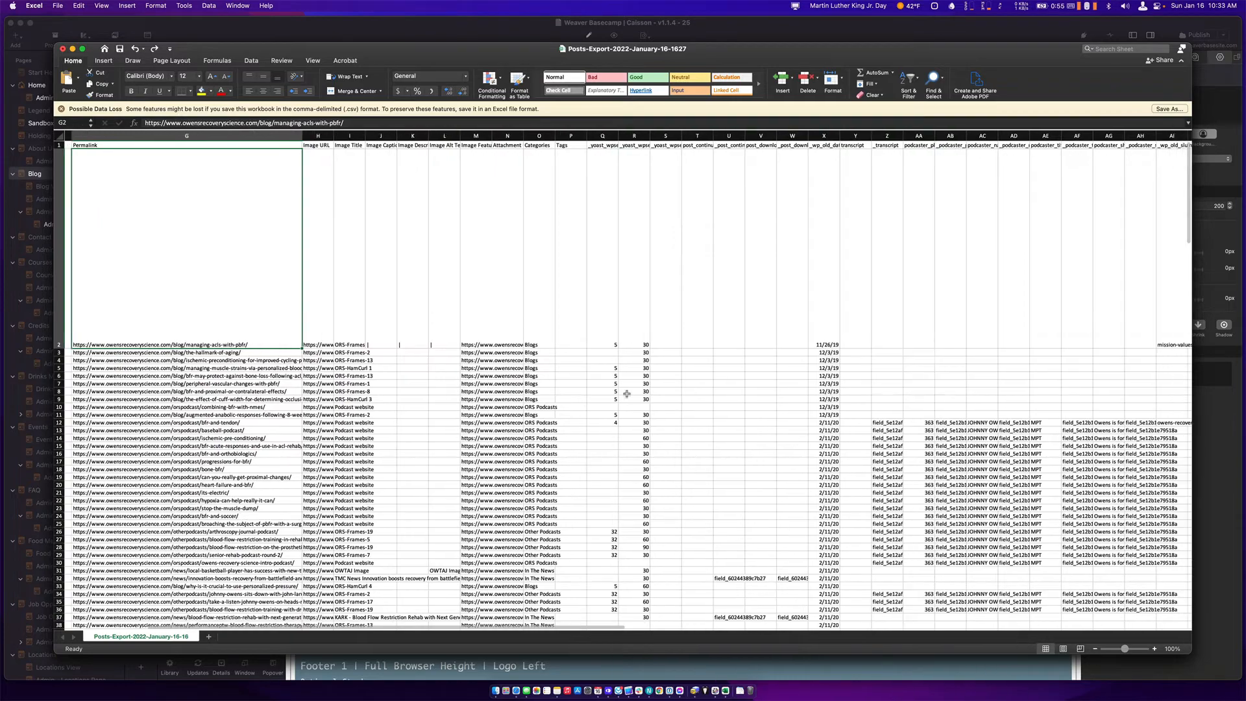
# Find the Slug column in the posts export and widen it to show the full slugs.
pyautogui.hscroll(10, 746, 356)
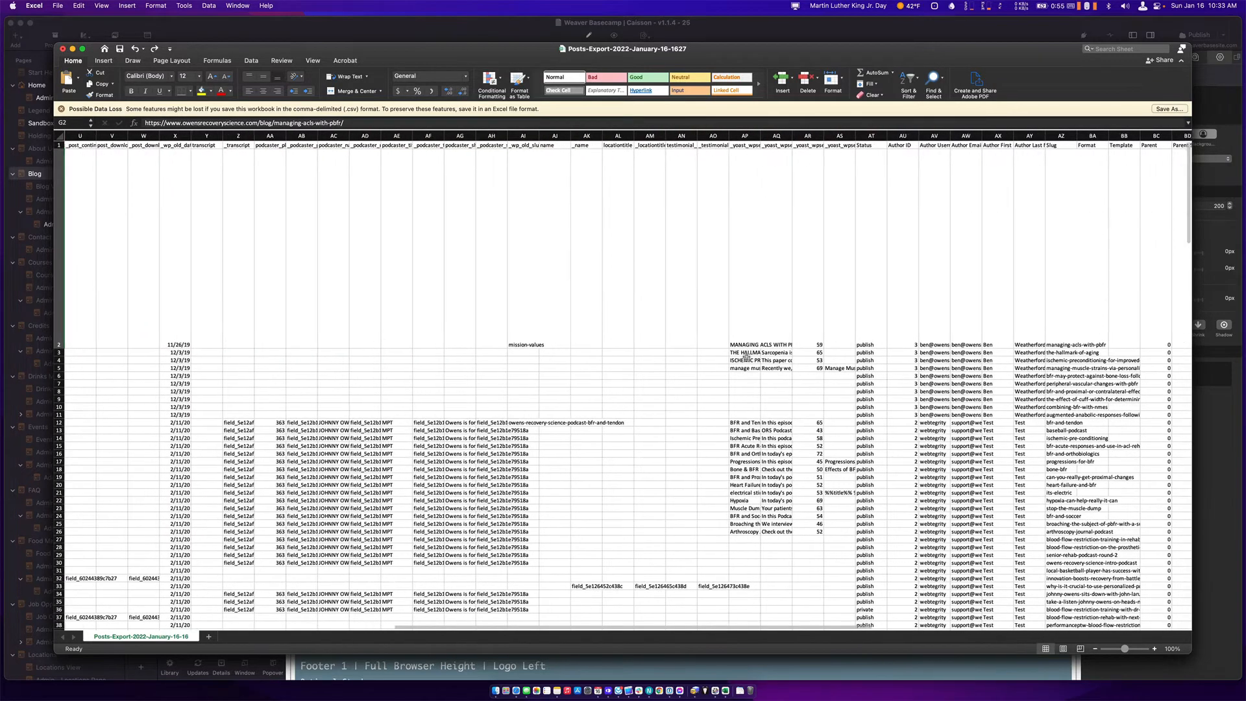
pyautogui.hscroll(10, 746, 356)
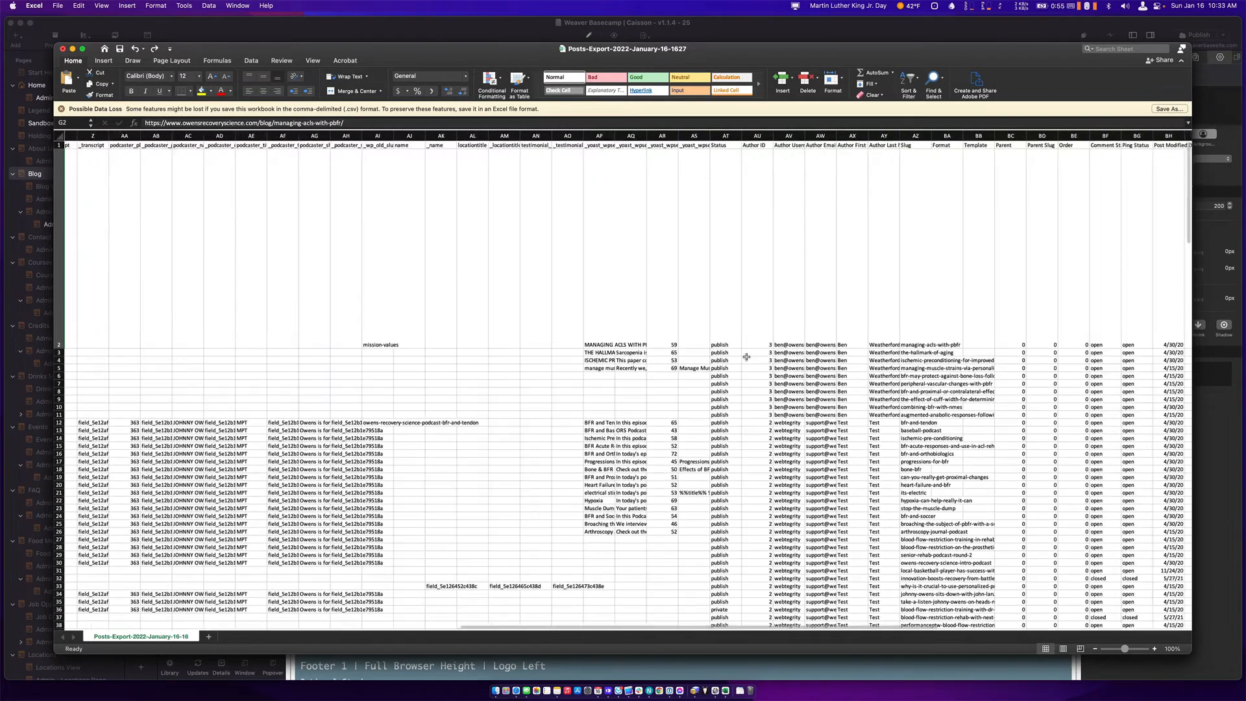
pyautogui.click(689, 253)
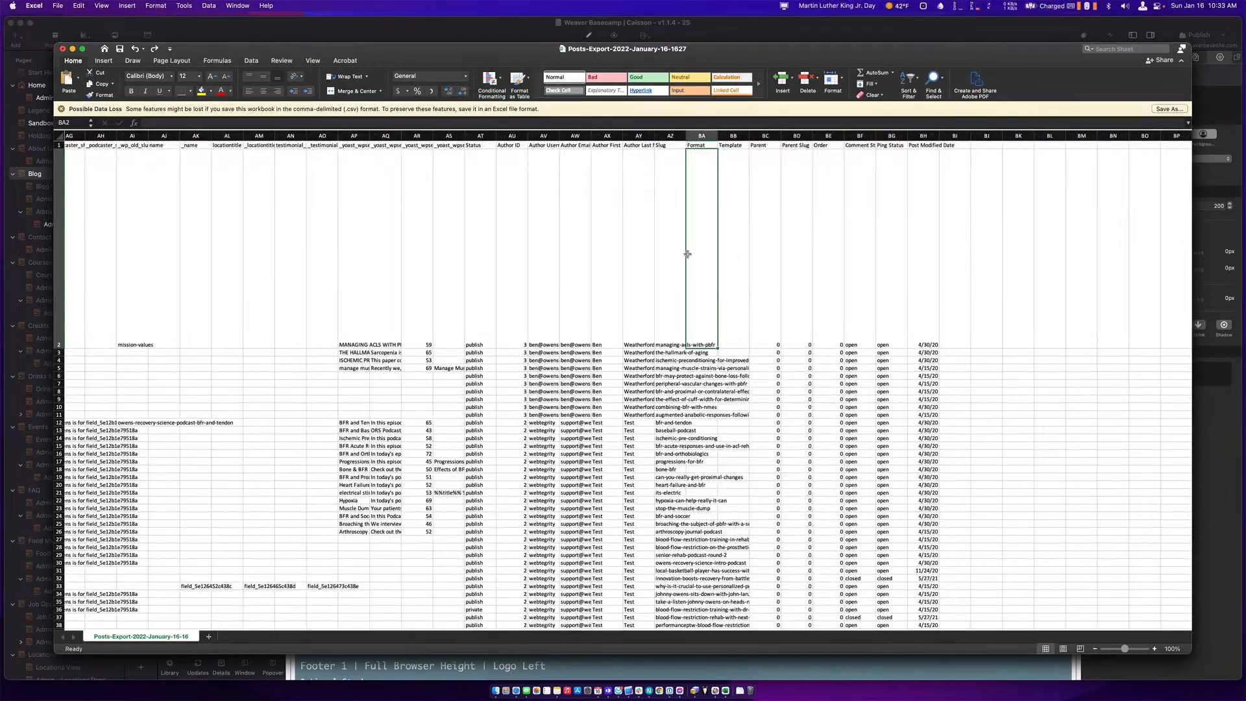
pyautogui.click(663, 147)
pyautogui.moveTo(686, 136); pyautogui.dragTo(811, 135)
pyautogui.click(688, 344)
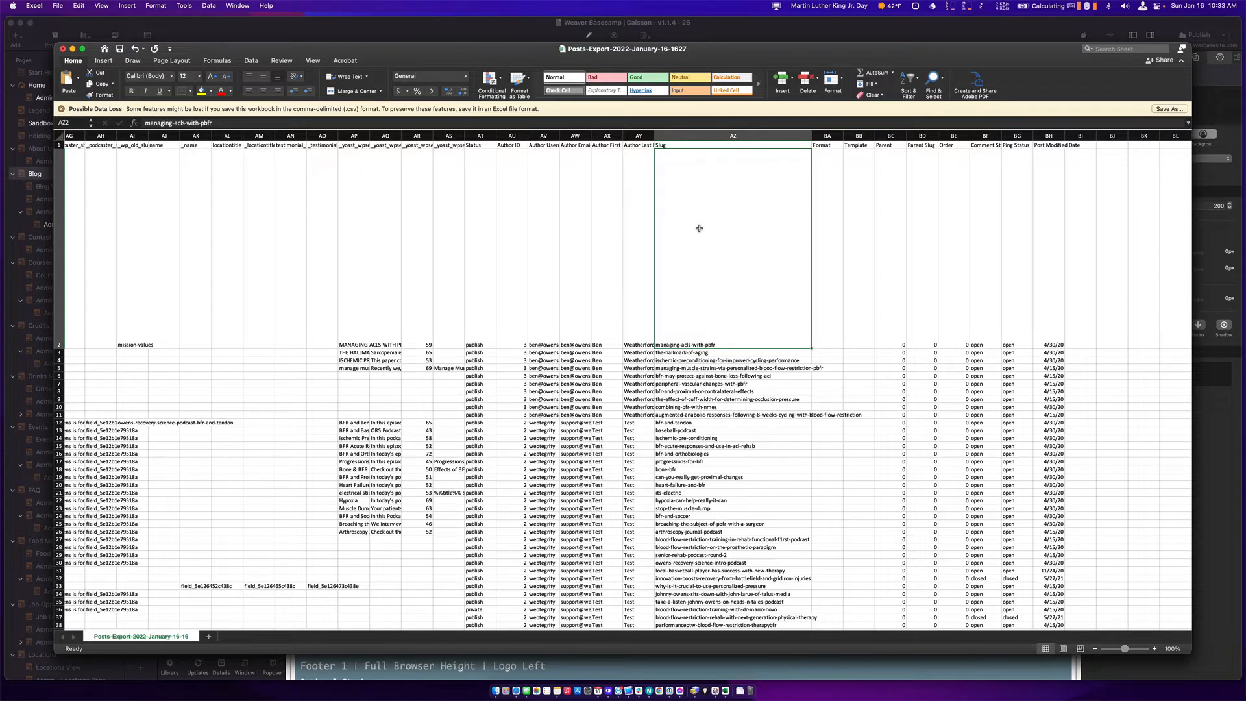
# Copy all slugs without the header into the totalimport-2 permalink column, starting at A2, and widen that column to fit.
pyautogui.click(689, 137)
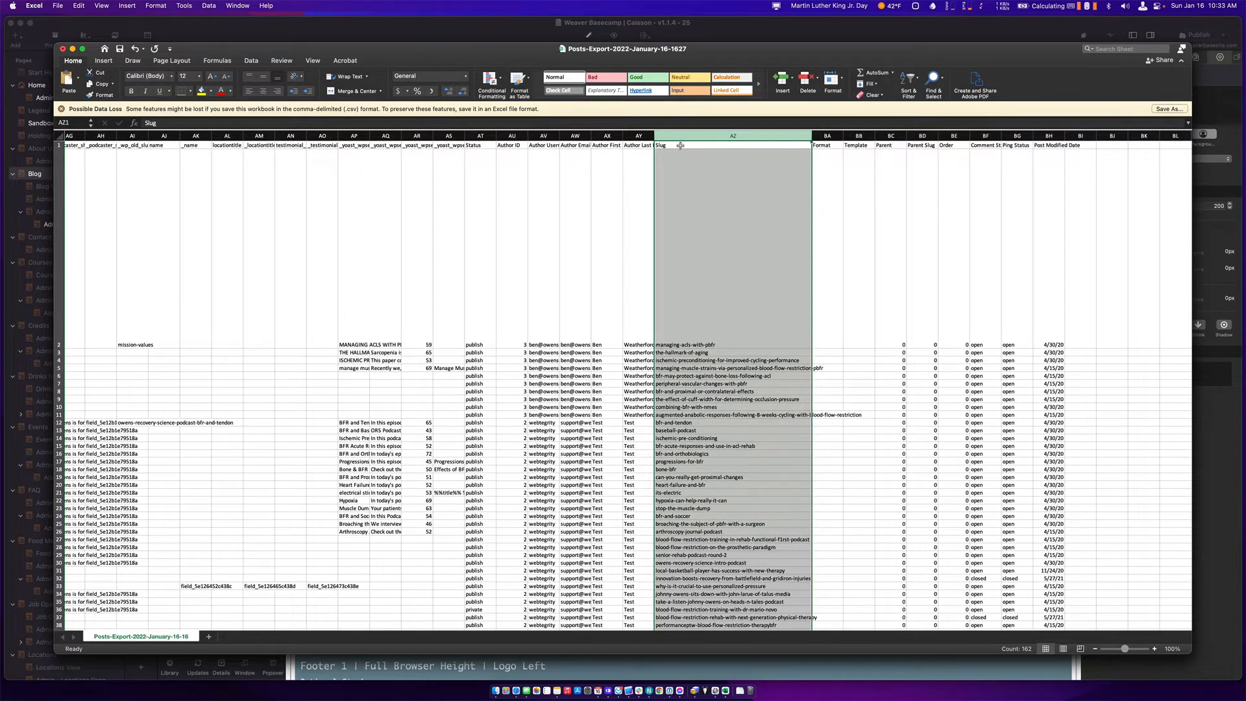
pyautogui.keyDown('super'); pyautogui.click(679, 148); pyautogui.keyUp('super')
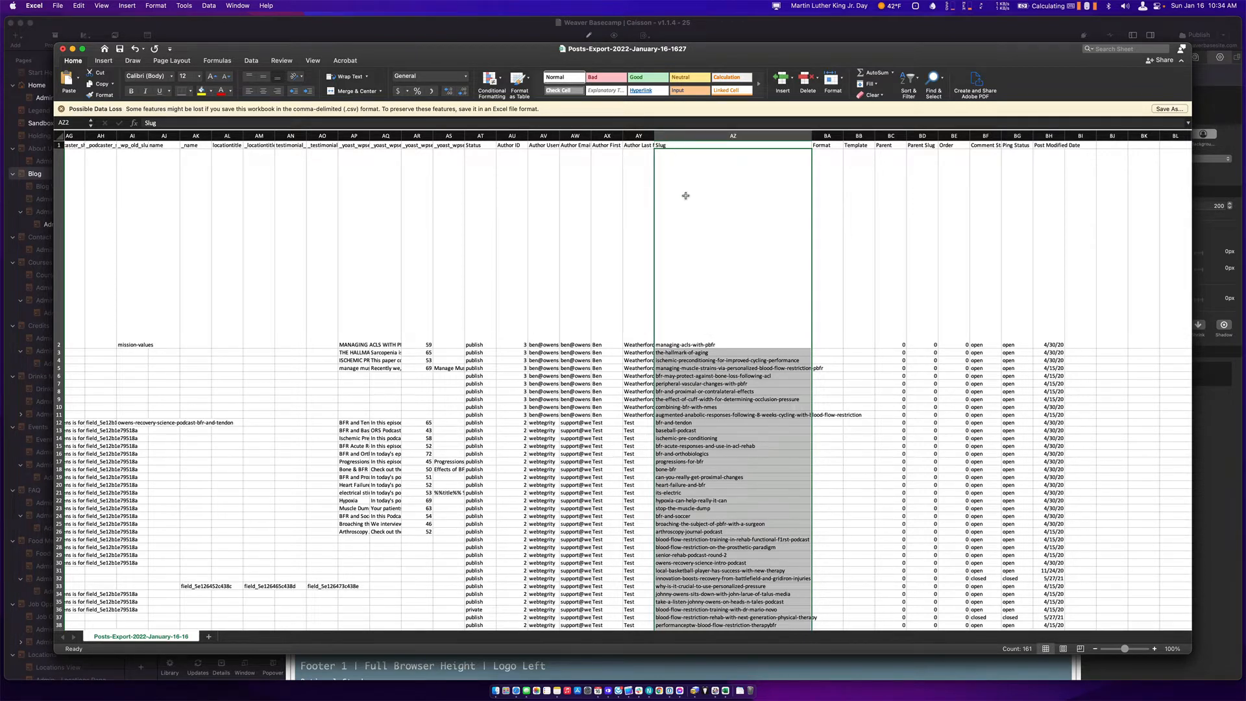
pyautogui.press('super+c')
pyautogui.press('super+grave')
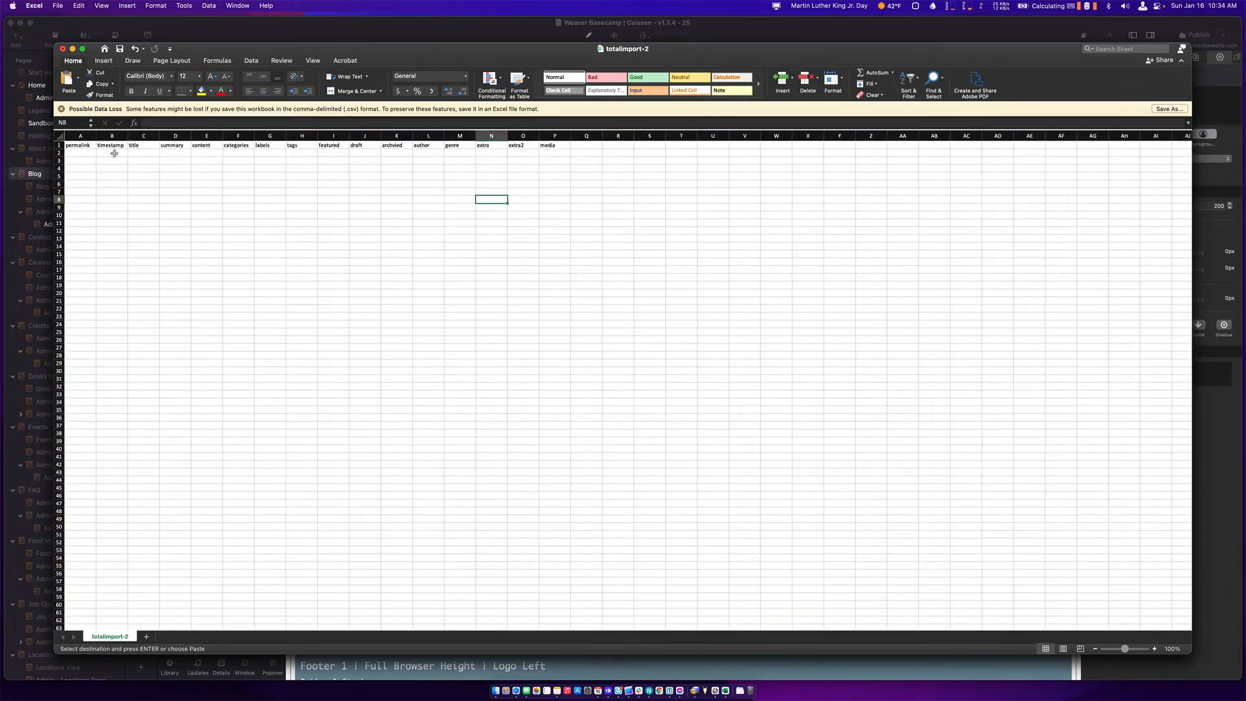
pyautogui.click(84, 153)
pyautogui.press('super+v')
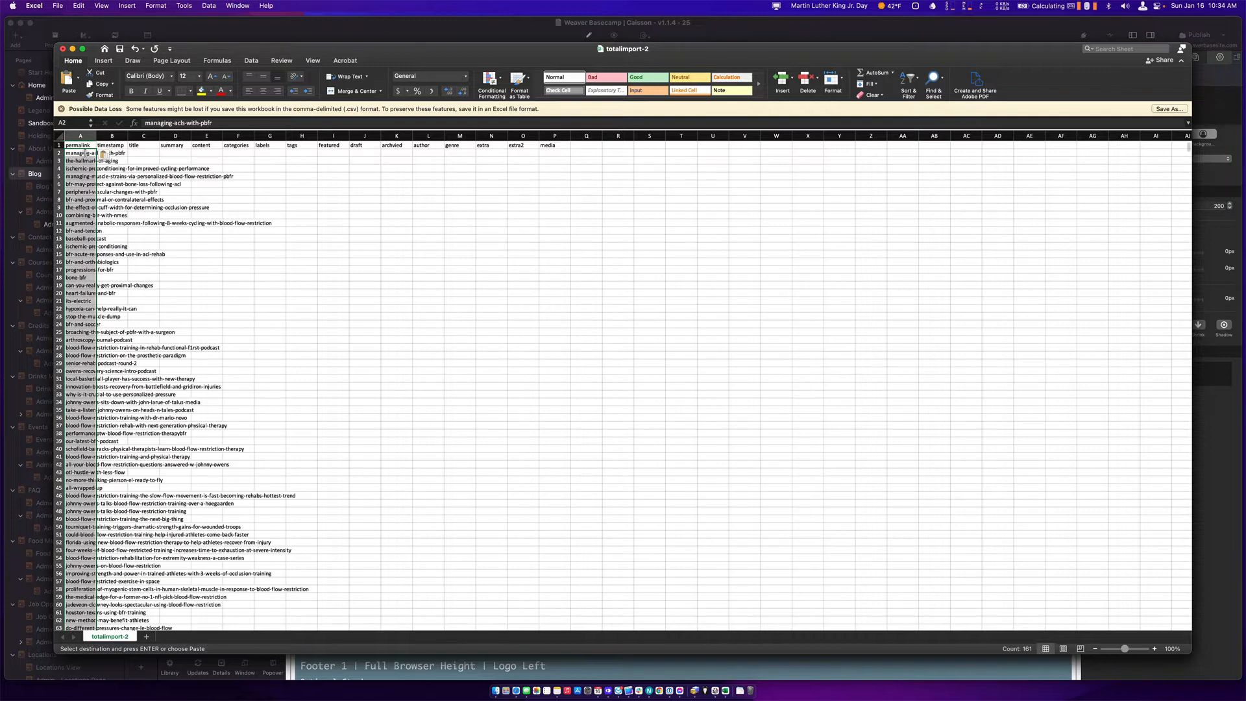
pyautogui.moveTo(96, 135); pyautogui.dragTo(312, 136)
pyautogui.click(143, 239)
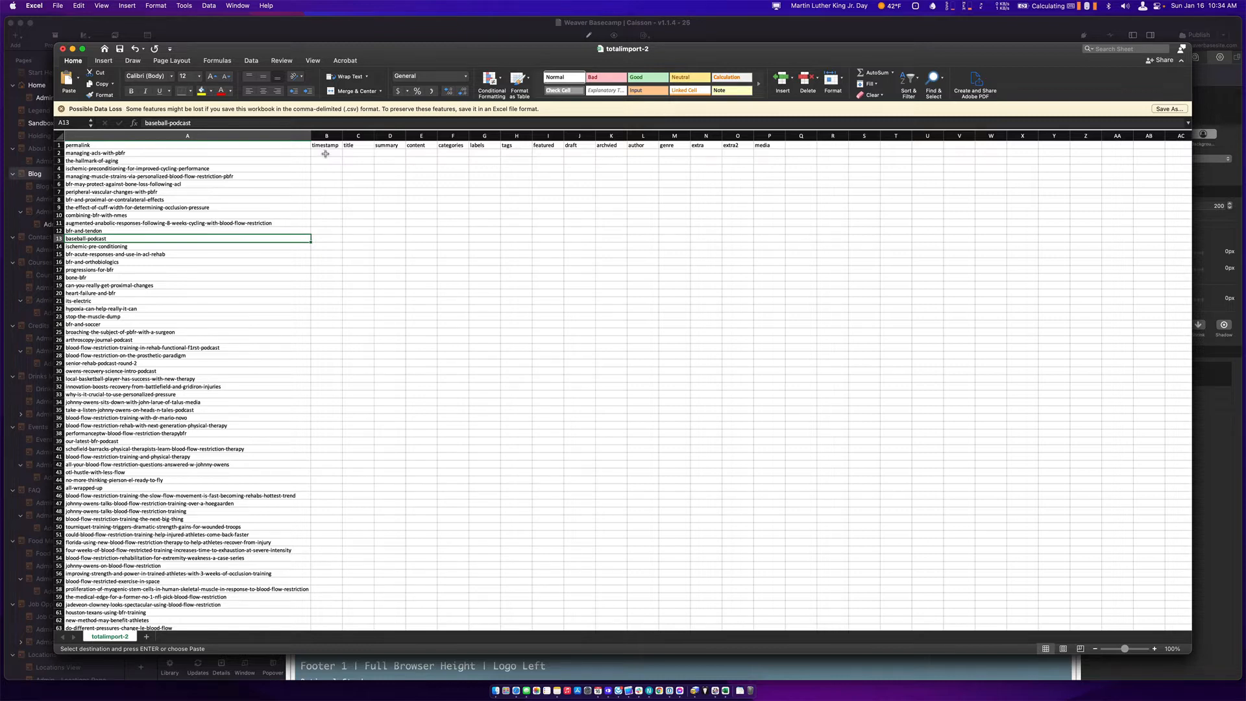
# Copy the export's Date values without the header into the totalimport-2 timestamp column, starting at B2, and slightly widen that column.
pyautogui.press('super+grave')
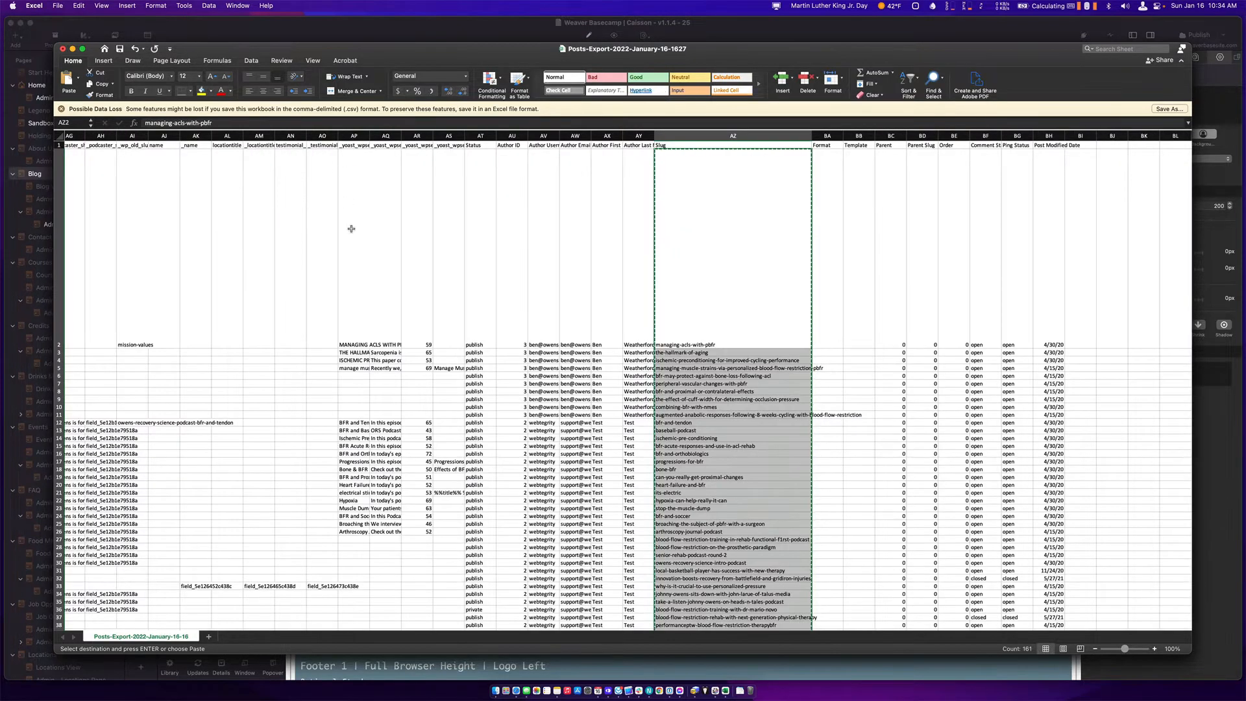
pyautogui.hscroll(-15, 351, 229)
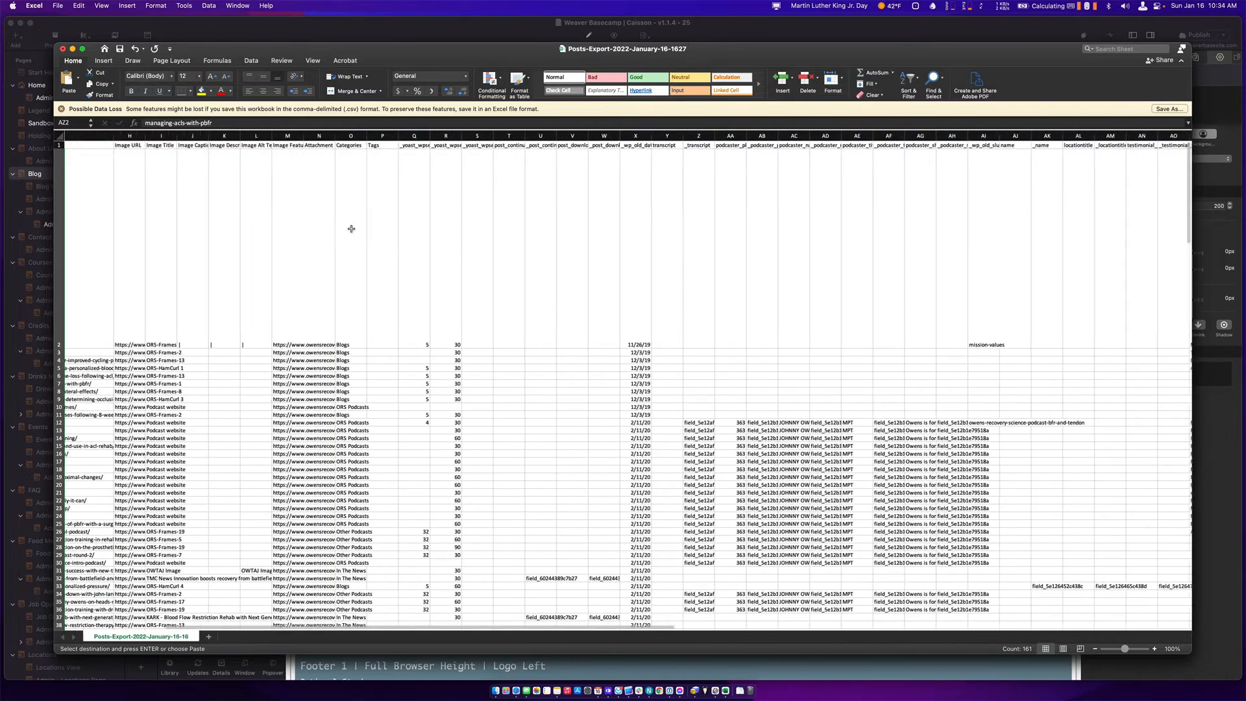
pyautogui.hscroll(-5, 351, 228)
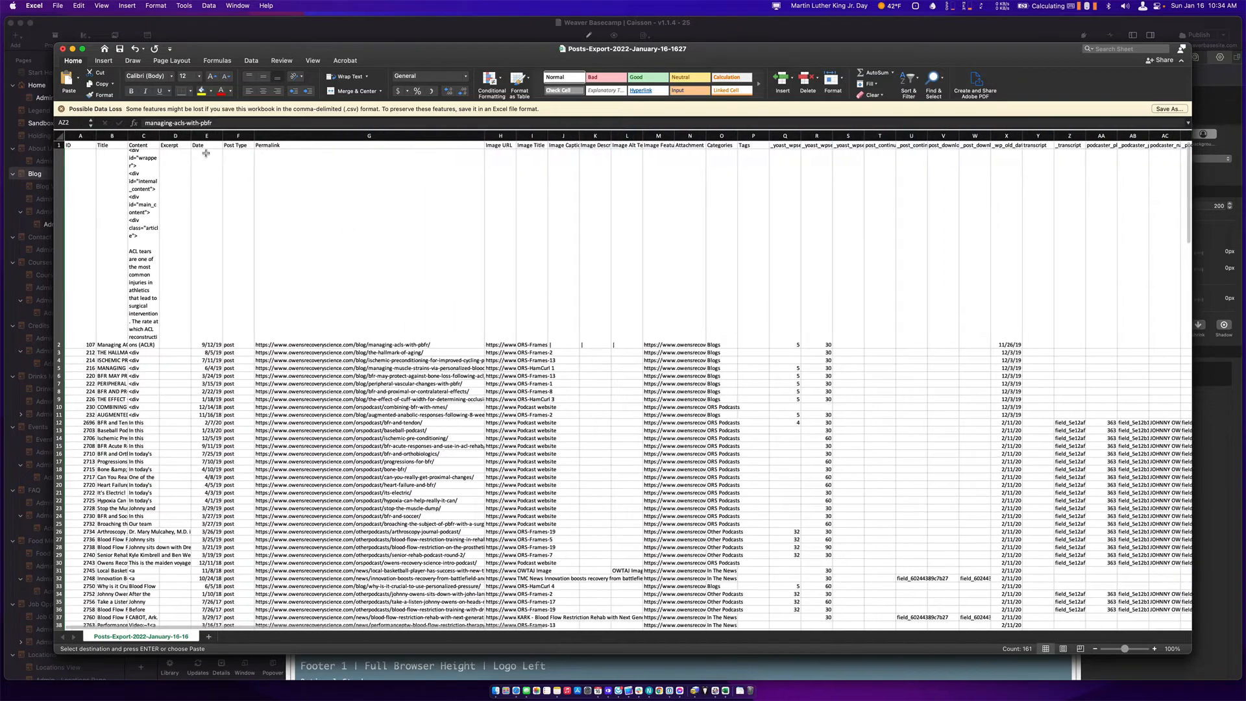
pyautogui.click(203, 136)
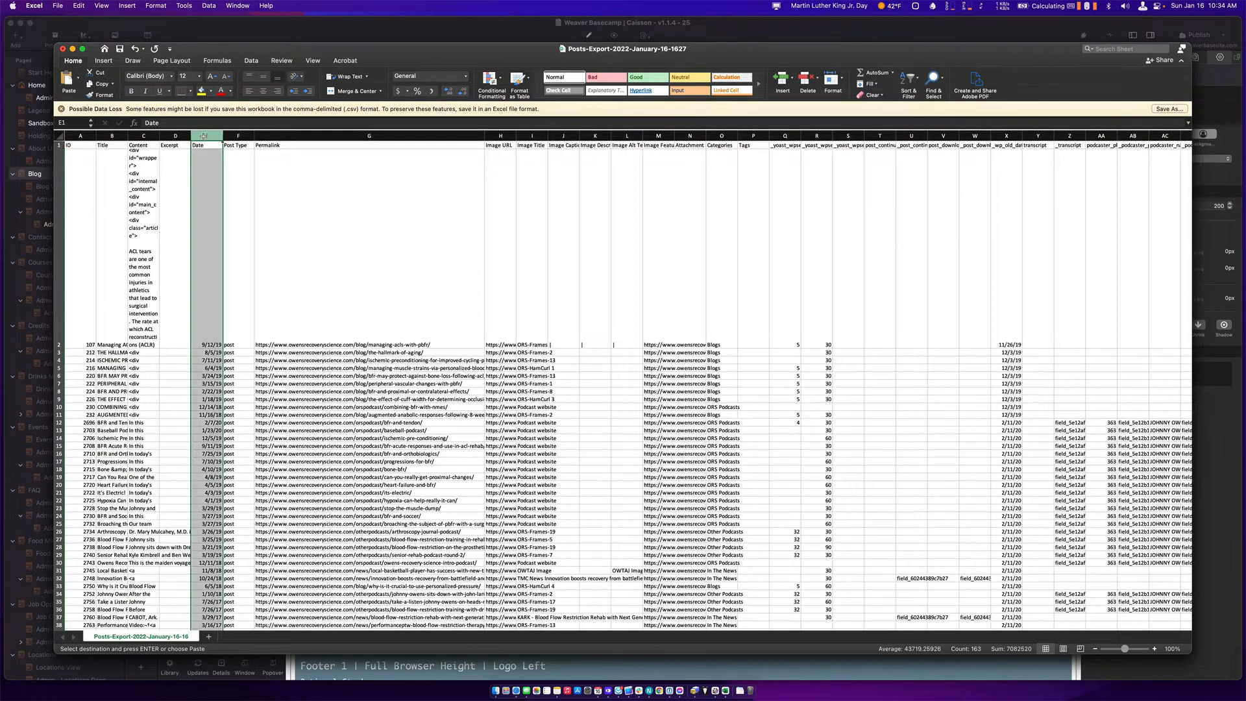
pyautogui.keyDown('super'); pyautogui.click(204, 170); pyautogui.keyUp('super')
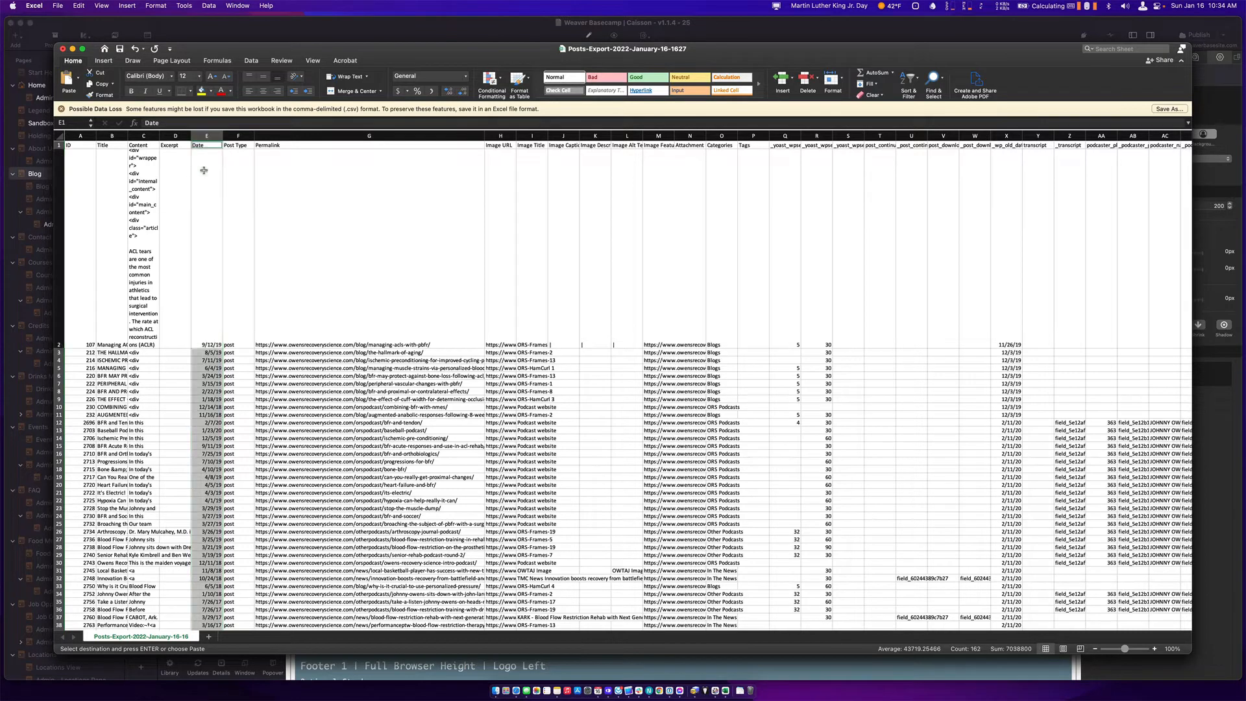
pyautogui.click(205, 136)
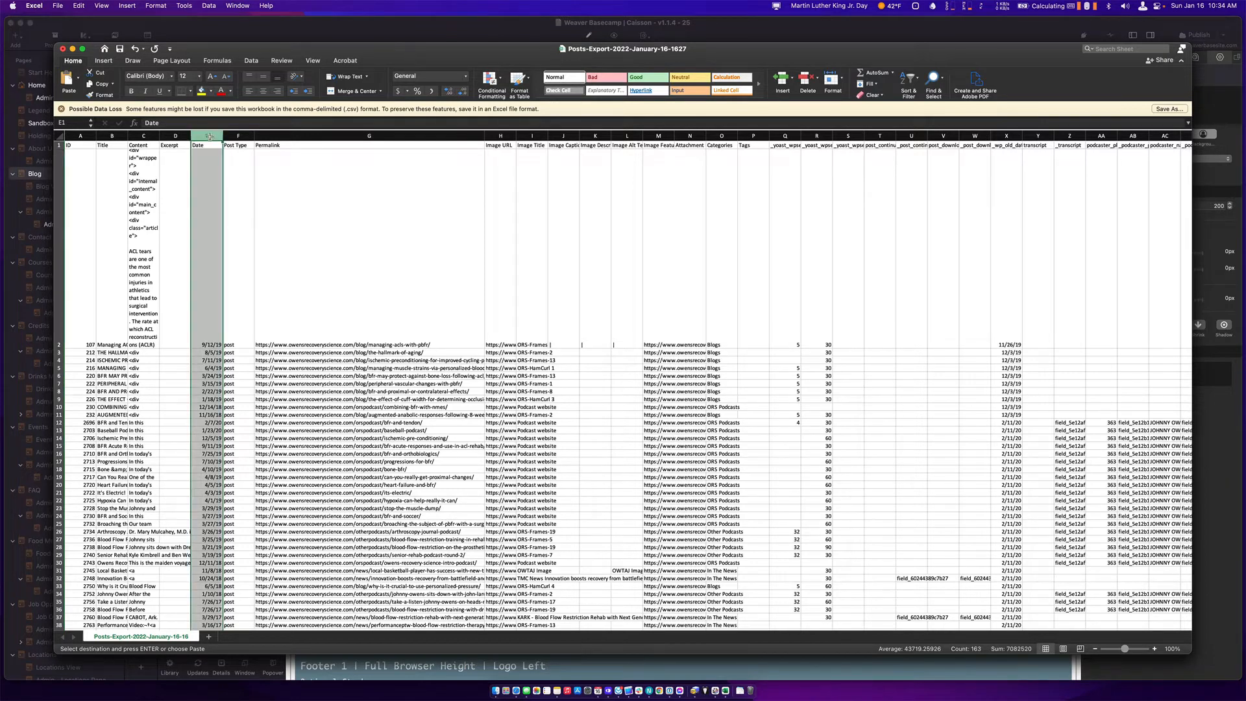
pyautogui.keyDown('super'); pyautogui.click(205, 145); pyautogui.keyUp('super')
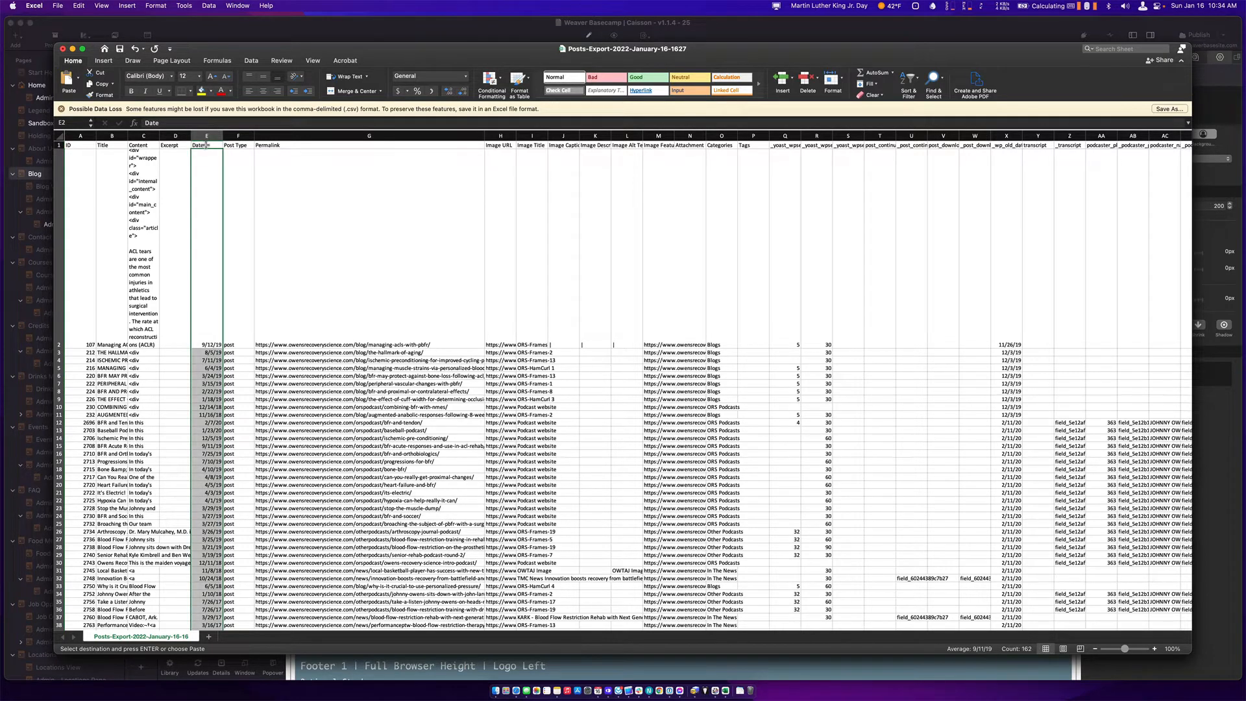
pyautogui.press('super+c')
pyautogui.press('super+grave')
pyautogui.click(323, 155)
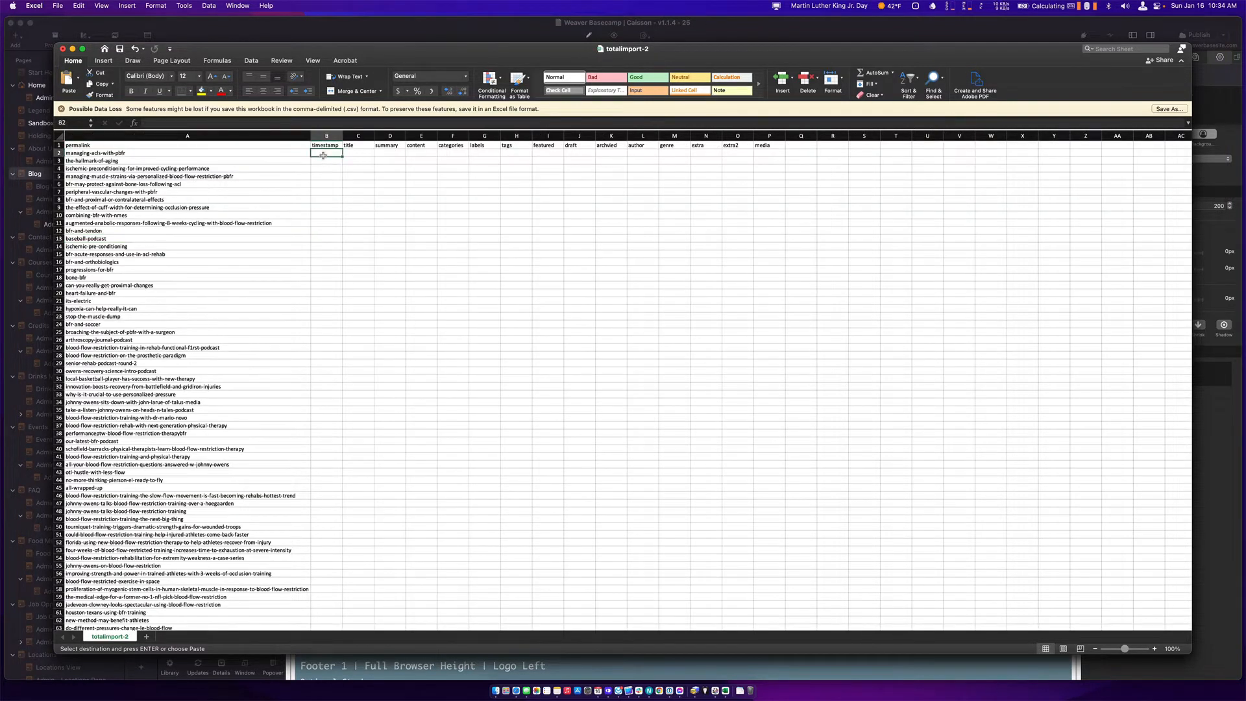
pyautogui.press('super+v')
pyautogui.moveTo(343, 136)
pyautogui.mouseDown()
pyautogui.moveTo(409, 137)
pyautogui.moveTo(353, 136)
pyautogui.mouseUp()
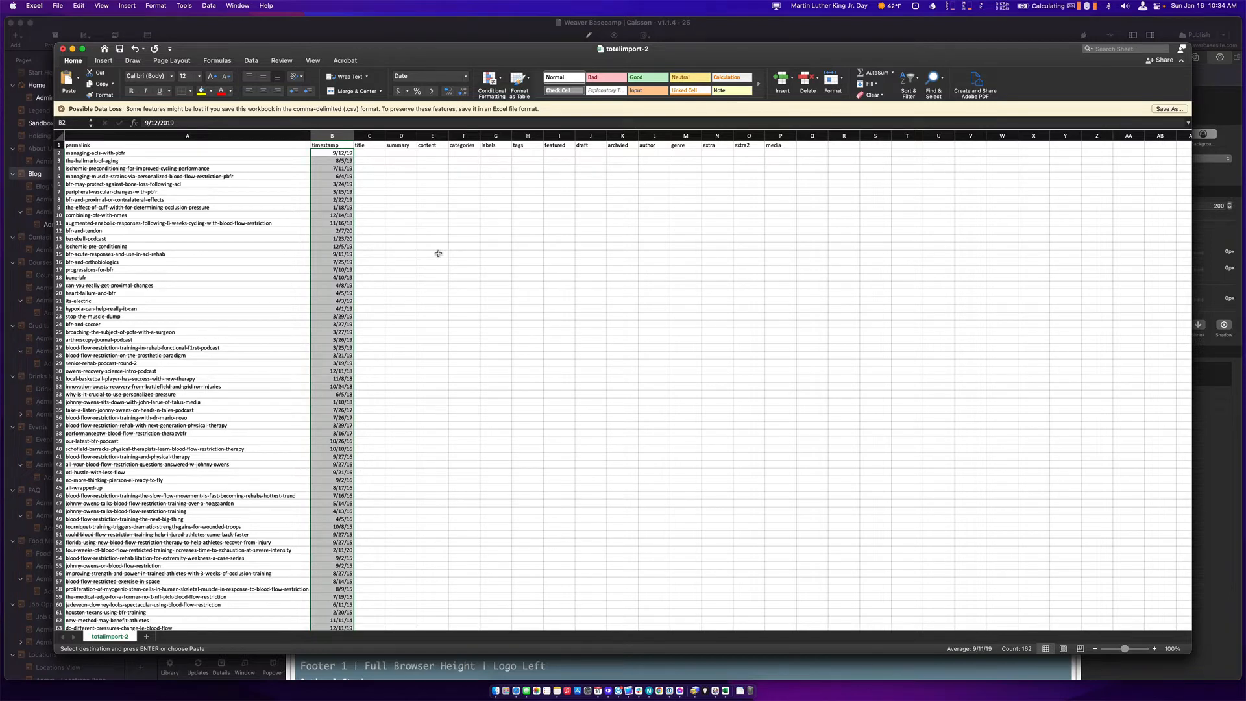
# Widen the Image URL column in the posts export and look over the full image addresses.
pyautogui.press('super+grave')
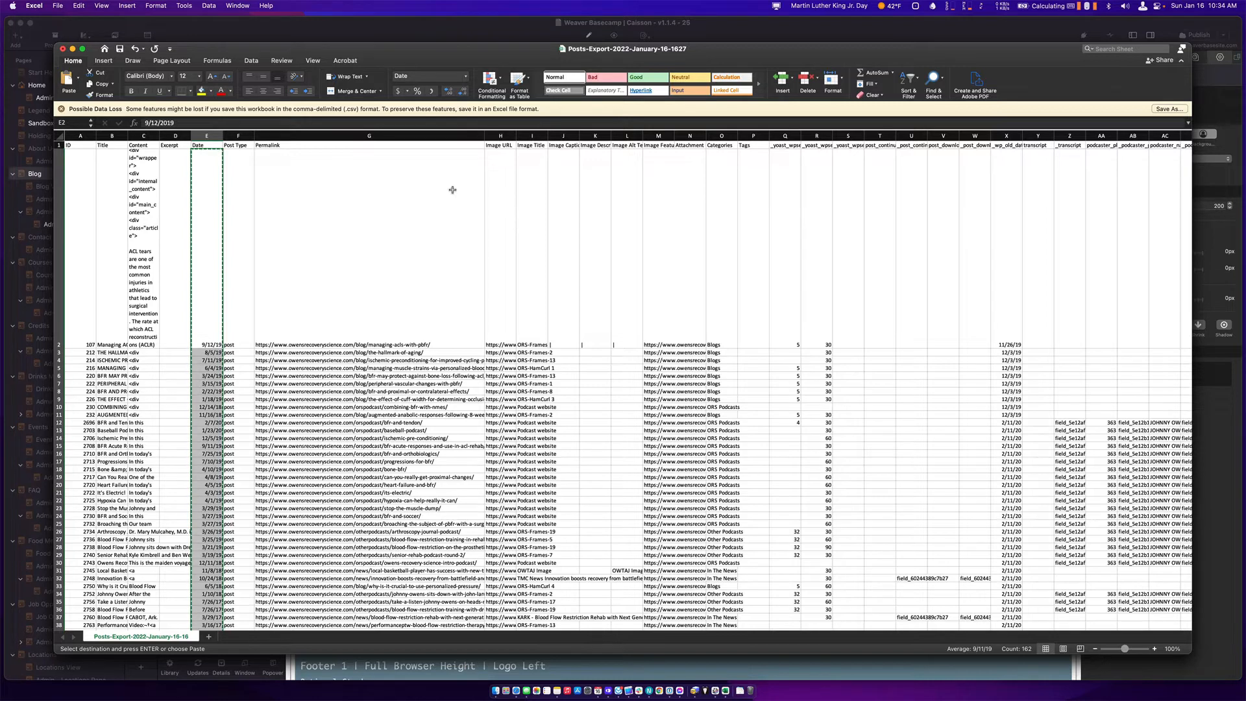
pyautogui.click(500, 148)
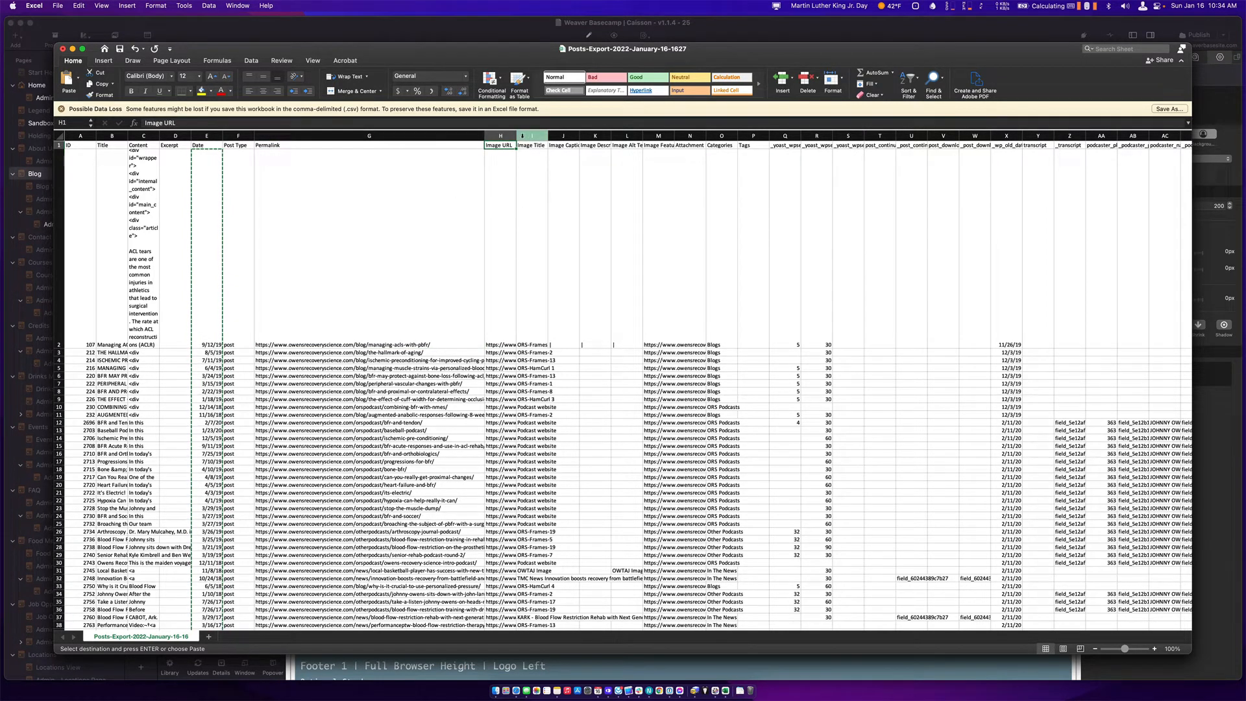
pyautogui.moveTo(516, 136); pyautogui.dragTo(903, 136)
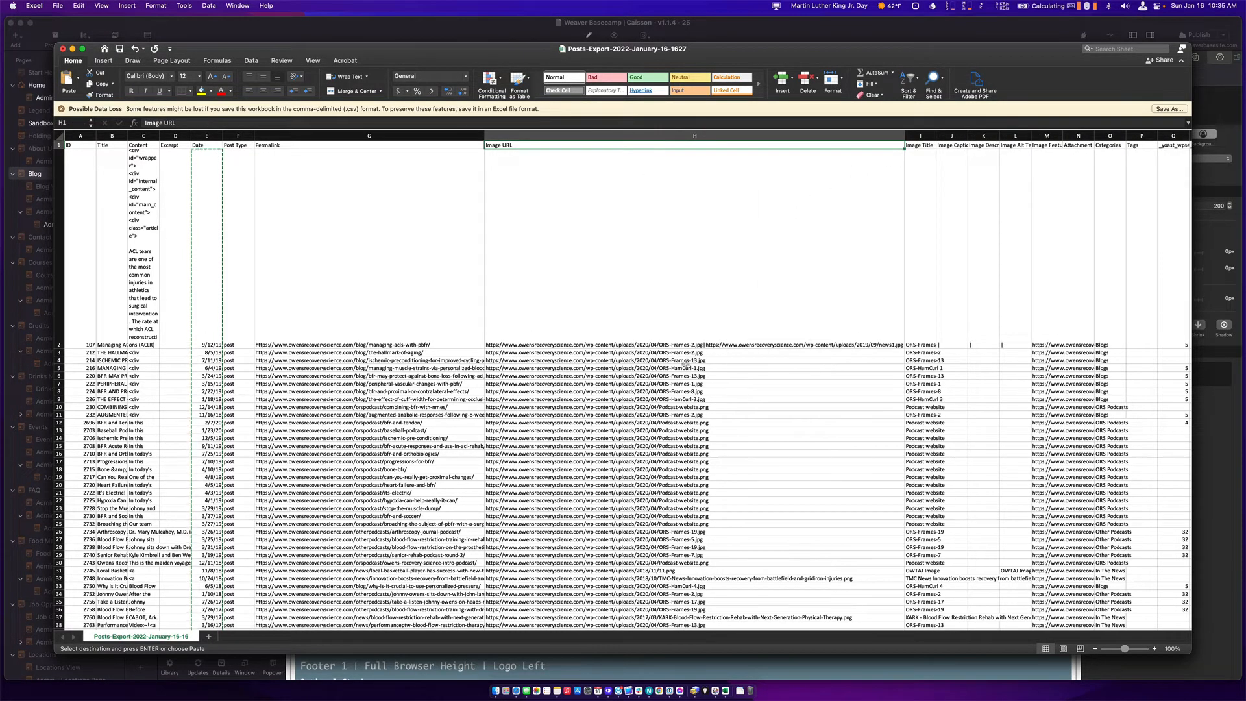
pyautogui.scroll(-2, 652, 413)
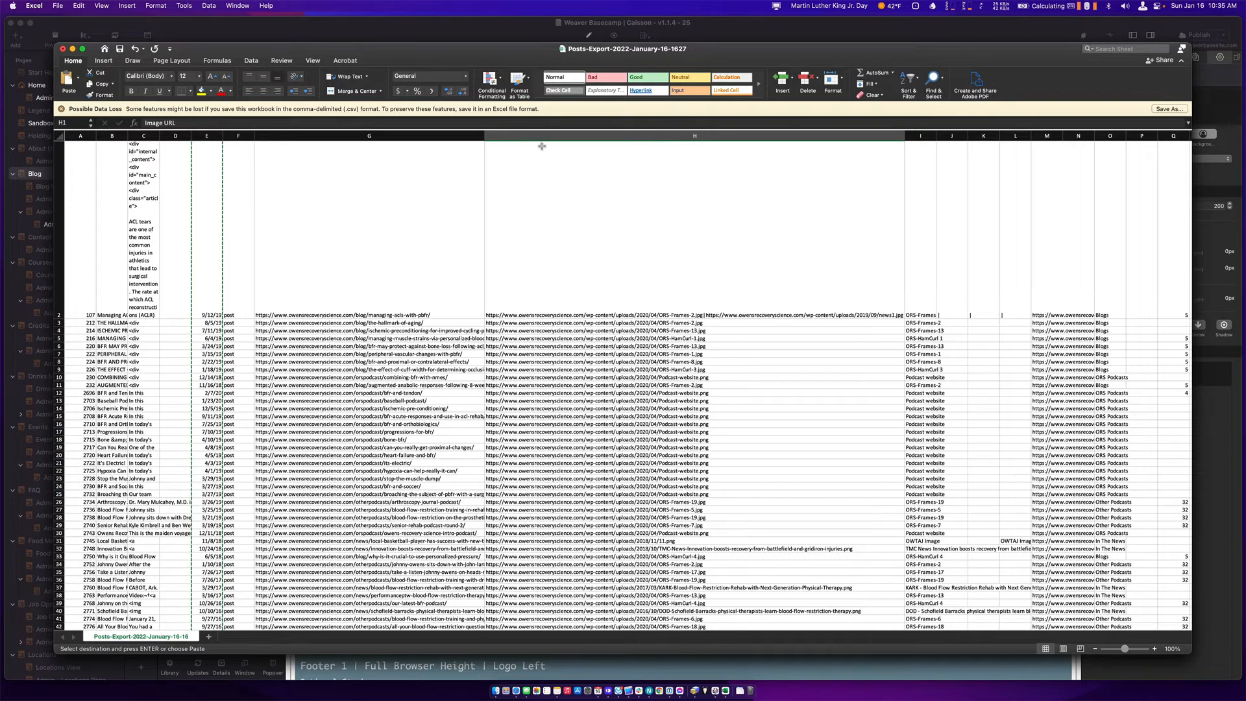
pyautogui.scroll(2, 535, 165)
pyautogui.scroll(2, 536, 165)
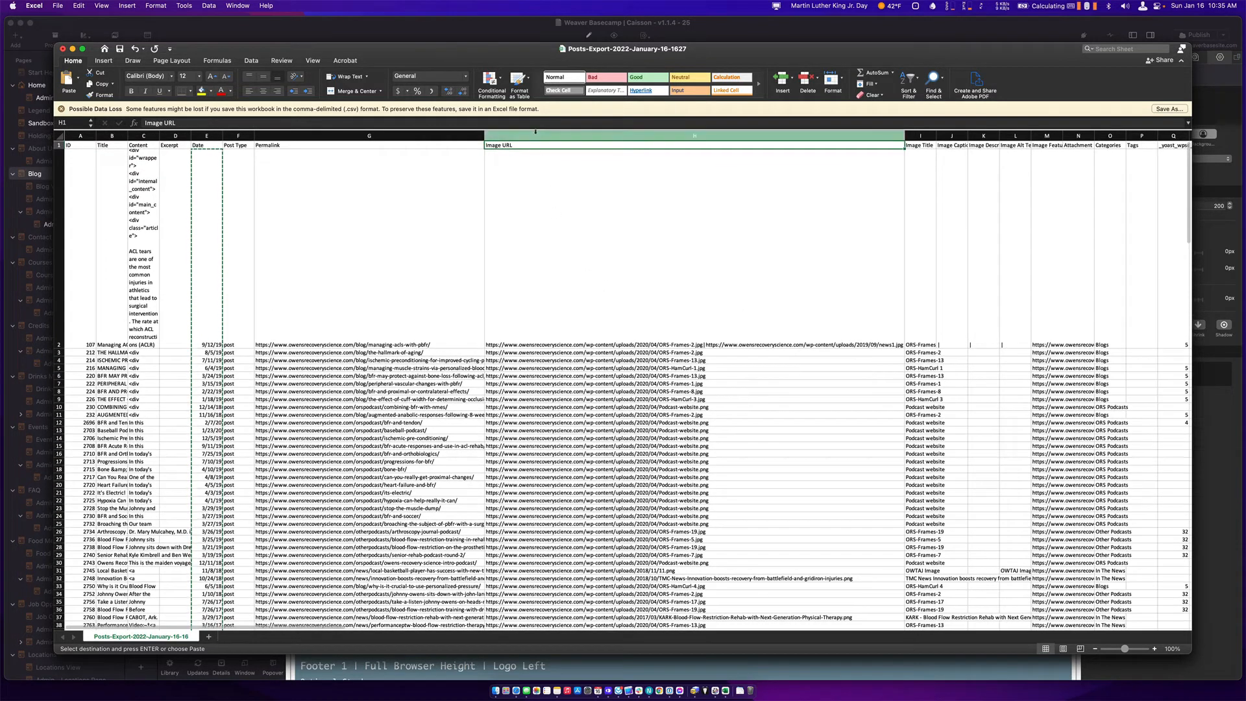
# Copy the export's Image URL values without the header into the totalimport-2 media column, starting at P2.
pyautogui.click(536, 136)
pyautogui.press('Tab')
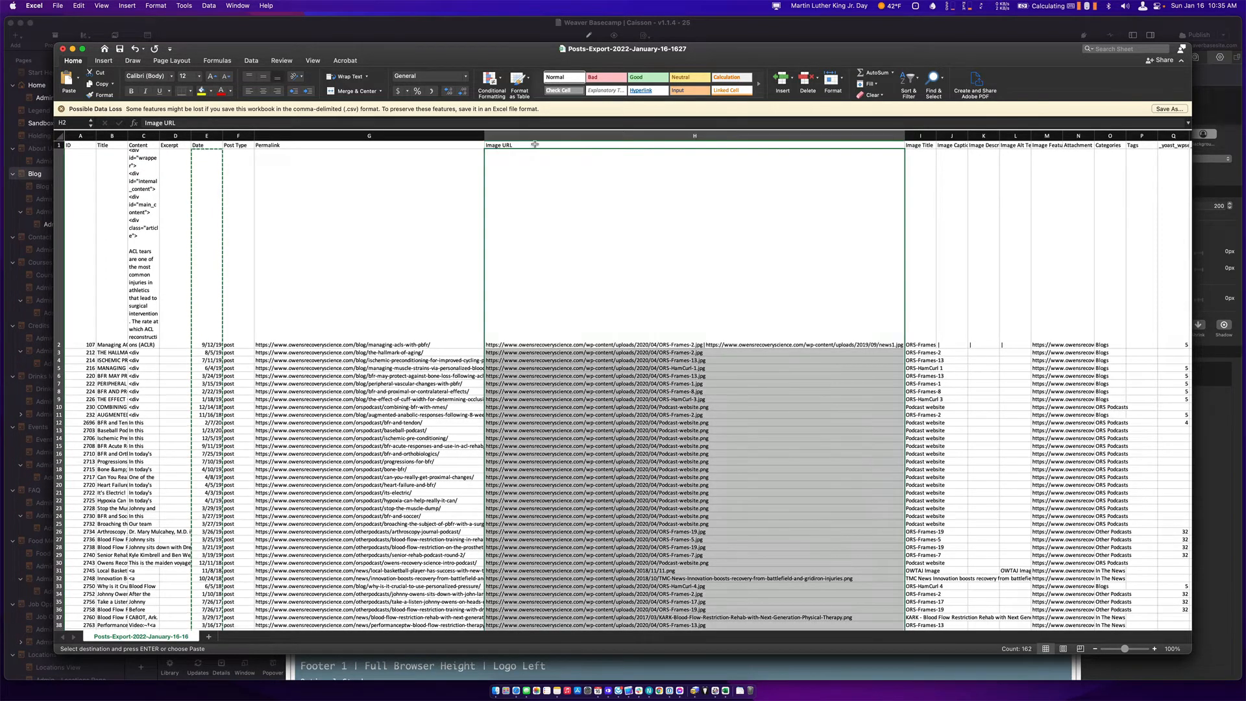
pyautogui.press('super+c')
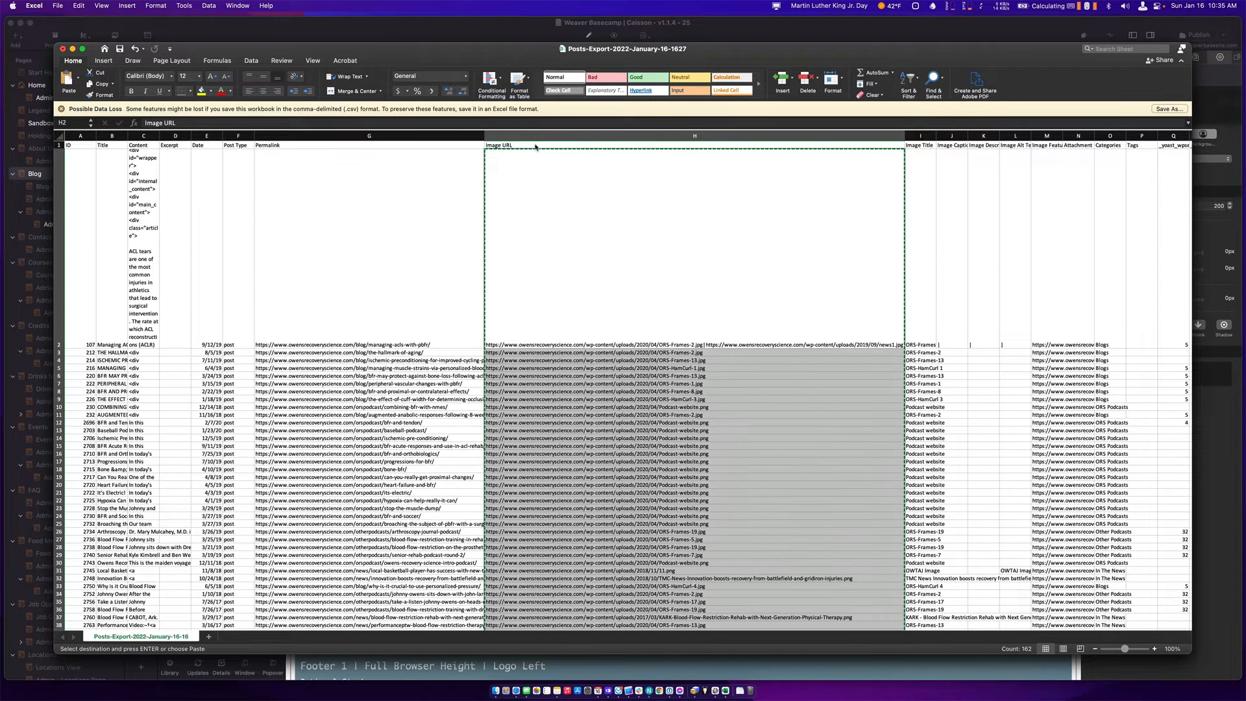
pyautogui.press('super+grave')
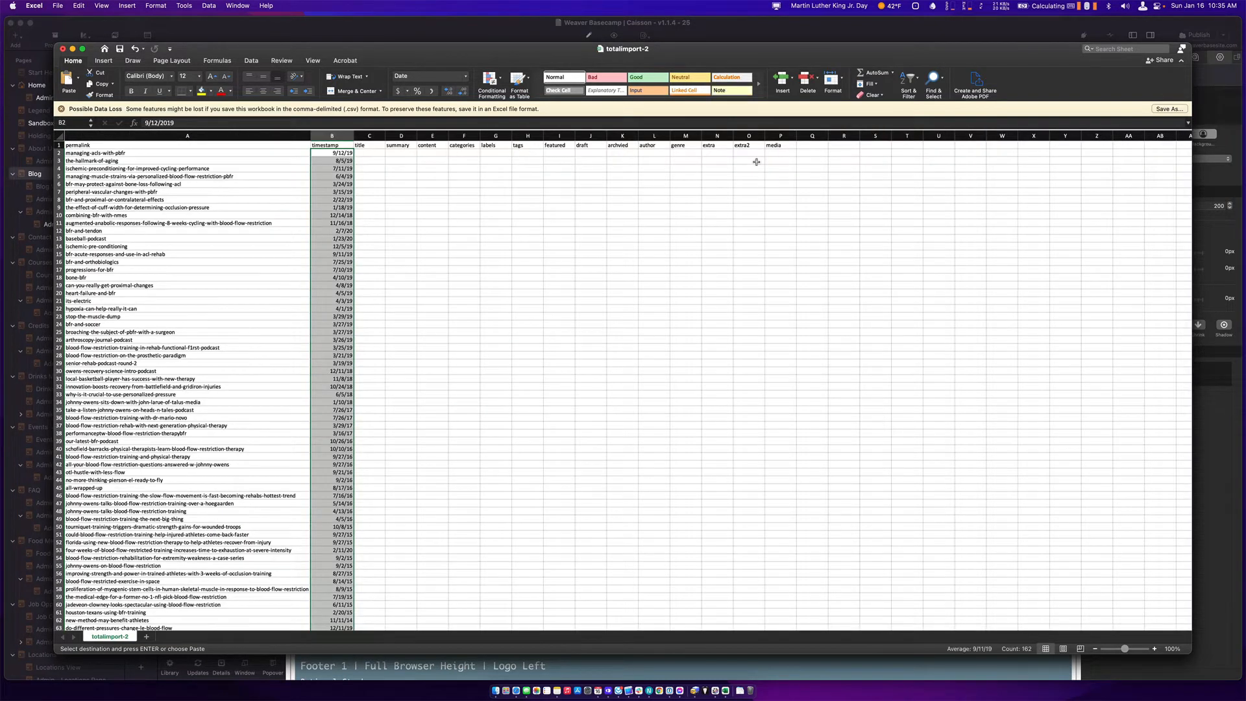
pyautogui.click(774, 154)
pyautogui.press('super+v')
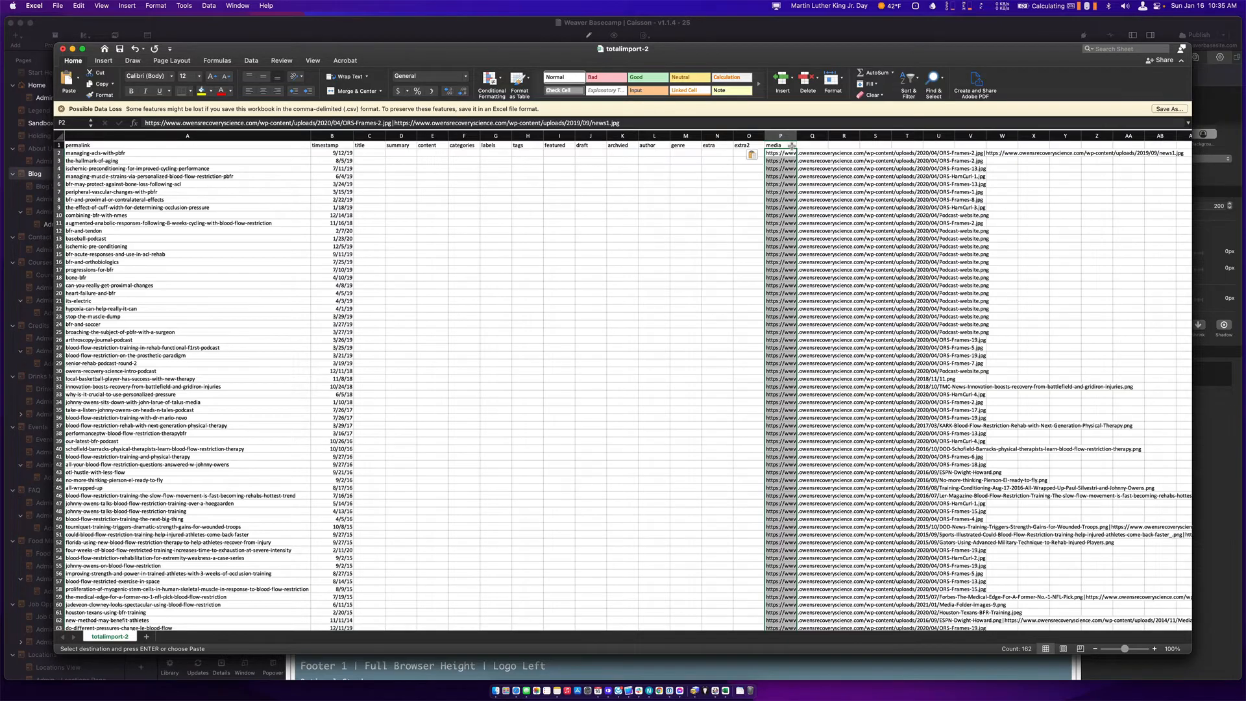
# Check the pasted media rows down to the end, widen the media column, and select the first post's image entry.
pyautogui.scroll(-20, 774, 273)
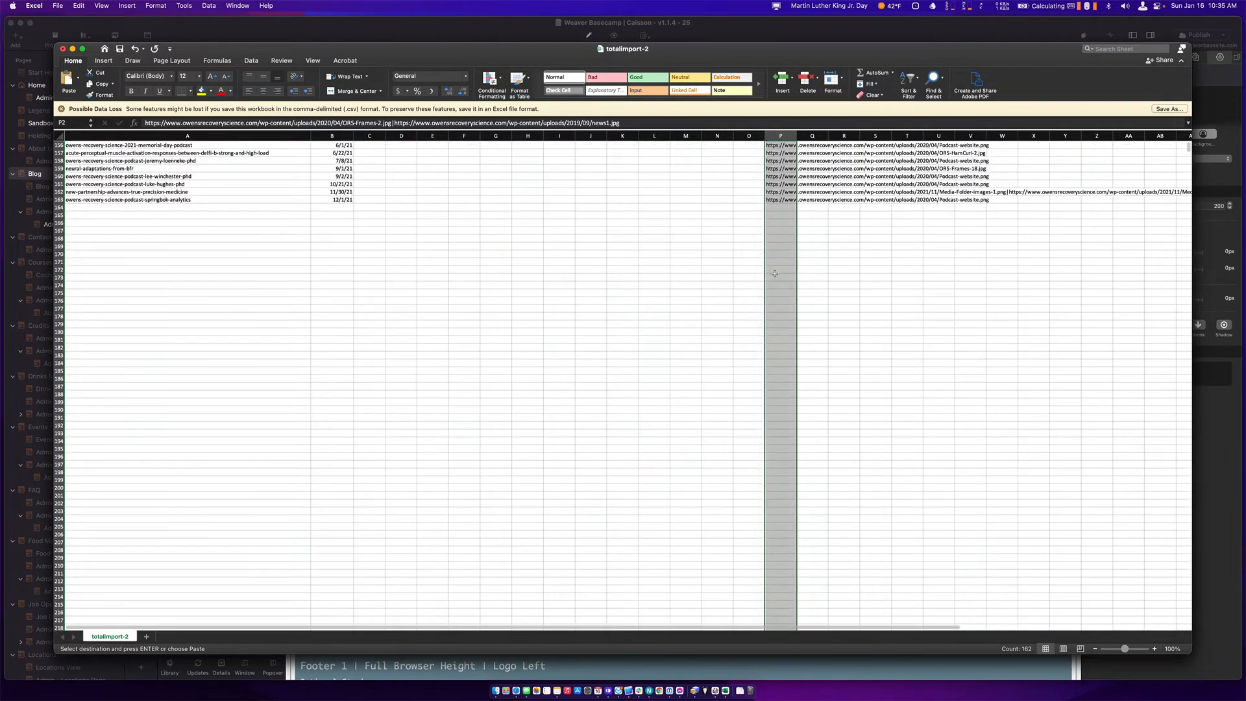
pyautogui.scroll(20, 775, 273)
pyautogui.scroll(3, 775, 273)
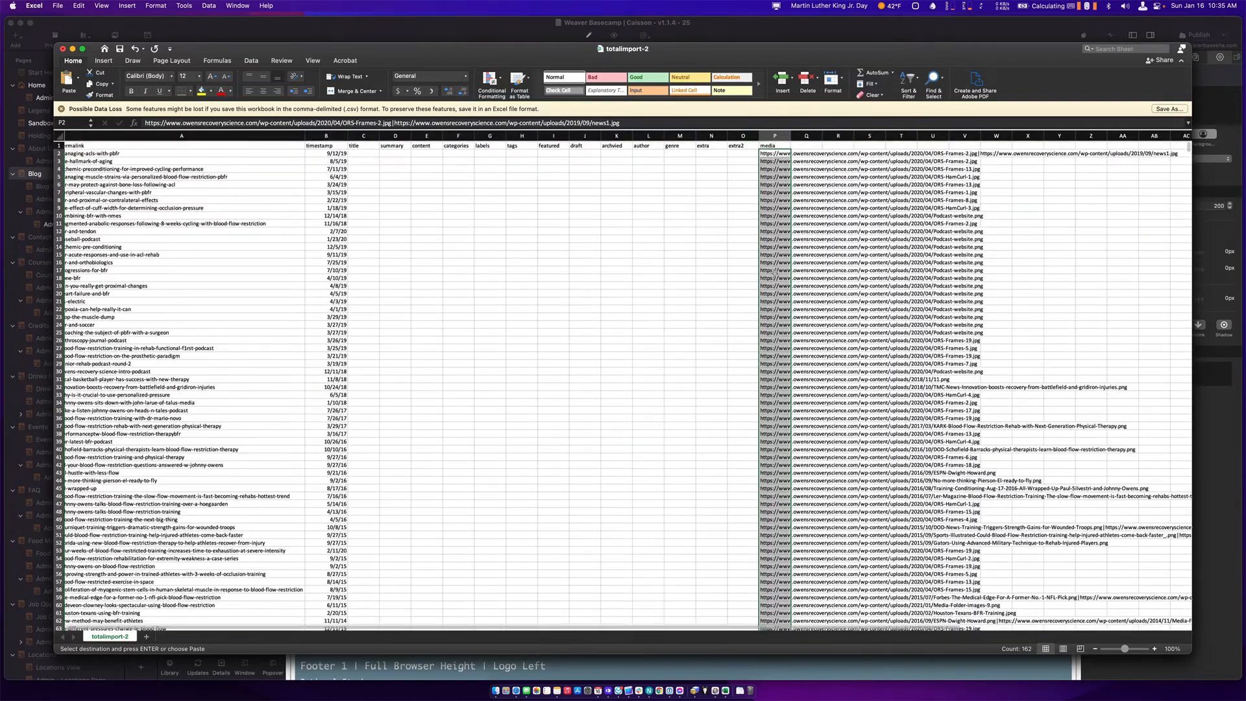
pyautogui.hscroll(6, 799, 176)
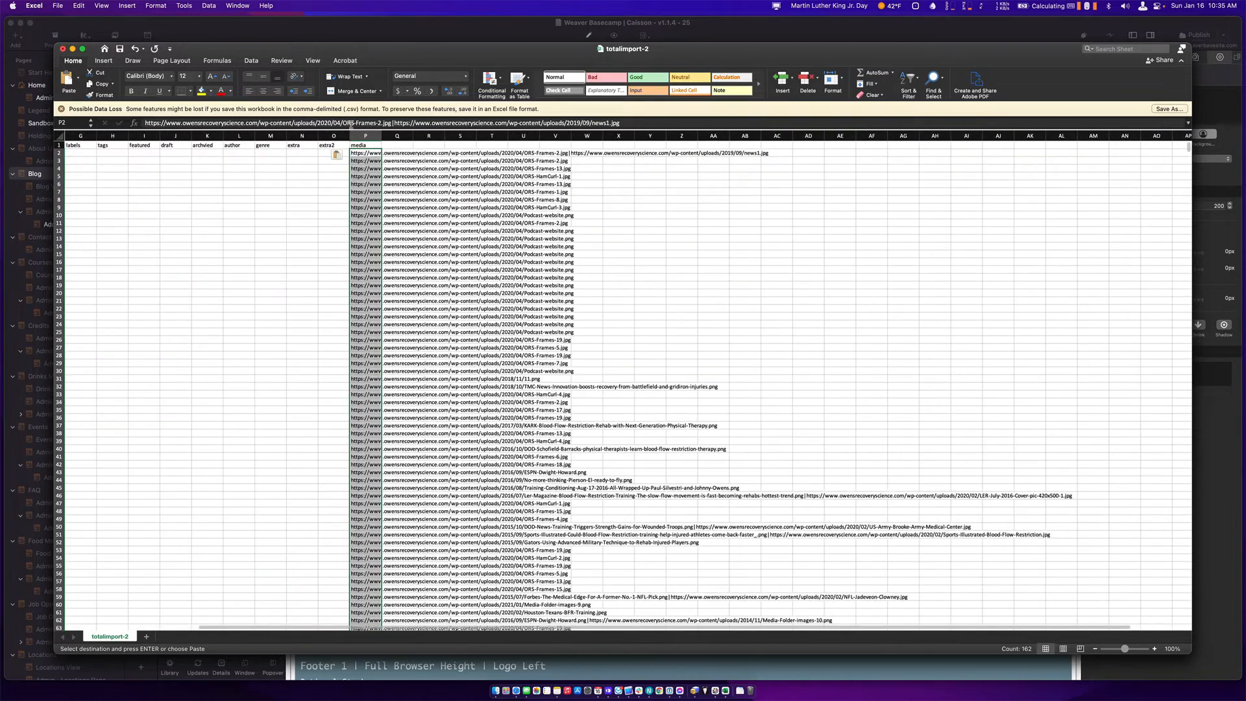
pyautogui.moveTo(382, 135); pyautogui.dragTo(837, 157)
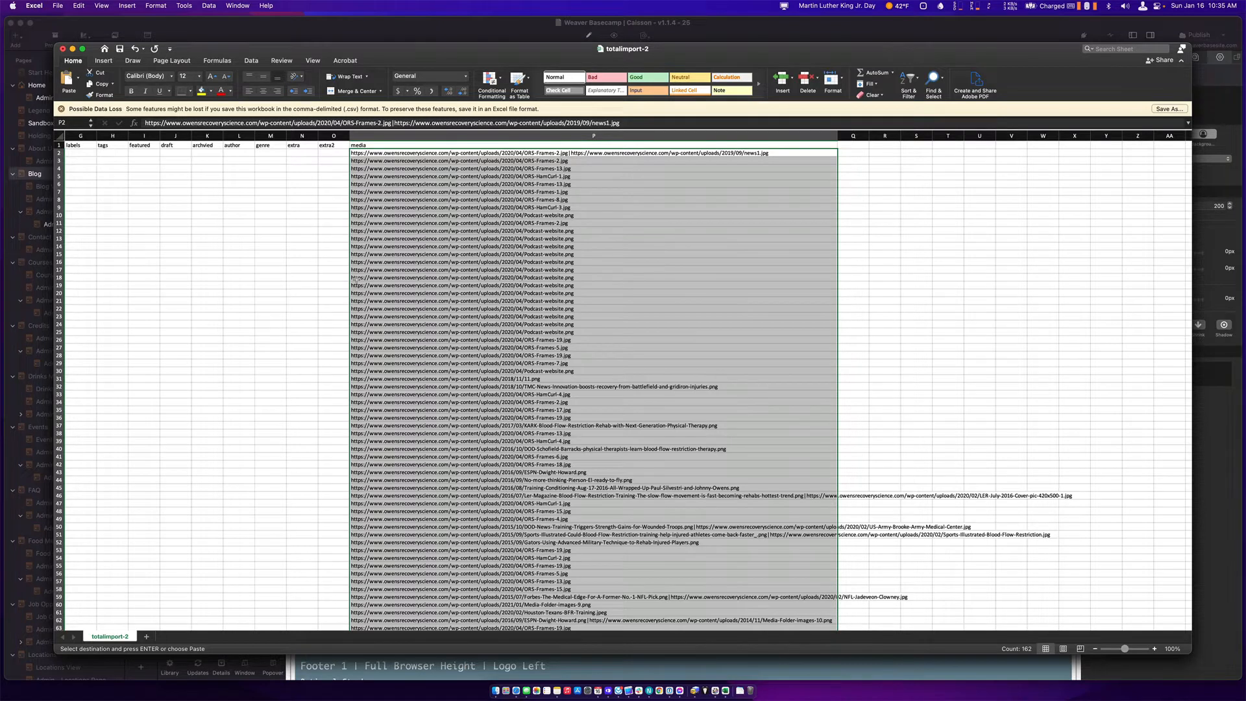
pyautogui.click(411, 198)
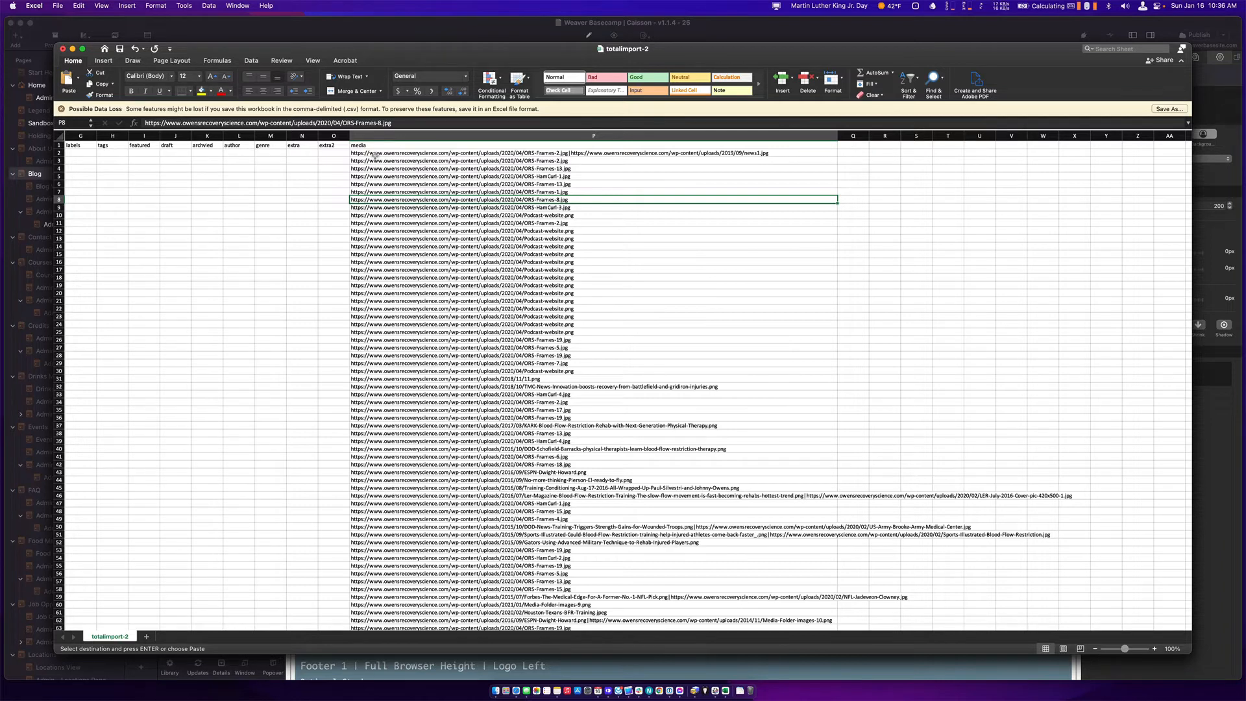
pyautogui.click(370, 153)
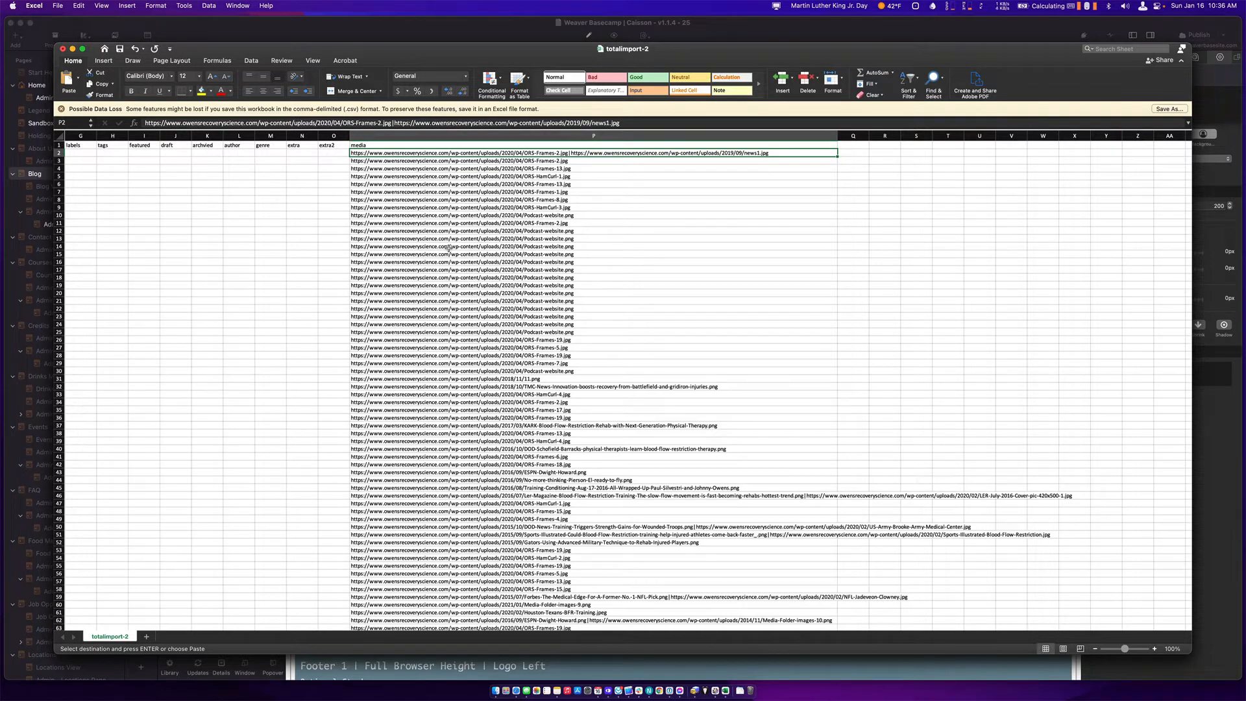
# Switch to Transmit and examine the uploads folder inside the Caisson site's images folder on the server.
pyautogui.press('super+Tab')
pyautogui.press('super+Tab')
pyautogui.press('super+Tab')
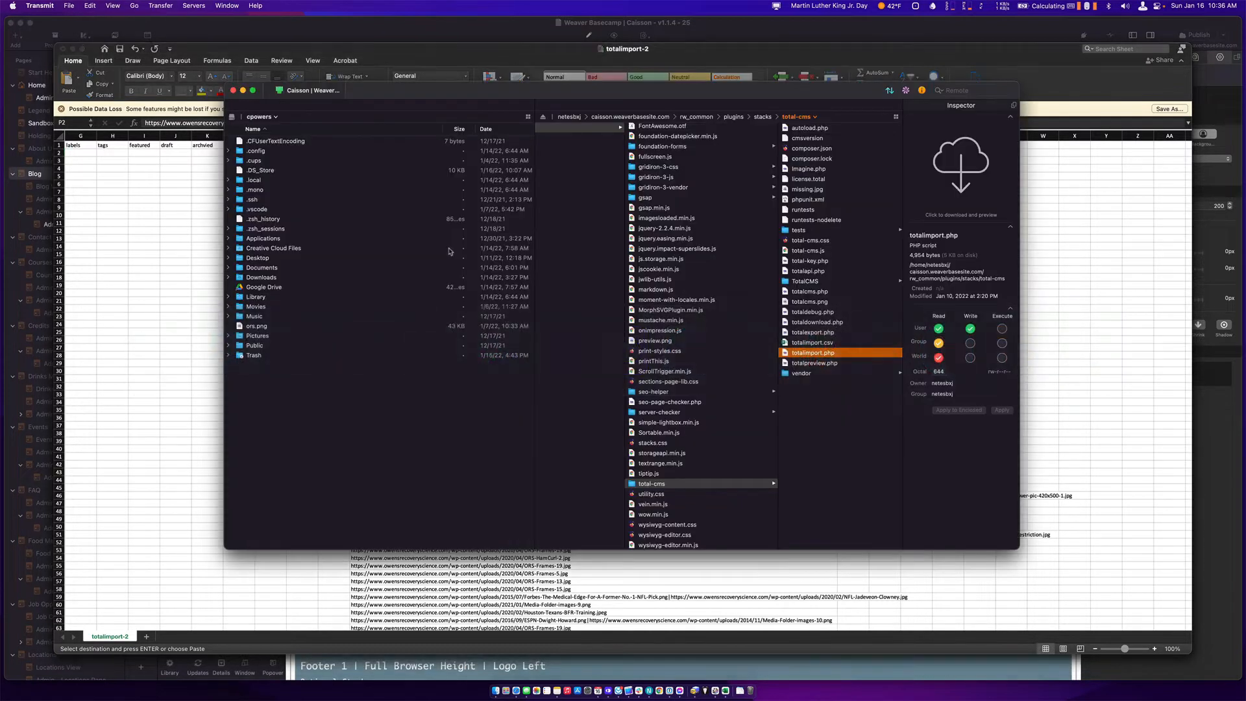
pyautogui.hscroll(-10, 644, 232)
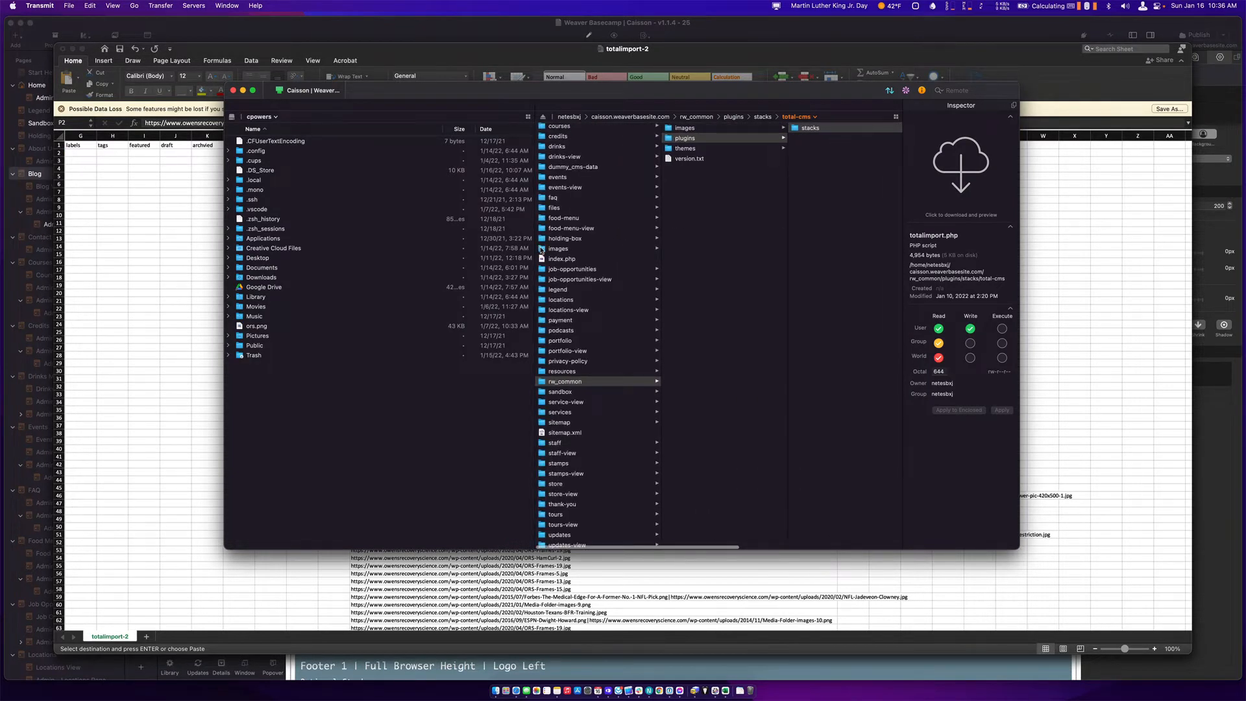
pyautogui.click(542, 250)
pyautogui.click(686, 129)
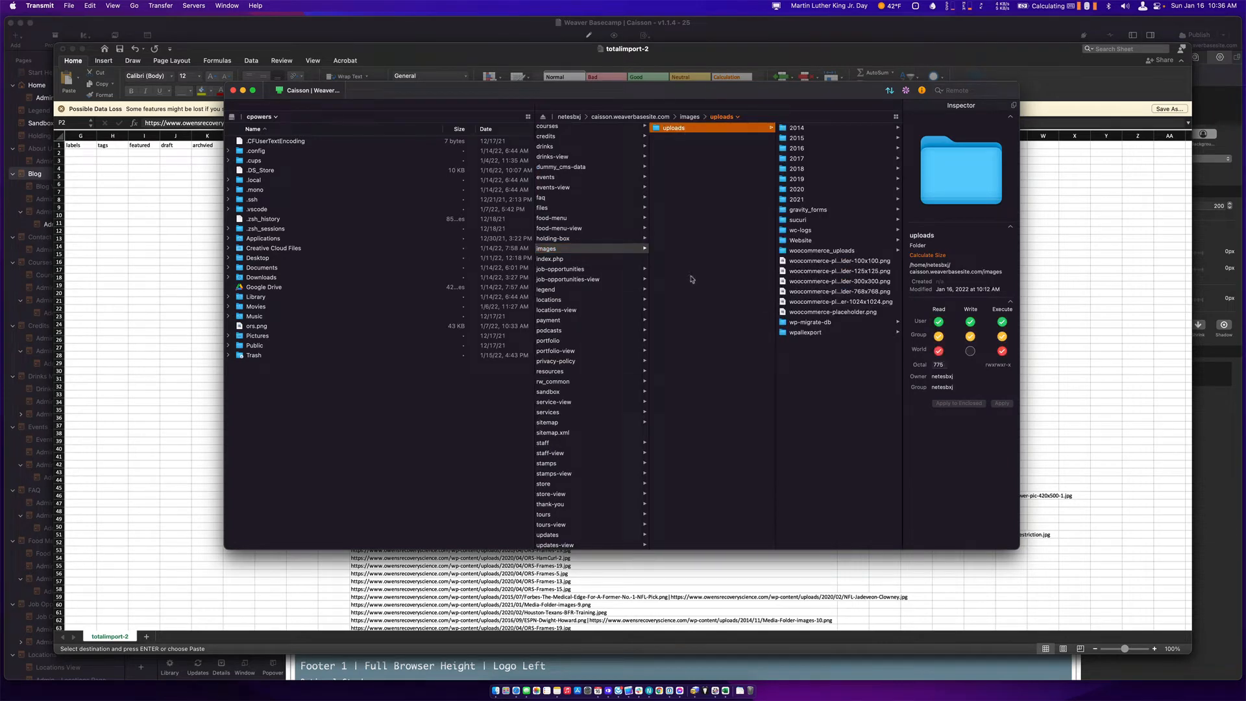
pyautogui.hscroll(-1, 692, 278)
pyautogui.hscroll(1, 668, 133)
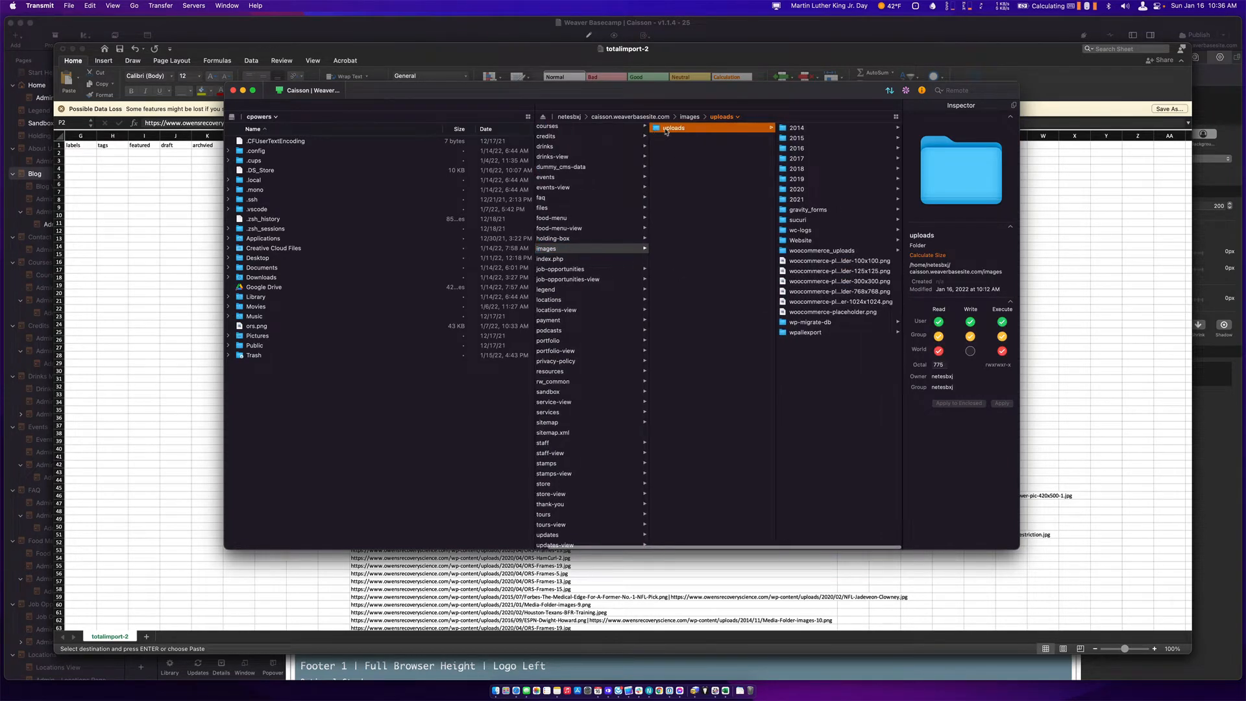
pyautogui.hscroll(-1, 651, 181)
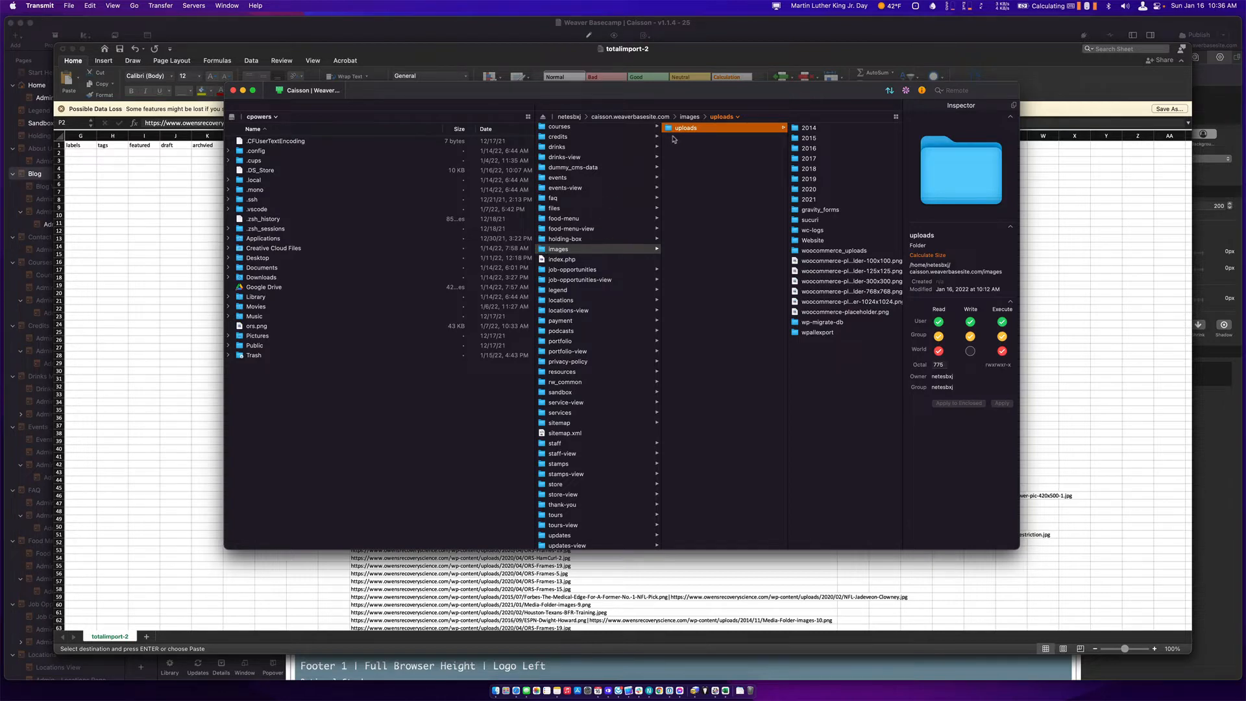
pyautogui.press('super+Tab')
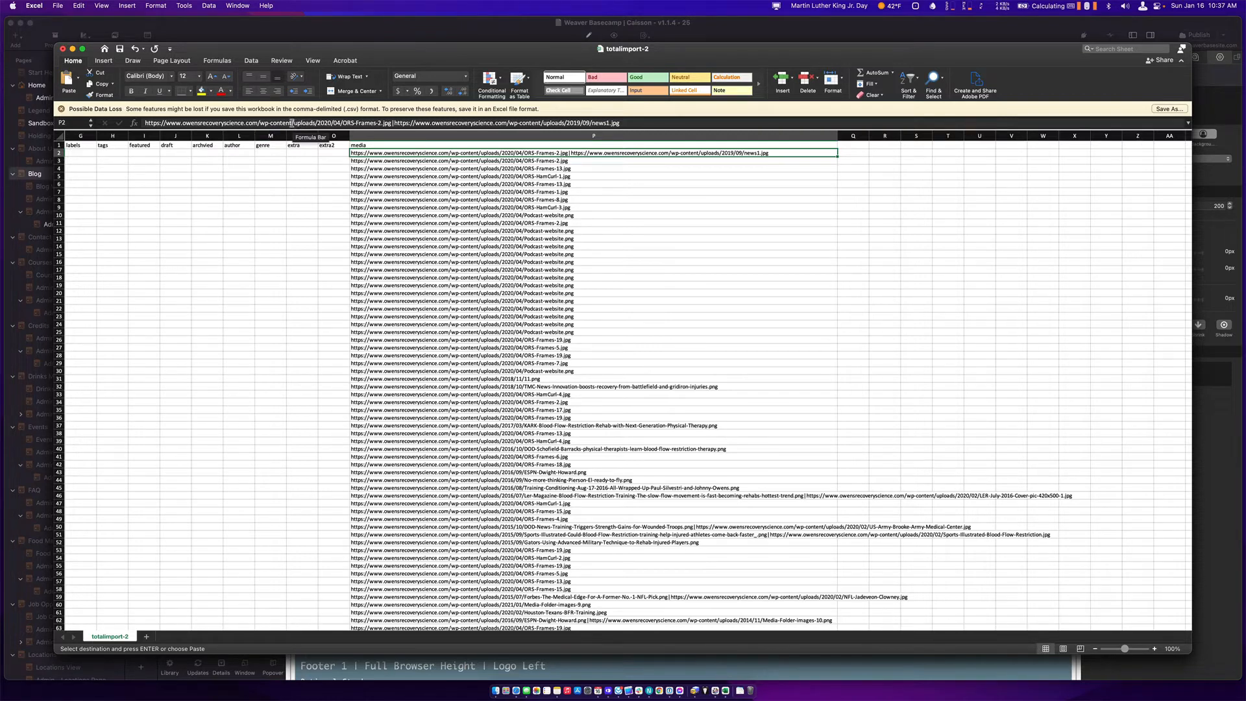
pyautogui.moveTo(291, 123); pyautogui.dragTo(123, 120)
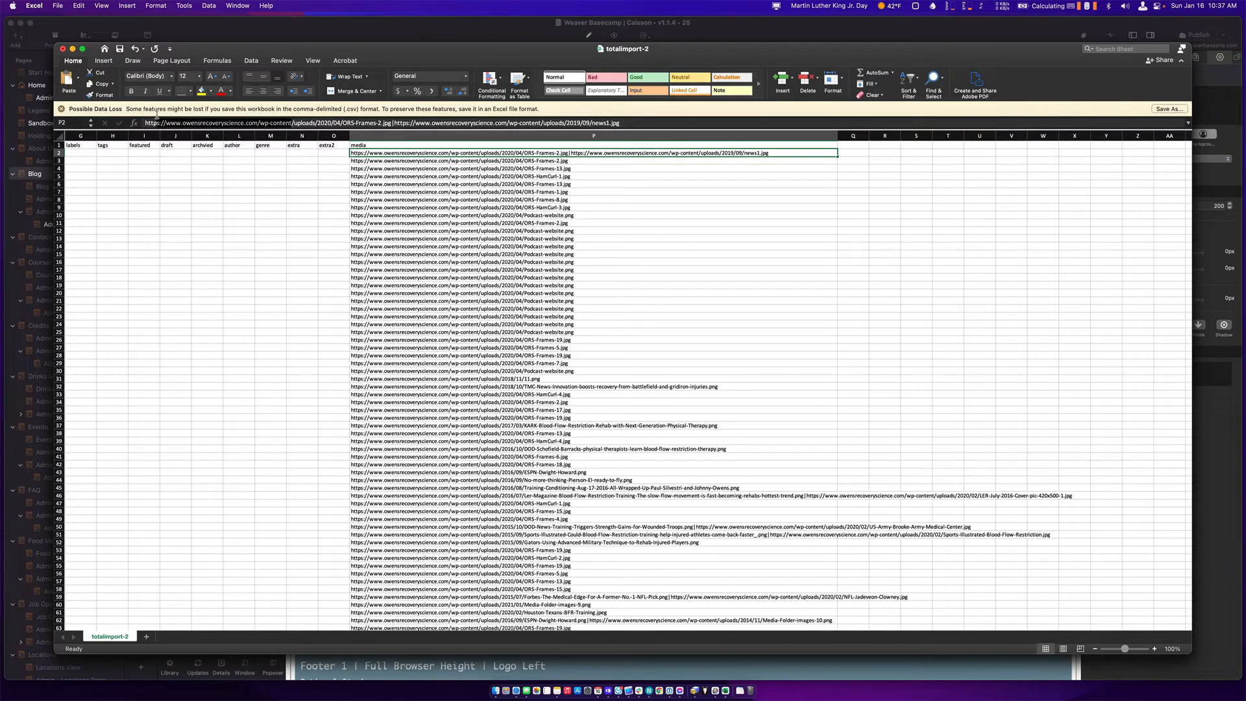
pyautogui.click(168, 120)
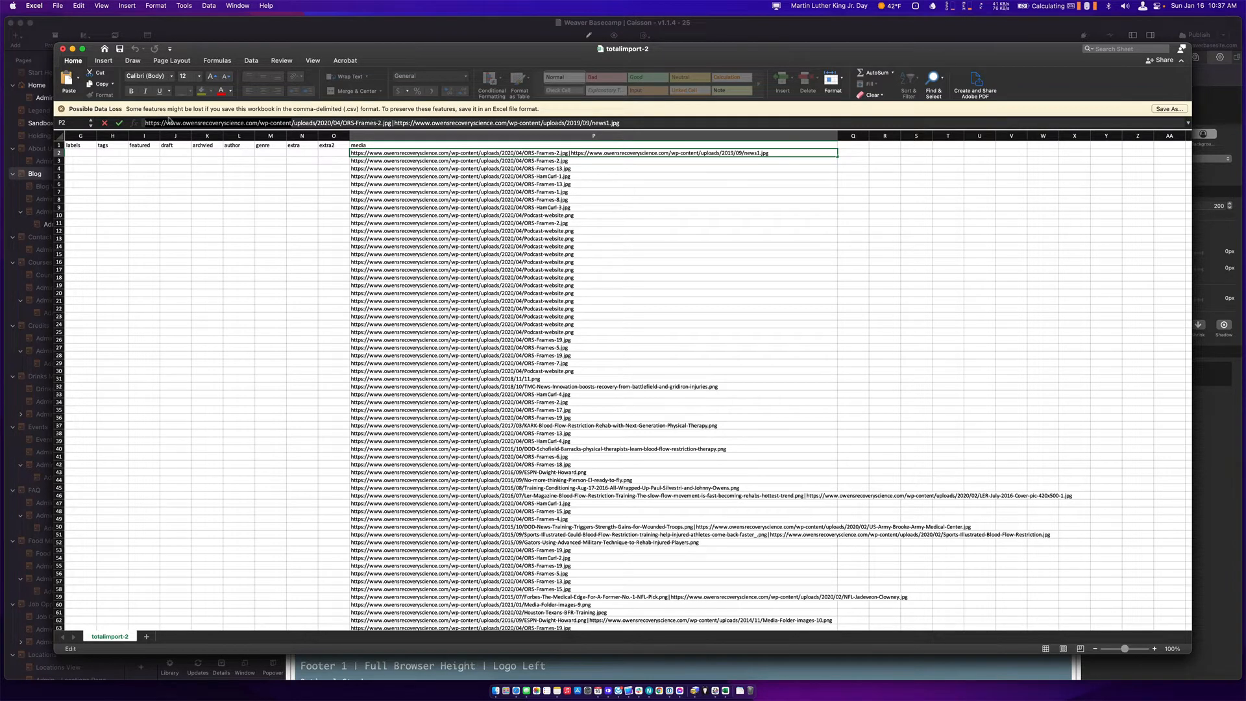
pyautogui.press('super+f')
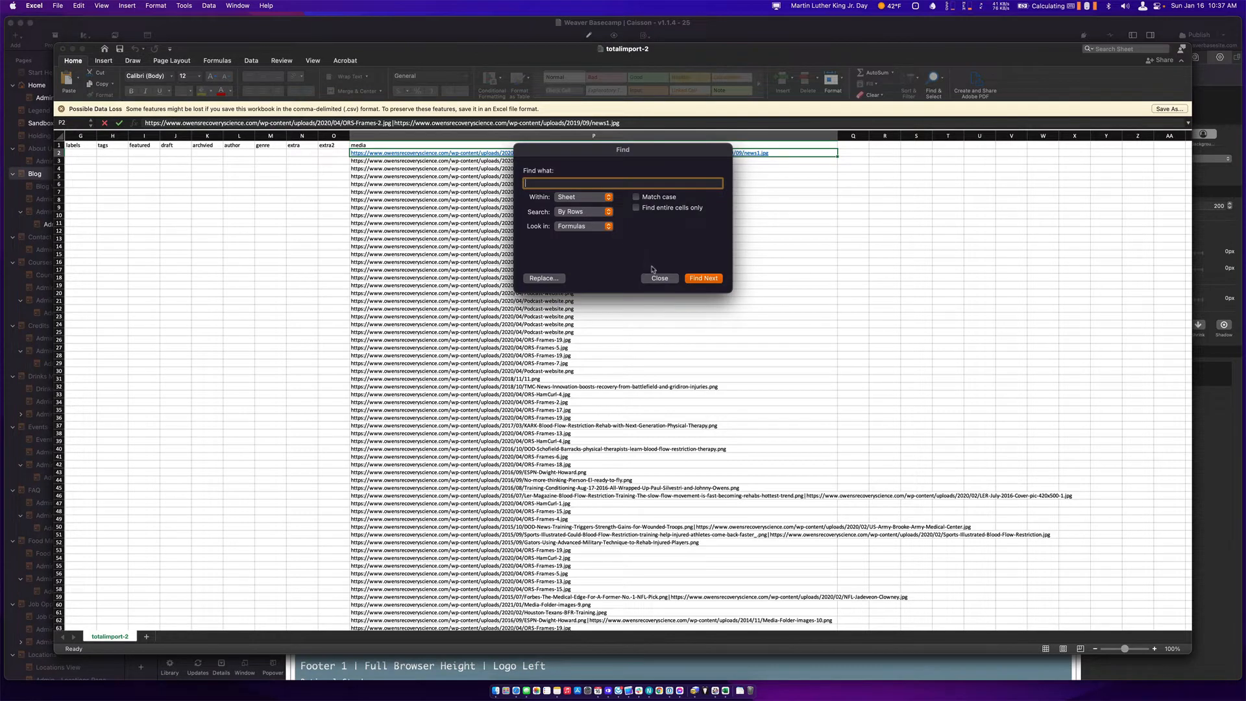
pyautogui.click(538, 279)
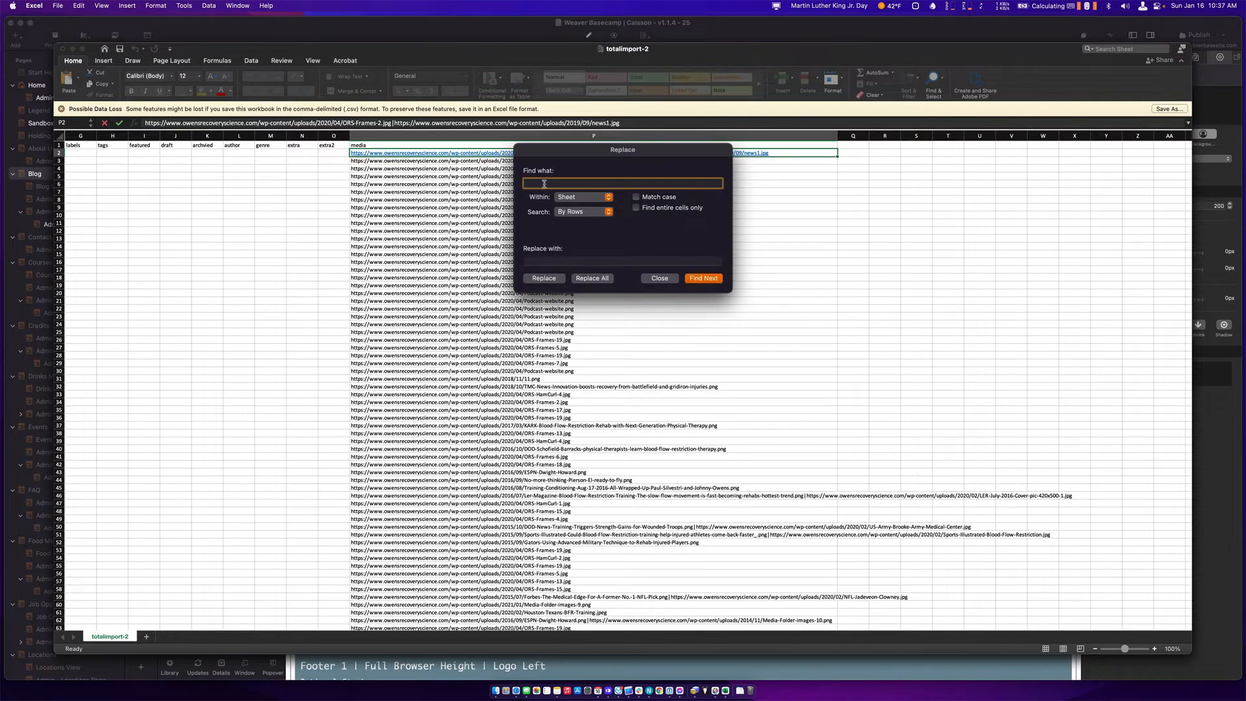
pyautogui.write('https://www.owensrecoveryscience.com/wp-content')
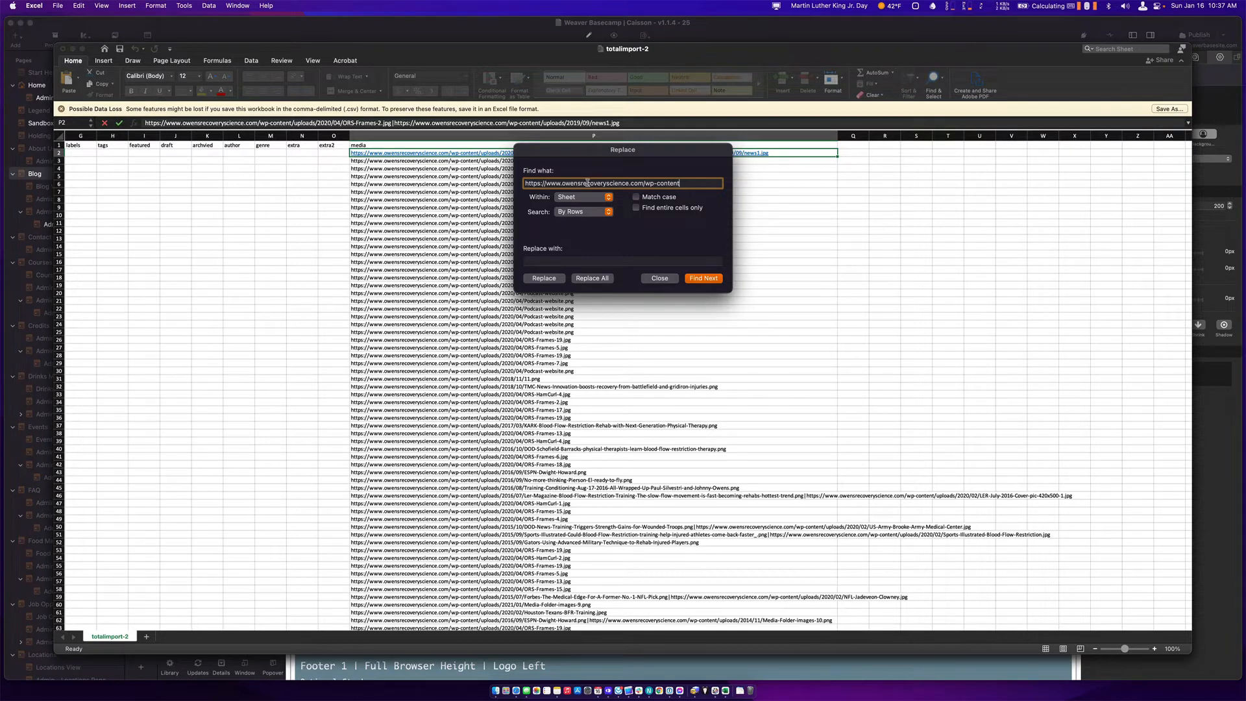
pyautogui.click(552, 259)
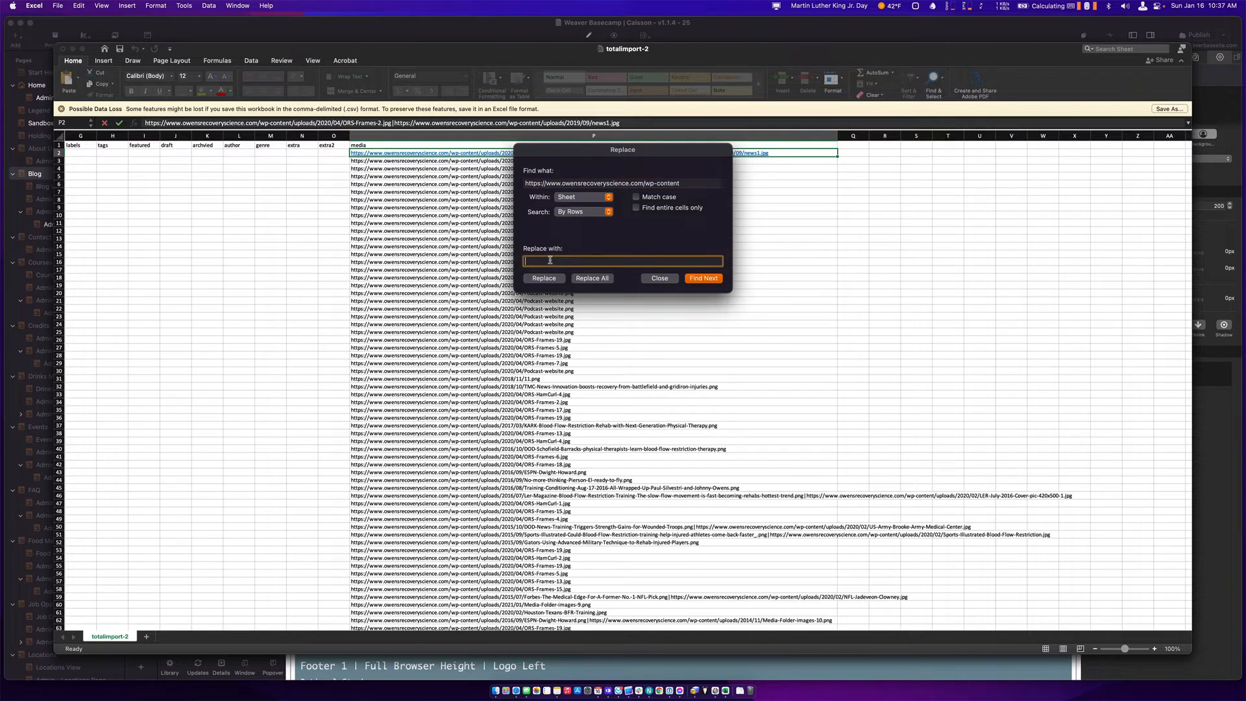
pyautogui.write('https://www.owensrecoveryscience.com/wp-content')
pyautogui.moveTo(547, 261); pyautogui.dragTo(628, 260)
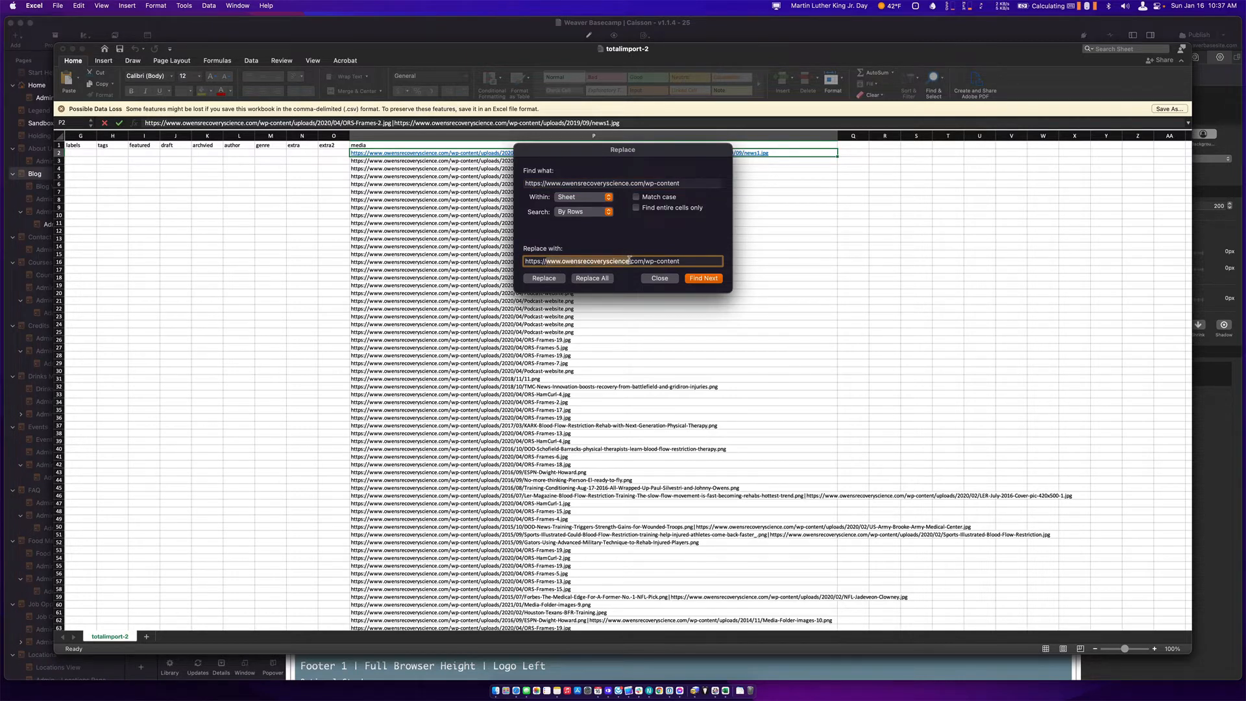
pyautogui.write('caisson')
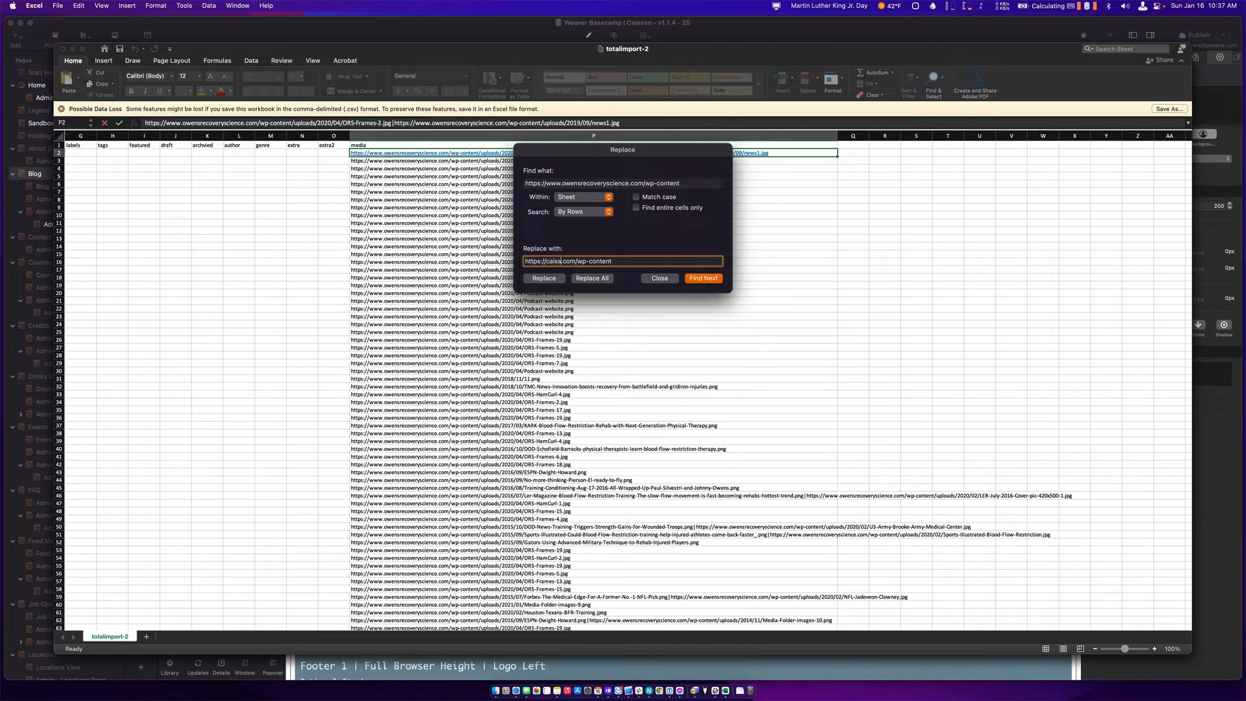
pyautogui.write('.weaverbasestire.com/images')
pyautogui.moveTo(656, 262); pyautogui.dragTo(720, 261)
pyautogui.press('BackSpace')
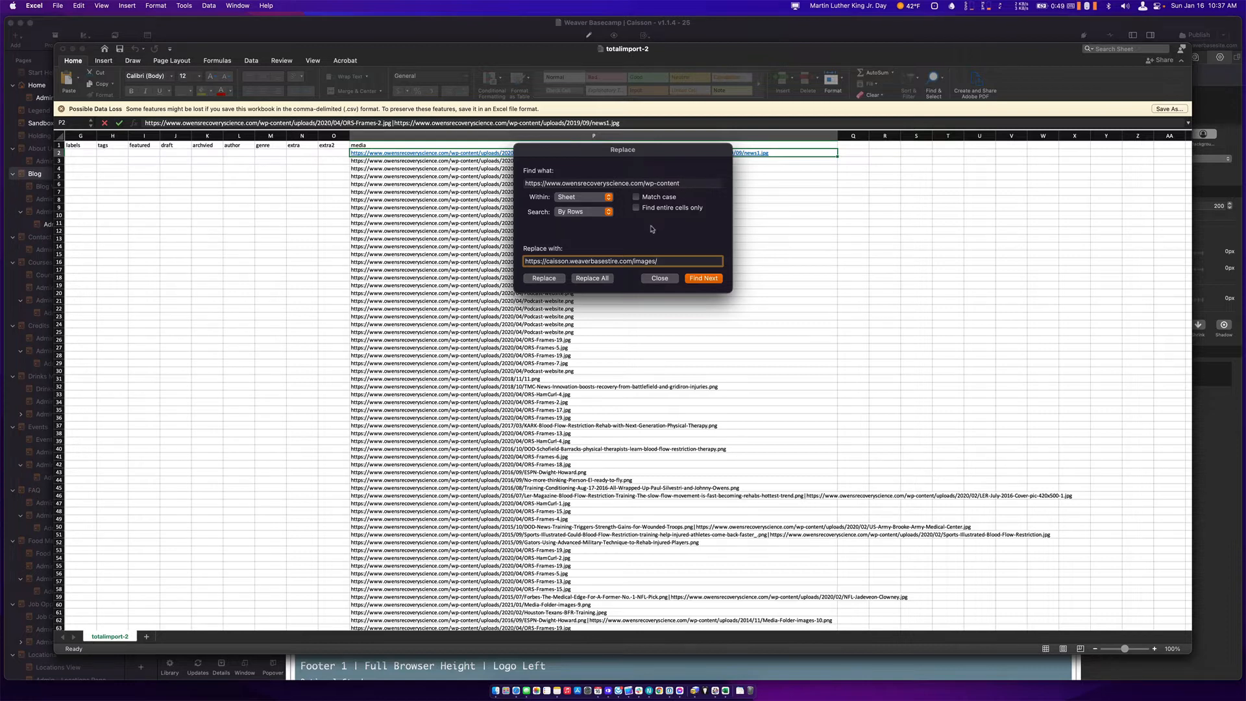
# End the search text with wp-content/, check it against the uploads folder in Transmit, and replace all matches in the Excel sheet.
pyautogui.click(689, 184)
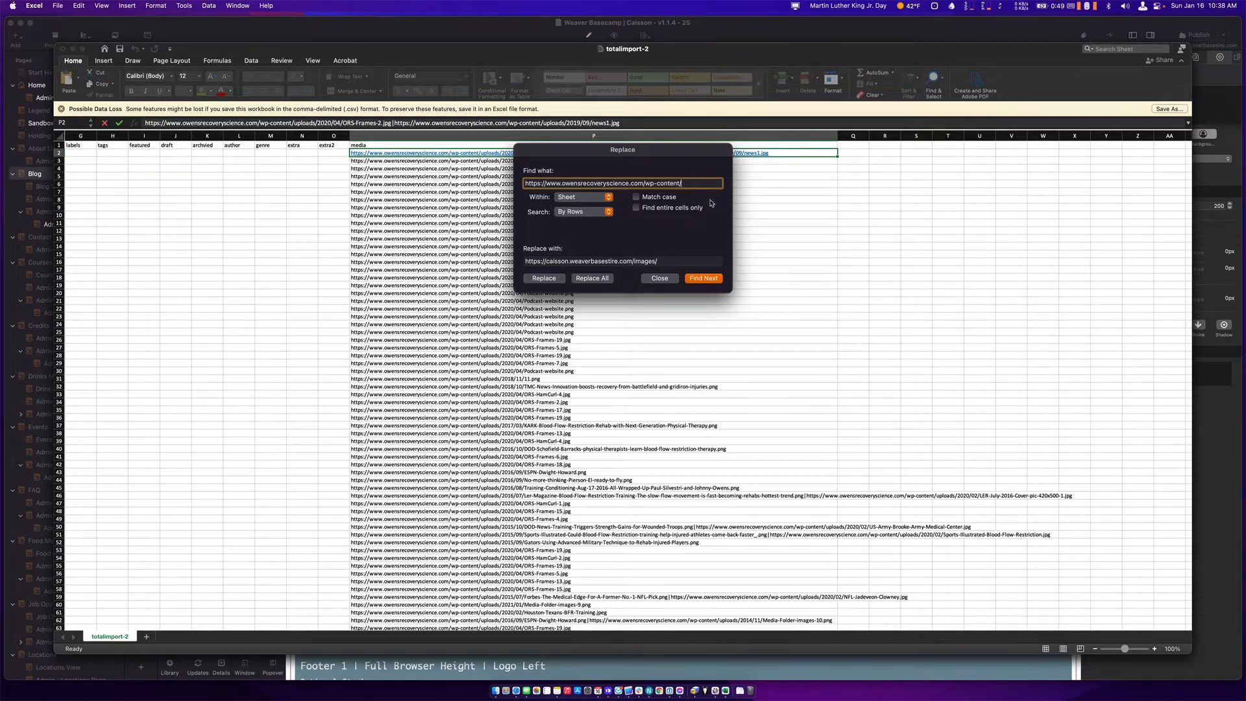
pyautogui.press('super+Tab')
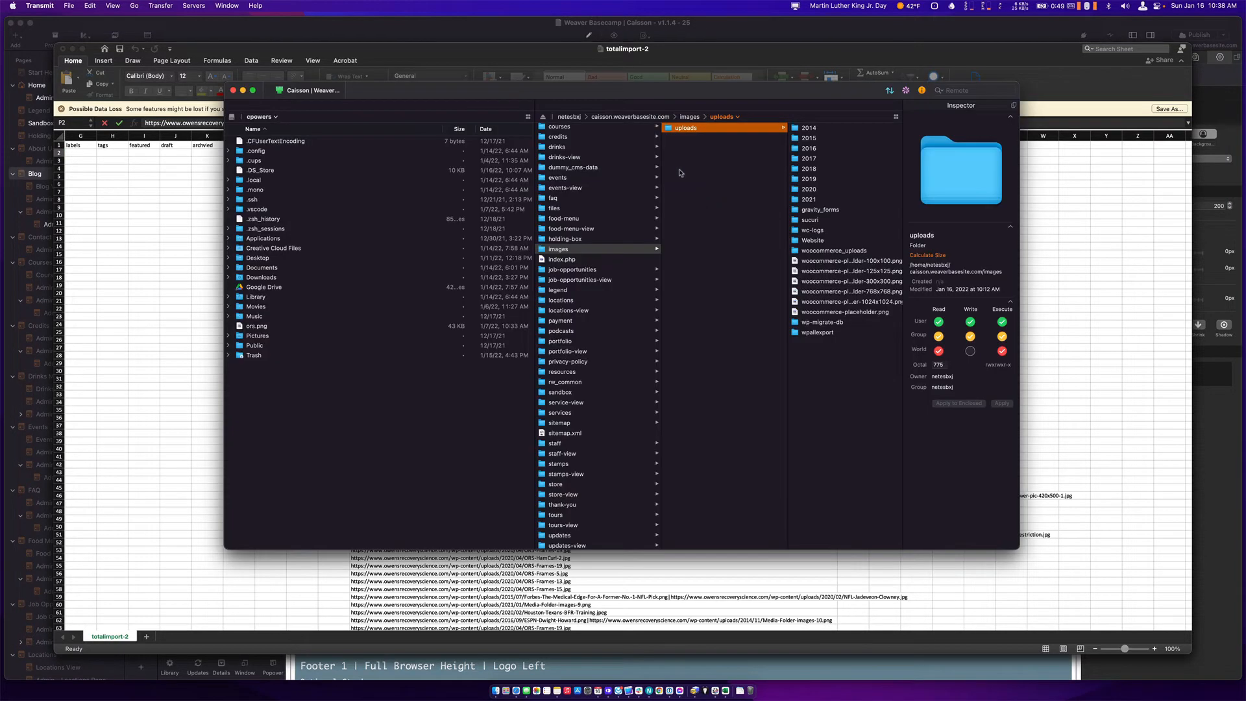
pyautogui.press('super+Tab')
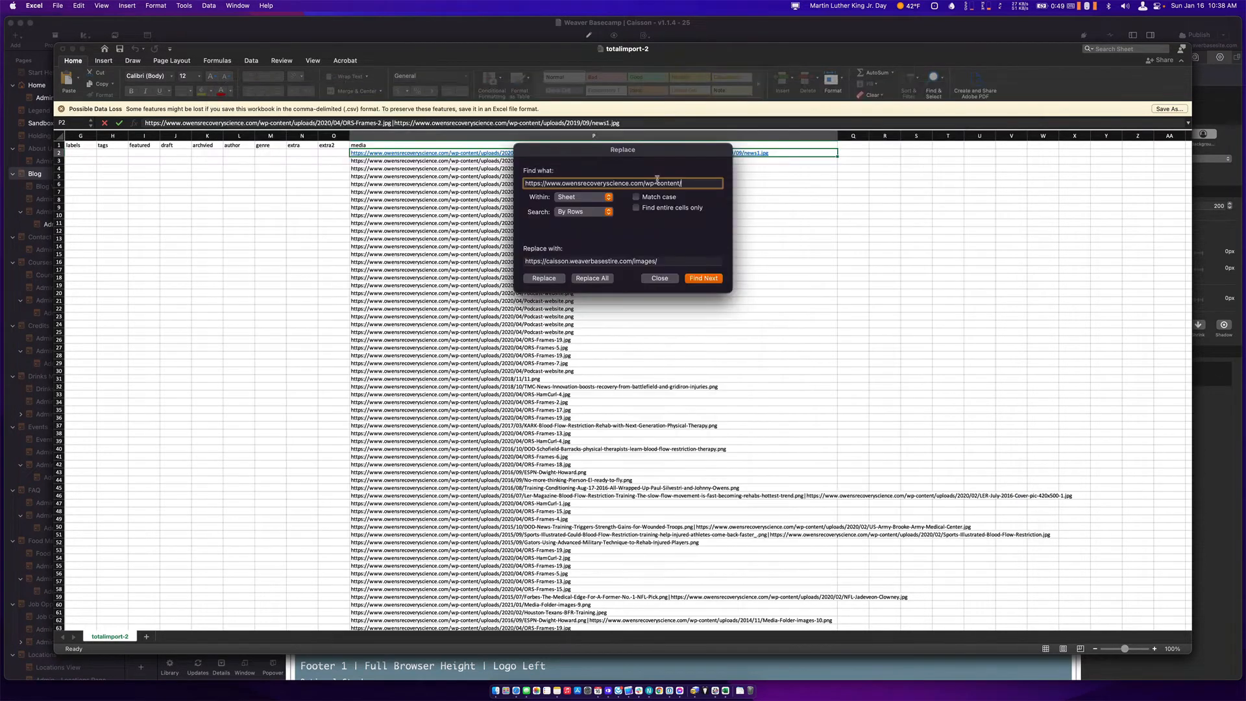
pyautogui.click(592, 278)
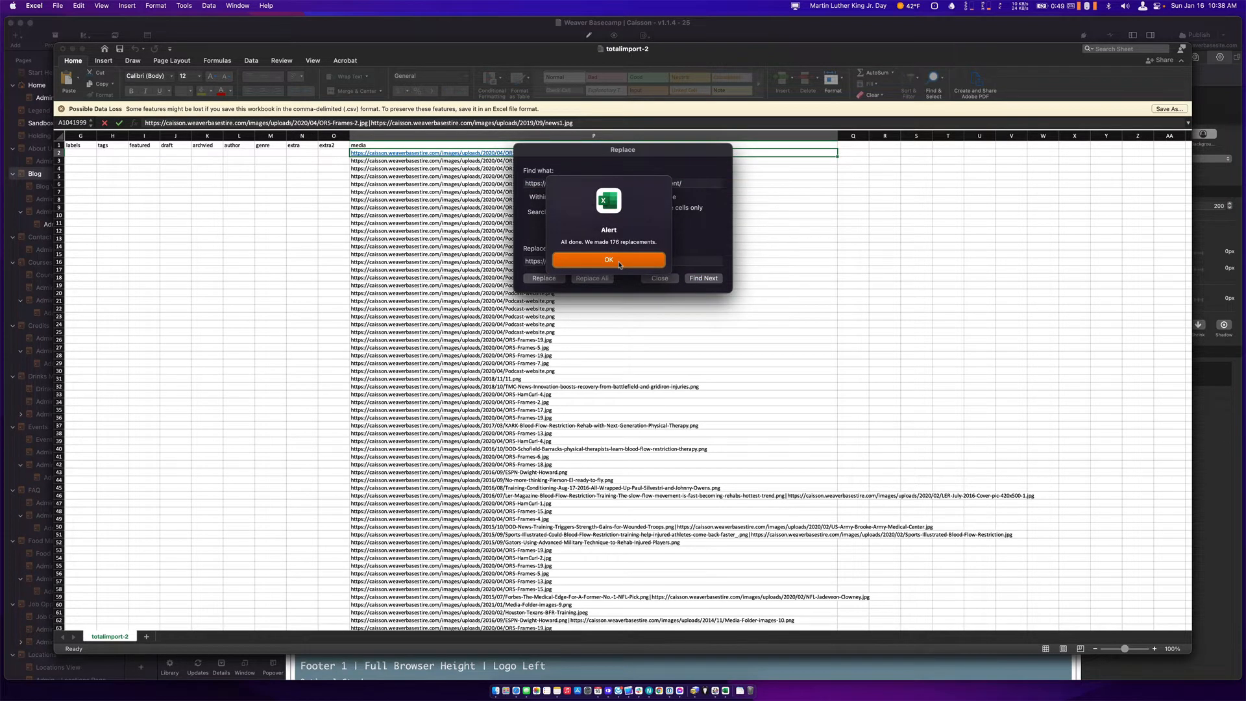
pyautogui.click(616, 261)
pyautogui.click(660, 278)
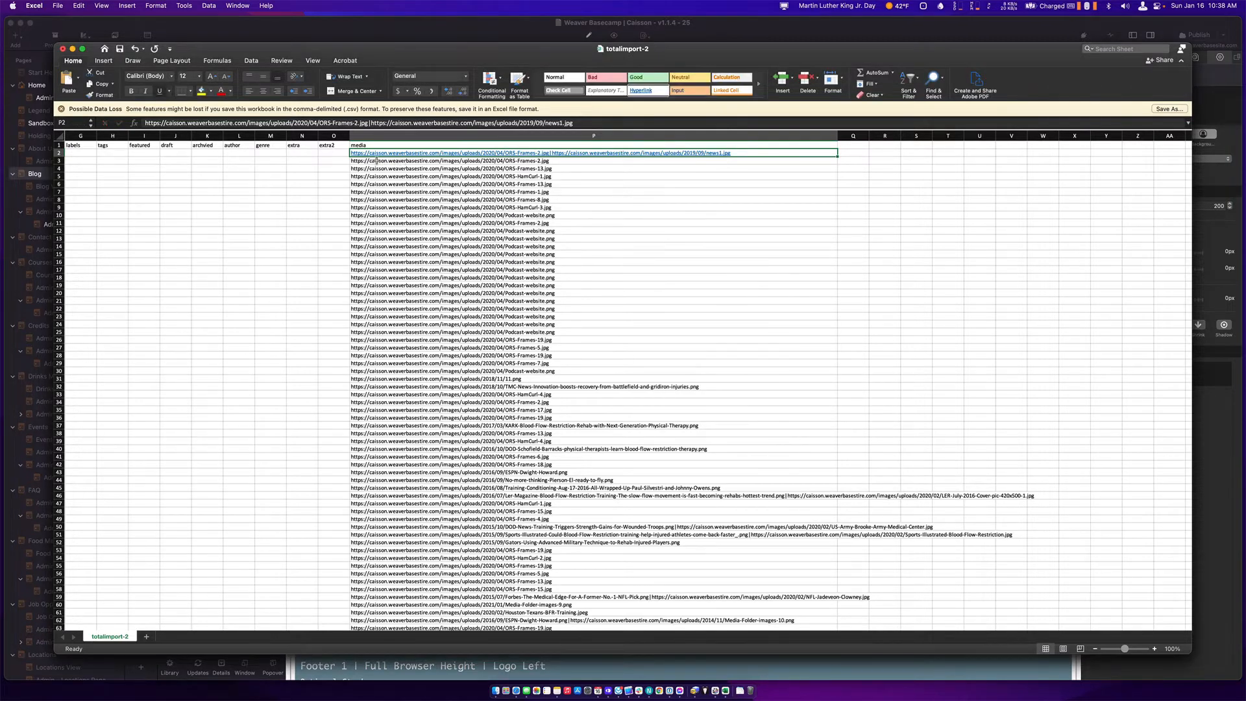
# Review the media, permalink, timestamp and title entries in totalimport-2 and glance at the posts export workbook.
pyautogui.click(414, 167)
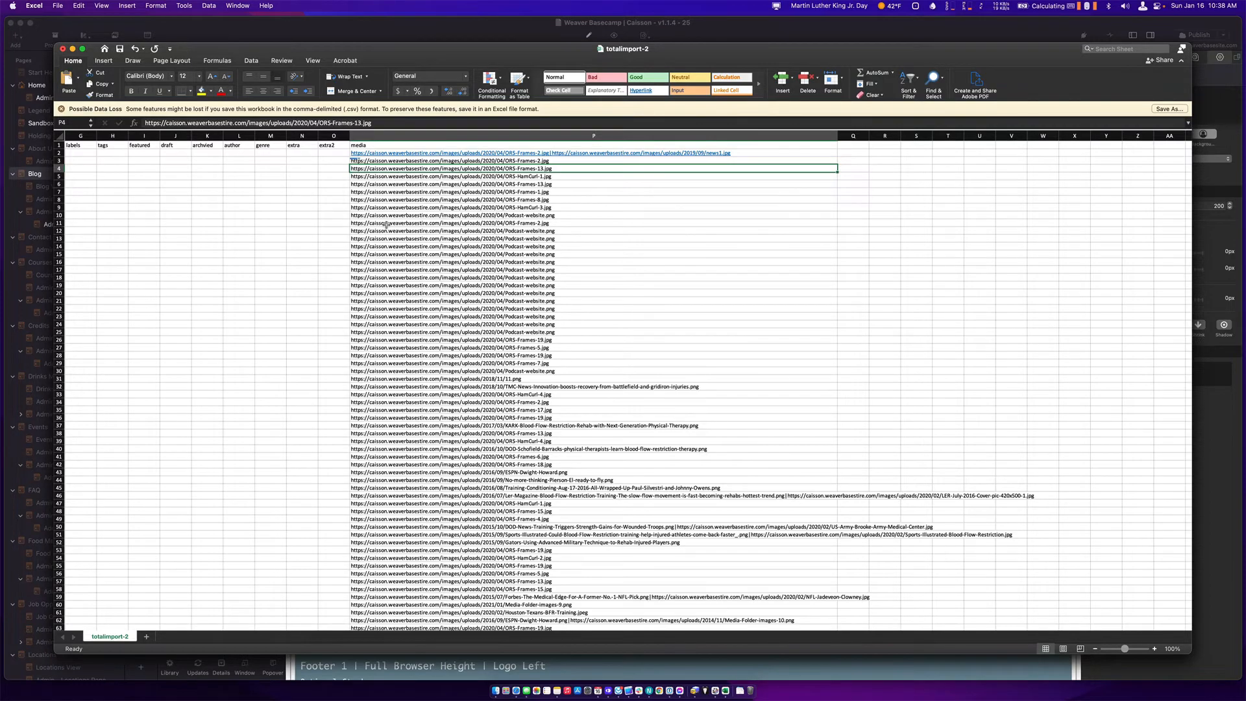
pyautogui.hscroll(-10, 386, 225)
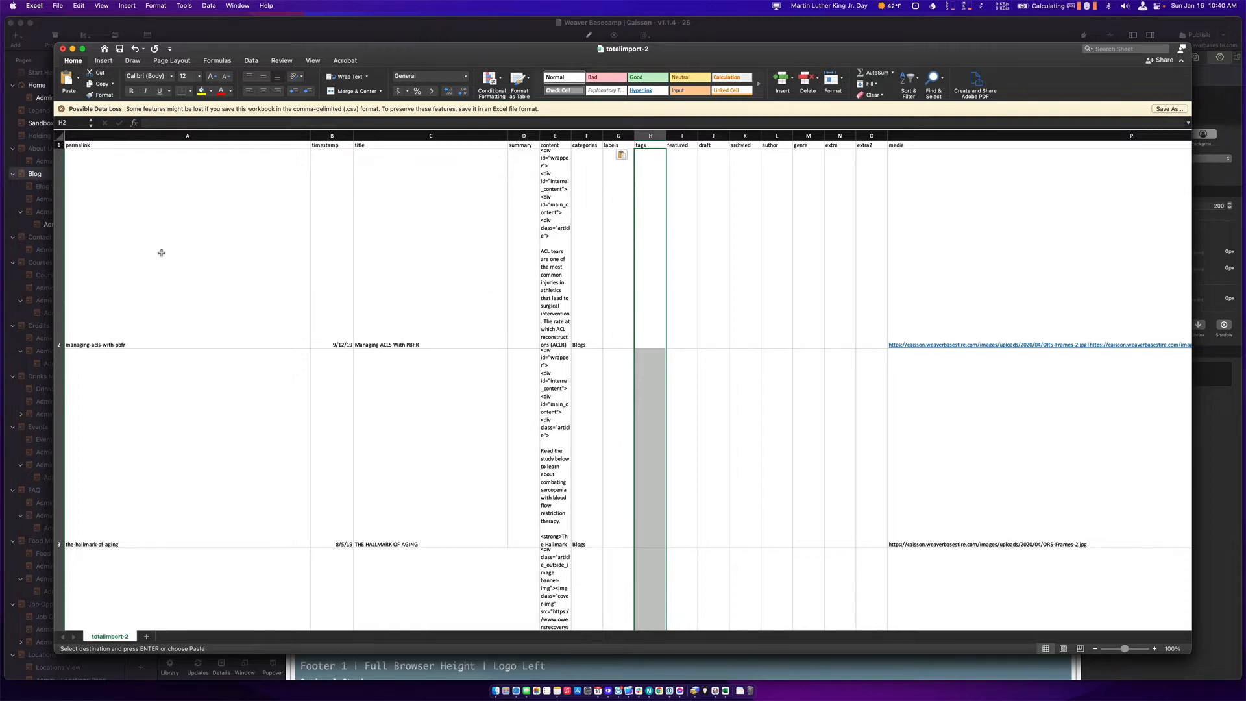
pyautogui.click(169, 284)
pyautogui.click(328, 281)
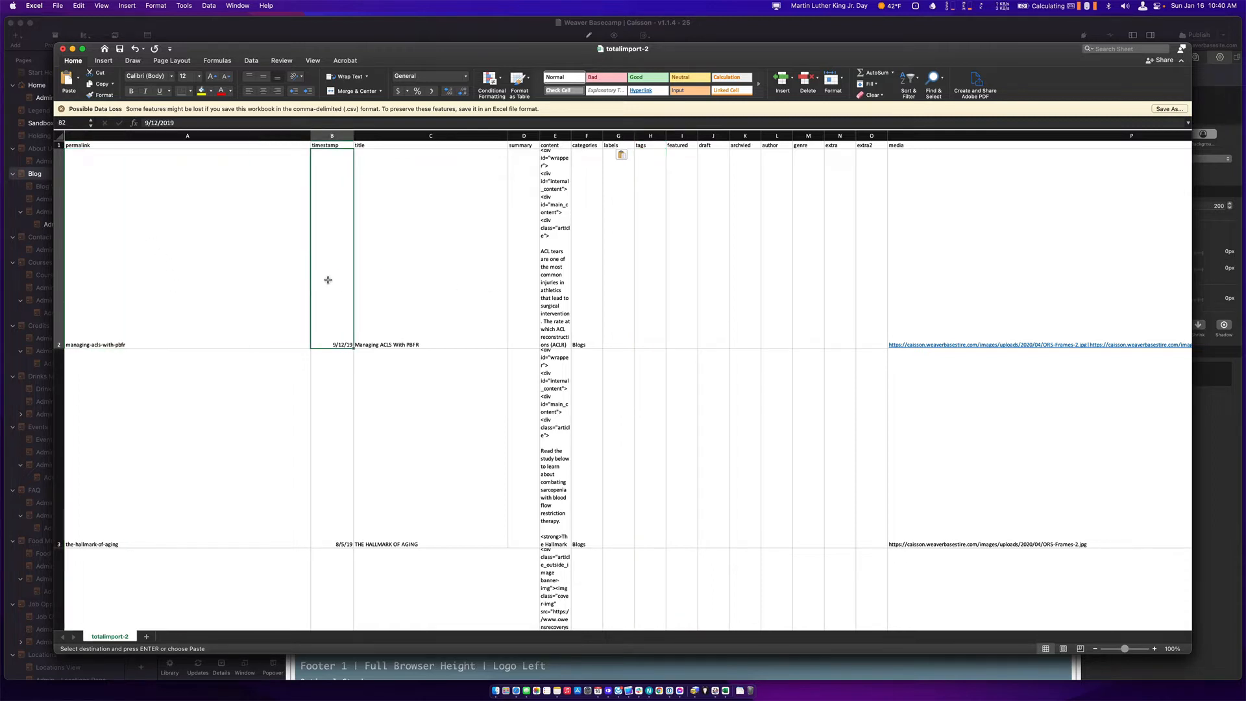
pyautogui.click(402, 300)
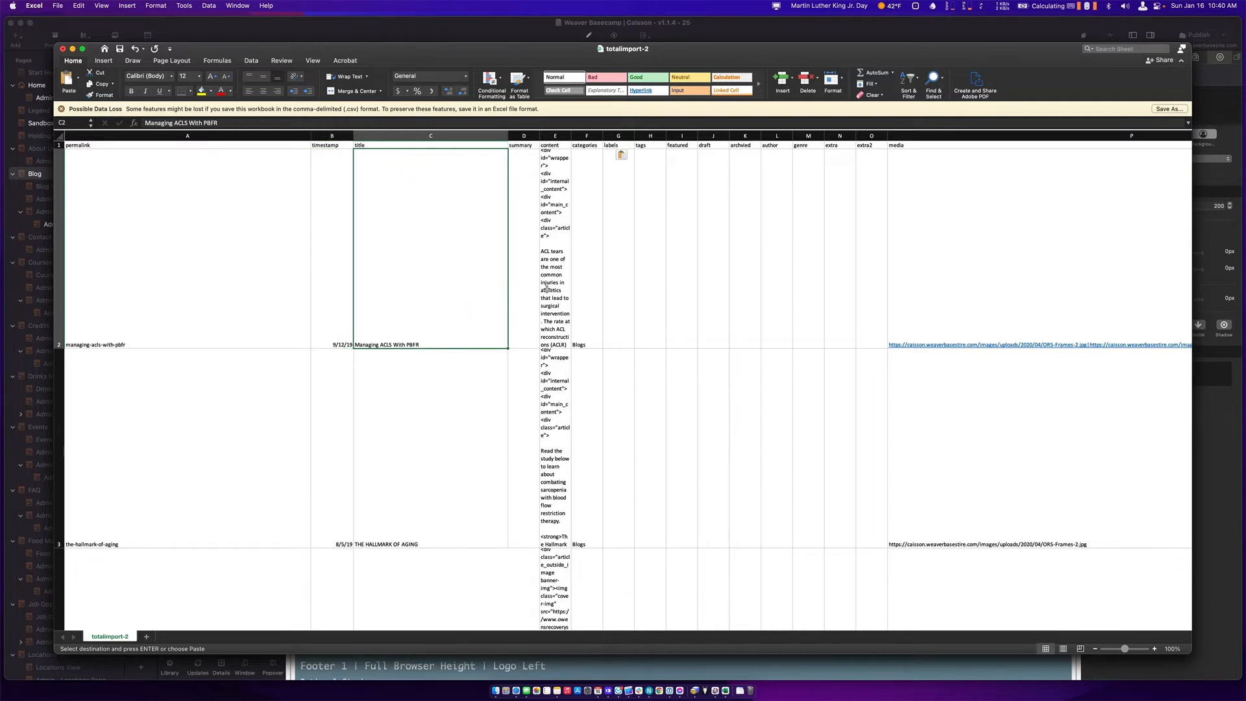
pyautogui.press('super+grave')
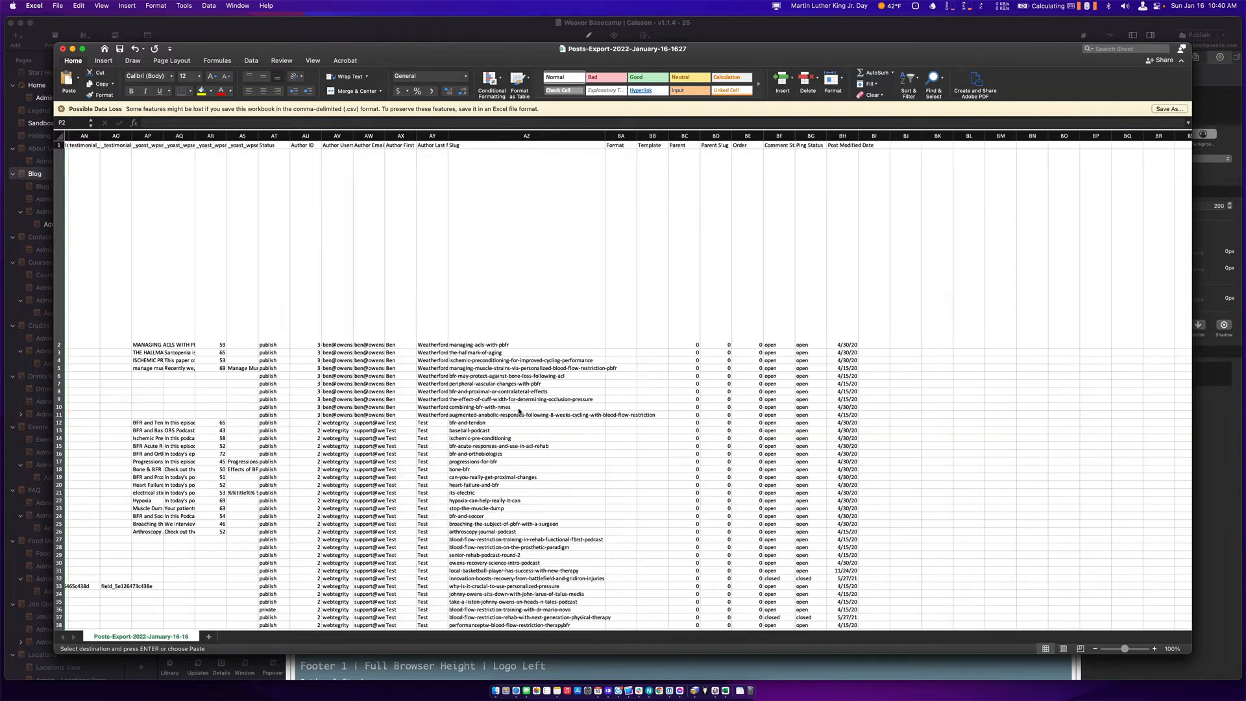
pyautogui.press('super+grave')
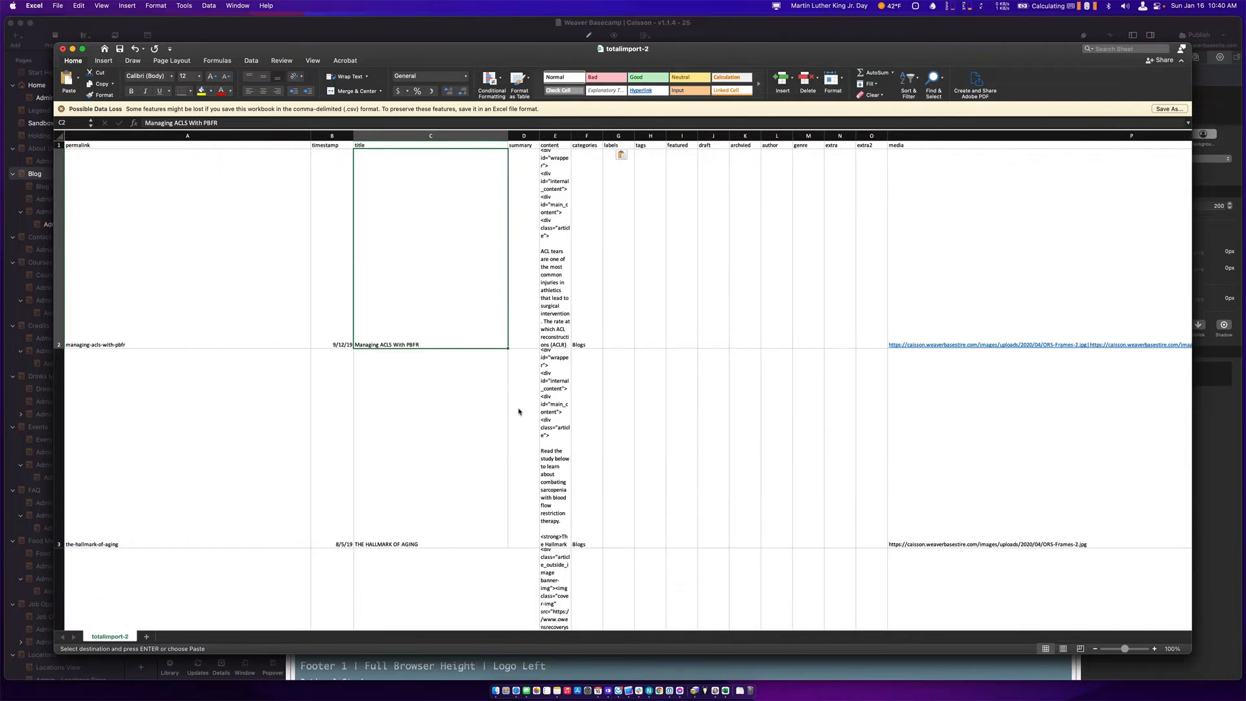
# Switch to Safari, open owensrecoveryscience.com from the WP All Export tab, and look over its Blogs category page.
pyautogui.press('super+Tab')
pyautogui.press('super+Tab')
pyautogui.press('super+Tab')
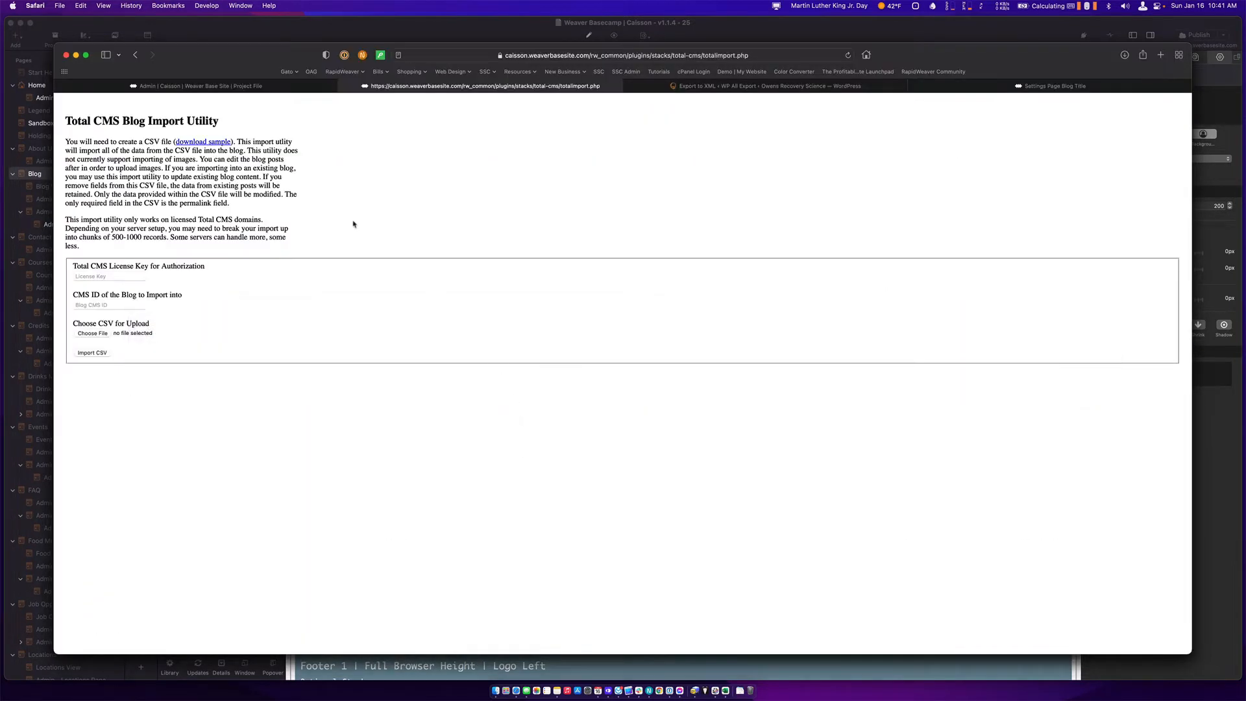
pyautogui.click(668, 89)
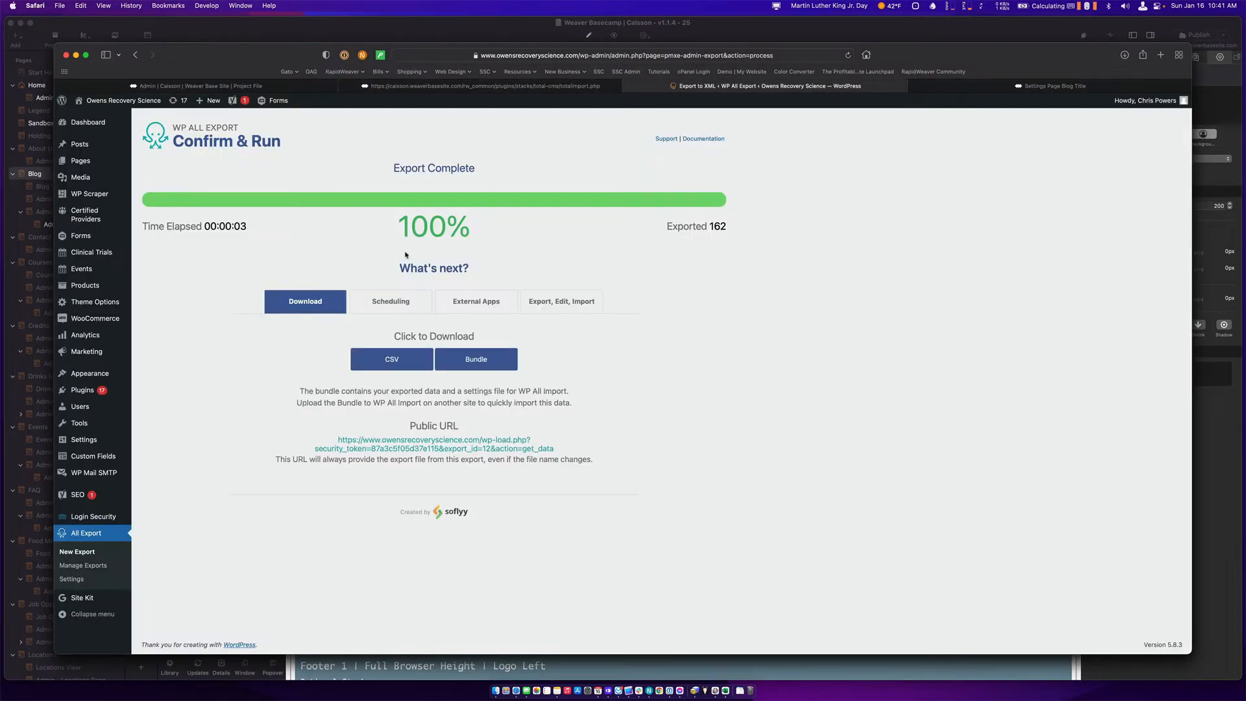
pyautogui.click(533, 57)
pyautogui.write('owensrecoveryscience.com')
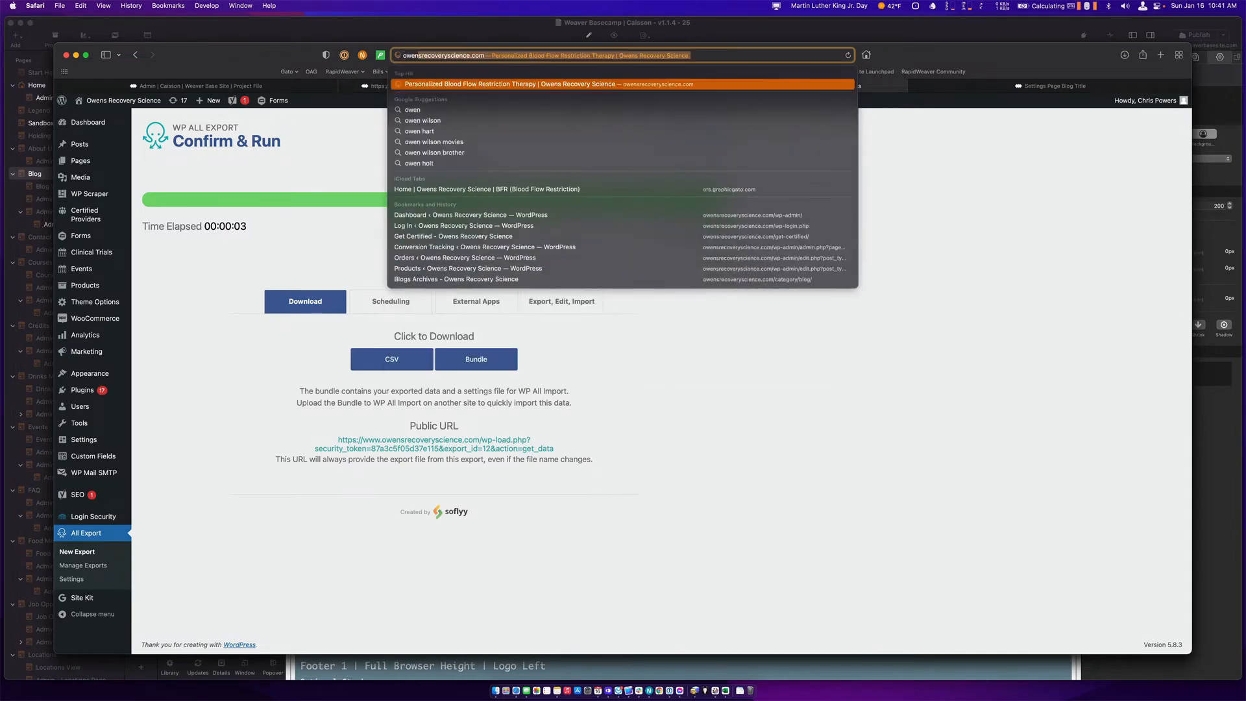
pyautogui.press('Return')
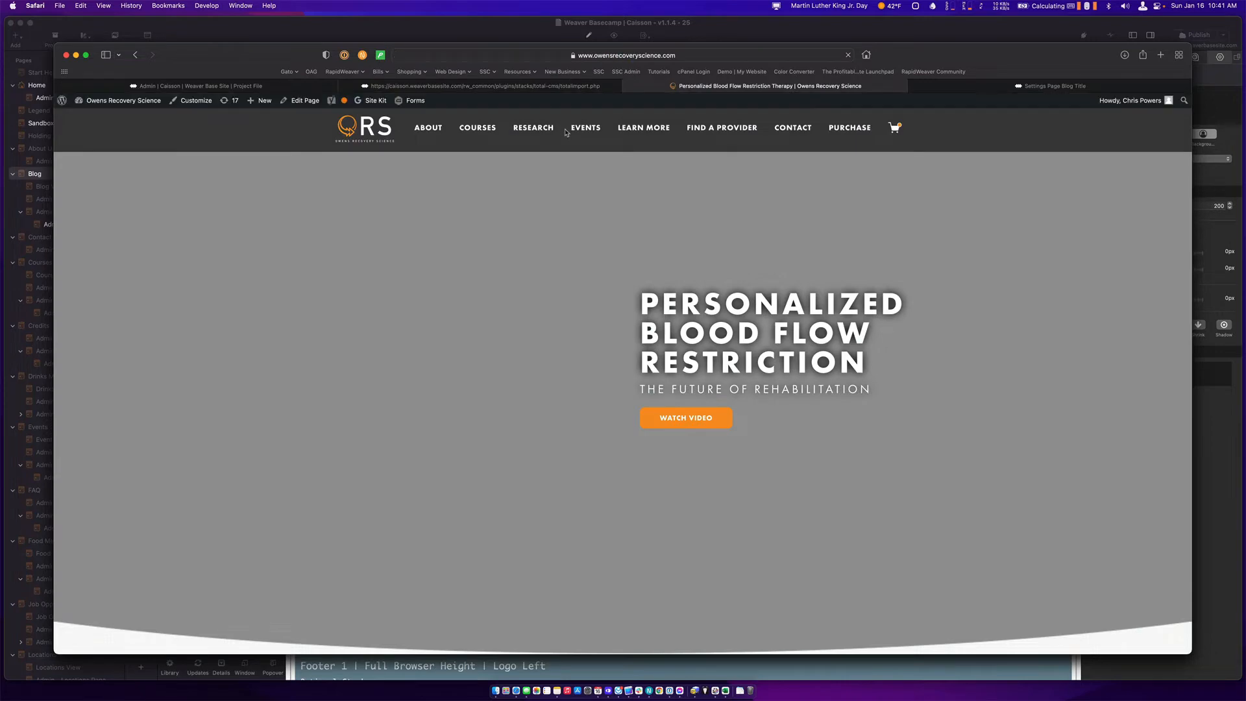
pyautogui.moveTo(683, 136)
pyautogui.click(616, 177)
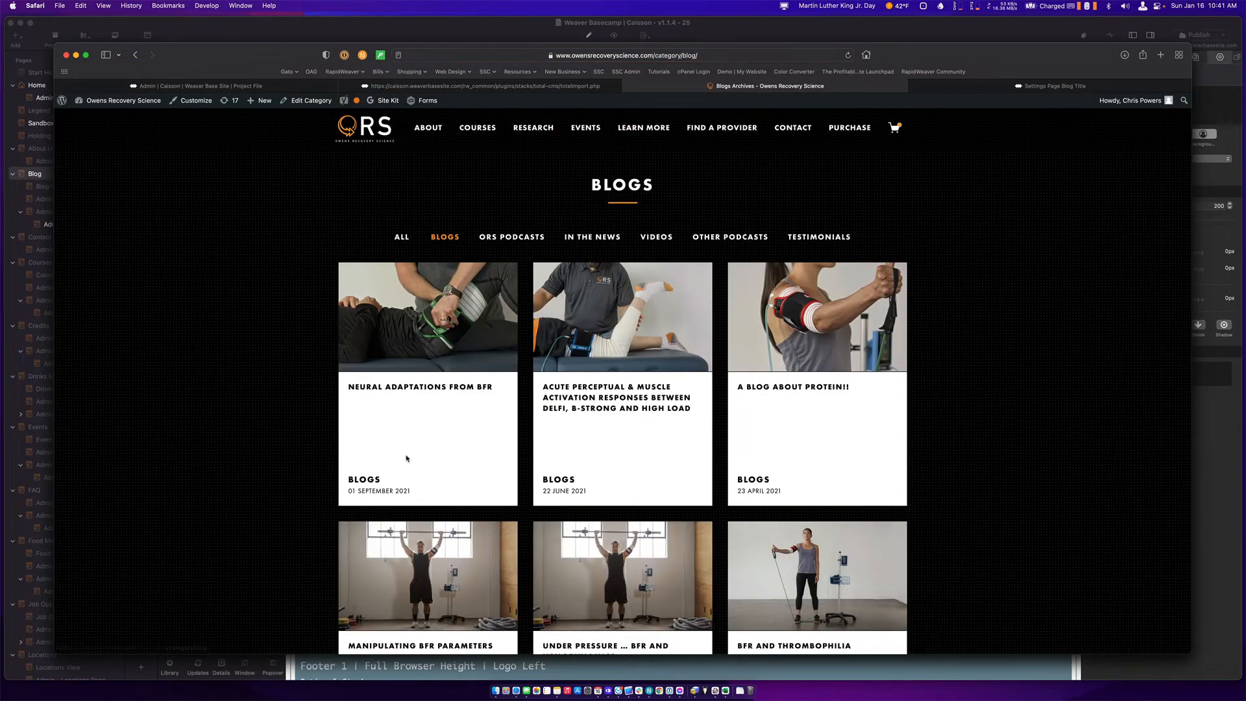
pyautogui.scroll(-3, 490, 476)
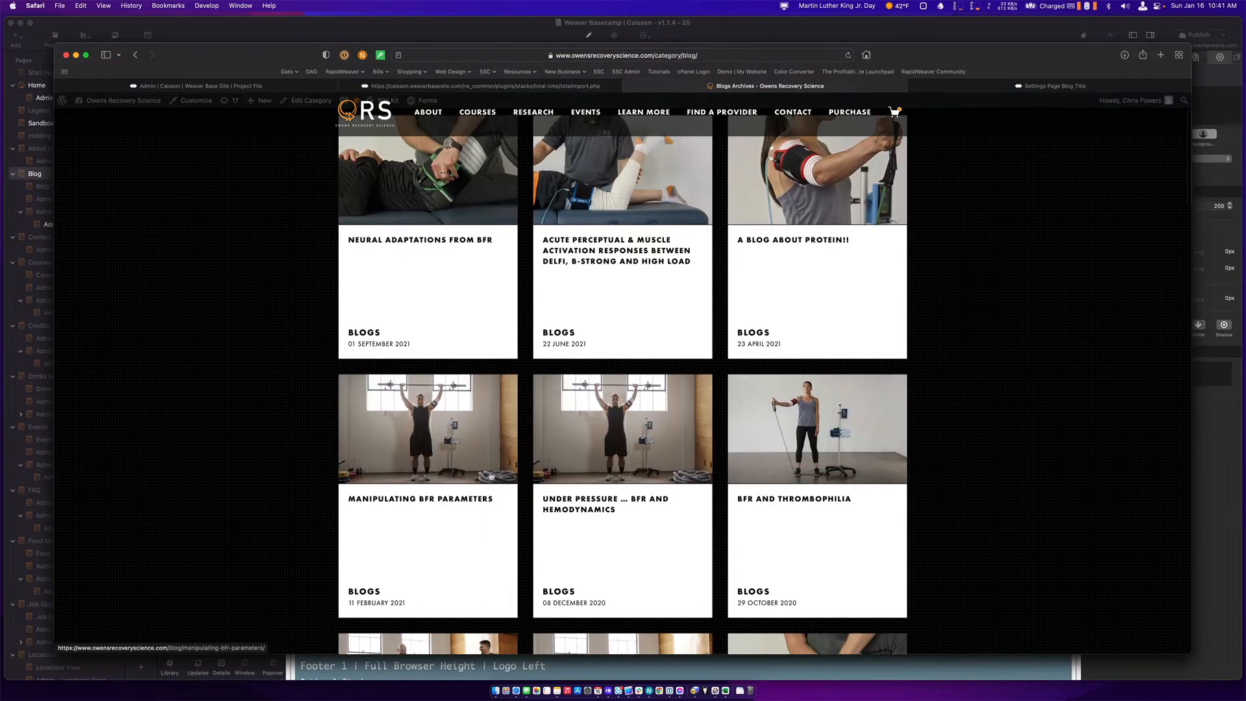
pyautogui.scroll(3, 491, 476)
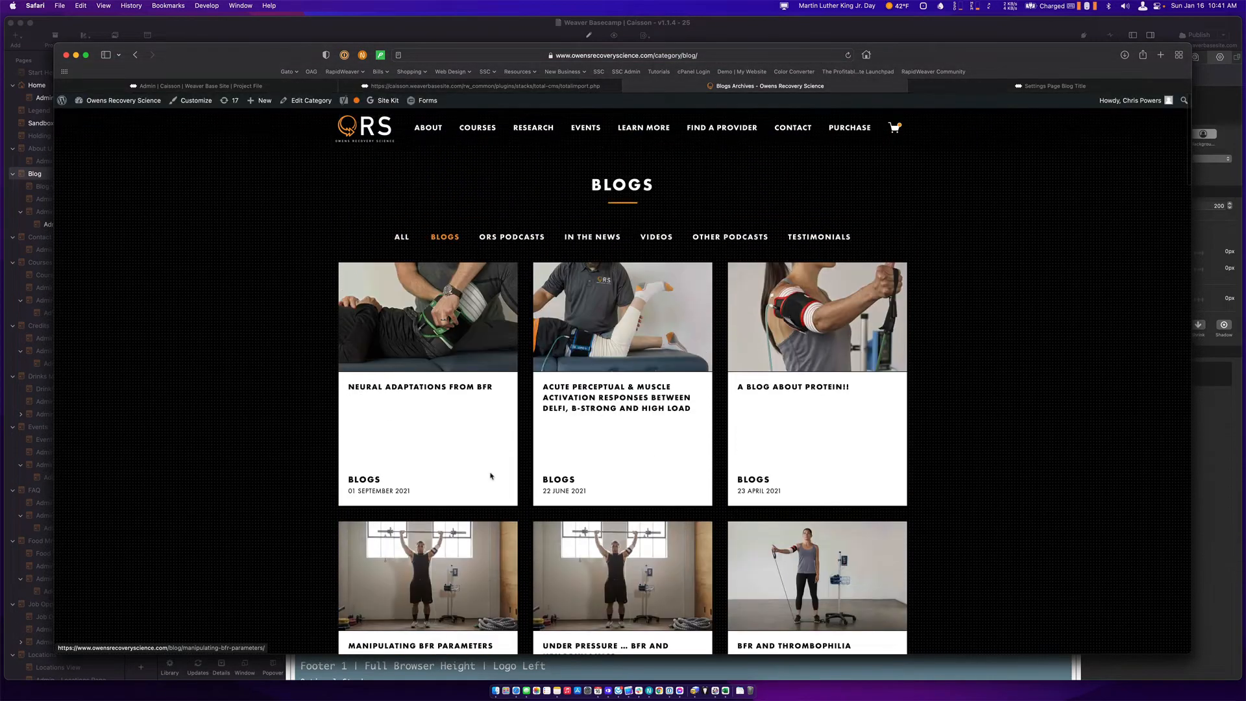
# Return to totalimport-2 in Excel and widen the content column to make the post text readable.
pyautogui.press('super+Tab')
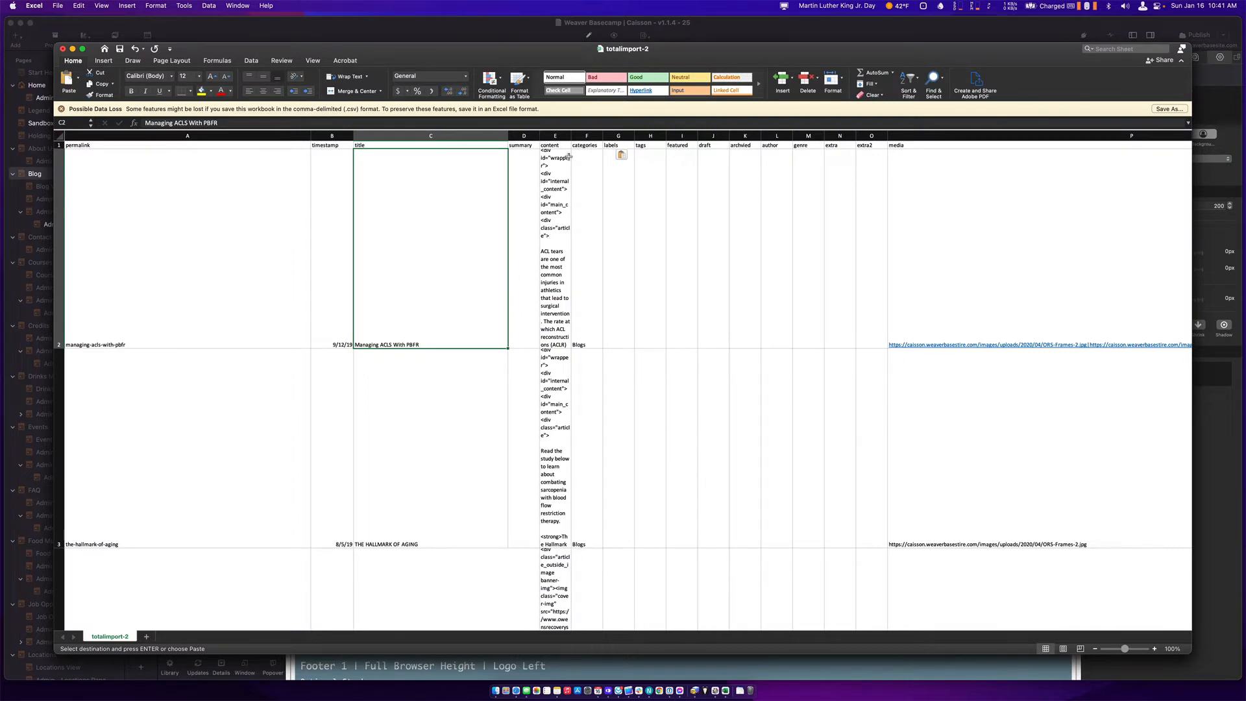
pyautogui.moveTo(572, 136); pyautogui.dragTo(664, 144)
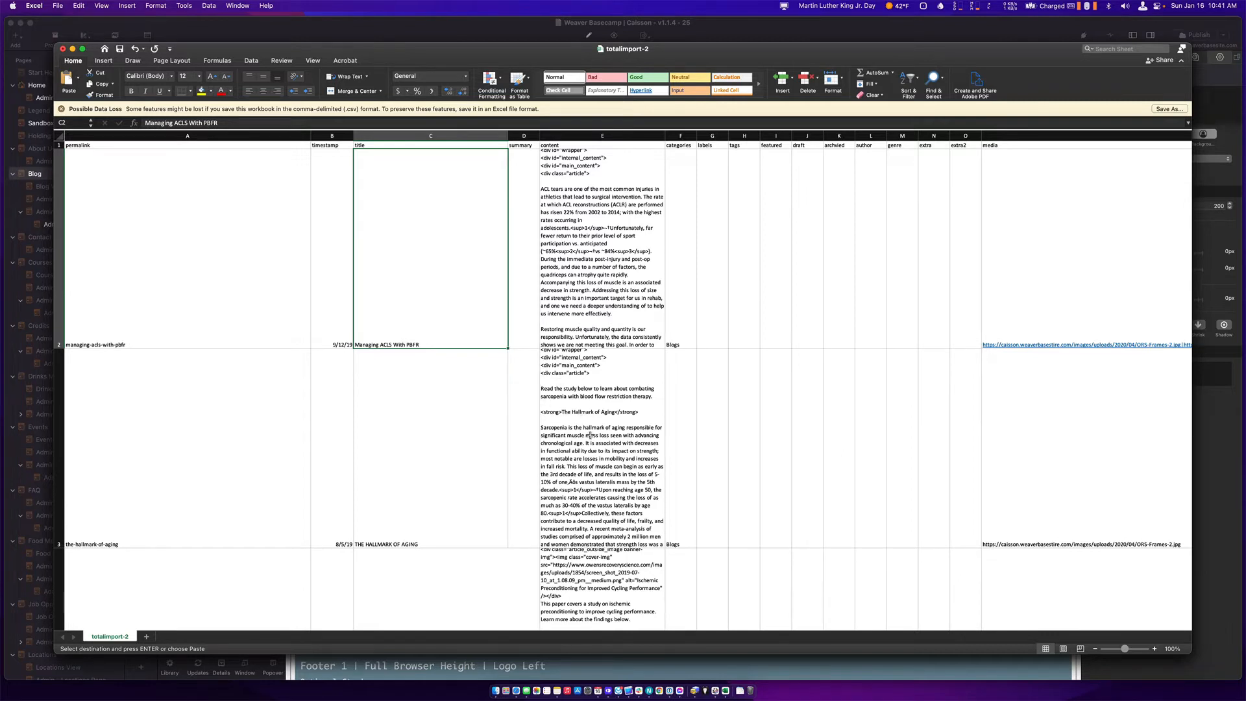
# Review the first post's category and media URL entries in the totalimport-2 sheet.
pyautogui.click(686, 176)
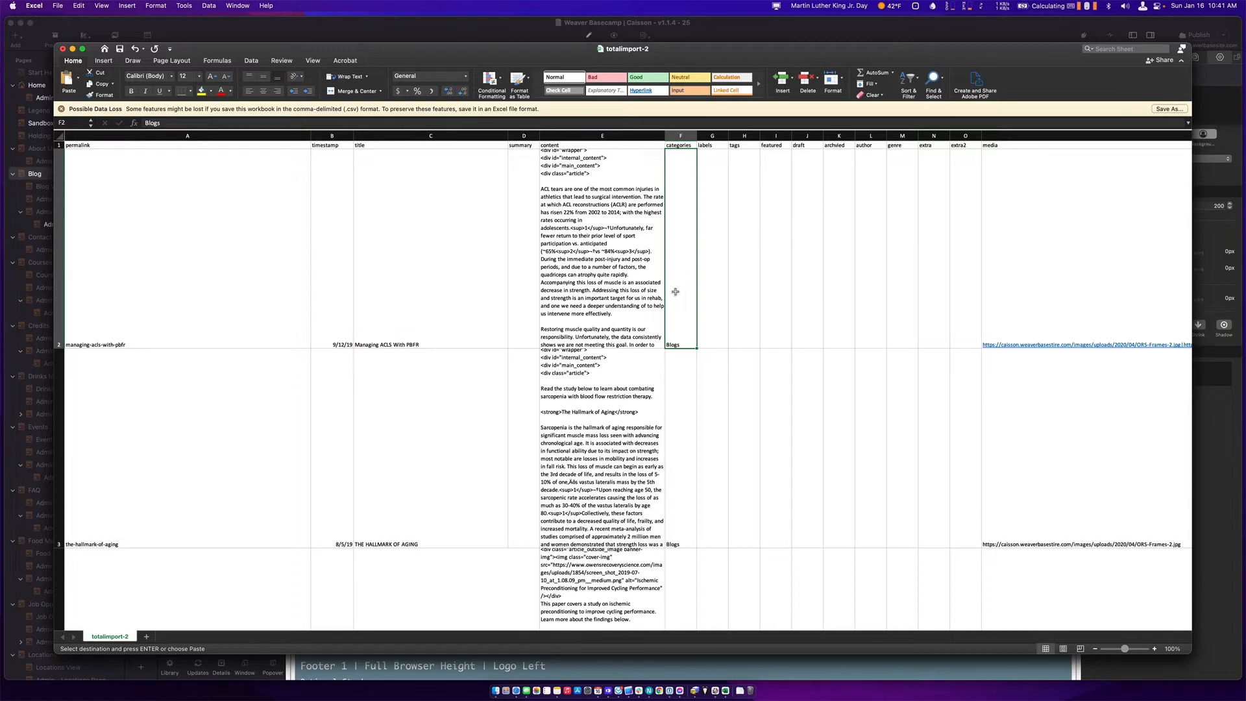
pyautogui.hscroll(10, 676, 292)
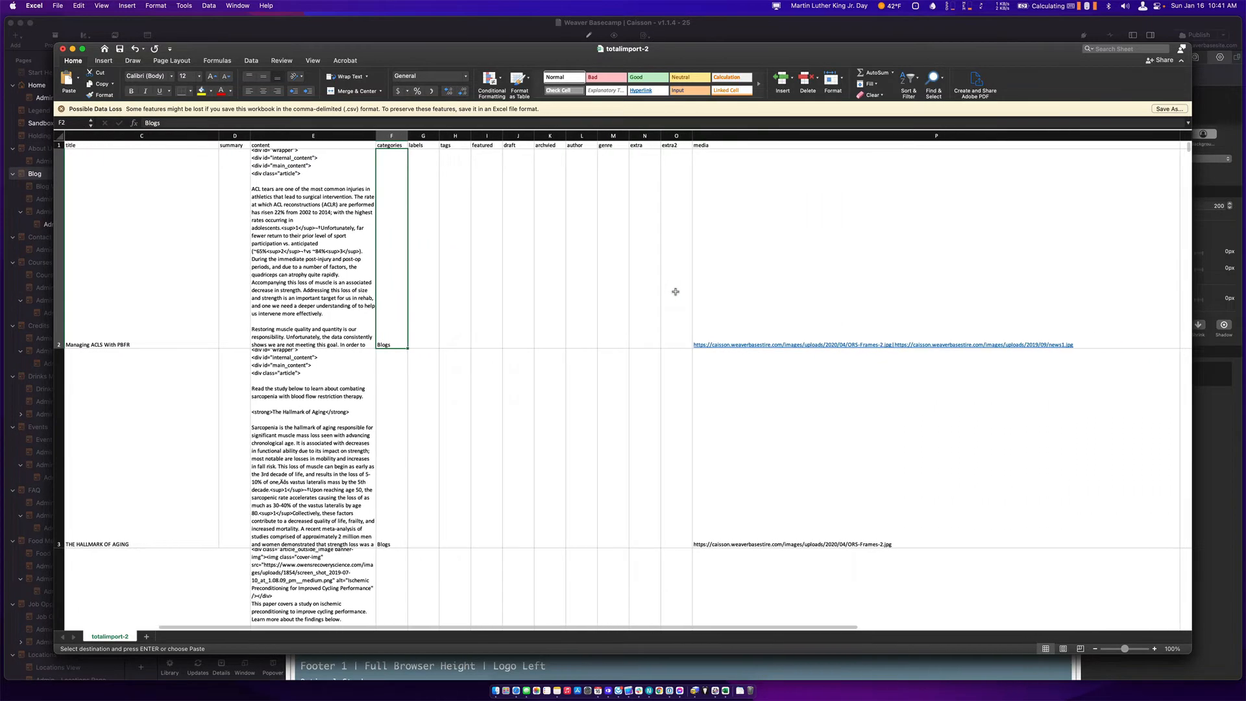
pyautogui.click(683, 260)
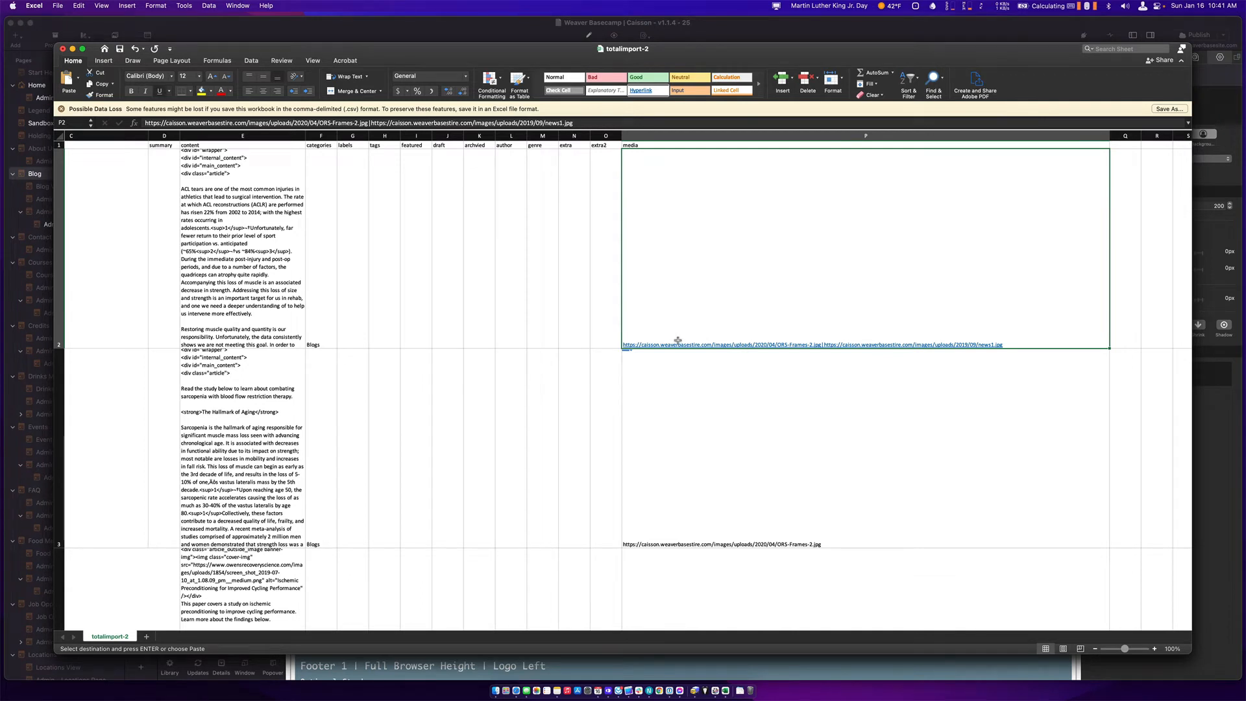
pyautogui.press('Return')
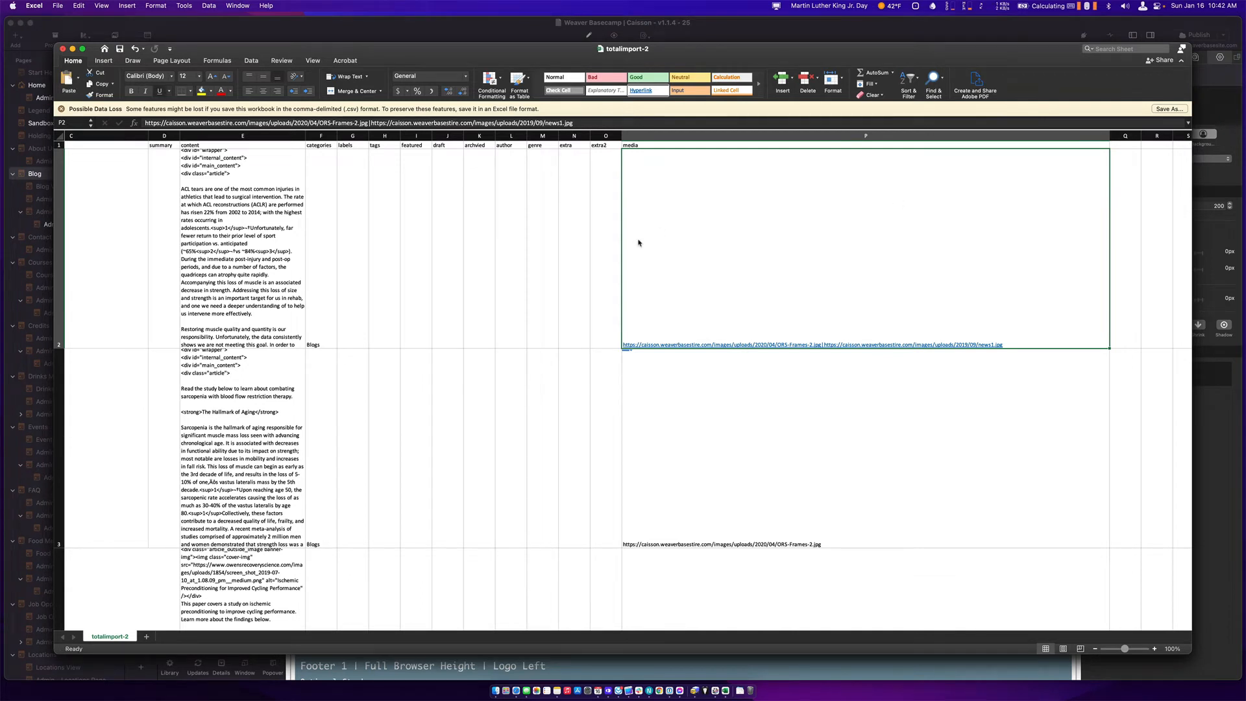
# Switch to the Total CMS Blog Import Utility in Safari, enter the license key, and set the blog's CMS ID to blog.
pyautogui.press('super+Tab')
pyautogui.press('super+Tab')
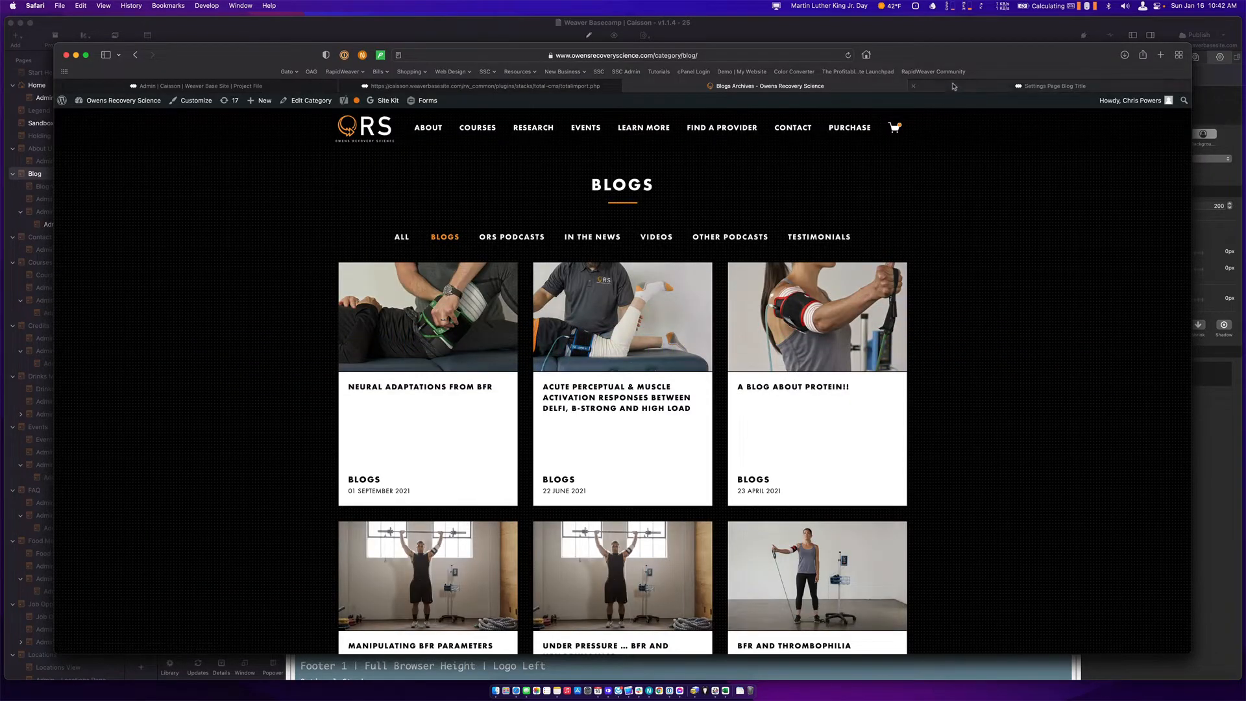
pyautogui.click(458, 86)
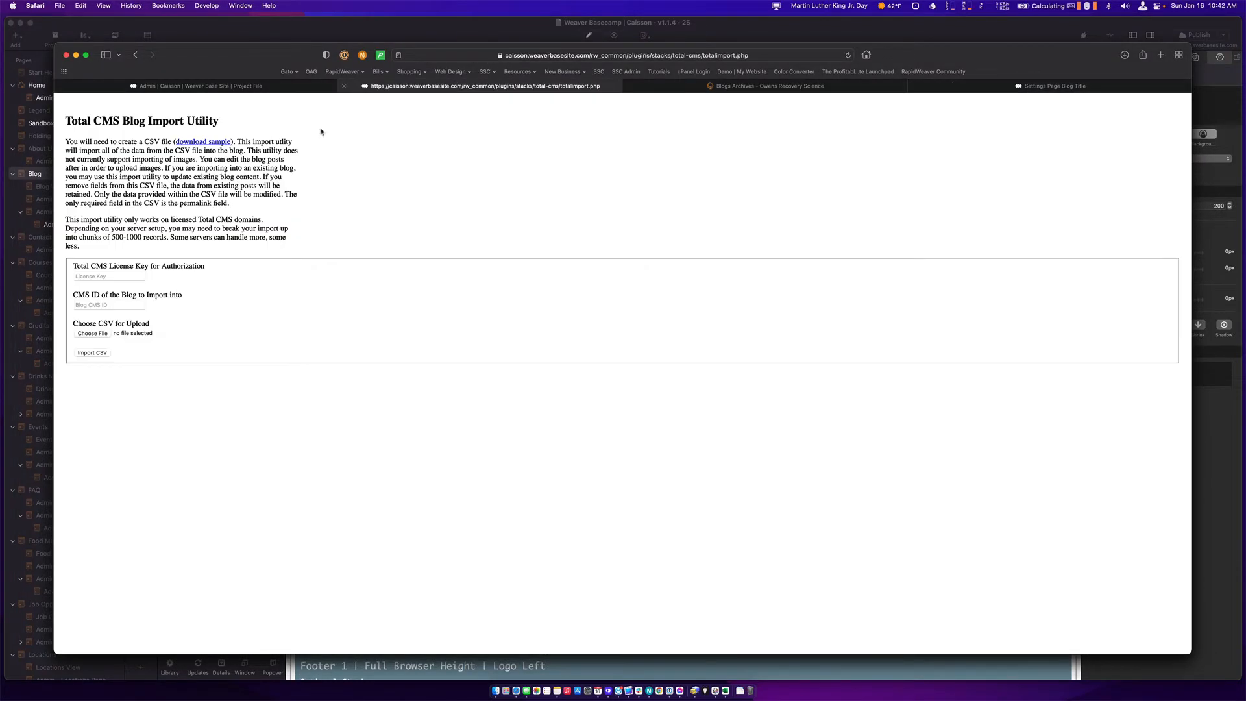
pyautogui.click(104, 276)
pyautogui.press('super+v')
pyautogui.click(95, 305)
pyautogui.write('b')
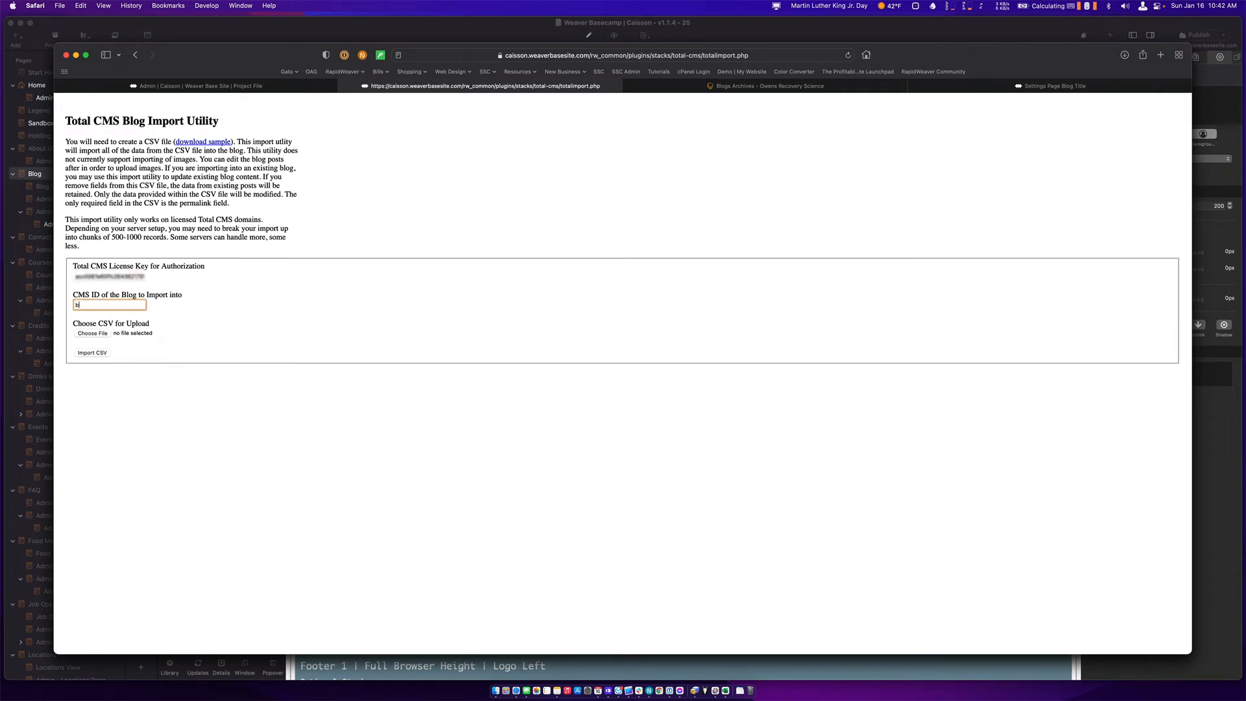
pyautogui.write('log')
pyautogui.press('Tab')
# Choose totalimport-2.csv from the Downloads folder as the CSV for upload.
pyautogui.click(85, 334)
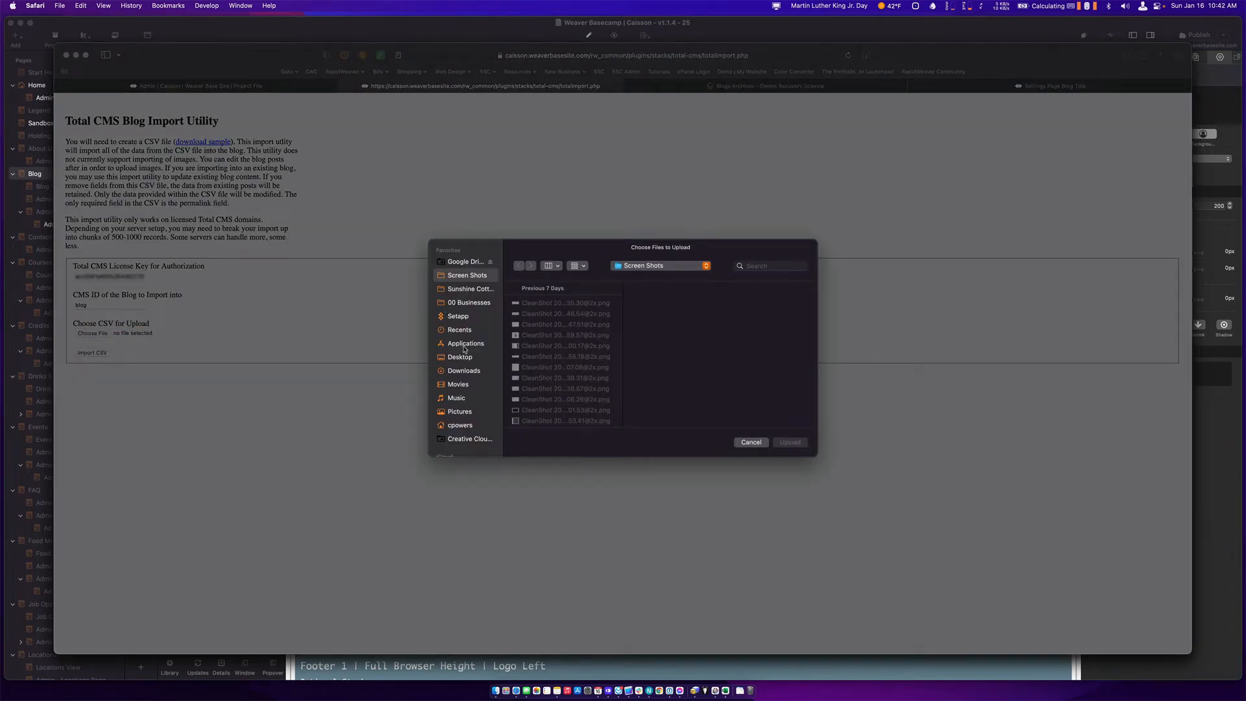
pyautogui.click(463, 371)
pyautogui.click(529, 316)
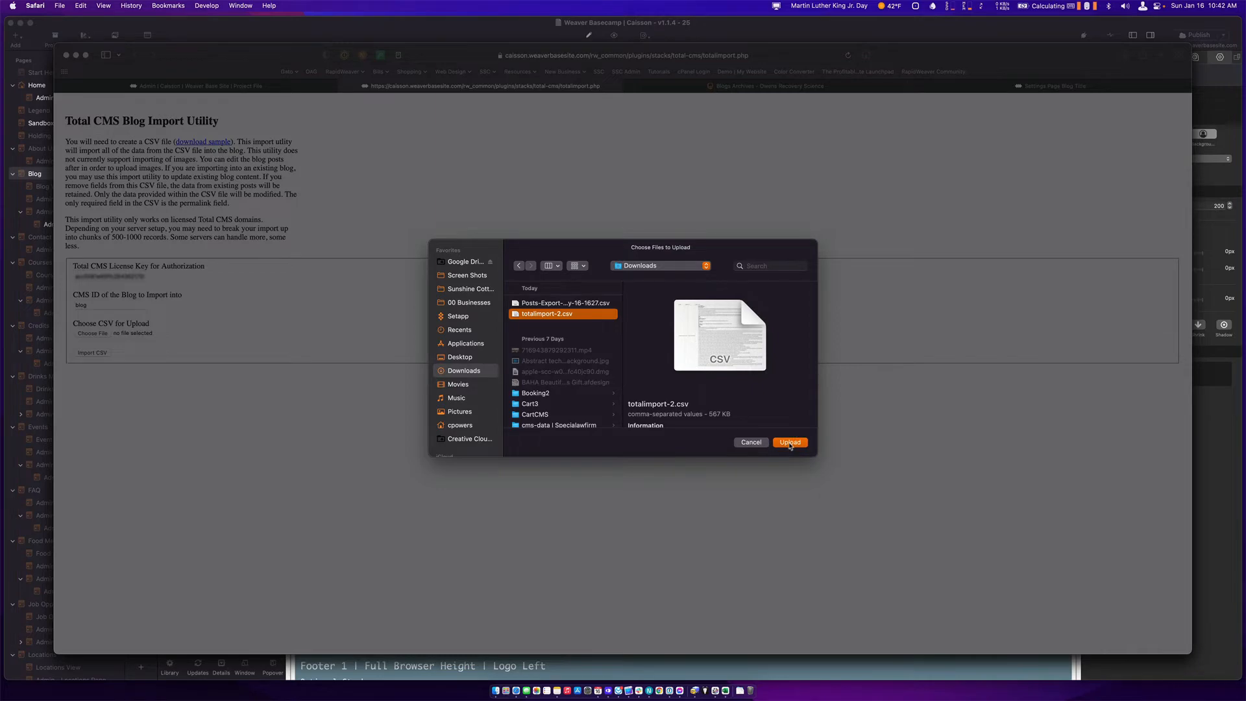
pyautogui.click(789, 443)
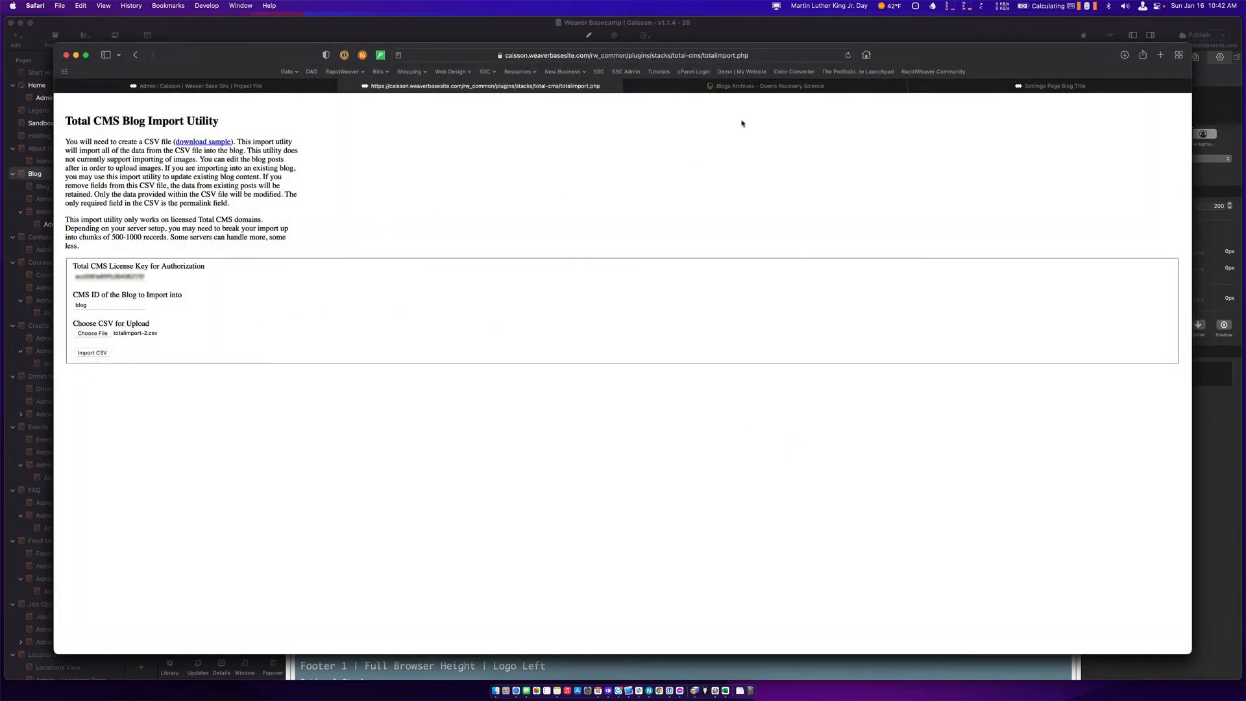
# Glance at the blog preview page and check the posts, drafts and archived posts in the Caisson admin Blog List.
pyautogui.click(1034, 87)
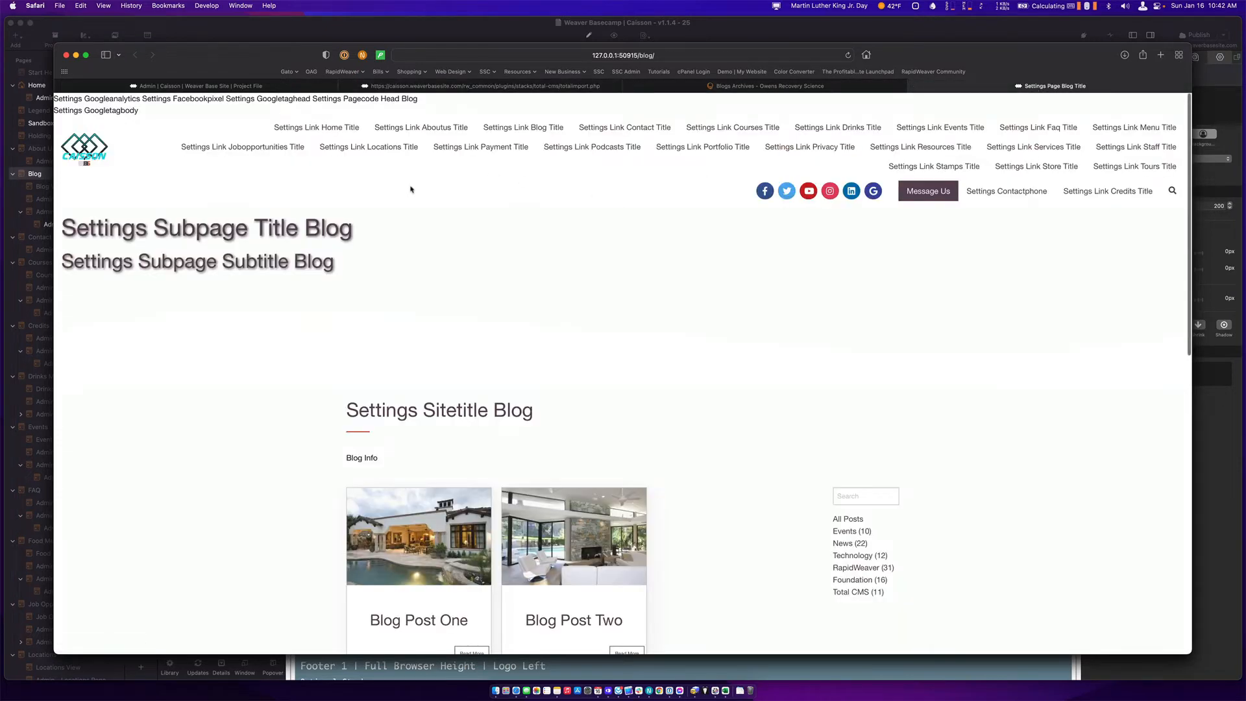
pyautogui.click(229, 86)
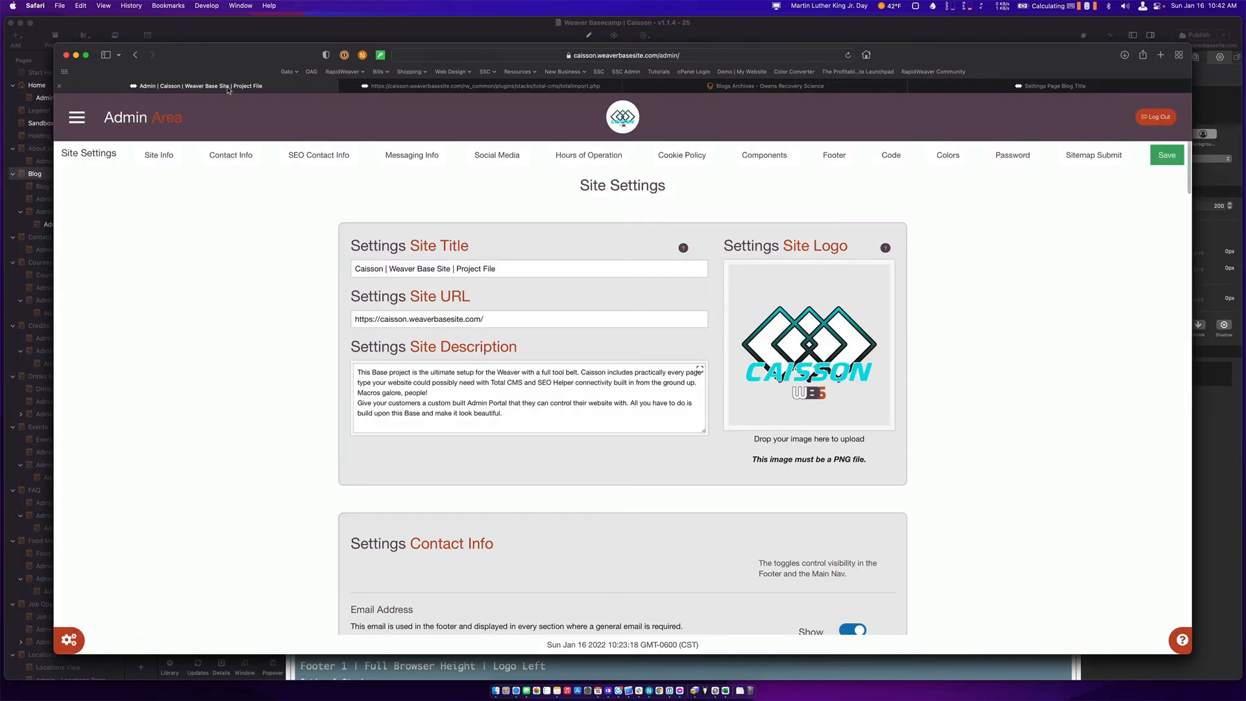
pyautogui.click(77, 117)
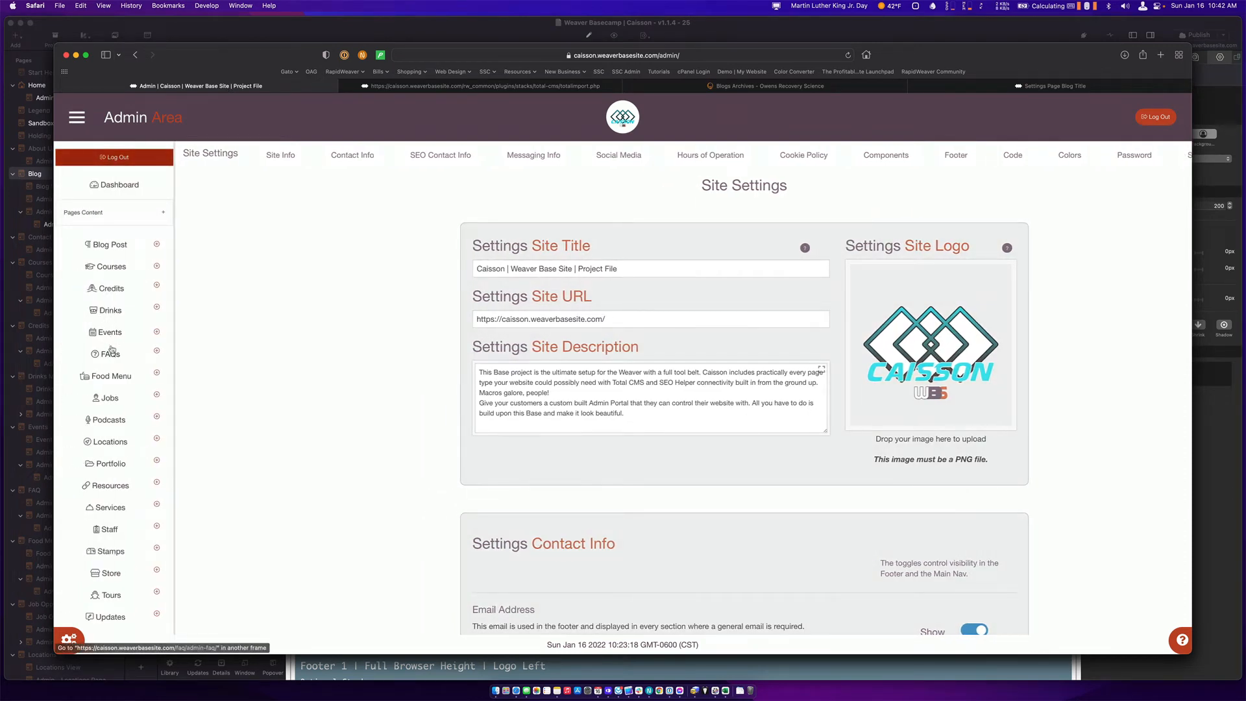
pyautogui.click(110, 245)
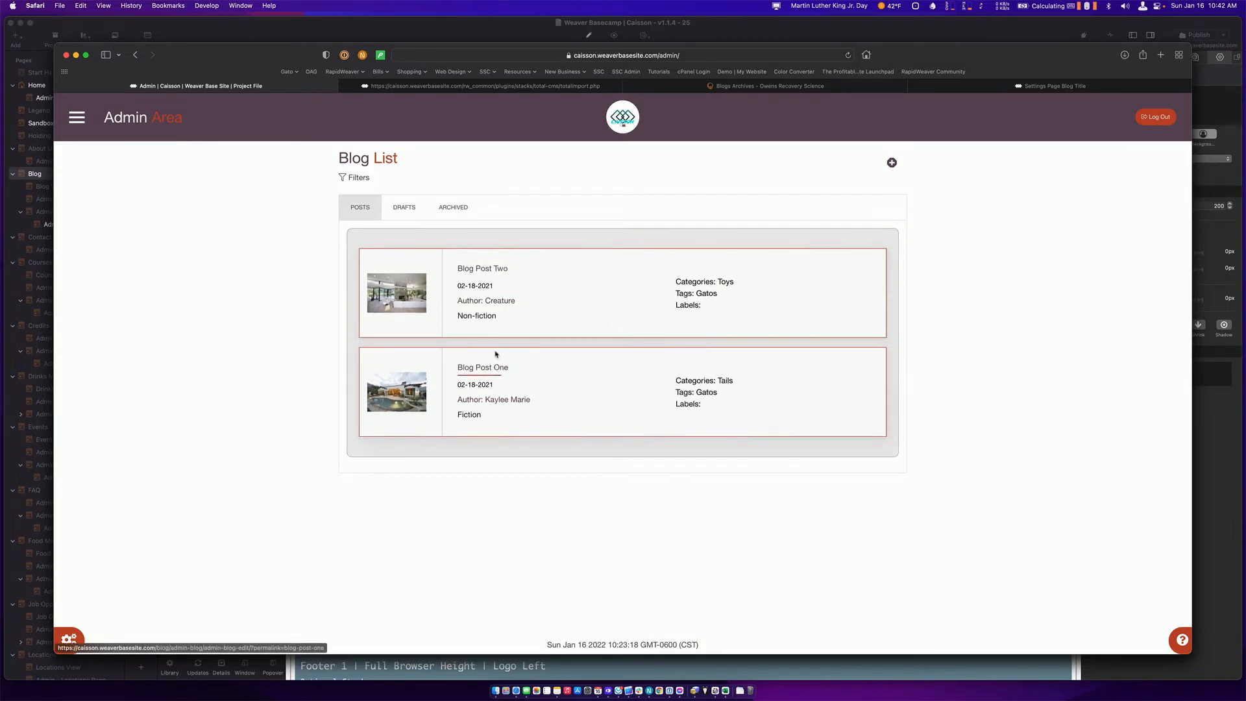
pyautogui.click(404, 207)
pyautogui.click(452, 207)
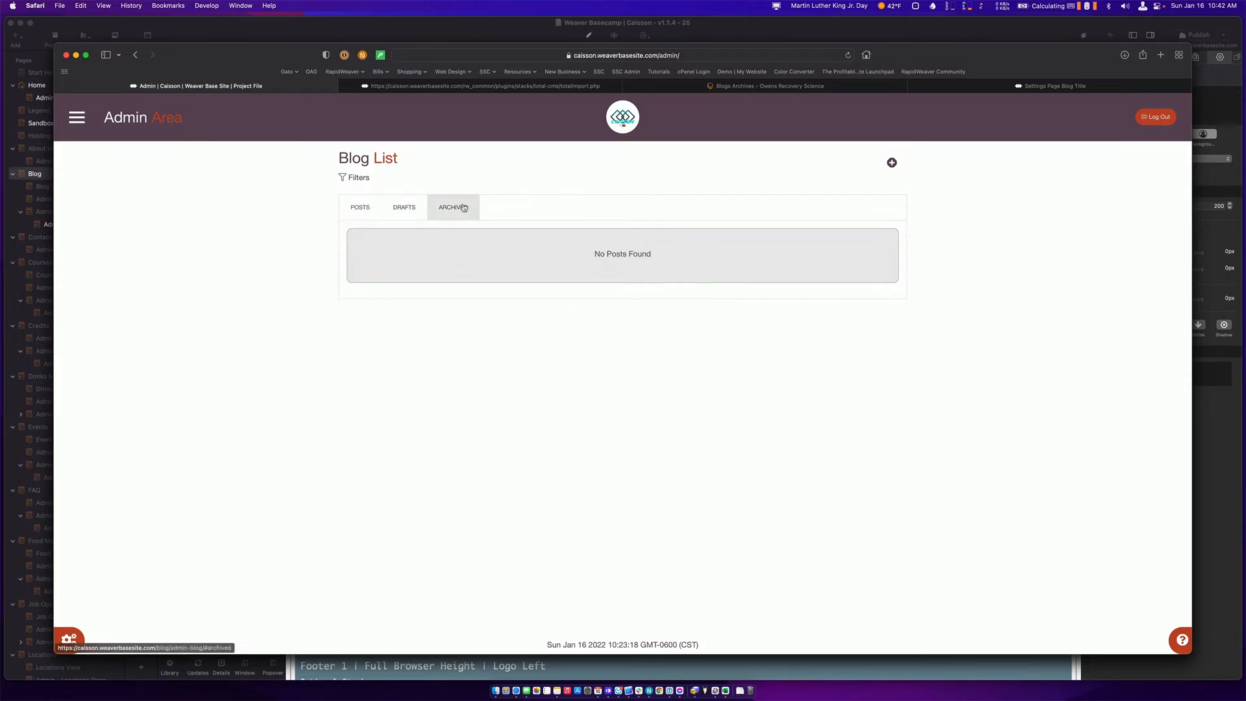
pyautogui.click(357, 208)
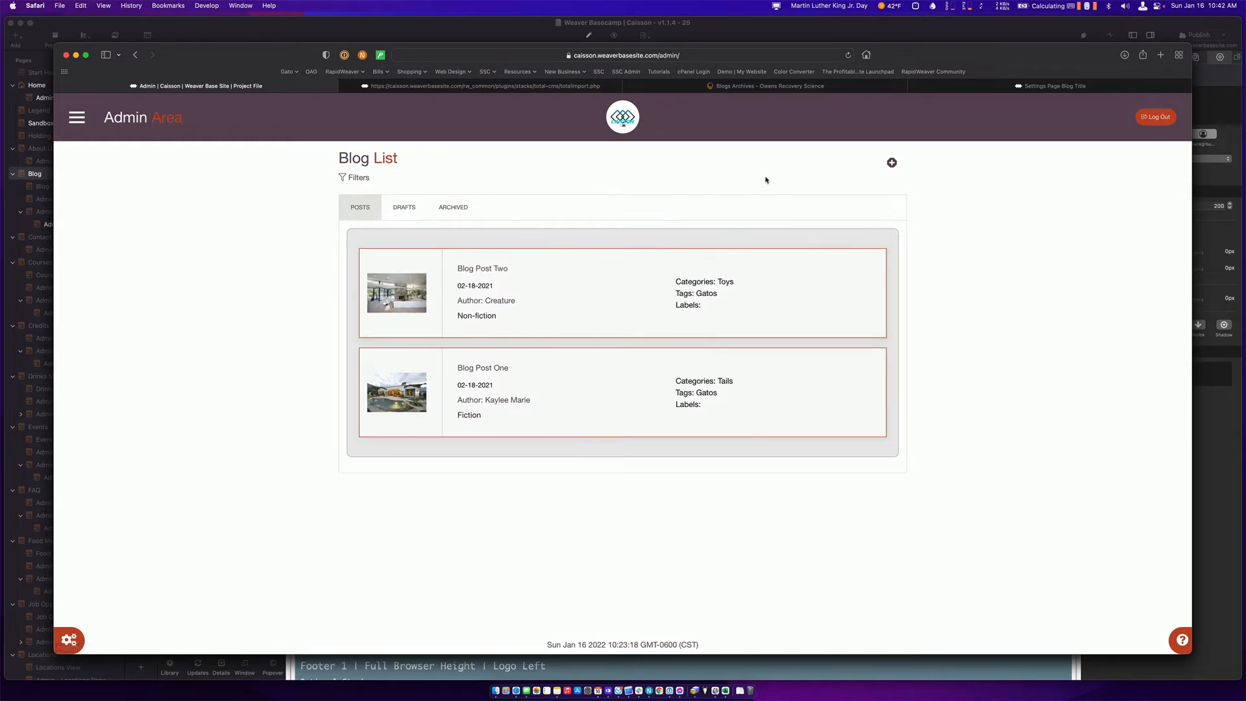
# Look over the post cards and category list on the locally previewed Caisson blog page.
pyautogui.click(942, 87)
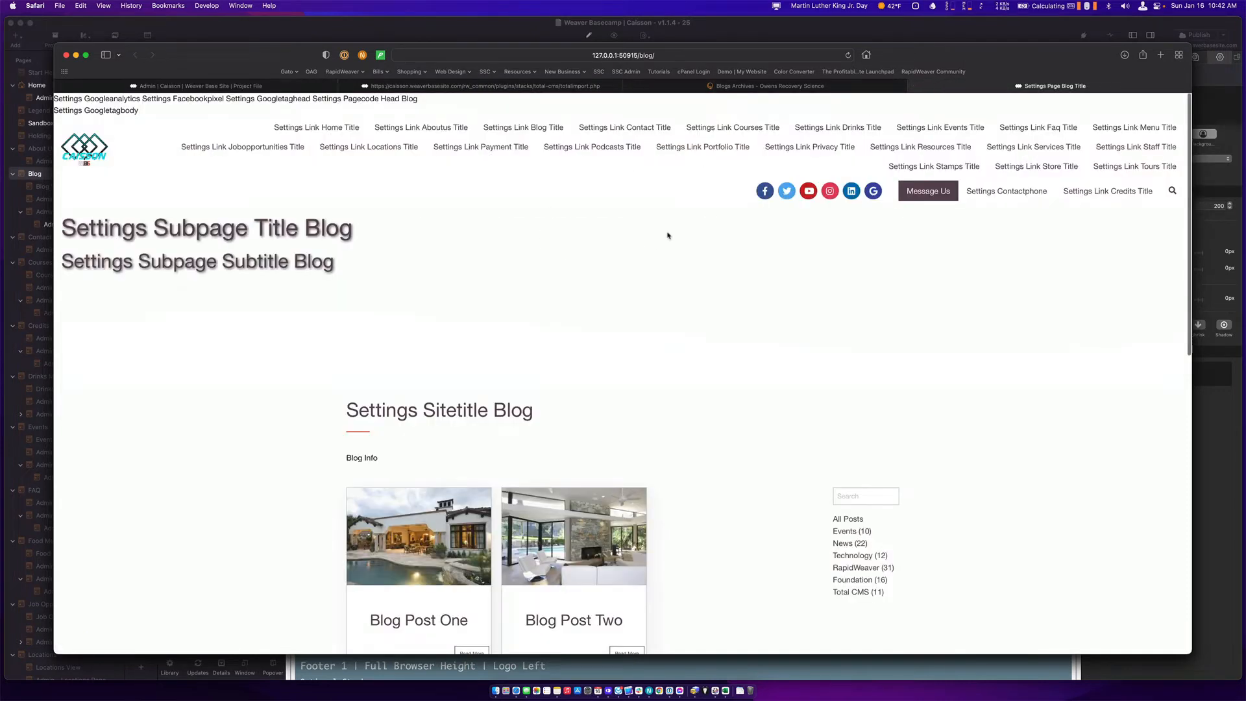
pyautogui.scroll(-1, 655, 298)
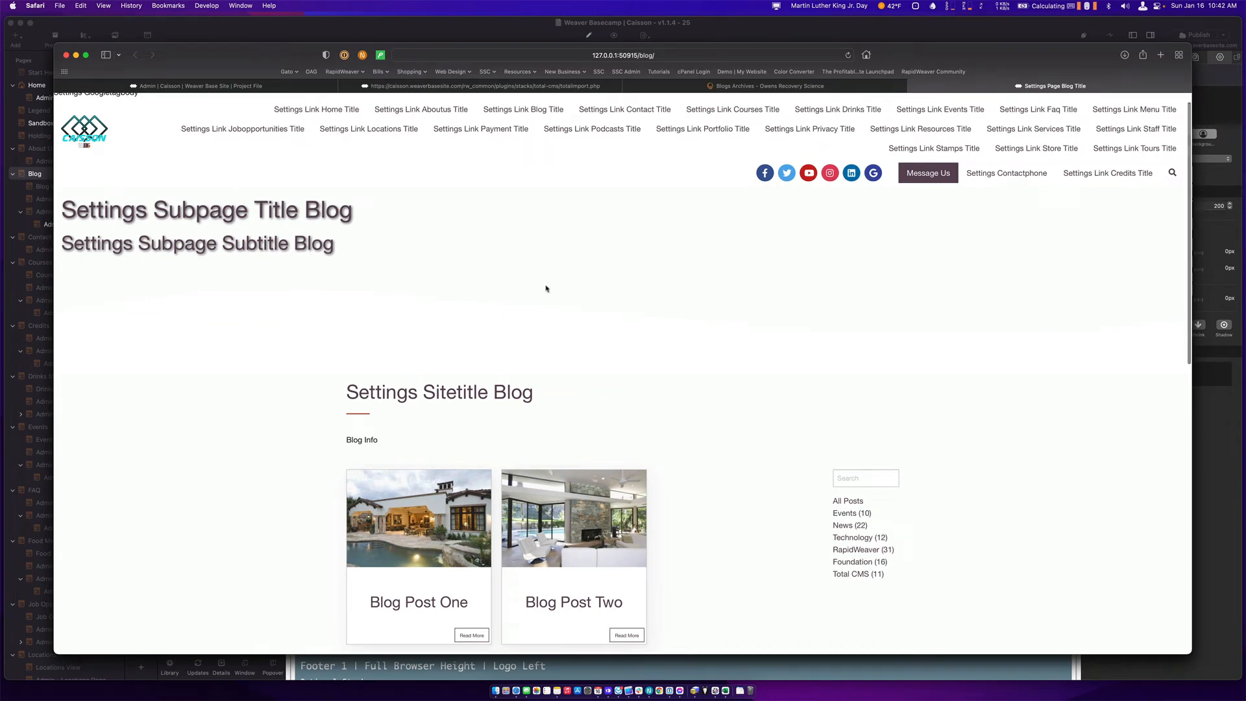
pyautogui.scroll(1, 545, 288)
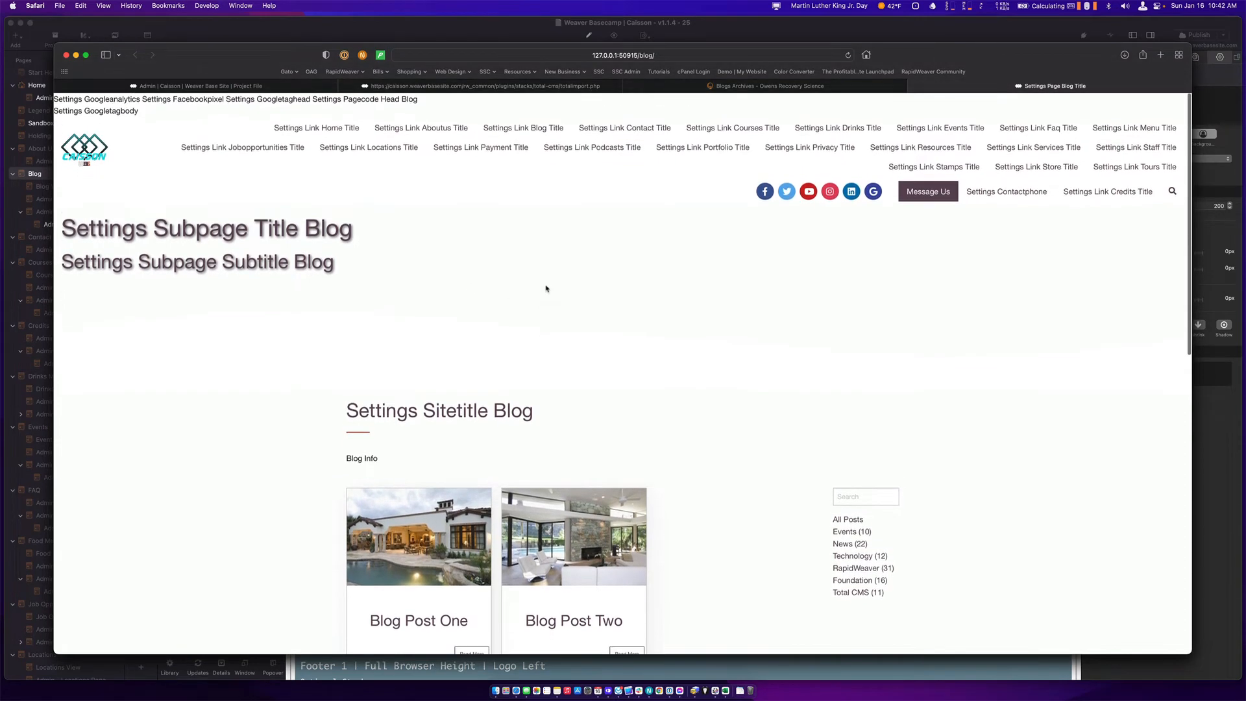
pyautogui.scroll(-5, 546, 288)
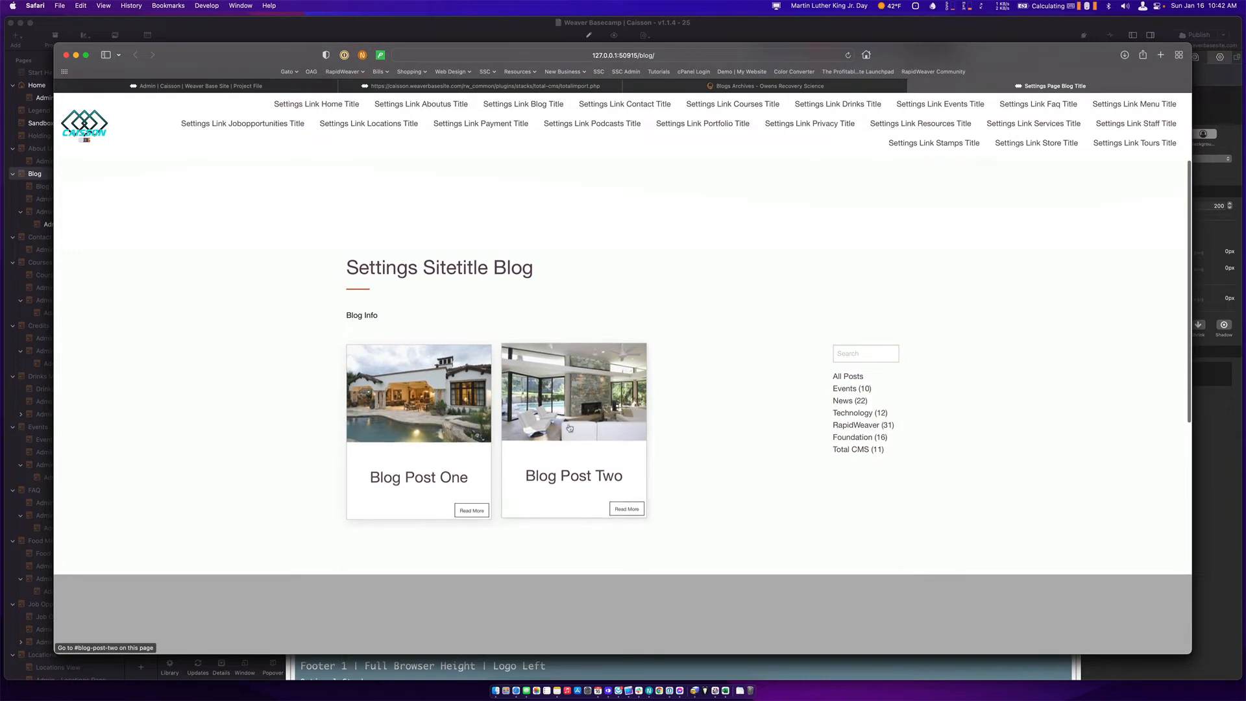
pyautogui.scroll(1, 689, 340)
pyautogui.scroll(5, 689, 340)
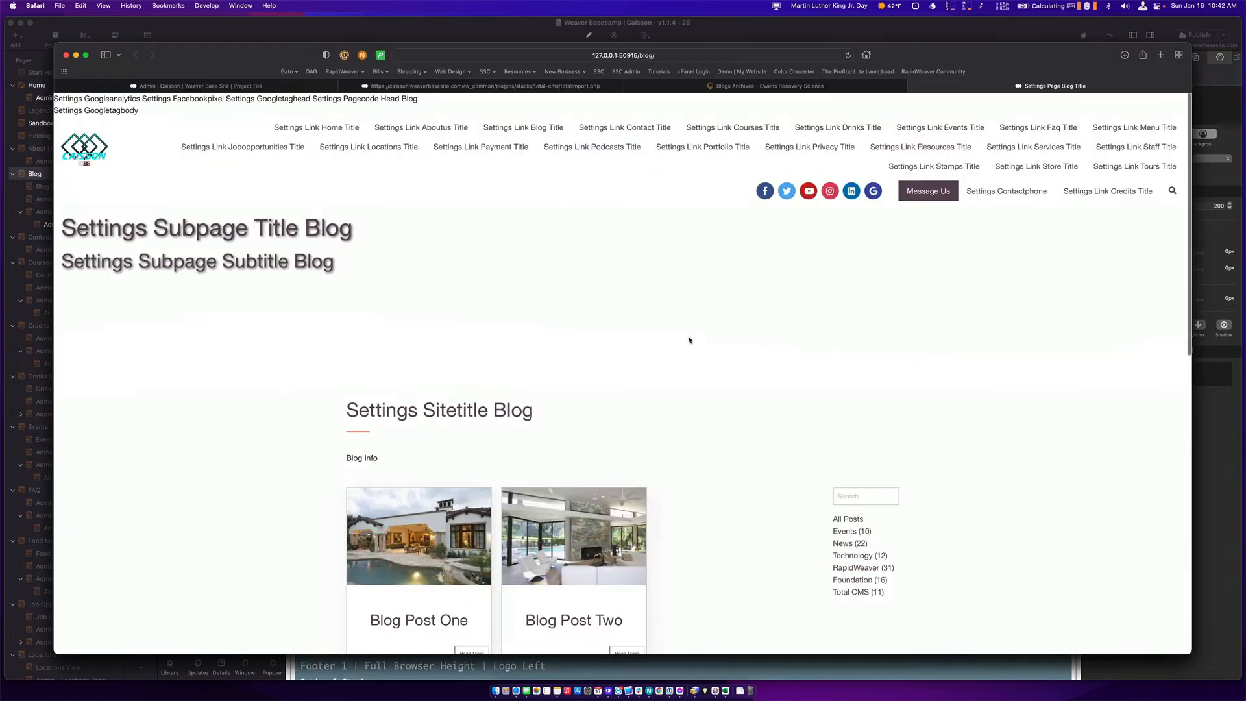
# Return to the import utility and try to import totalimport-2.csv into the blog.
pyautogui.click(463, 86)
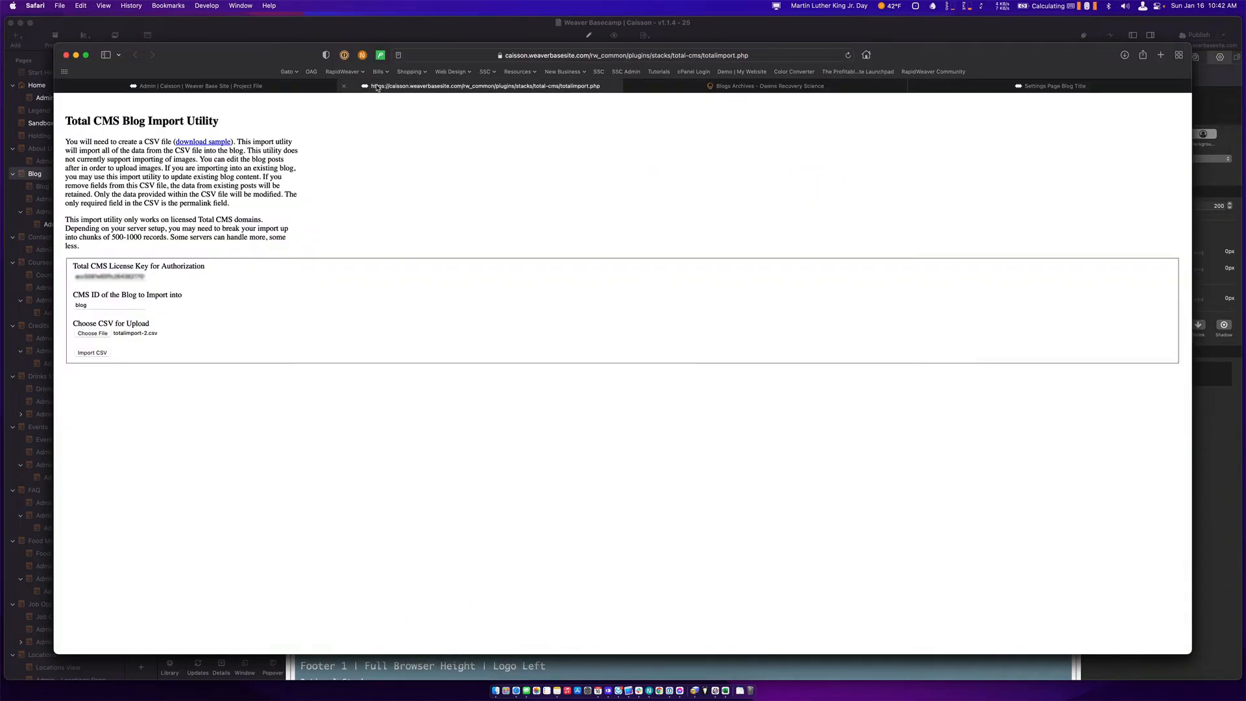
pyautogui.click(91, 353)
# Refill the empty import form with the Total CMS license key, the CMS ID blog, and totalimport-2.csv from Downloads.
pyautogui.click(117, 274)
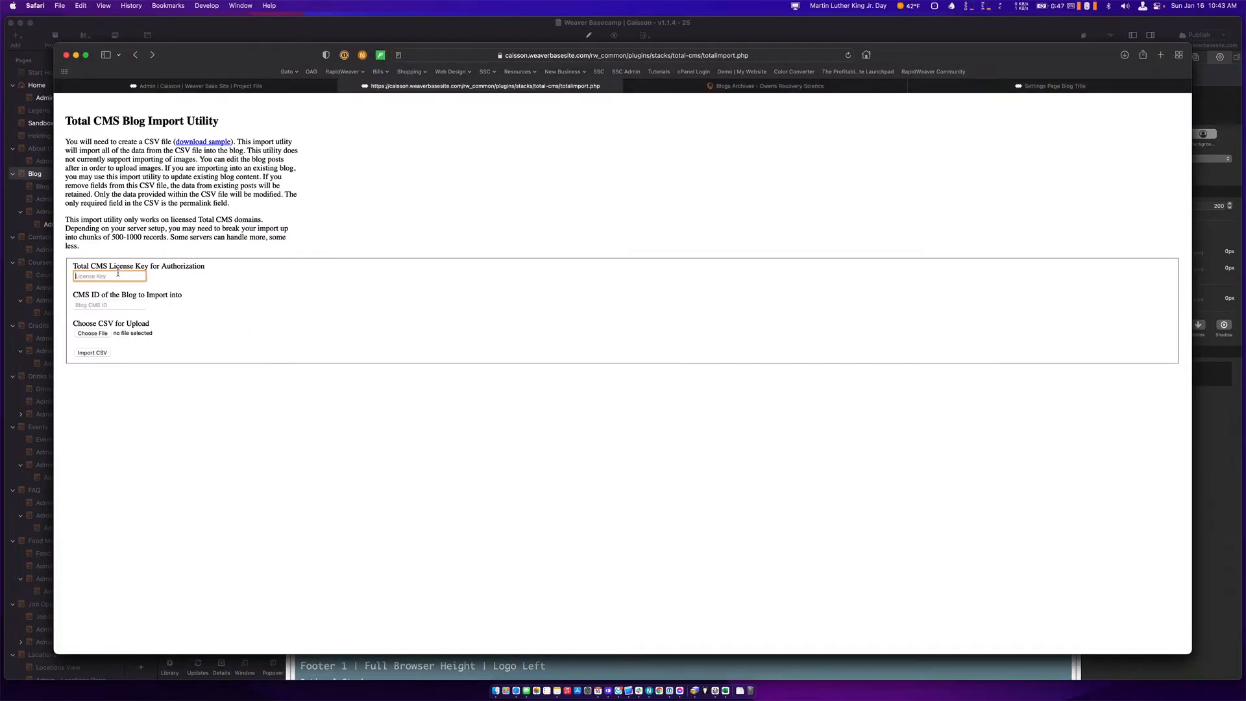
pyautogui.press('super+v')
pyautogui.click(101, 303)
pyautogui.write('b')
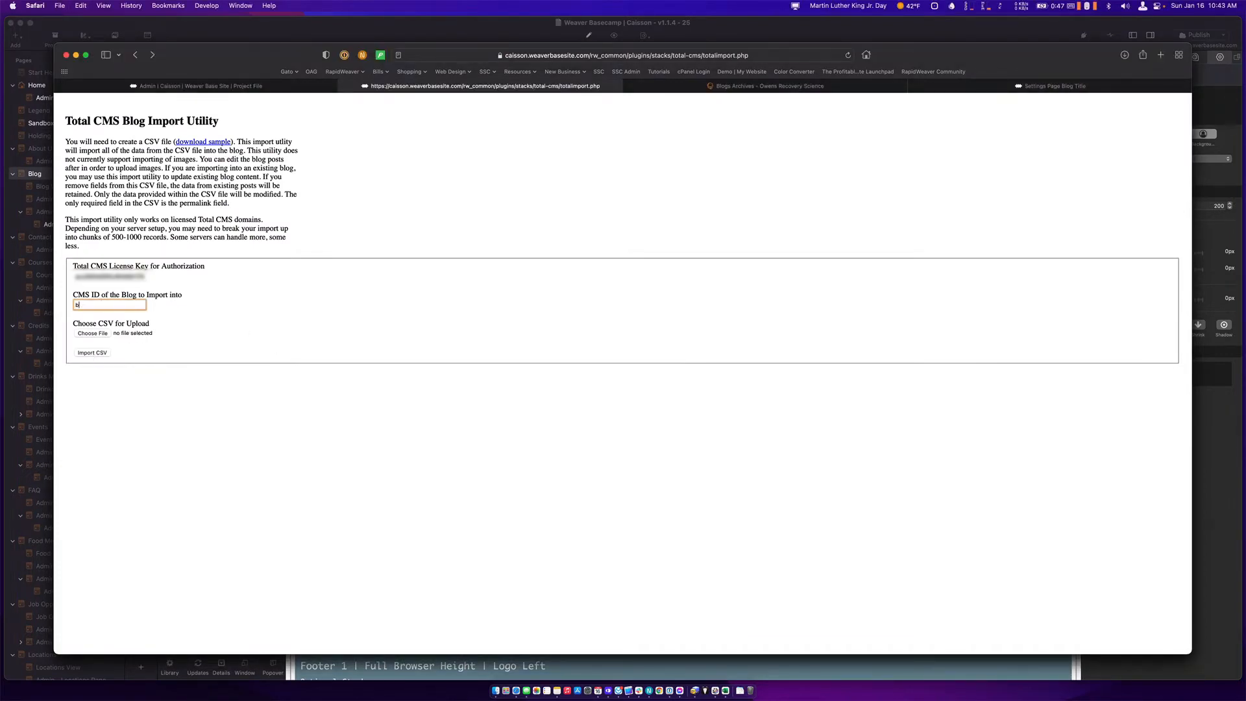
pyautogui.press('Tab')
pyautogui.press('Tab')
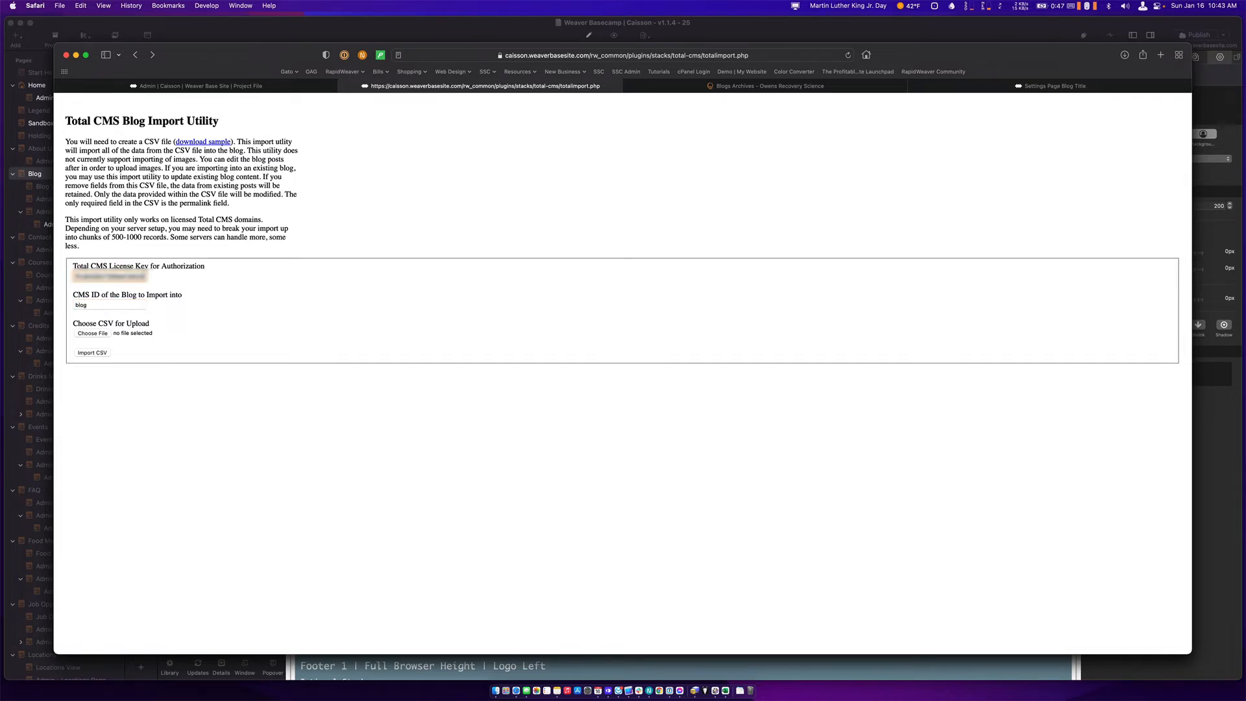
pyautogui.click(92, 333)
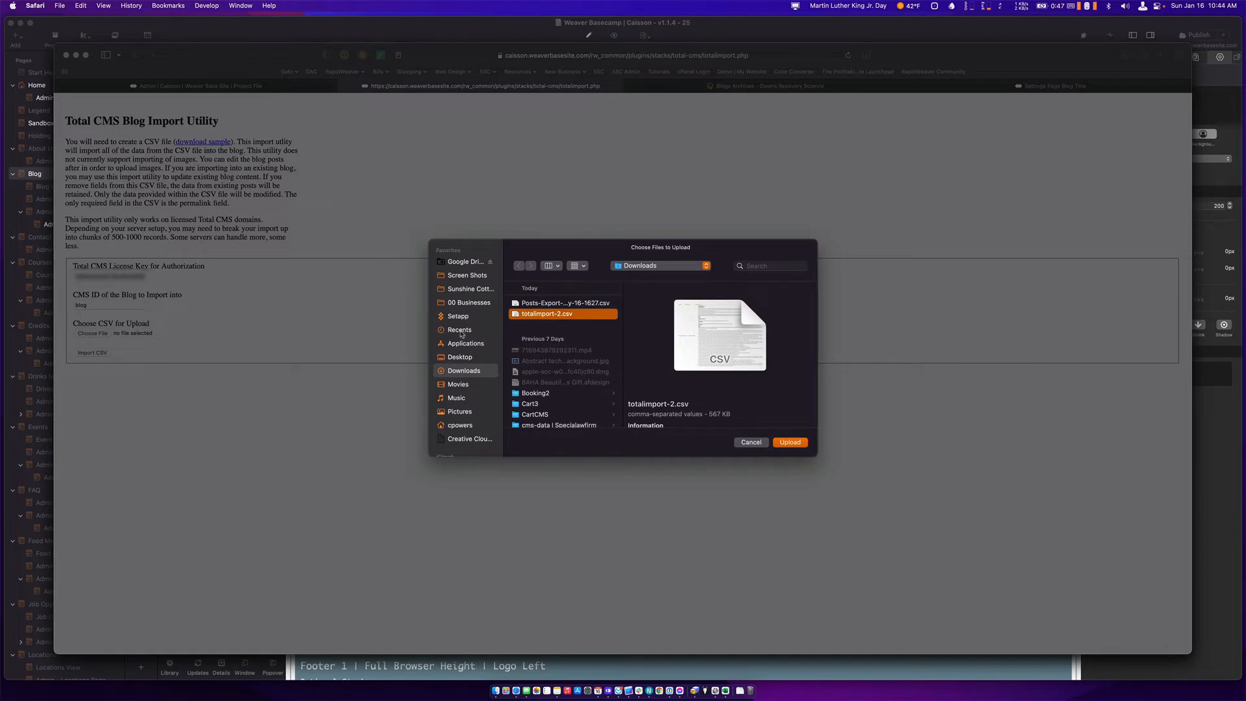
pyautogui.click(790, 443)
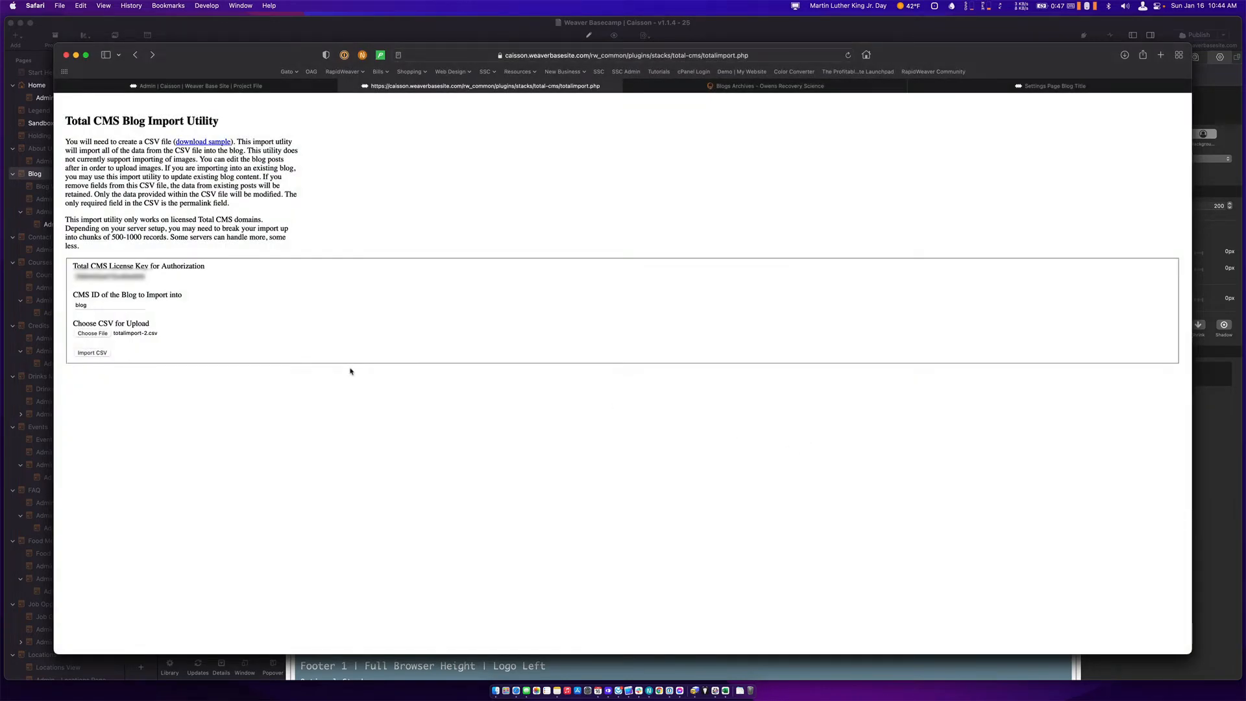
# Recheck the mapped columns of totalimport-2 in Excel and return to the import utility in Safari.
pyautogui.press('super+Tab')
pyautogui.press('super+Tab')
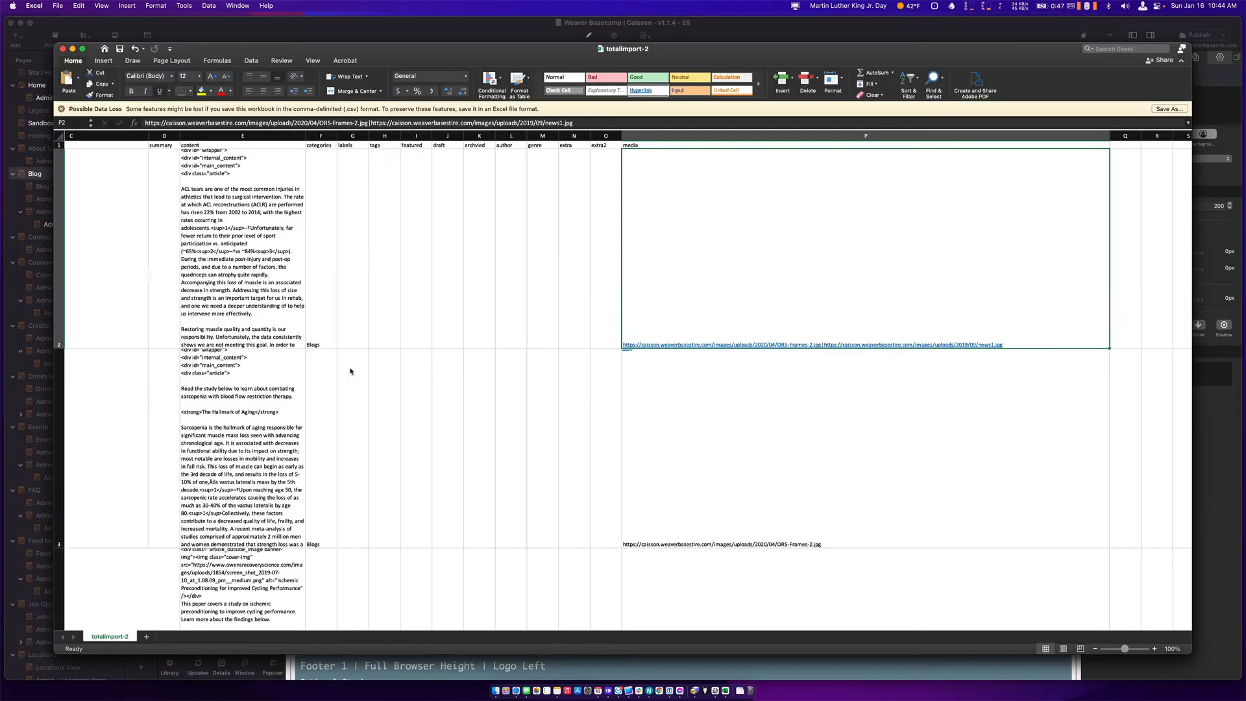
pyautogui.hscroll(-10, 350, 371)
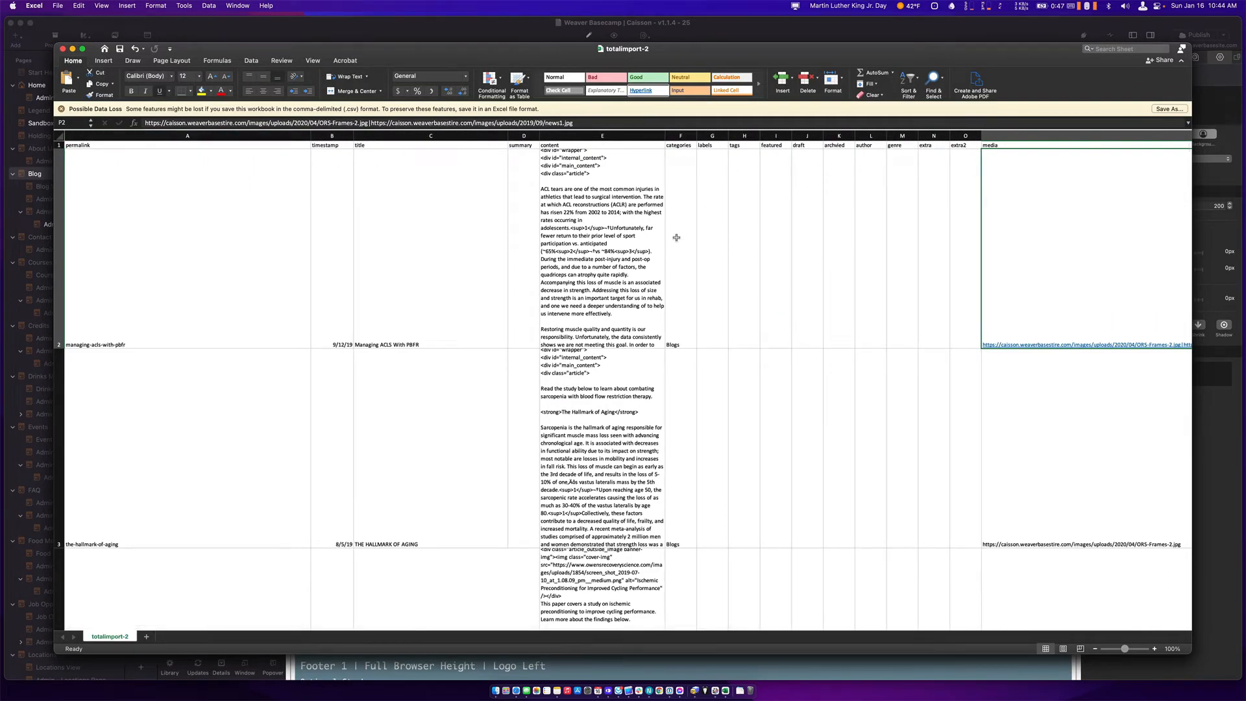
pyautogui.press('super+Tab')
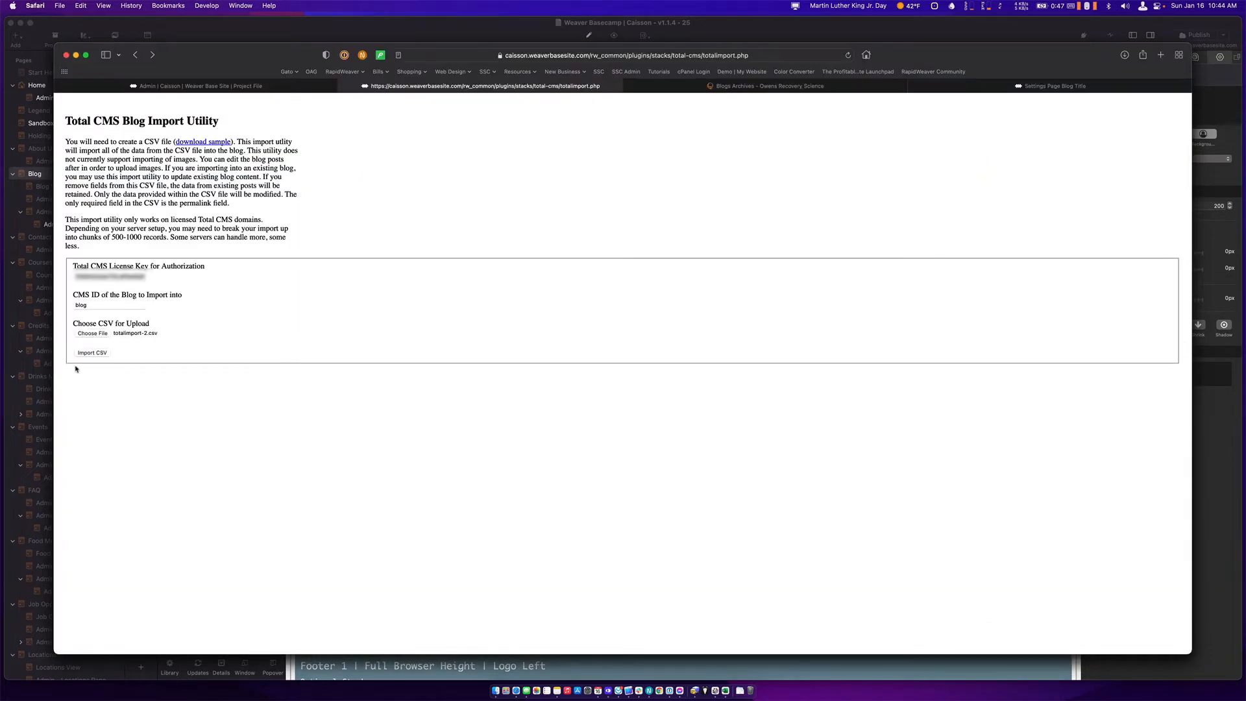
# Run the CSV import into the blog and review the full list of imported permalinks.
pyautogui.click(92, 353)
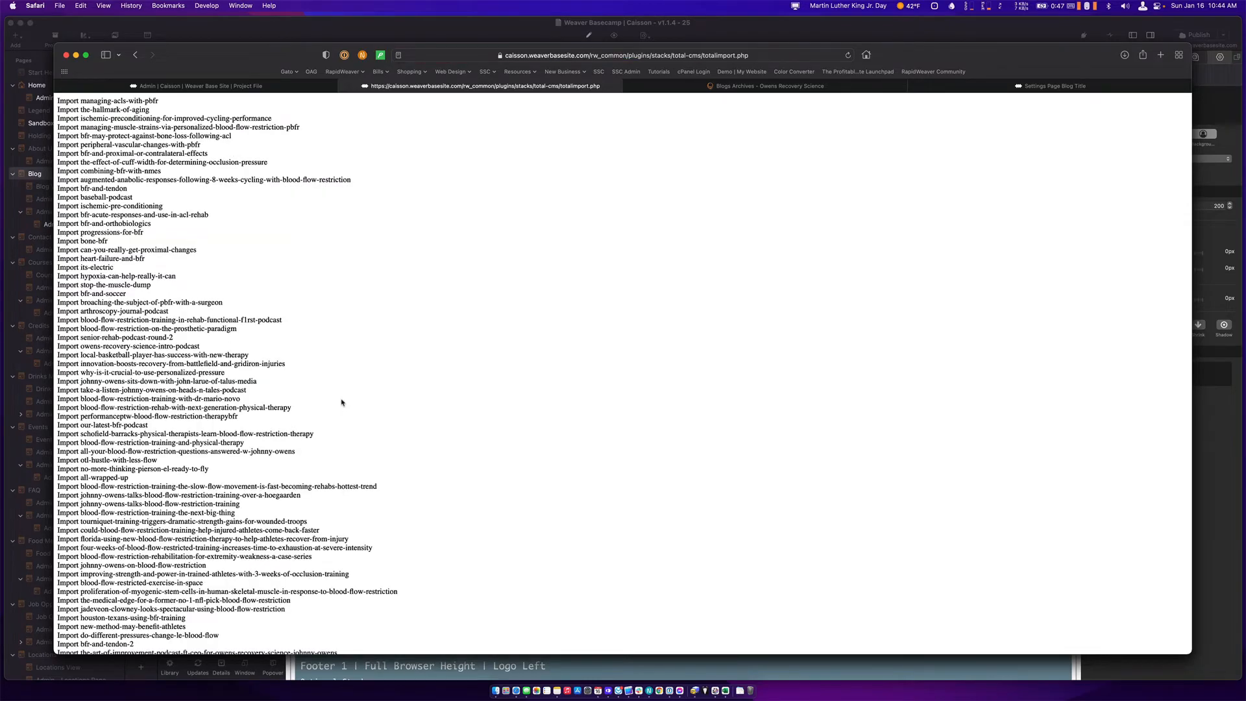
pyautogui.scroll(-20, 341, 403)
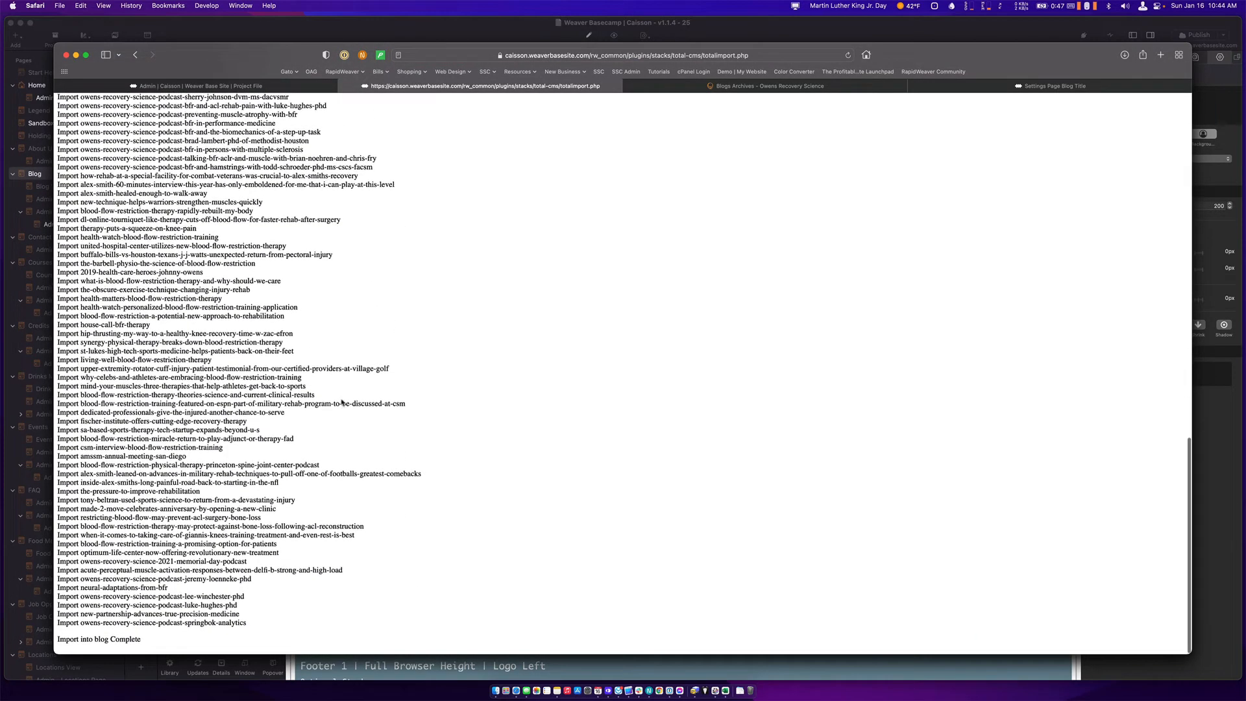
pyautogui.scroll(20, 341, 402)
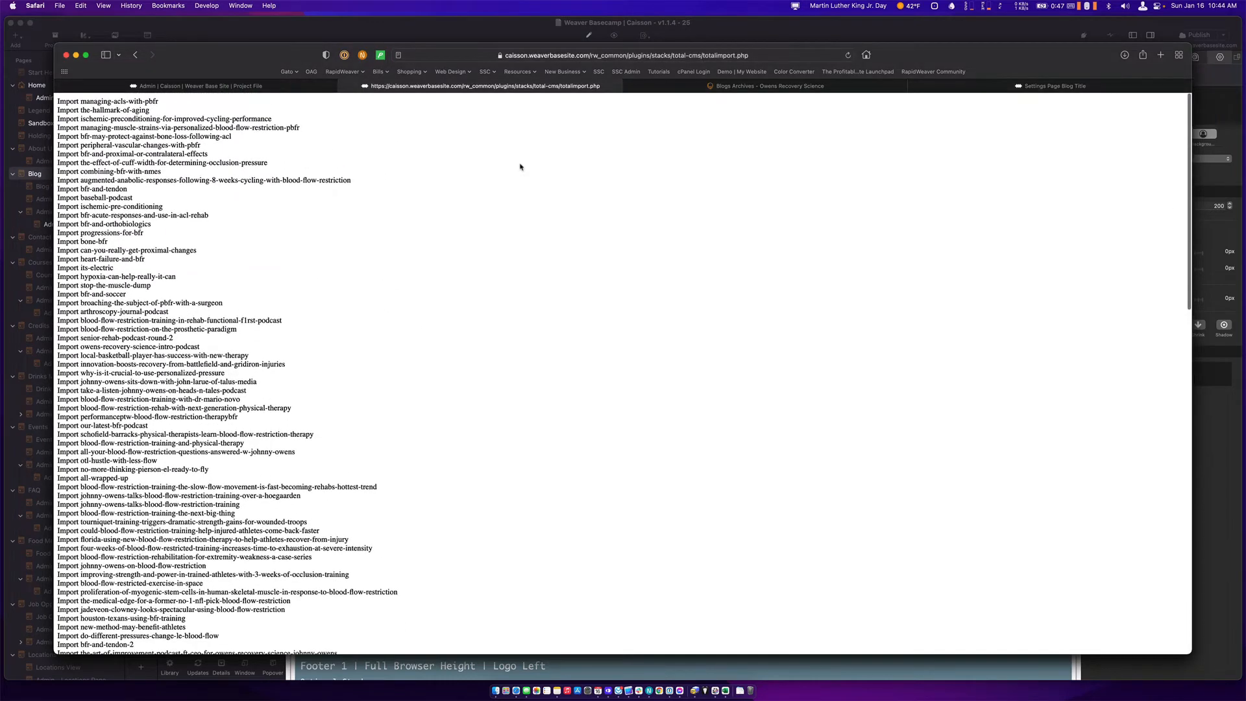
# Open the Blog Post list in the Caisson admin area and look through the imported posts.
pyautogui.click(240, 86)
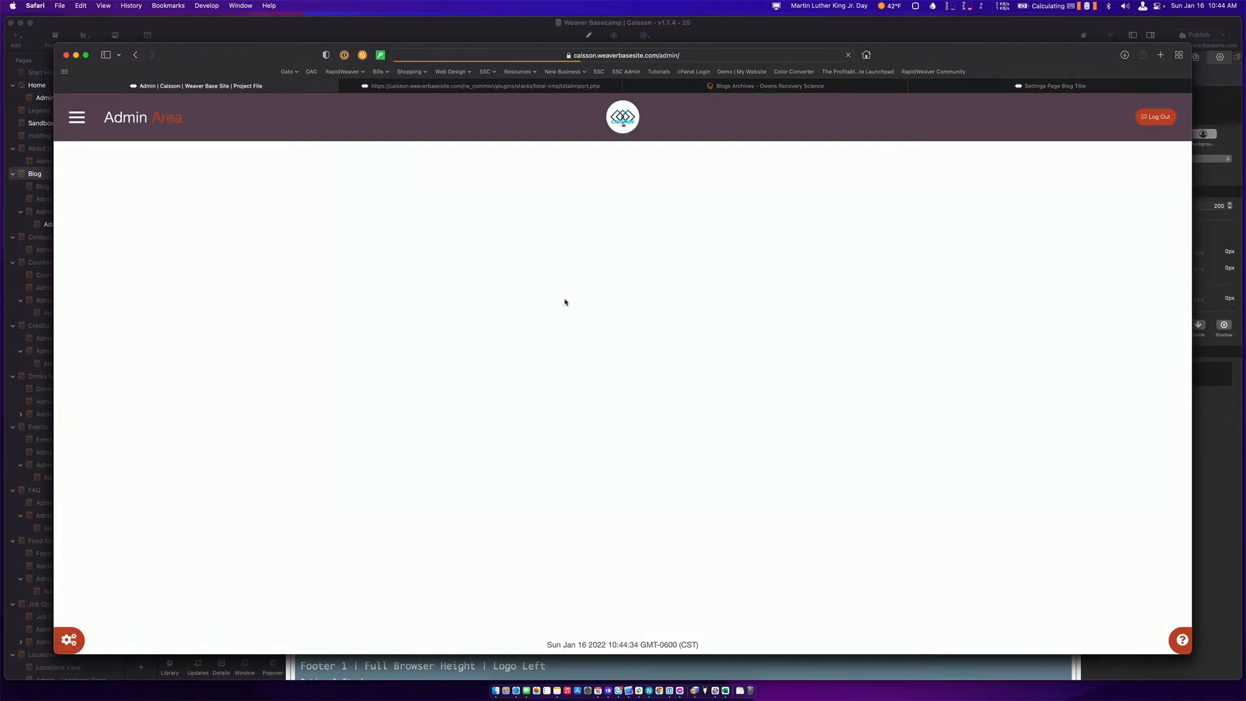
pyautogui.click(78, 118)
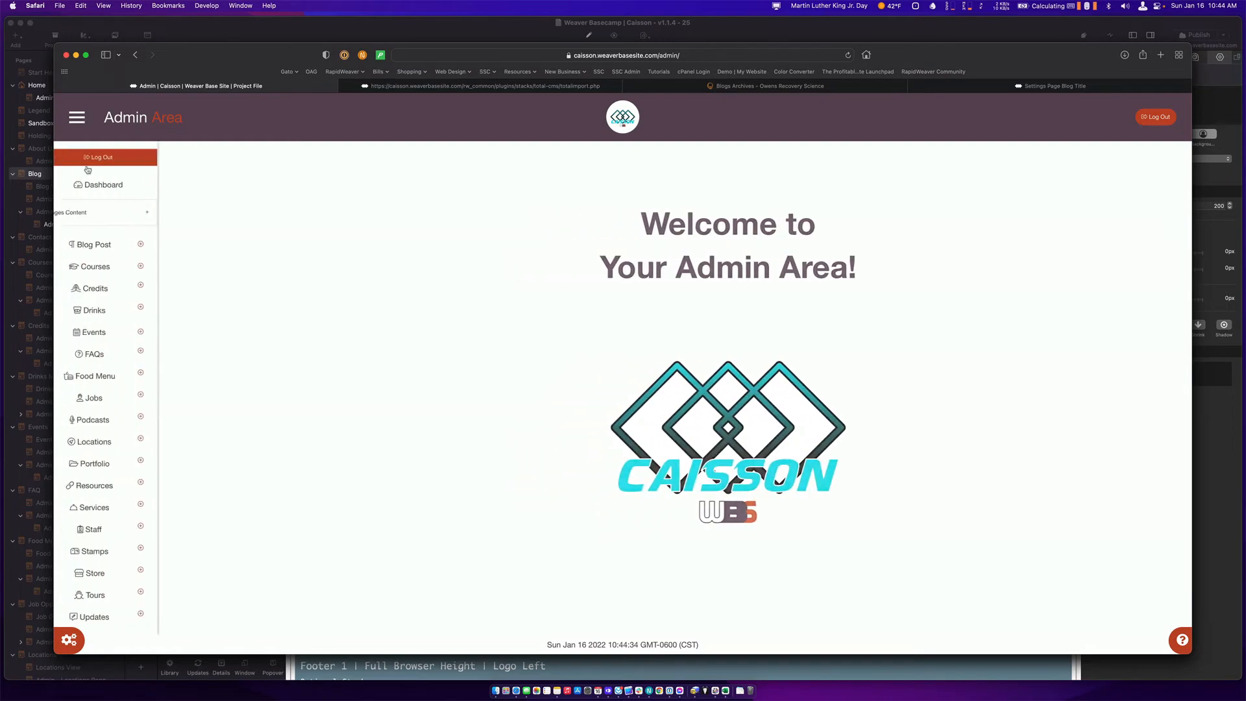
pyautogui.click(103, 243)
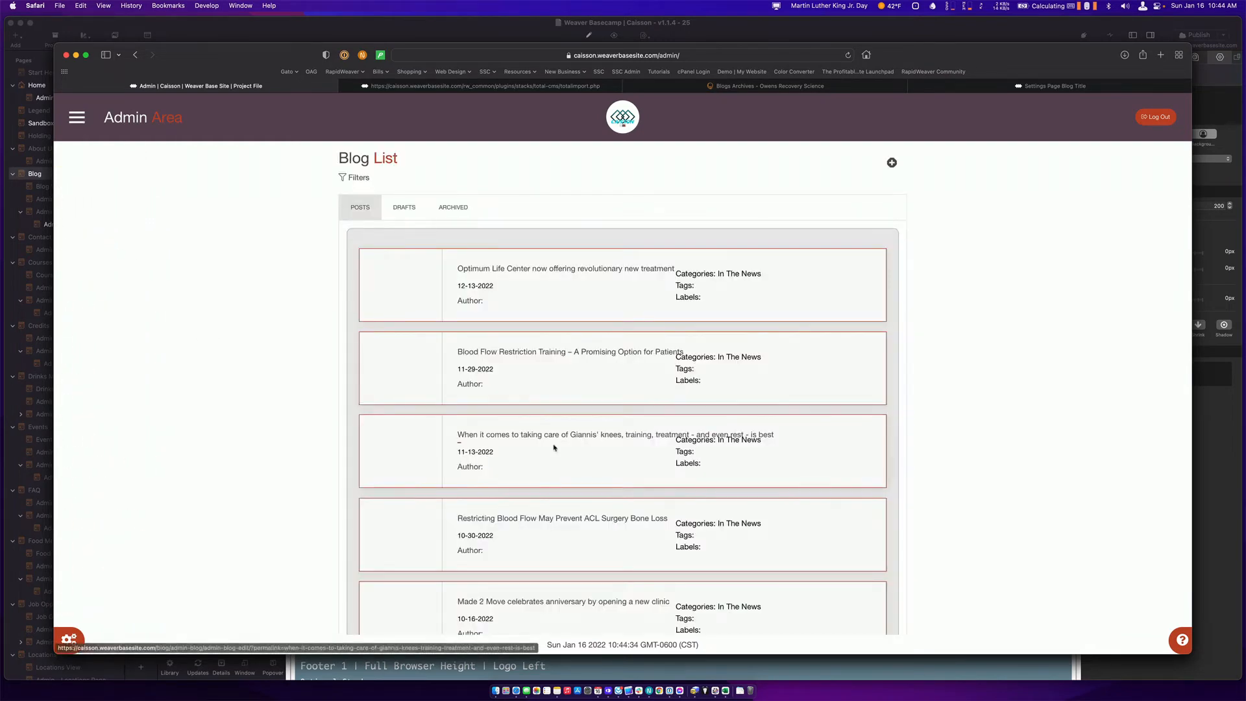
pyautogui.scroll(-12, 554, 446)
pyautogui.scroll(-10, 553, 447)
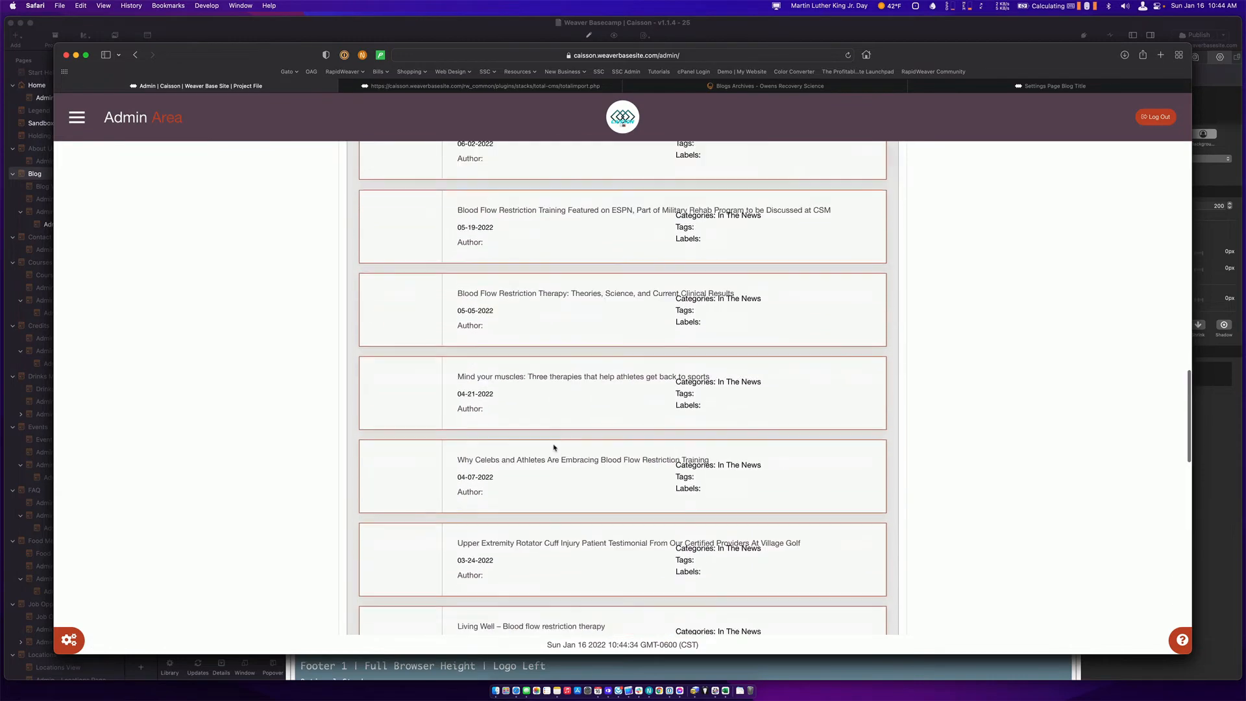
pyautogui.scroll(-5, 554, 446)
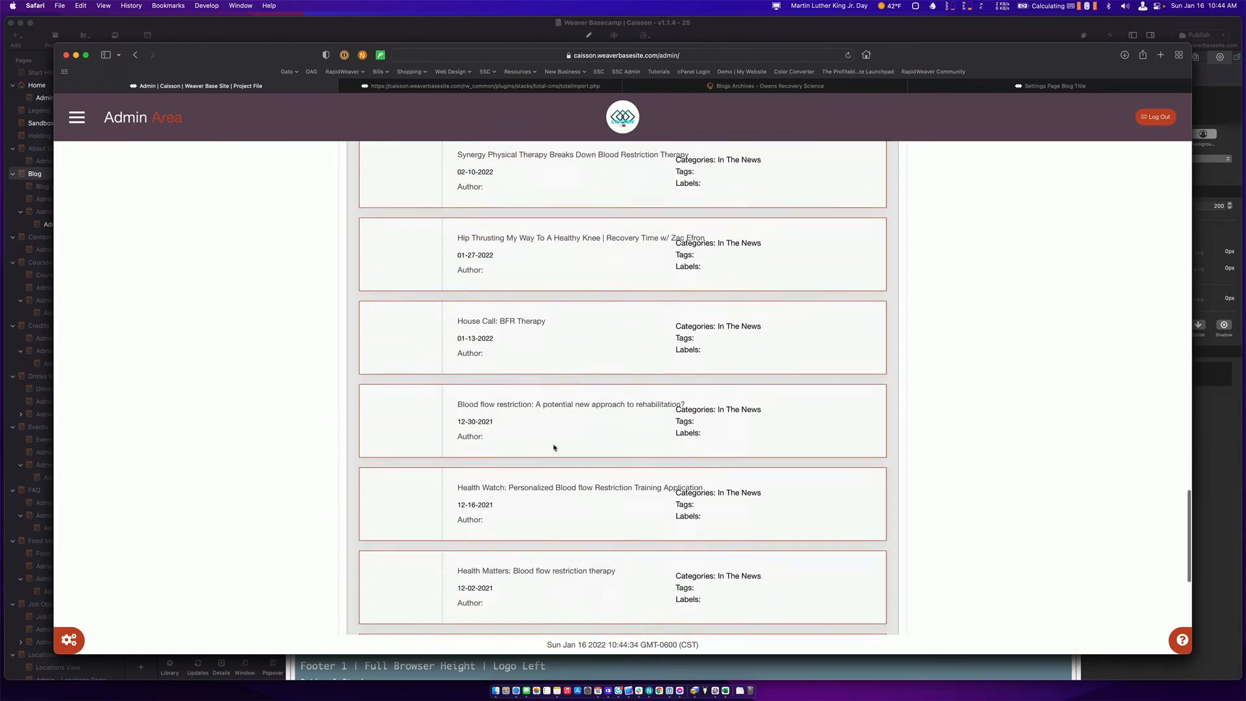
pyautogui.scroll(10, 467, 398)
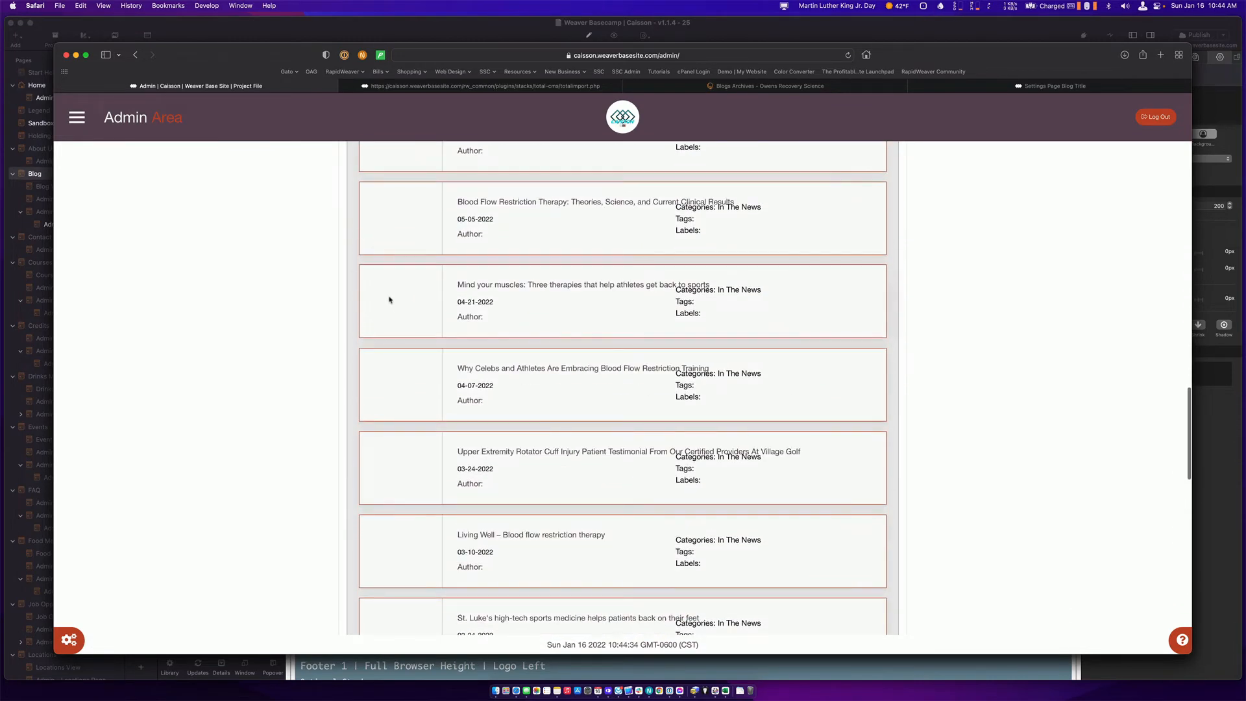
# Check how the imported posts appear in the grid on the local blog preview page.
pyautogui.click(1000, 90)
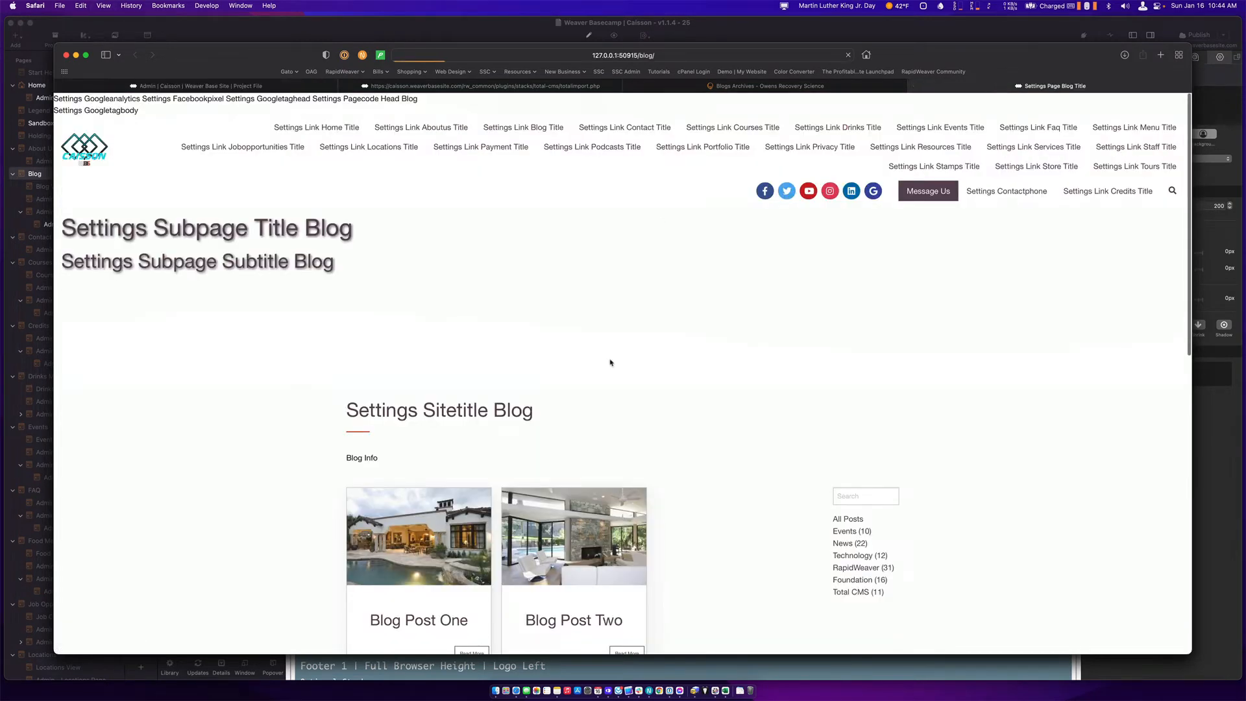
pyautogui.scroll(-4, 679, 442)
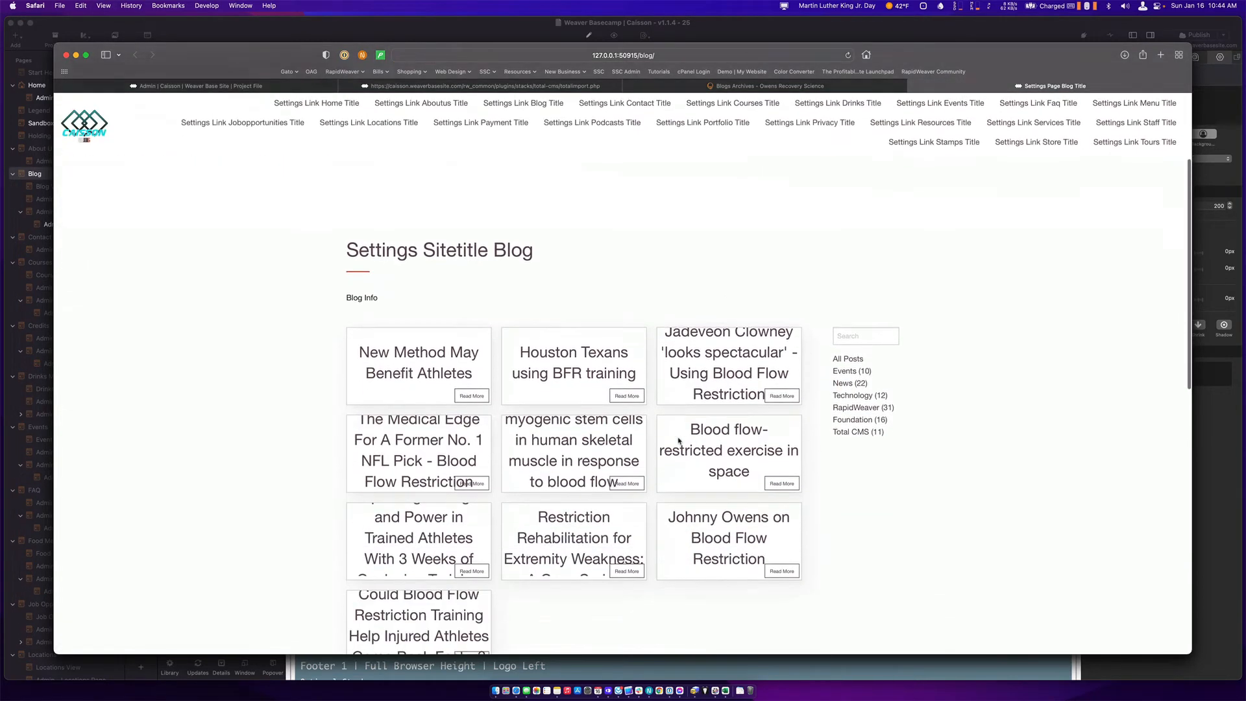
pyautogui.scroll(-5, 678, 442)
pyautogui.scroll(3, 678, 441)
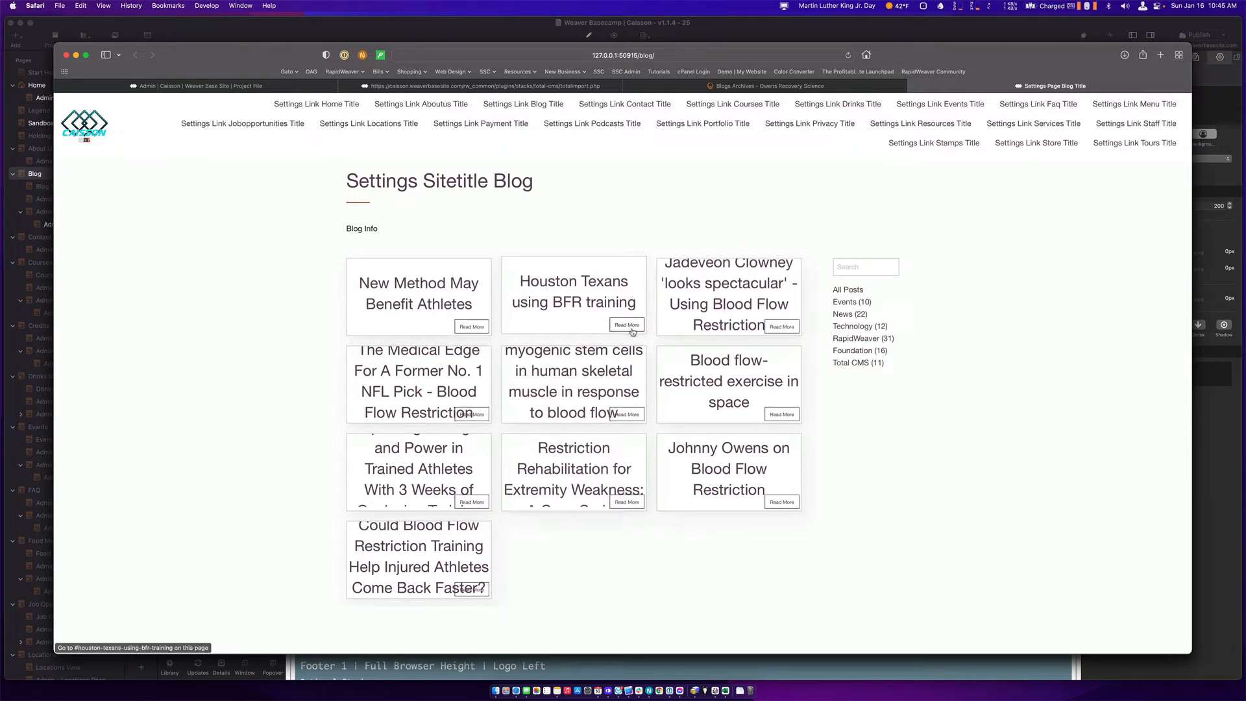
# Switch to RapidWeaver and add a Layout Rule to the Blog List, placed above the Image stack.
pyautogui.press('super+Tab')
pyautogui.press('super+Tab')
pyautogui.press('super+Tab')
pyautogui.press('super+Tab')
pyautogui.press('super+Tab')
pyautogui.press('super+Tab')
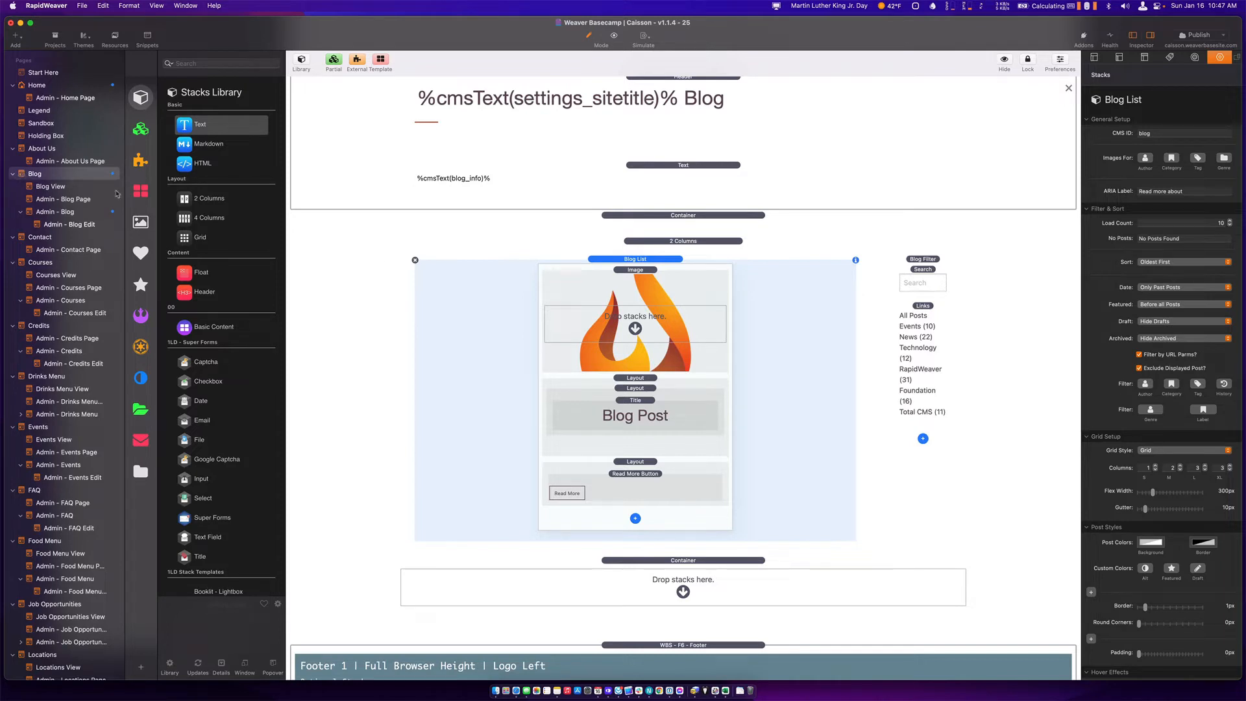
pyautogui.click(637, 292)
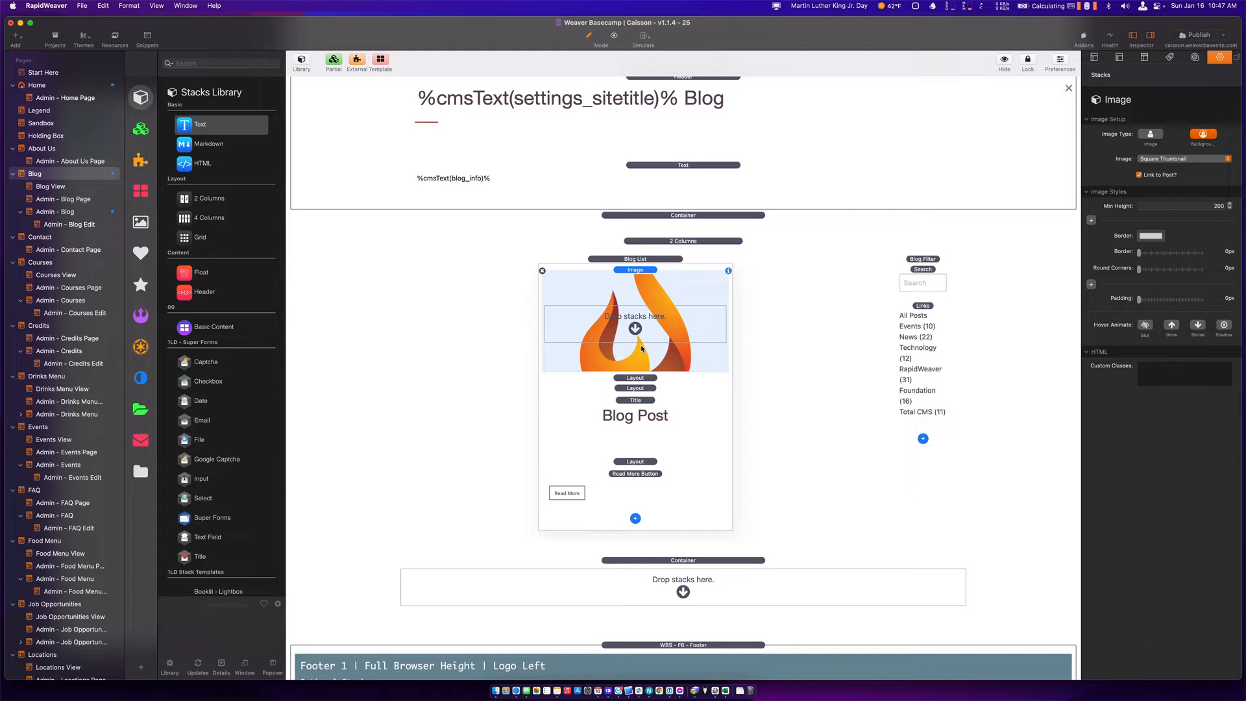
pyautogui.click(635, 517)
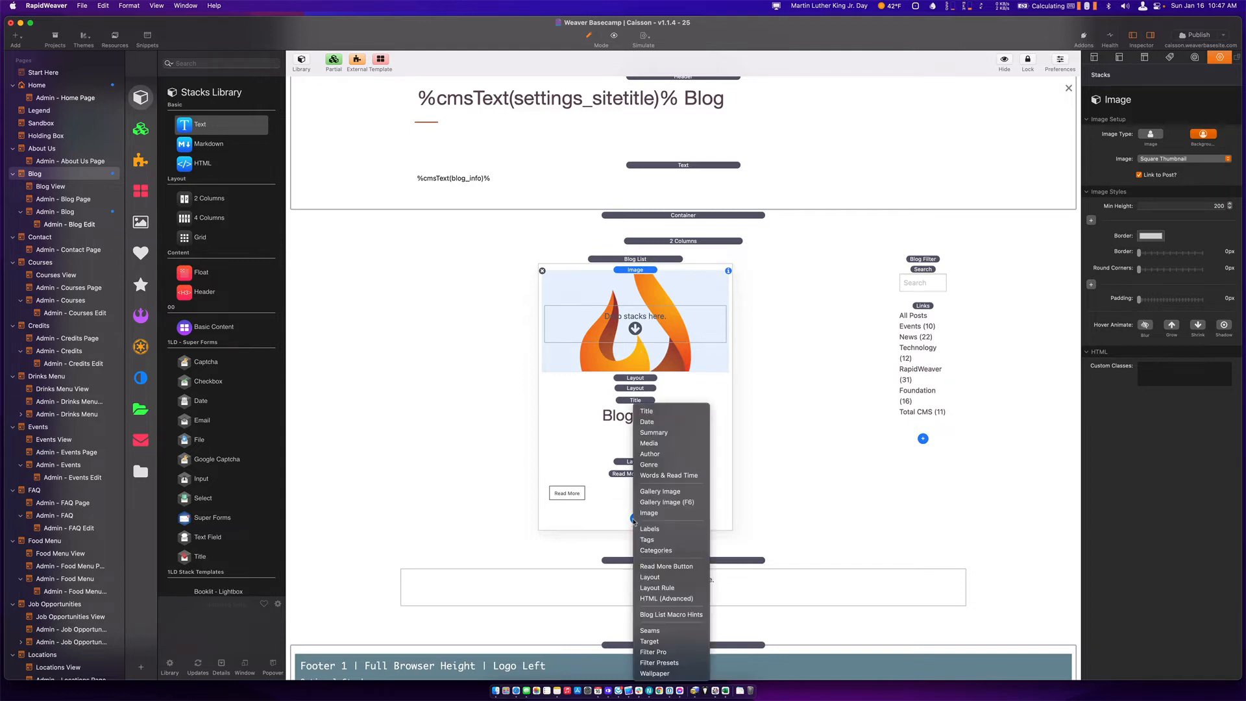
pyautogui.click(657, 587)
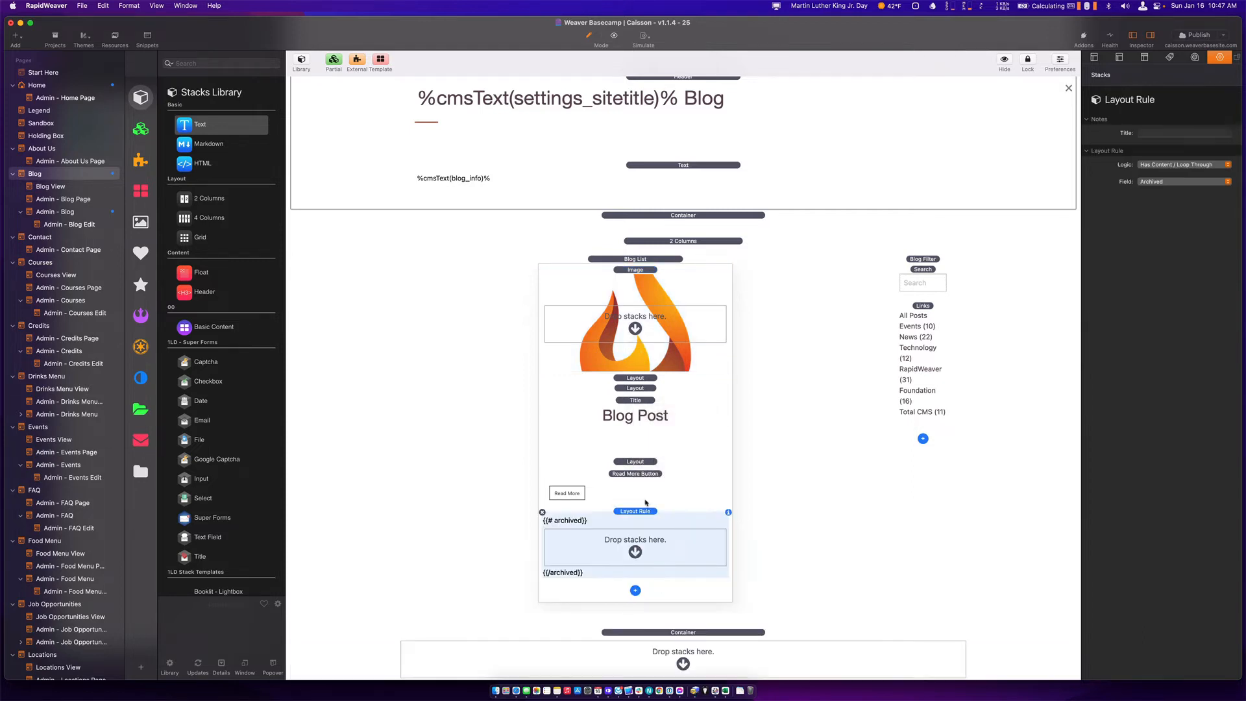
pyautogui.moveTo(642, 512); pyautogui.dragTo(654, 284)
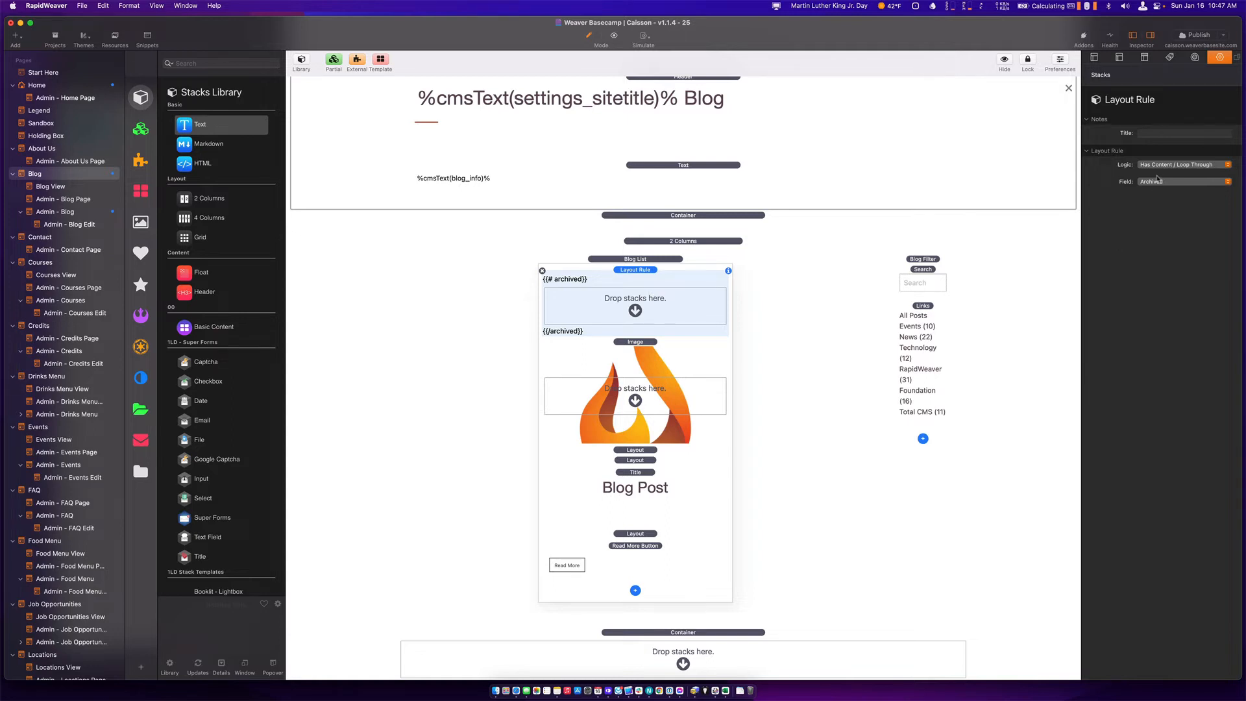
# Set the Layout Rule's logic to No Content / Empty and its field to Image.
pyautogui.click(1158, 165)
pyautogui.click(1156, 175)
pyautogui.click(1151, 182)
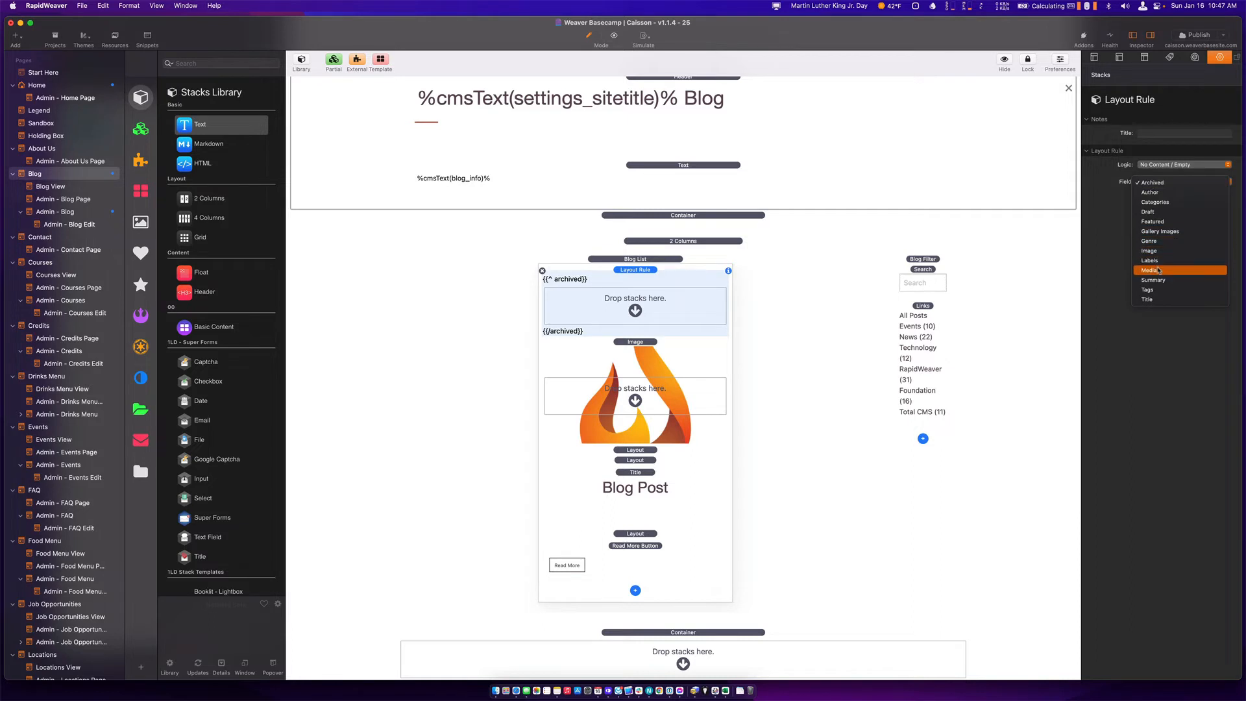
pyautogui.click(1149, 250)
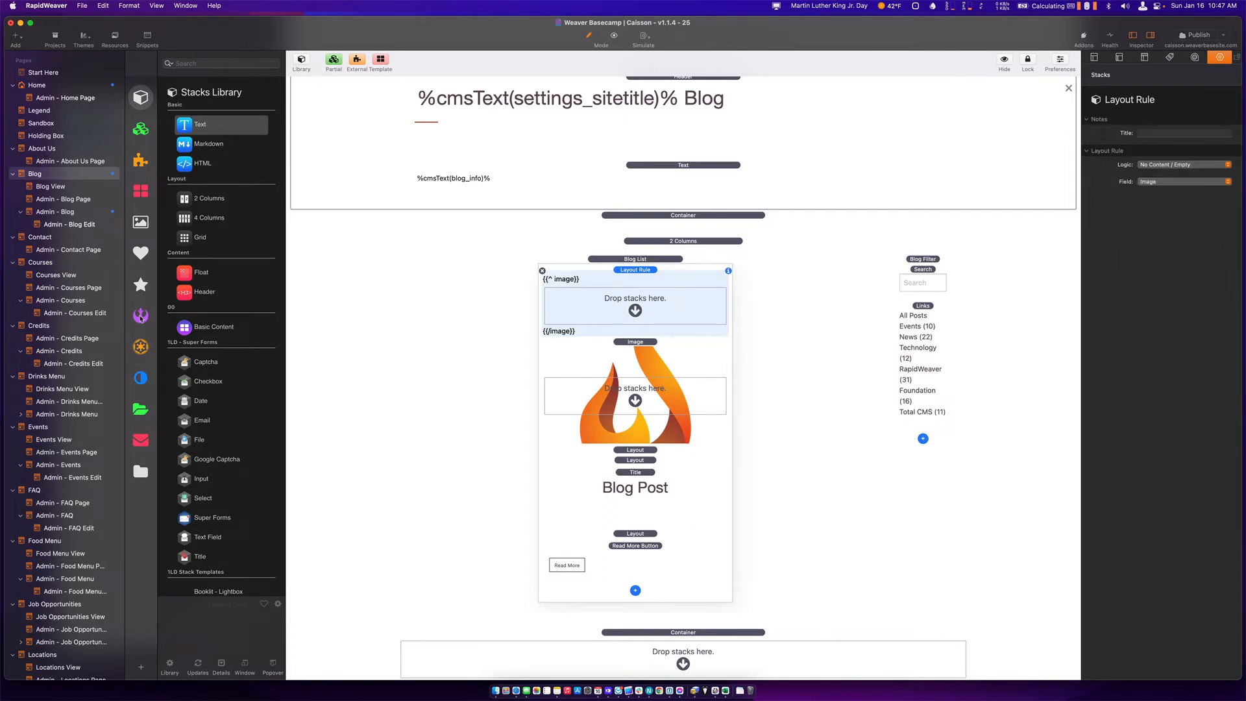
# Find the Weavers Space Picture stack with the search text pict and place it inside the Layout Rule.
pyautogui.click(141, 316)
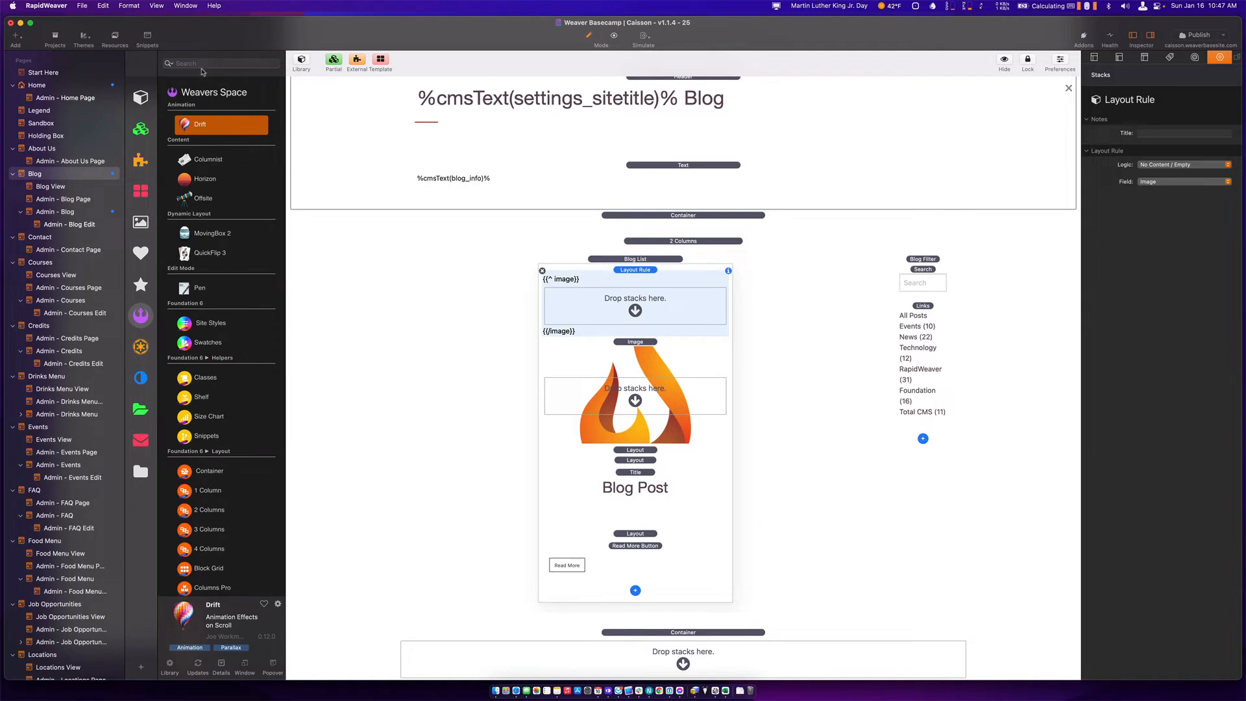
pyautogui.click(201, 65)
pyautogui.write('pict')
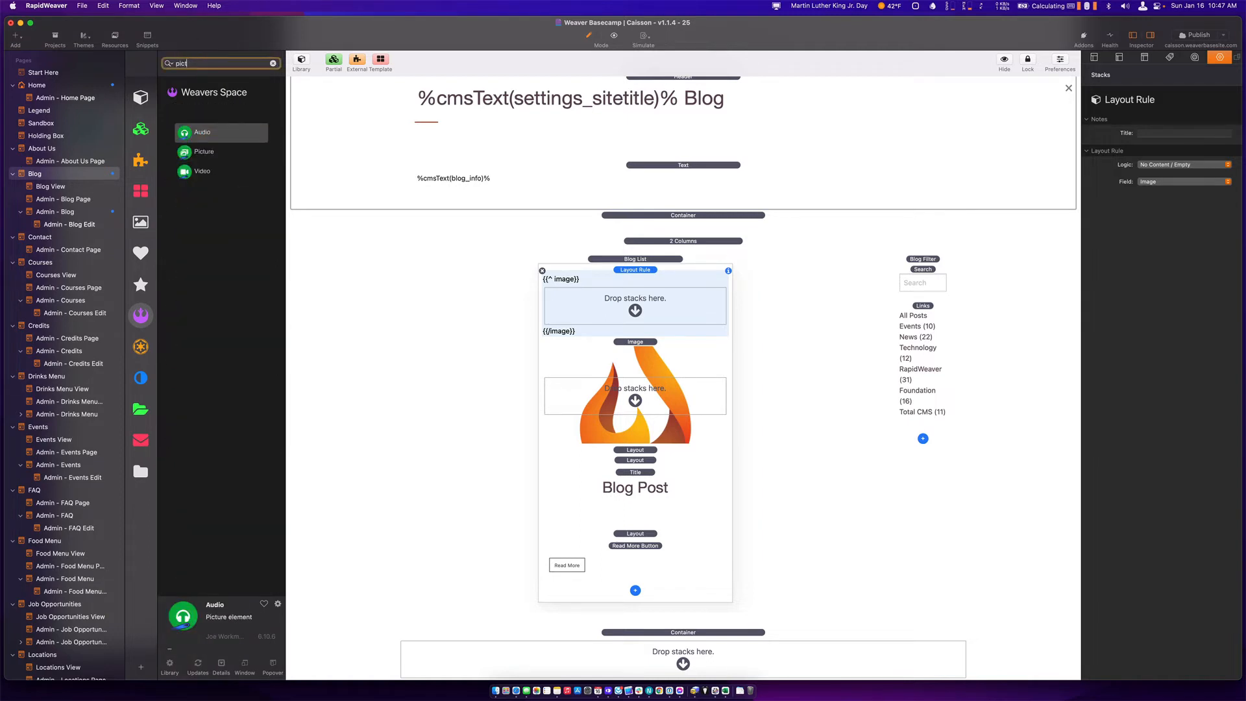
pyautogui.click(186, 155)
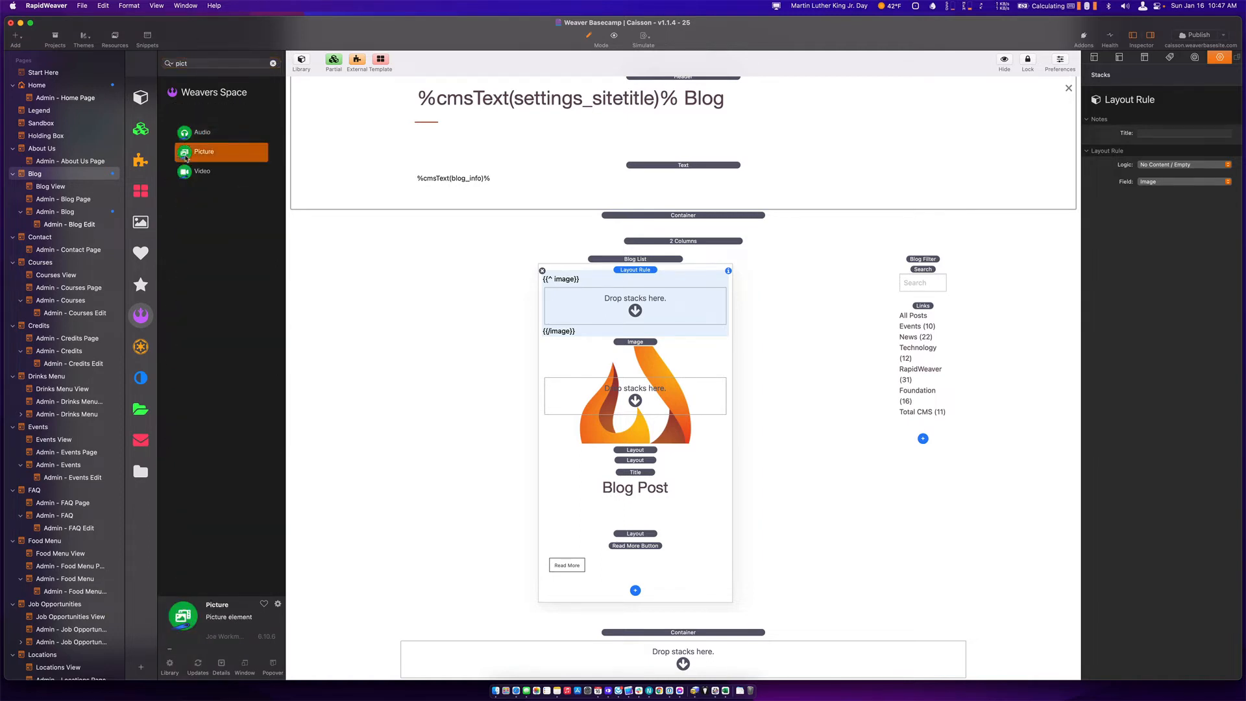
pyautogui.moveTo(186, 158); pyautogui.dragTo(622, 299)
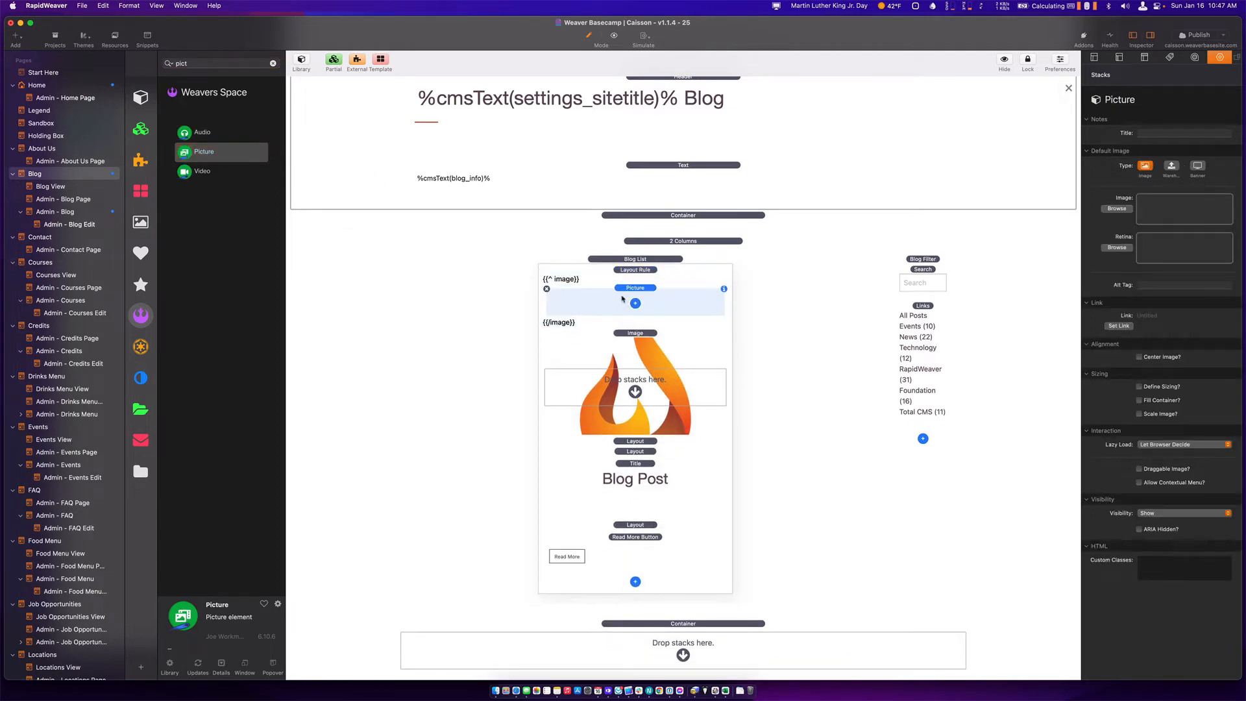
# Make the Picture stack use a warehoused image and set its image URL to {{{media}}}.
pyautogui.click(1171, 166)
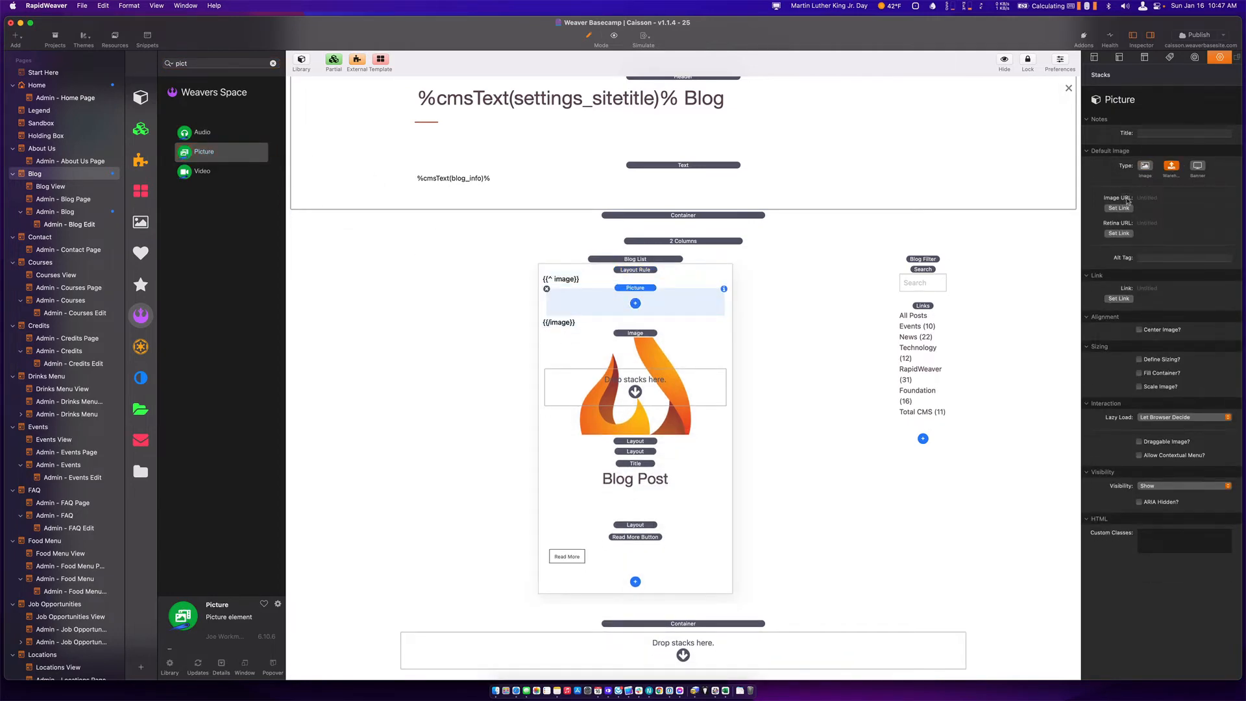
pyautogui.click(1118, 207)
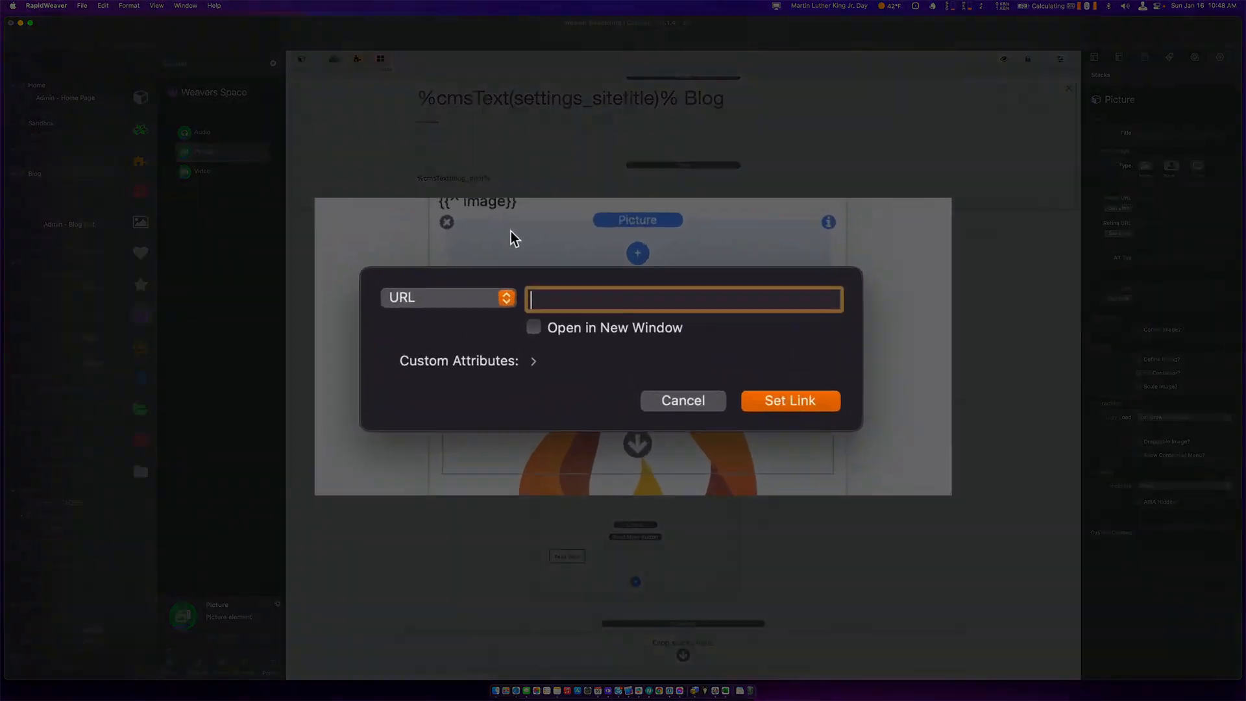
pyautogui.write('{{{}}}')
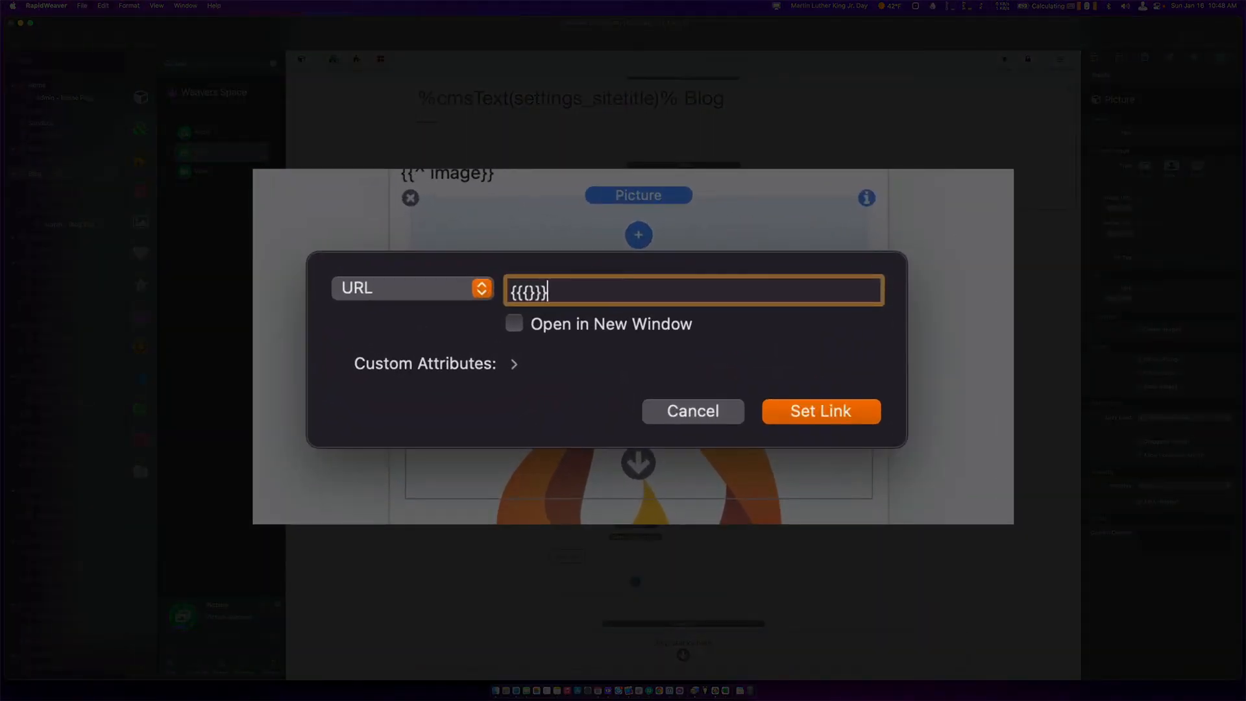
pyautogui.press('Left')
pyautogui.press('Left')
pyautogui.write('media')
pyautogui.press('Return')
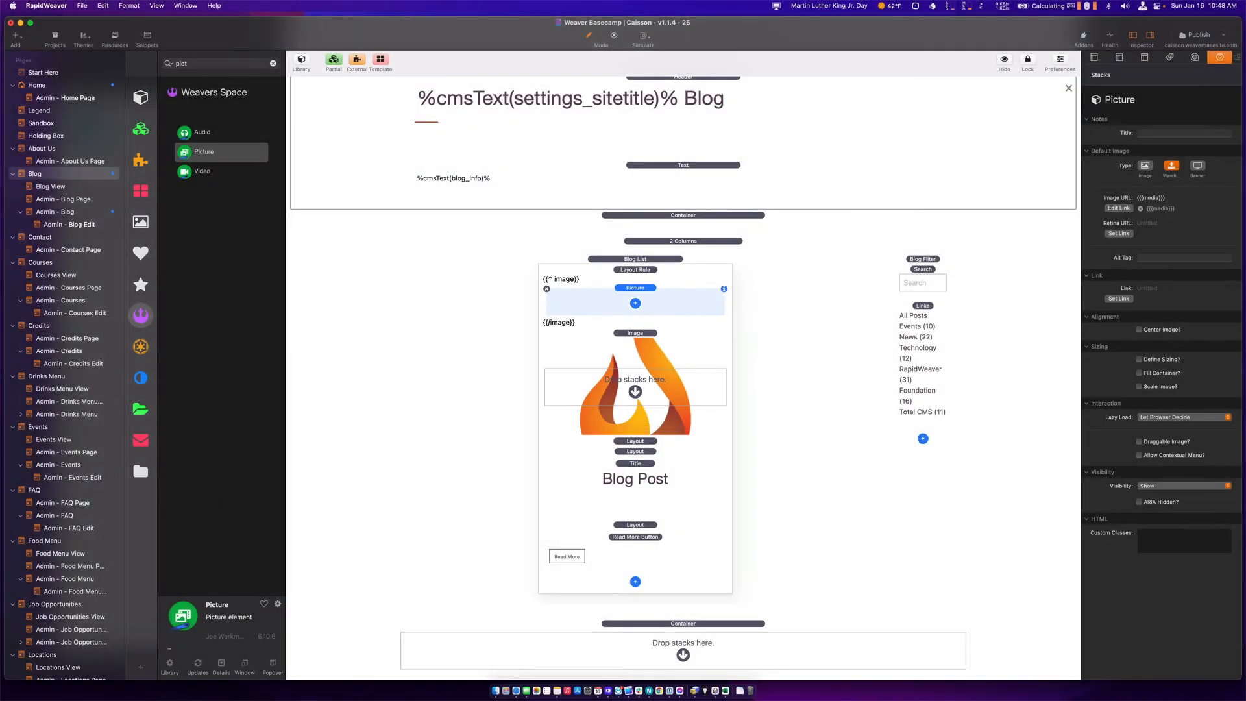
pyautogui.press('super+Tab')
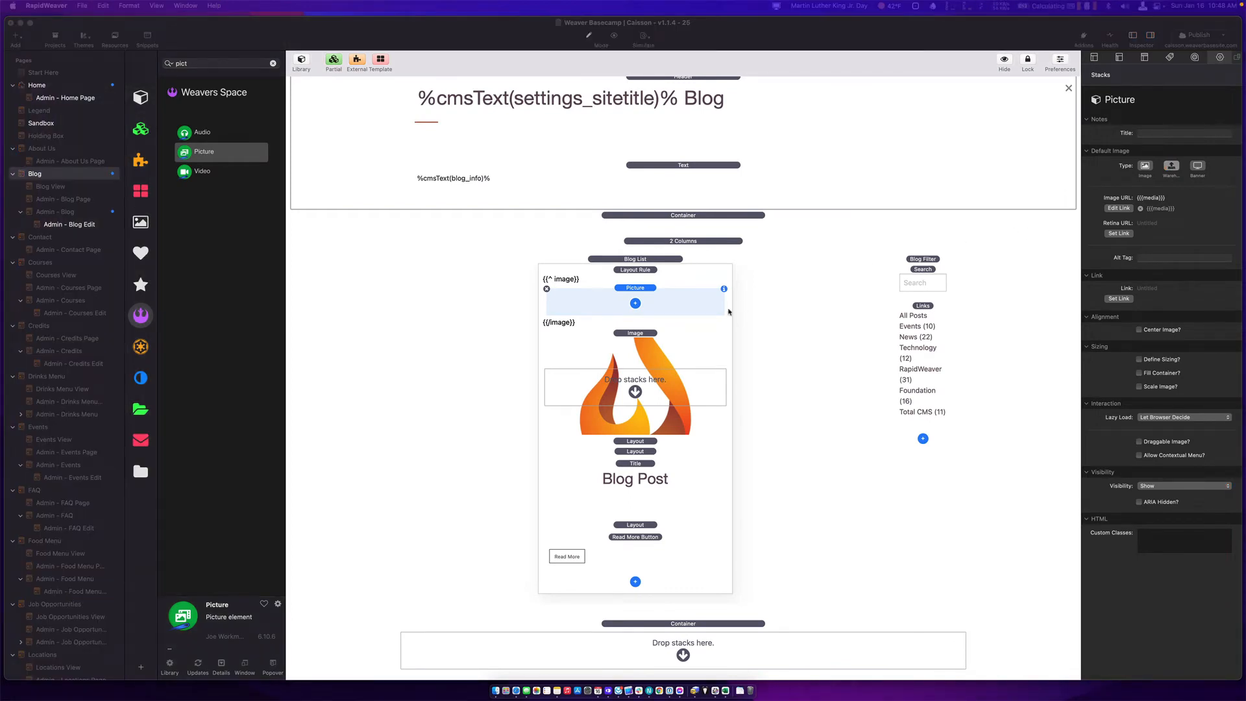
pyautogui.click(665, 308)
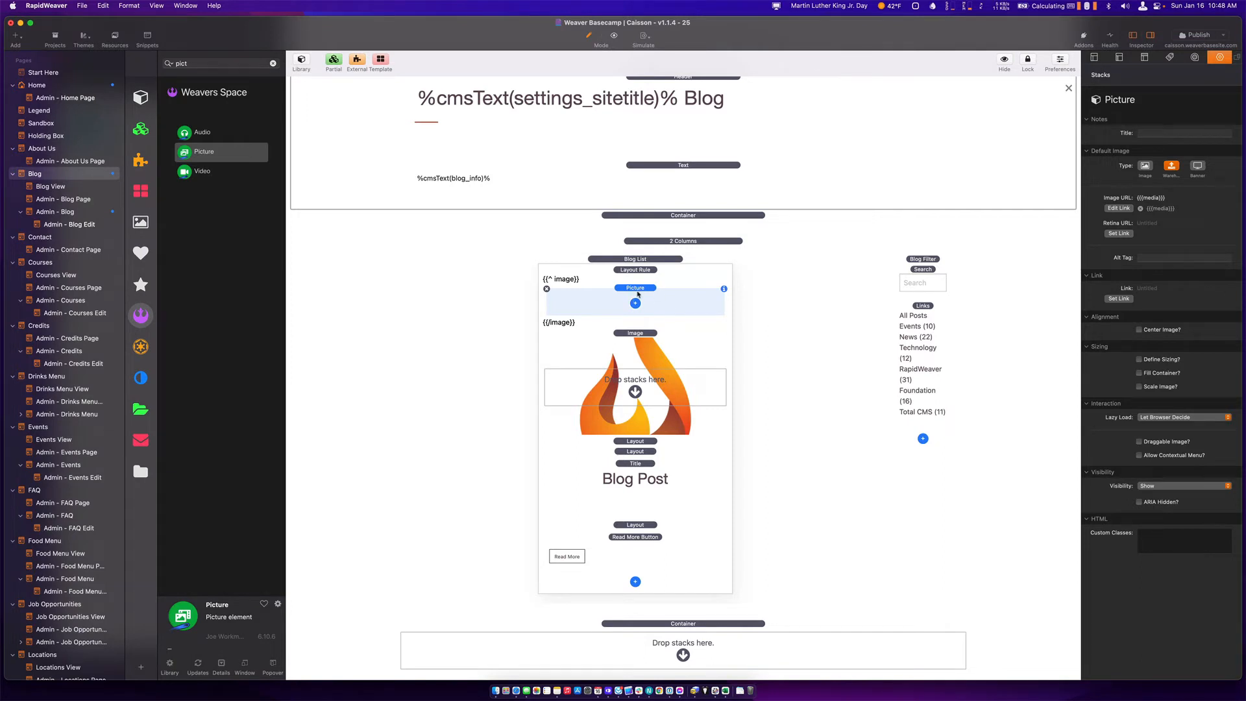
pyautogui.click(635, 270)
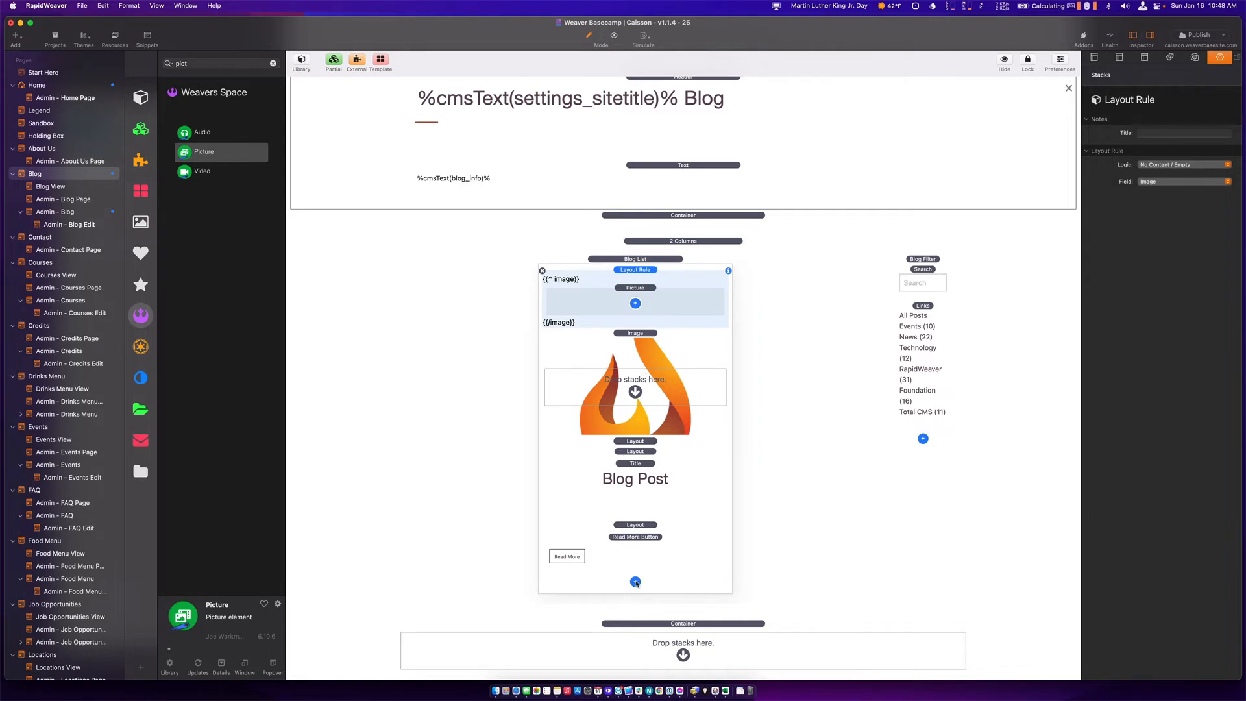
# Add a second Layout Rule to the Blog List, placed directly below the Image stack.
pyautogui.click(635, 582)
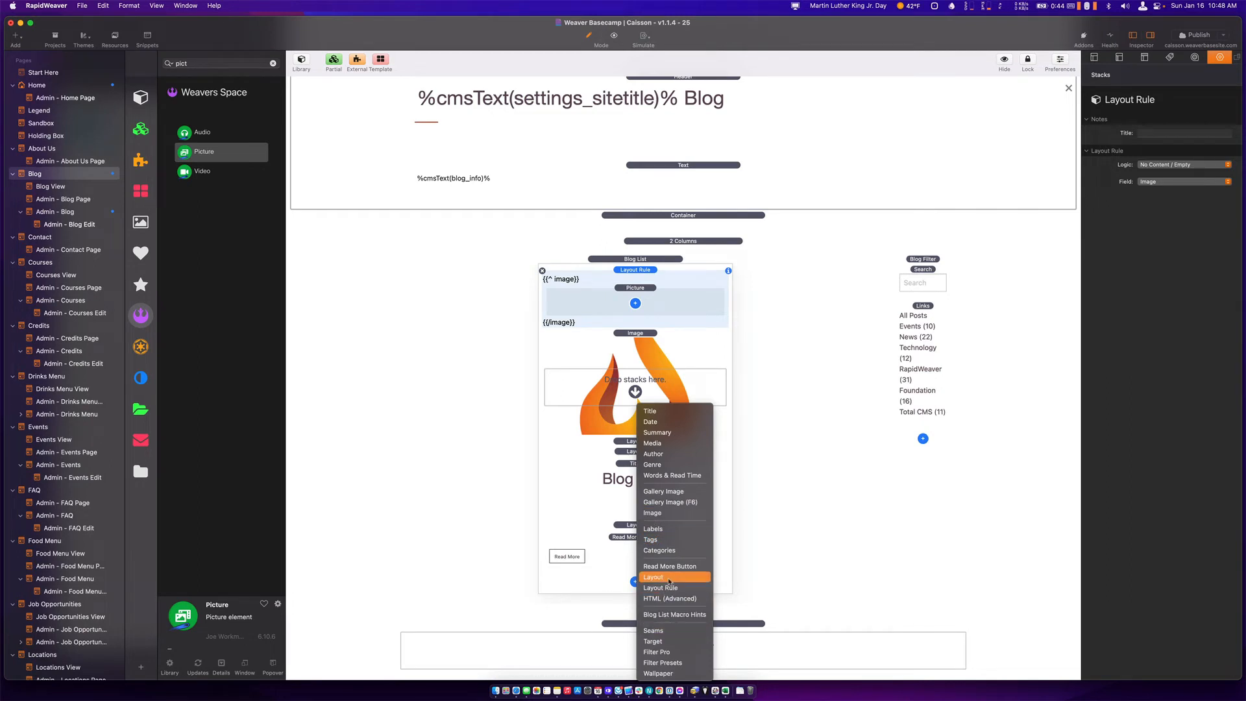
pyautogui.click(669, 587)
pyautogui.moveTo(635, 575); pyautogui.dragTo(641, 445)
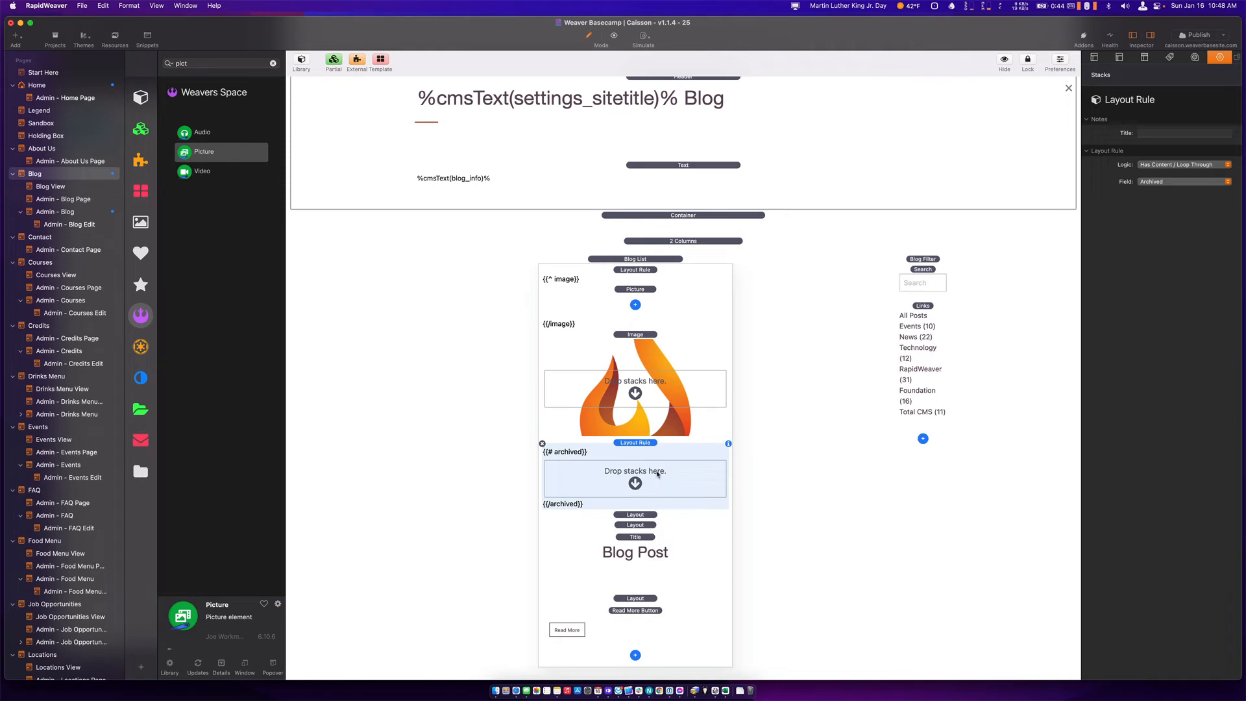
# Set the second Layout Rule's field to Image and nest the Image stack inside that rule.
pyautogui.scroll(-3, 656, 474)
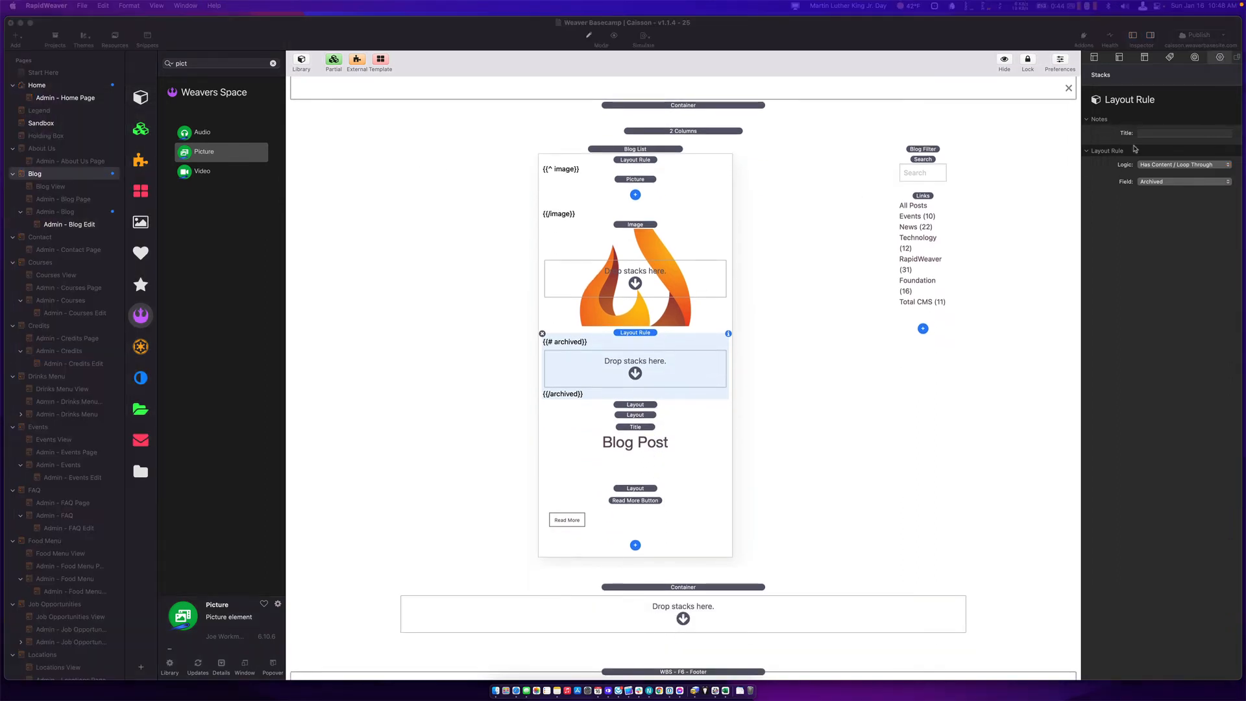
pyautogui.click(1129, 167)
pyautogui.click(1152, 181)
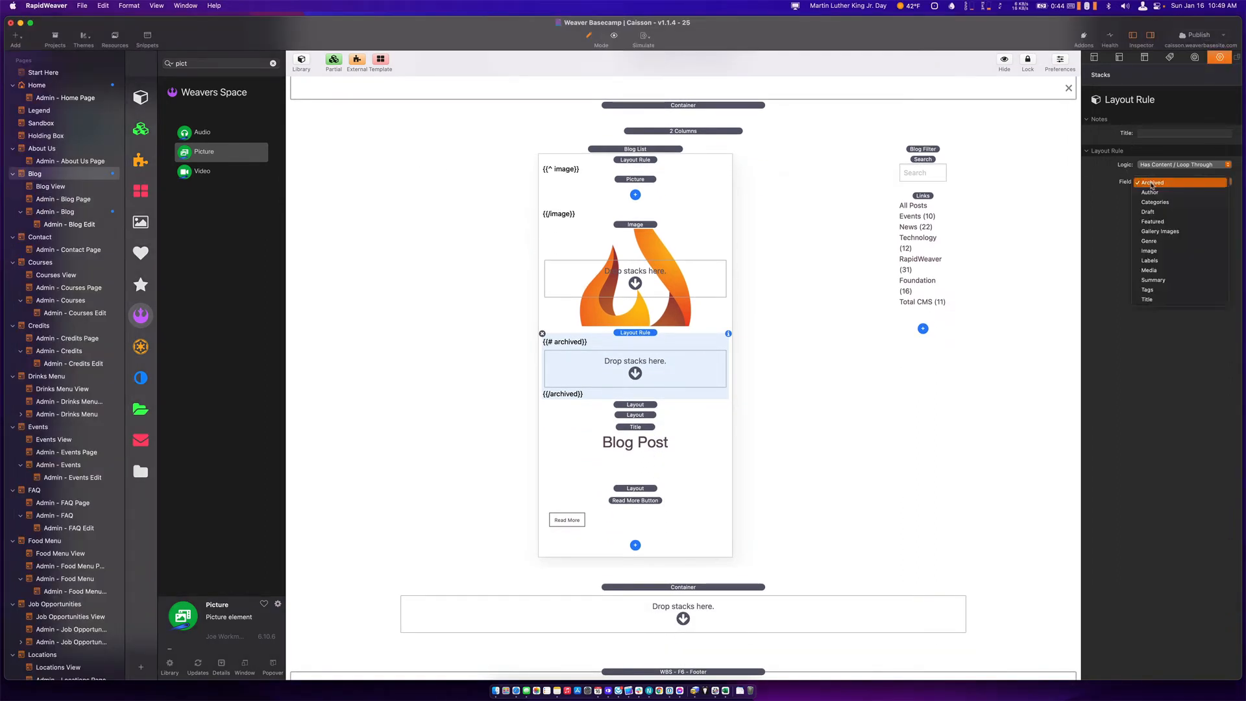
pyautogui.click(1149, 250)
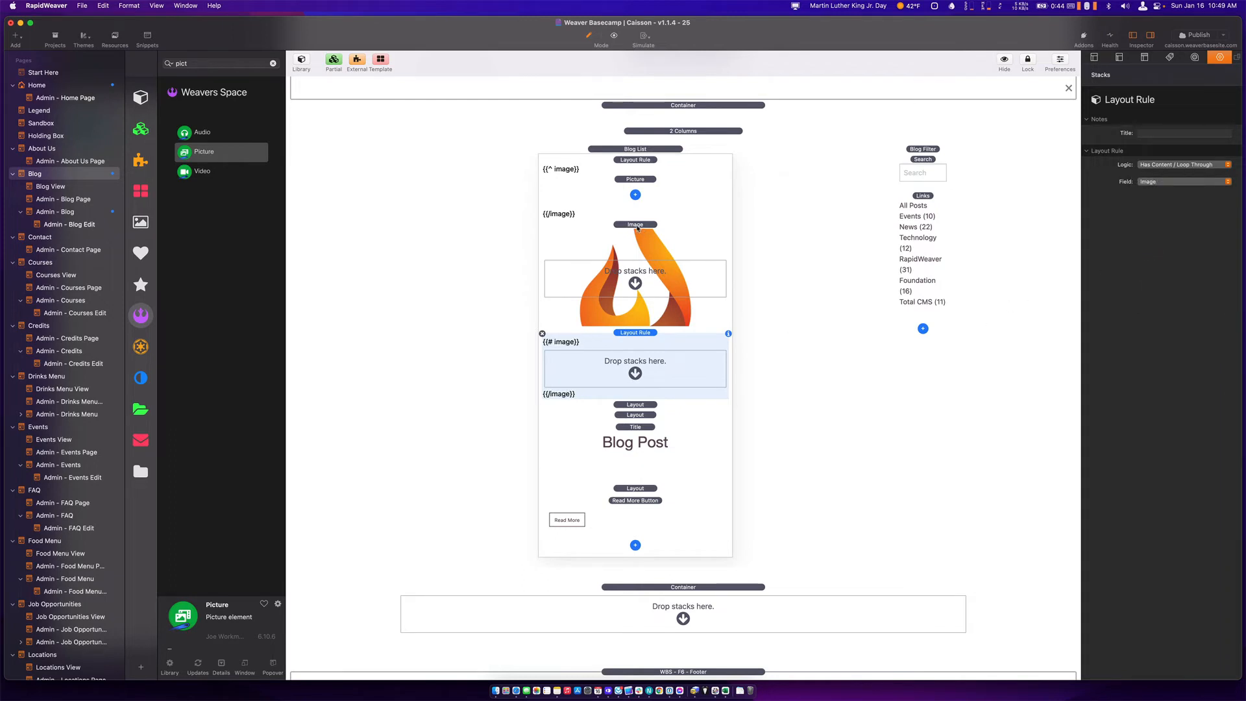
pyautogui.click(635, 229)
pyautogui.moveTo(629, 228); pyautogui.dragTo(626, 373)
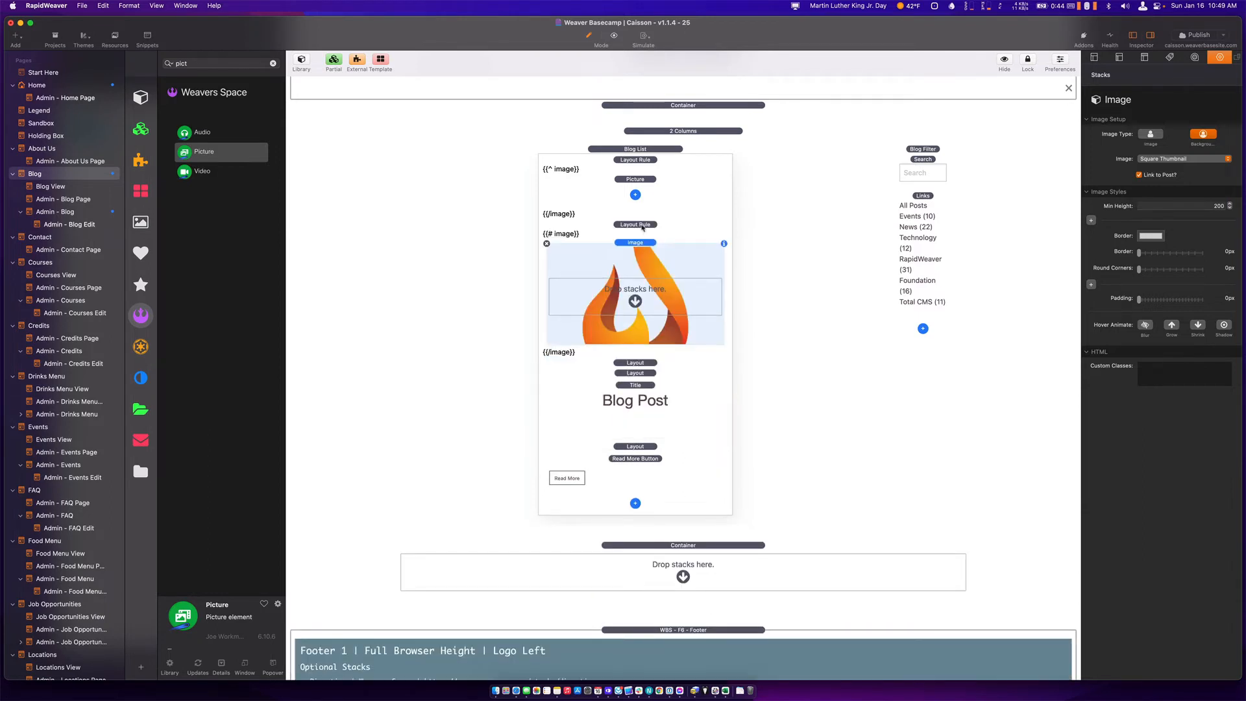
# Compare the logic and field settings of the two Layout Rules in the Blog List.
pyautogui.click(640, 224)
pyautogui.click(635, 160)
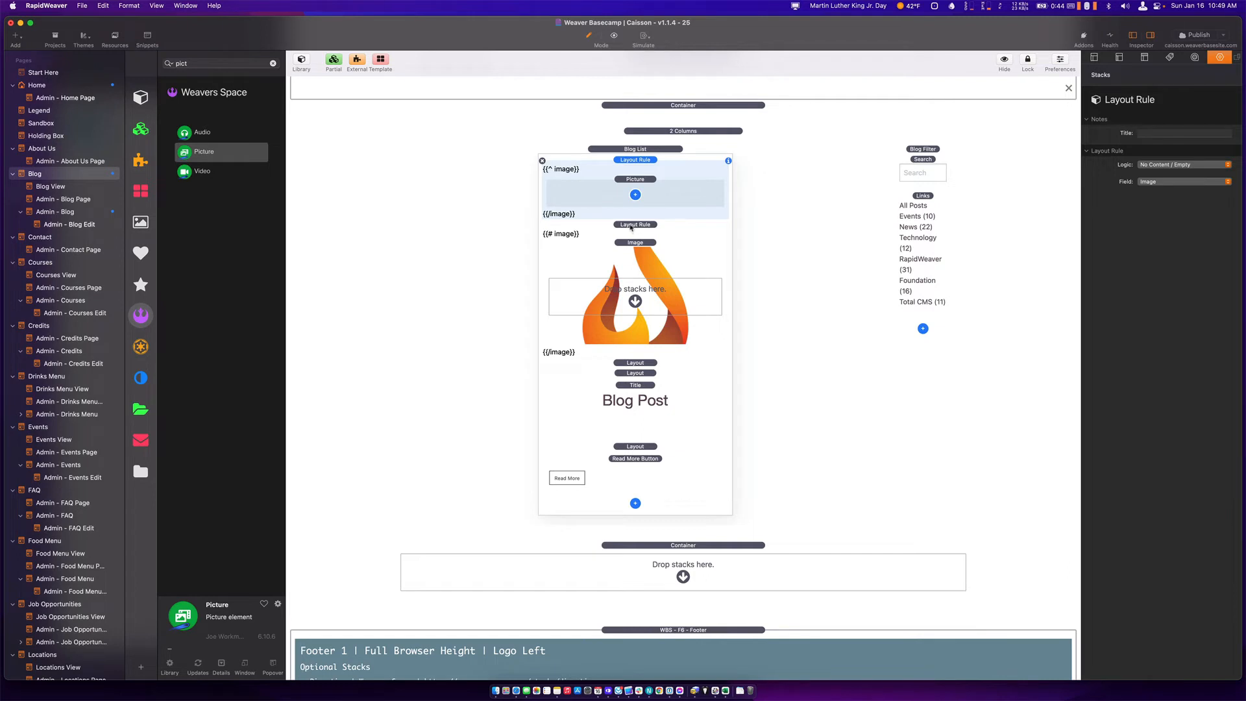
pyautogui.keyDown('shift'); pyautogui.click(630, 225); pyautogui.keyUp('shift')
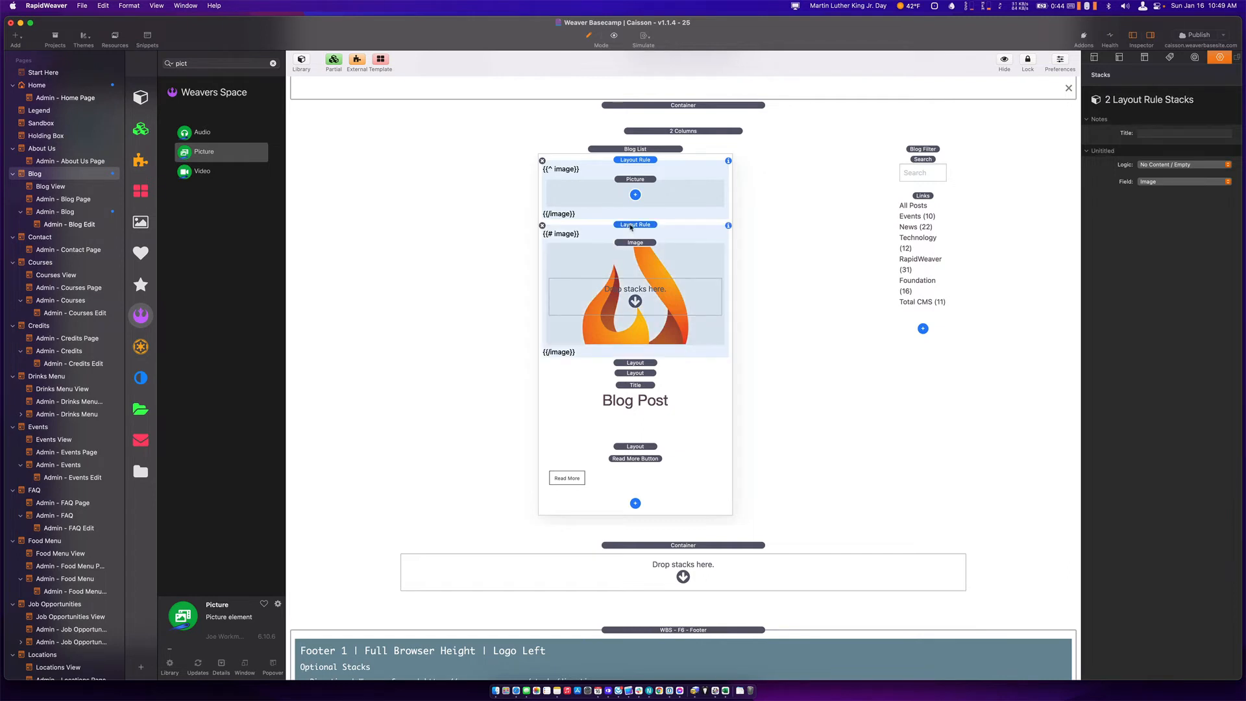
pyautogui.click(814, 342)
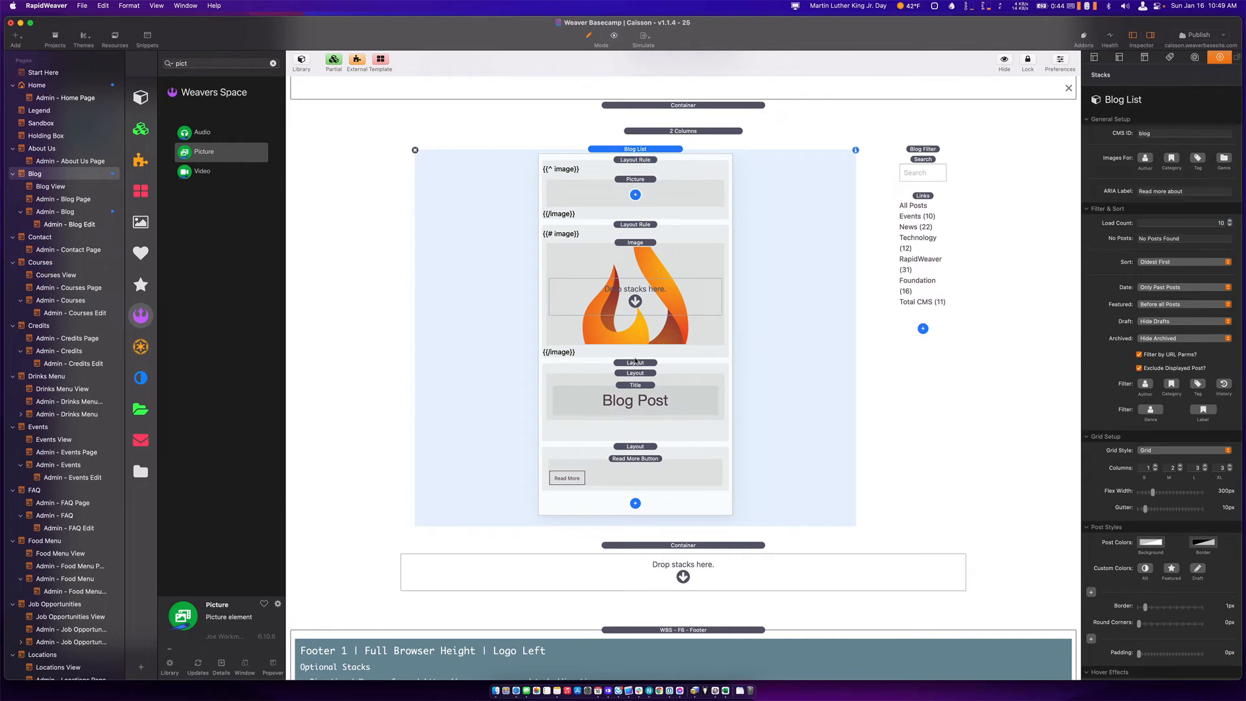
# Reload the blog preview in Safari, and switch to Excel to check the media URLs in cells P2 and P3 of totalimport-2.
pyautogui.press('super+Tab')
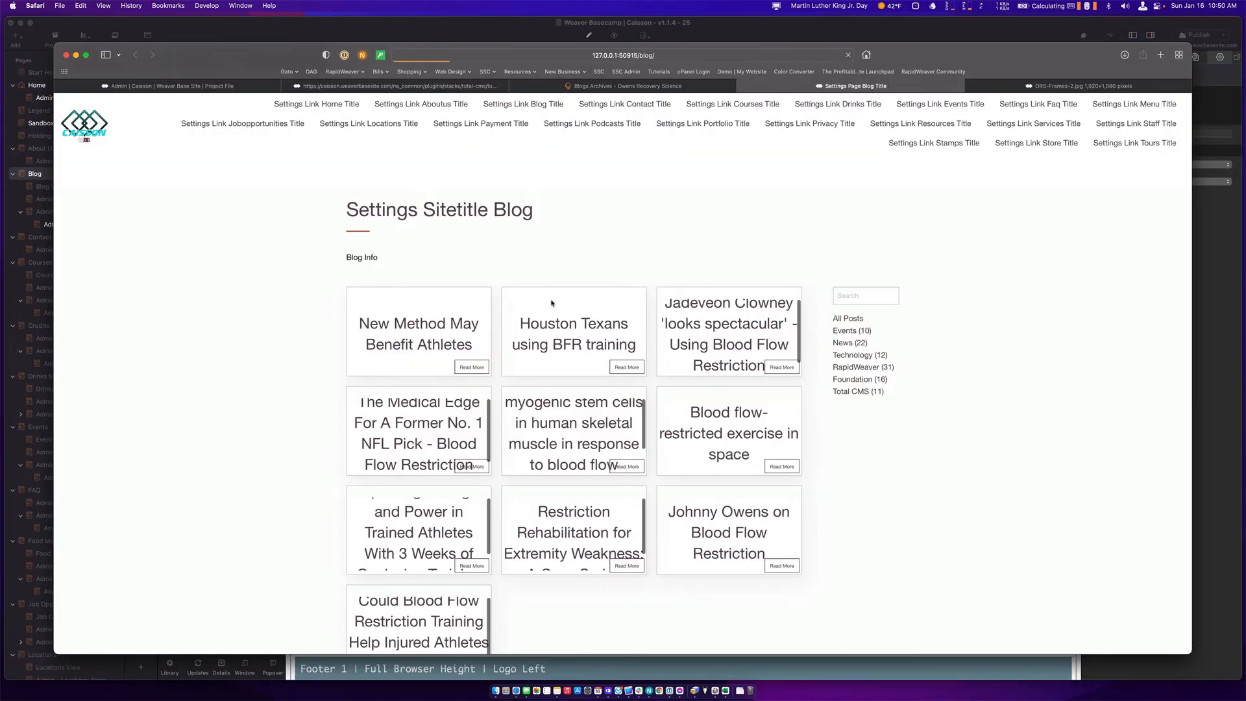
pyautogui.press('super+r')
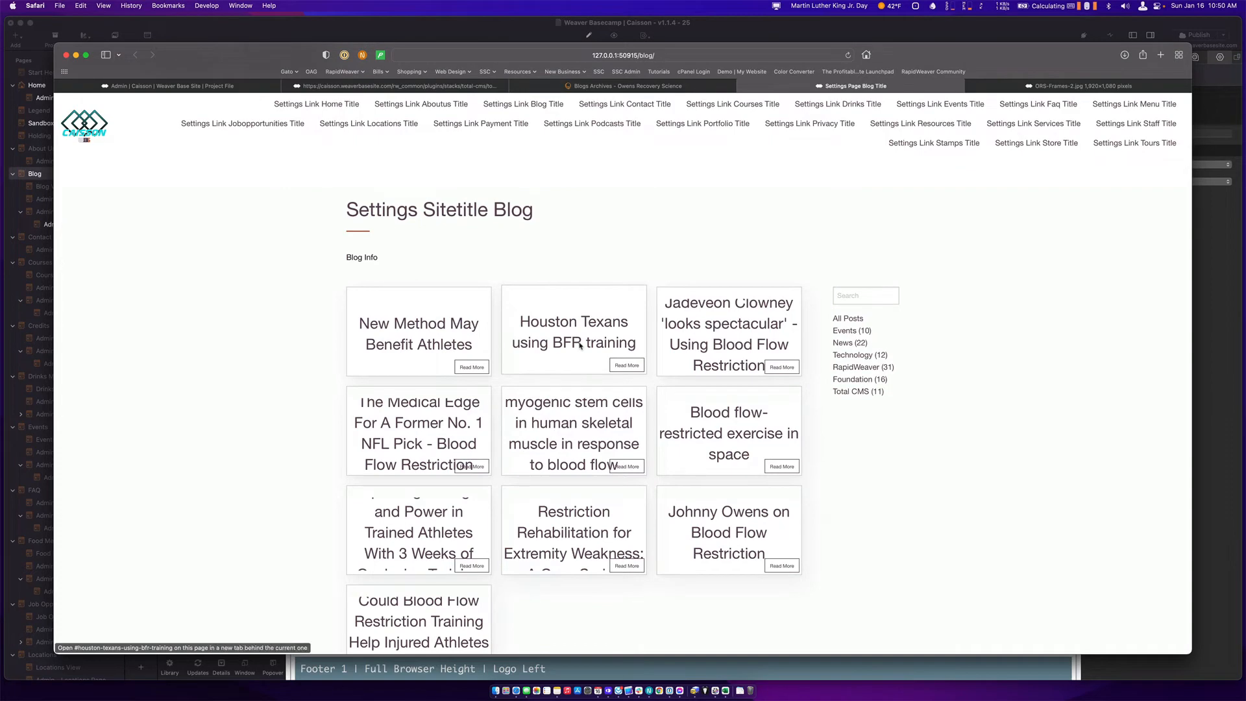
pyautogui.press('super+Tab')
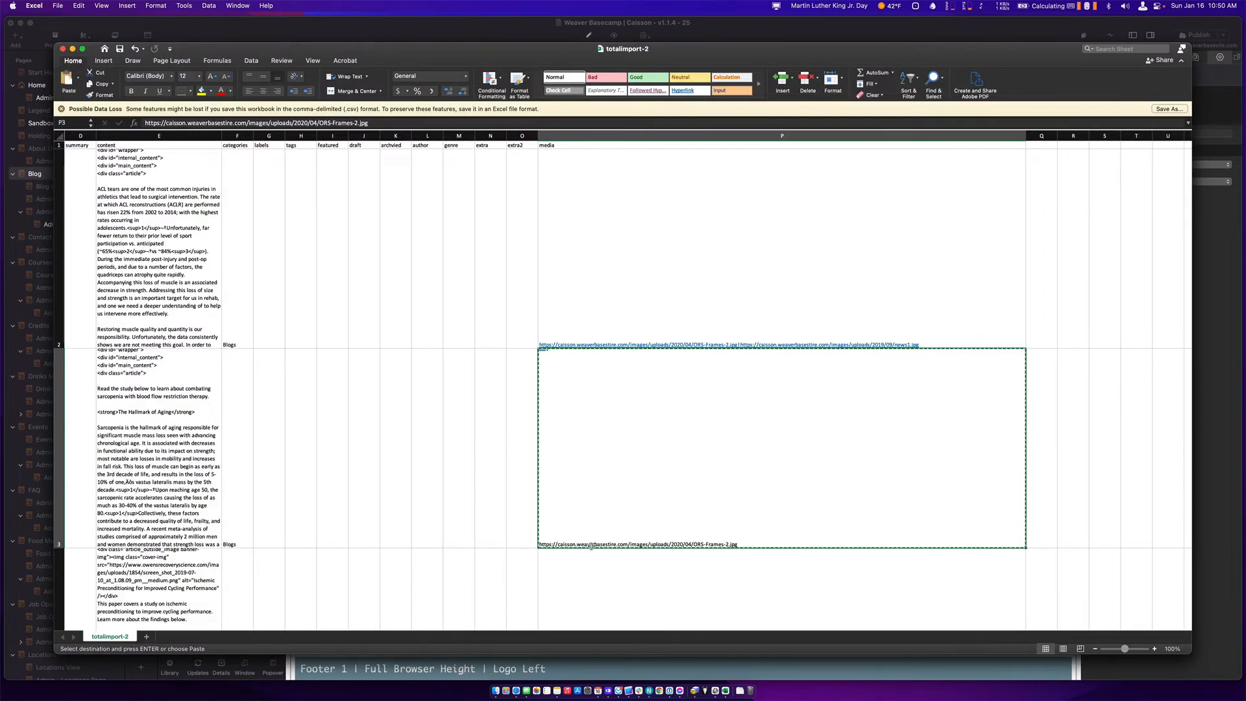
pyautogui.click(547, 244)
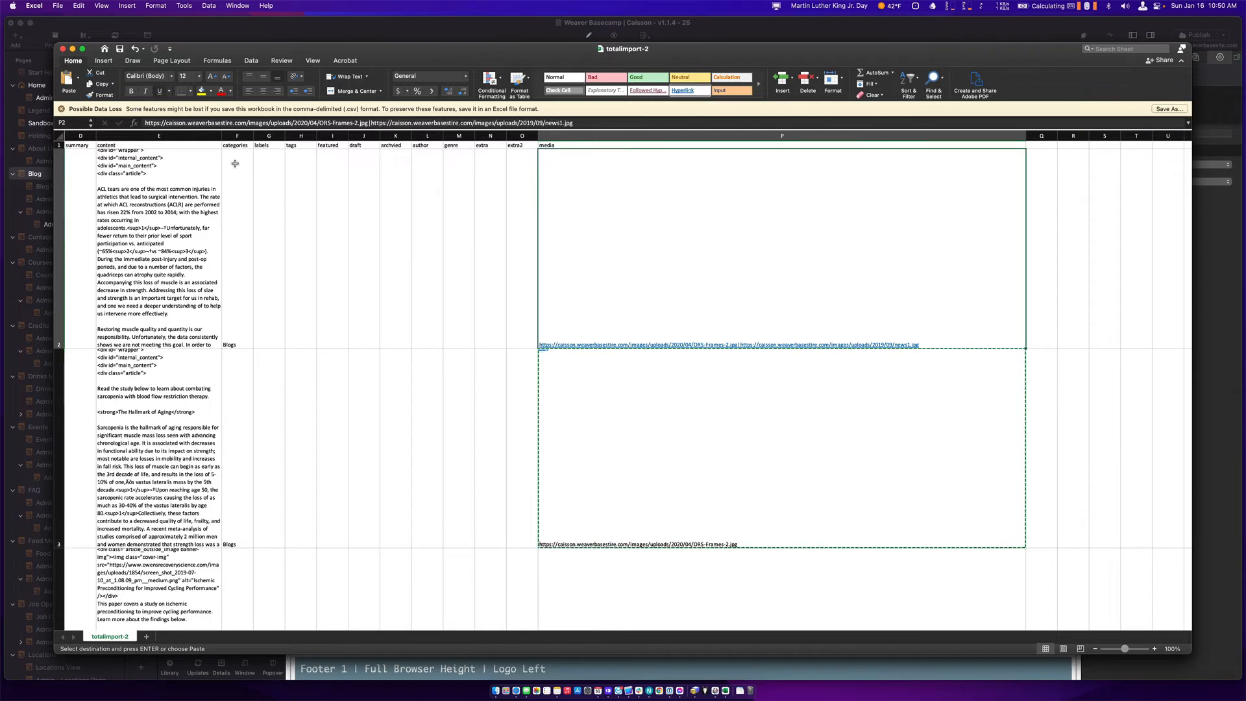
pyautogui.scroll(-3, 599, 455)
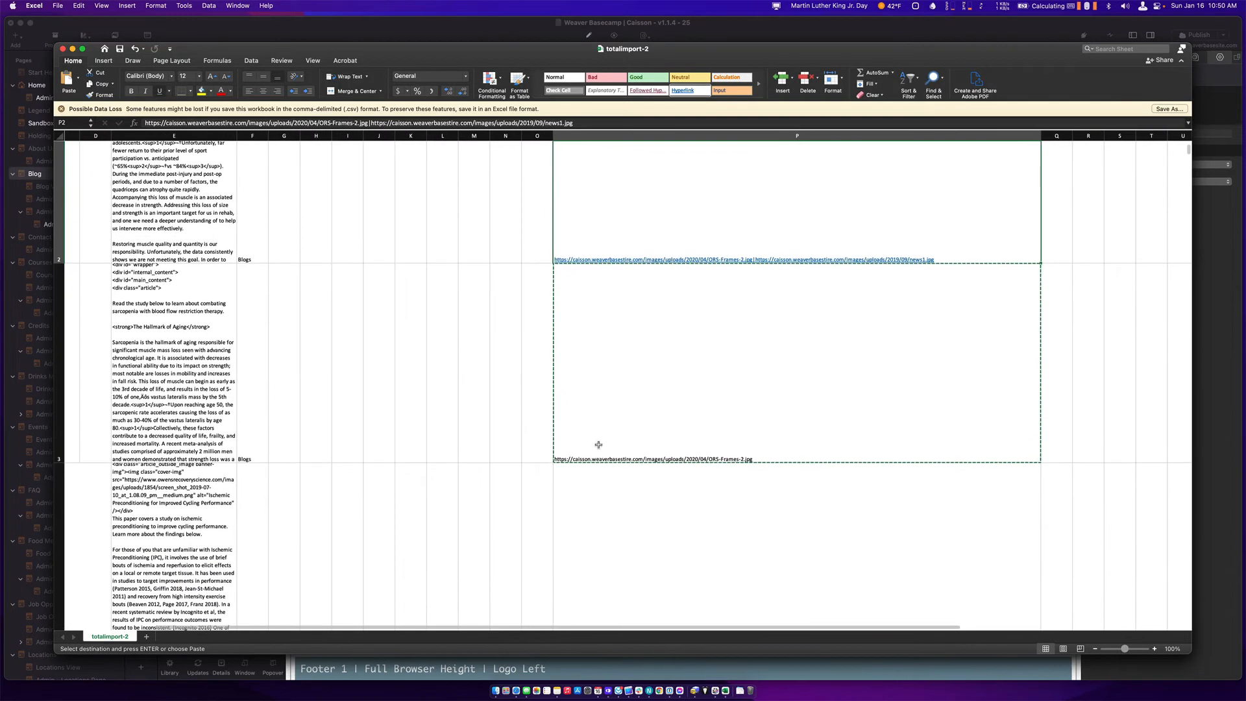
pyautogui.click(599, 412)
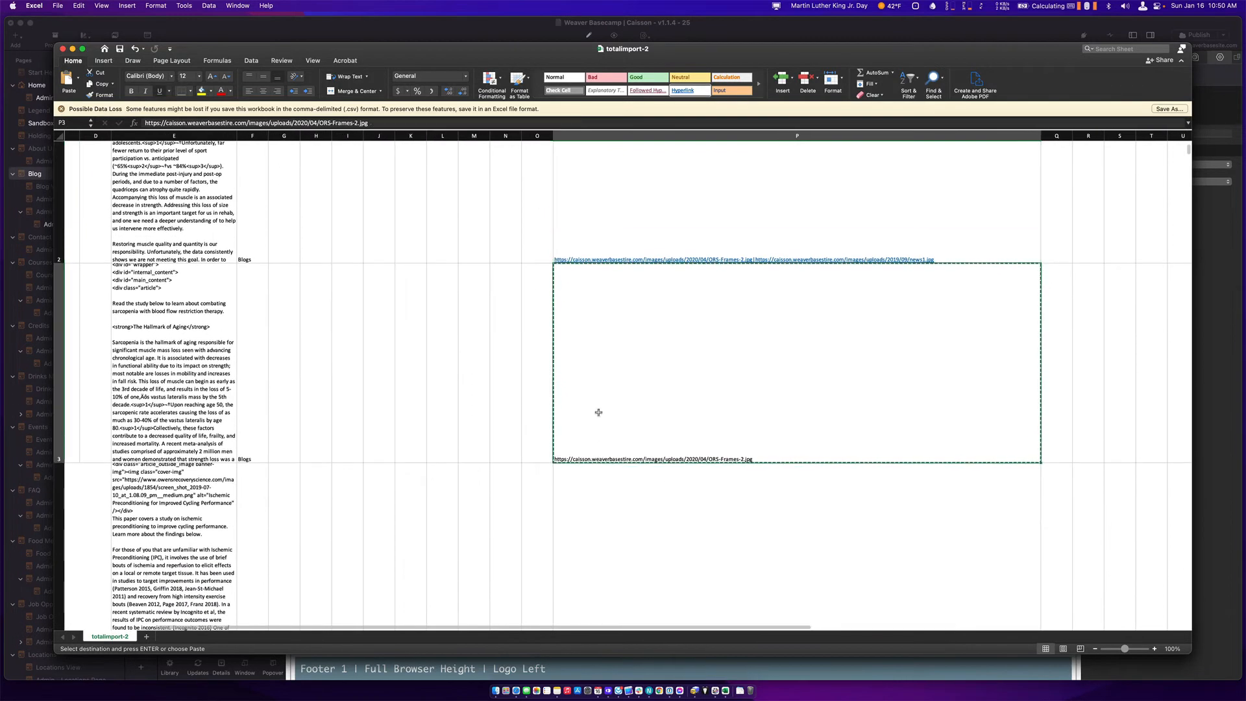
pyautogui.click(228, 123)
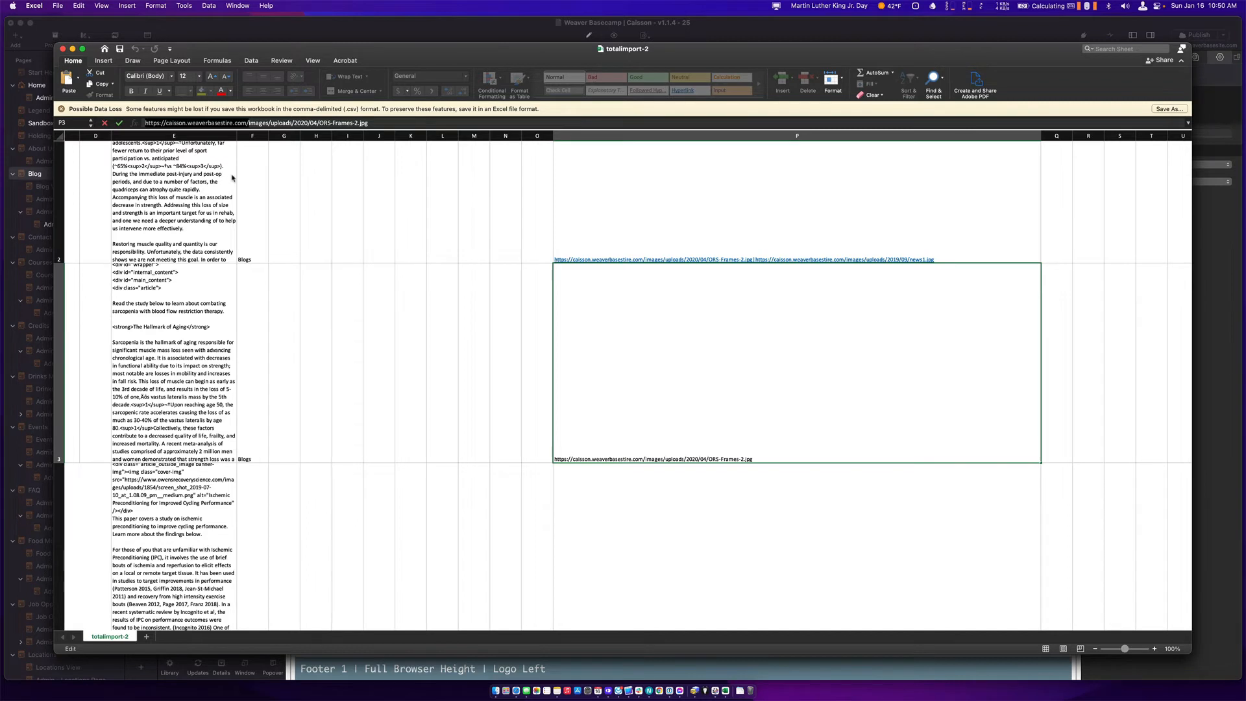
pyautogui.press('super+f')
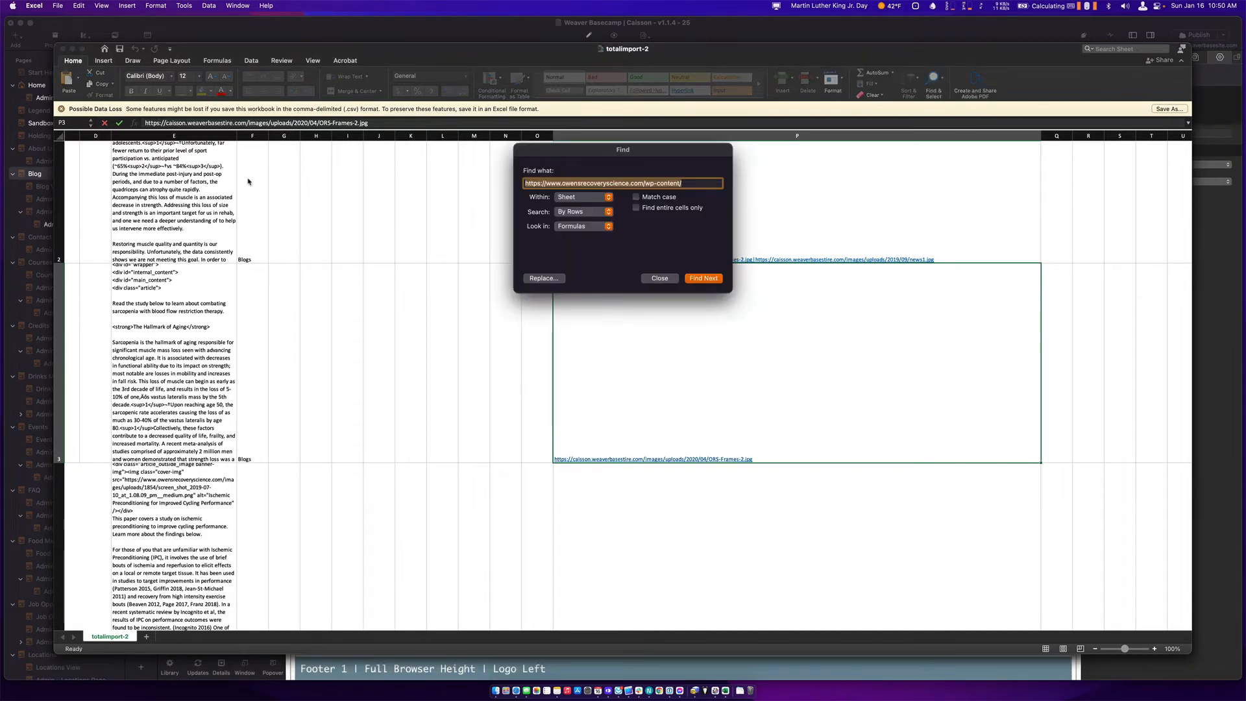
pyautogui.click(554, 278)
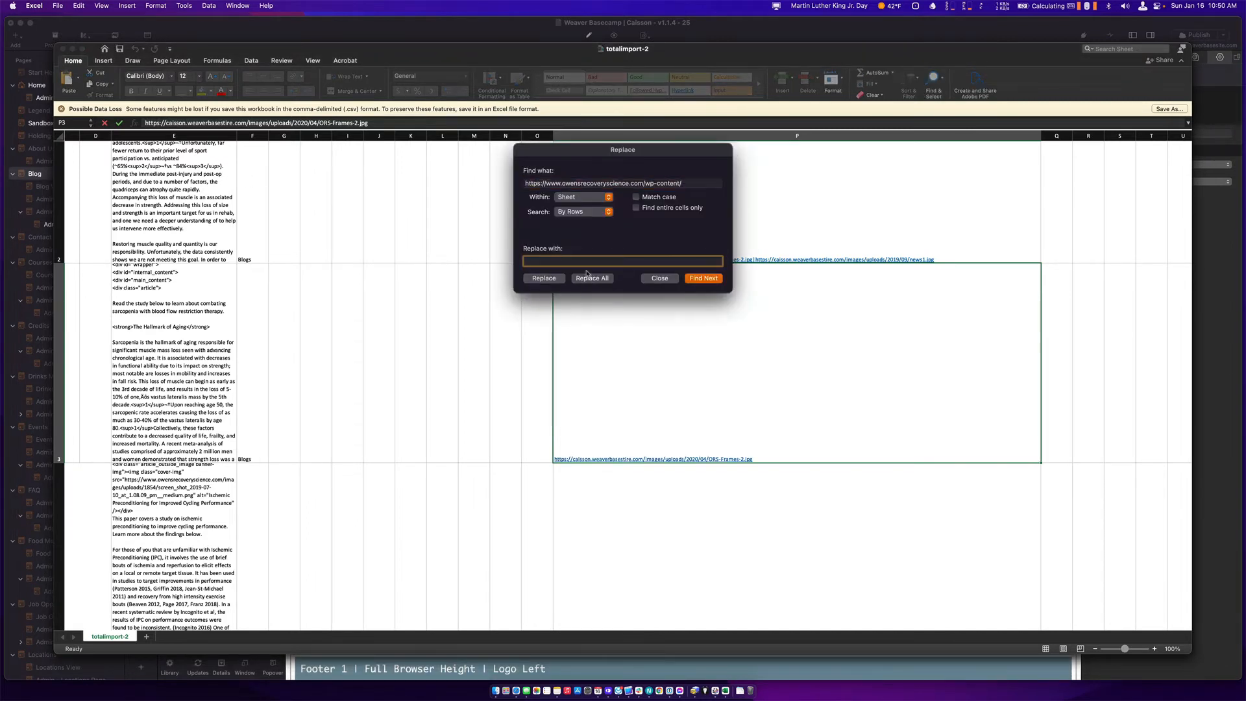
pyautogui.click(695, 183)
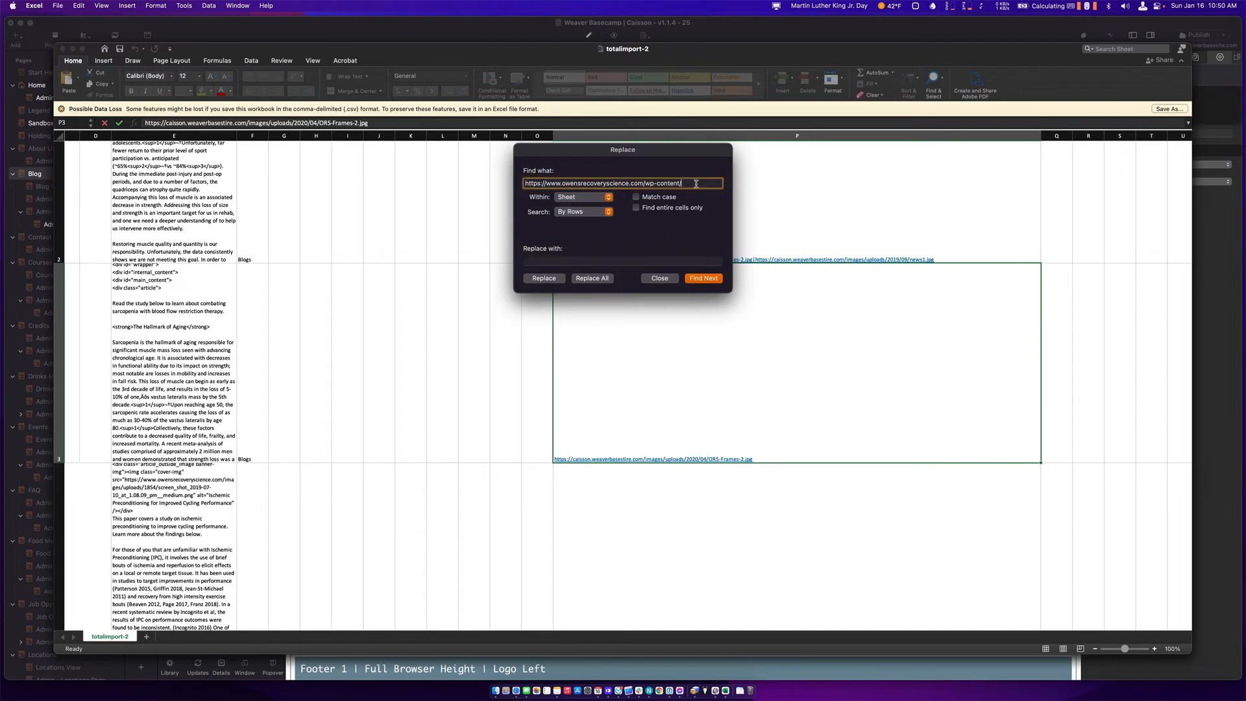
pyautogui.moveTo(696, 183); pyautogui.dragTo(439, 165)
pyautogui.write('https://caisson.weaverbasestire.com/')
pyautogui.press('BackSpace')
pyautogui.press('BackSpace')
pyautogui.press('BackSpace')
pyautogui.write('it')
pyautogui.press('super+a')
pyautogui.press('super+c')
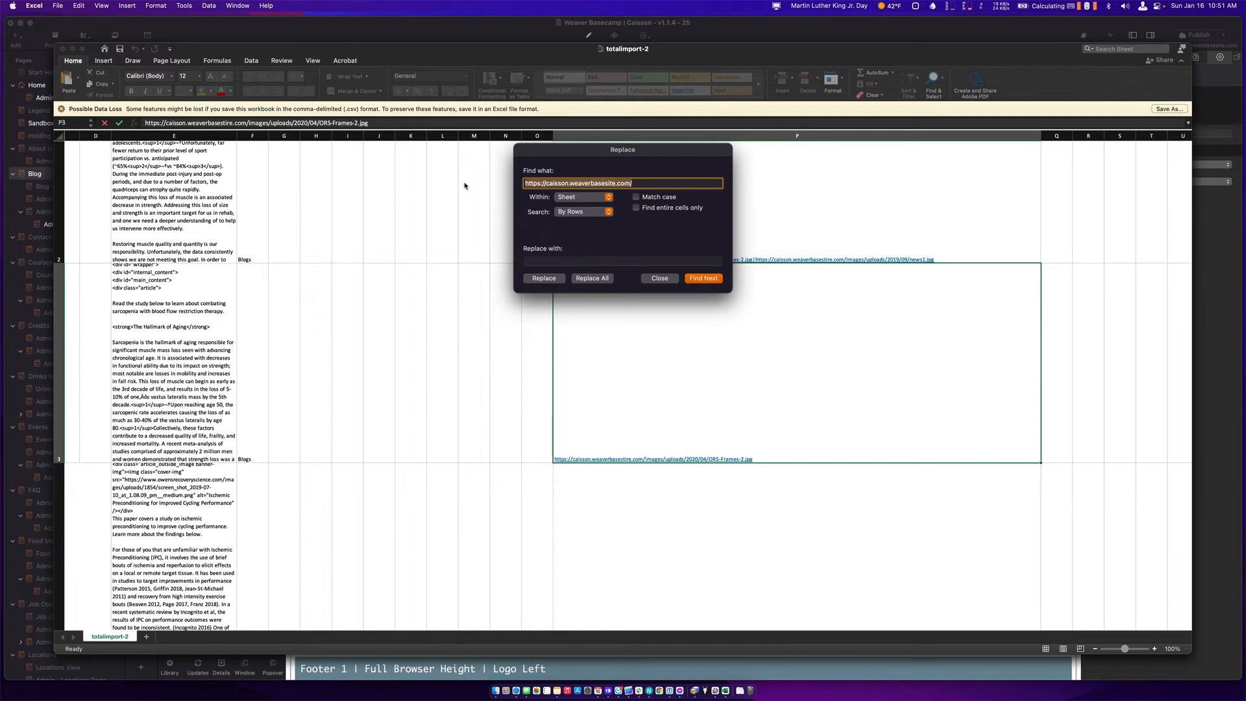
pyautogui.click(574, 263)
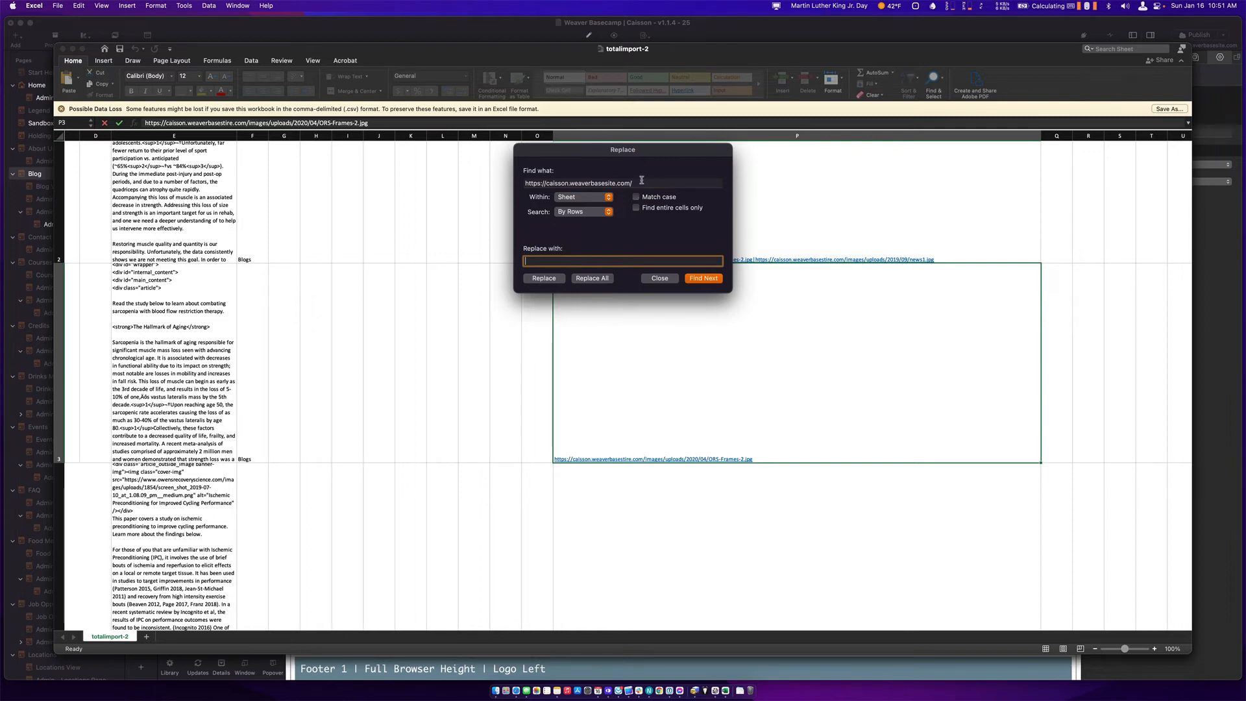
pyautogui.click(610, 184)
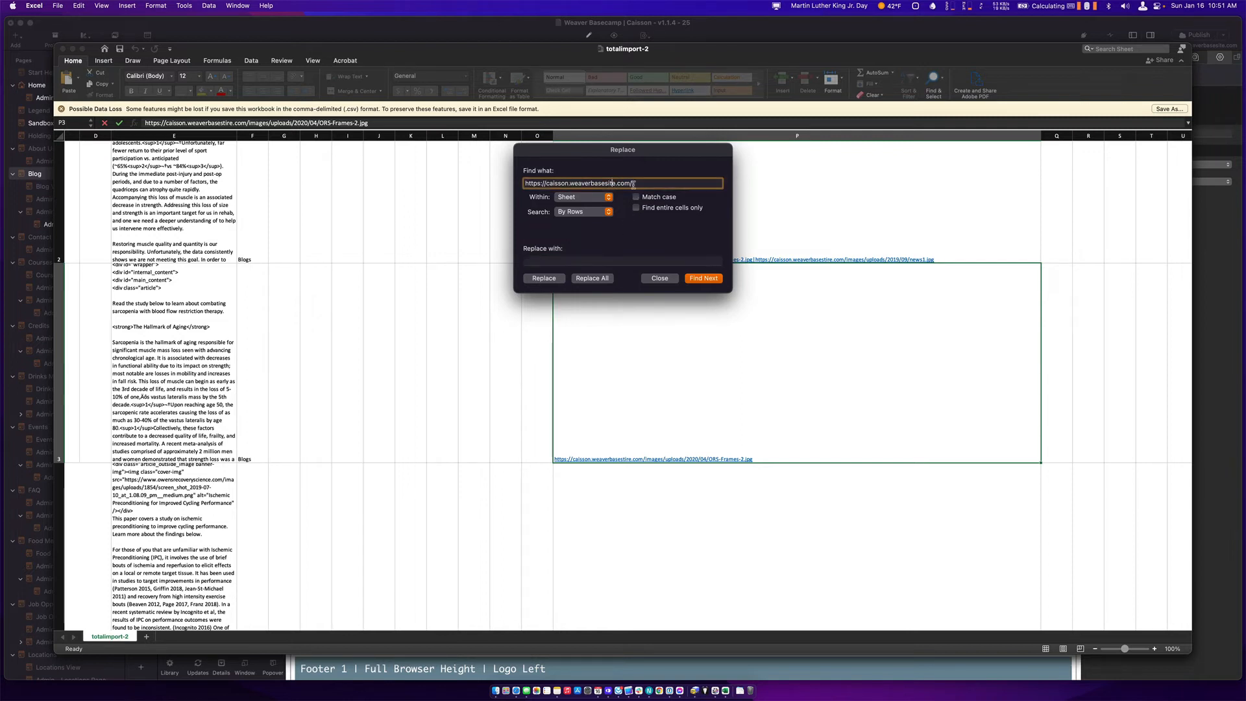
pyautogui.press('BackSpace')
pyautogui.press('BackSpace')
pyautogui.write('tir')
pyautogui.click(629, 262)
pyautogui.press('super+v')
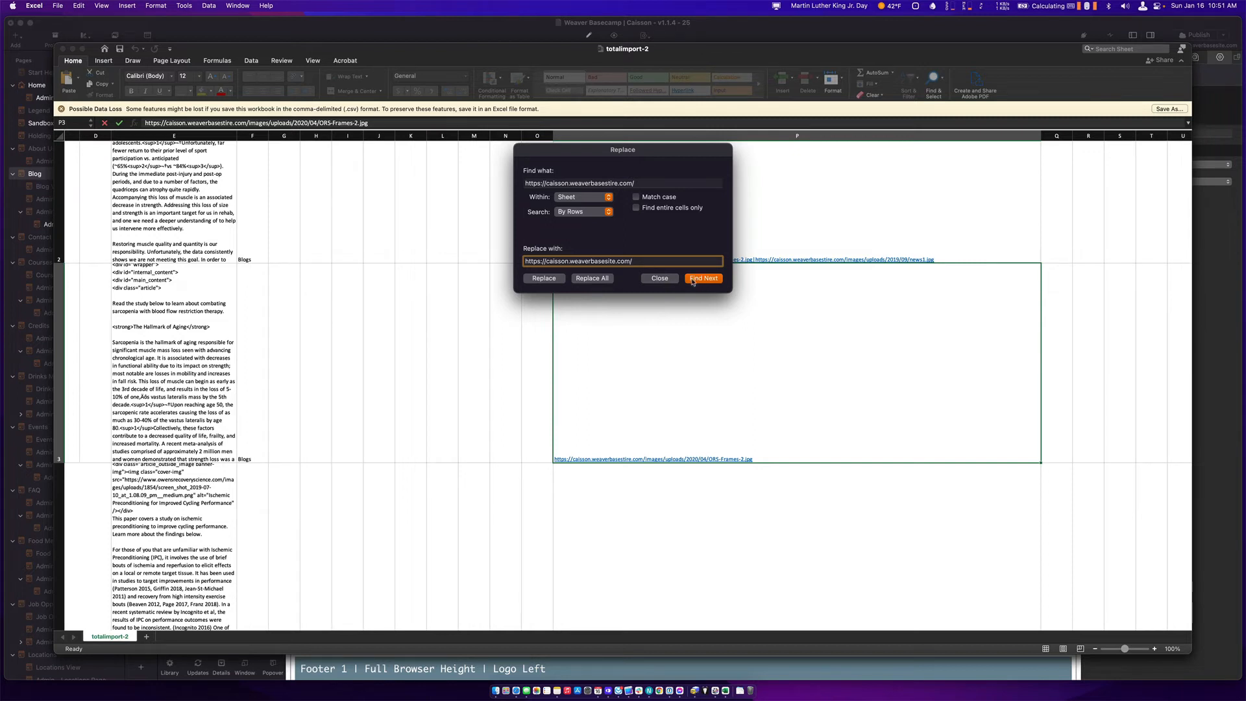
pyautogui.click(603, 278)
pyautogui.click(609, 264)
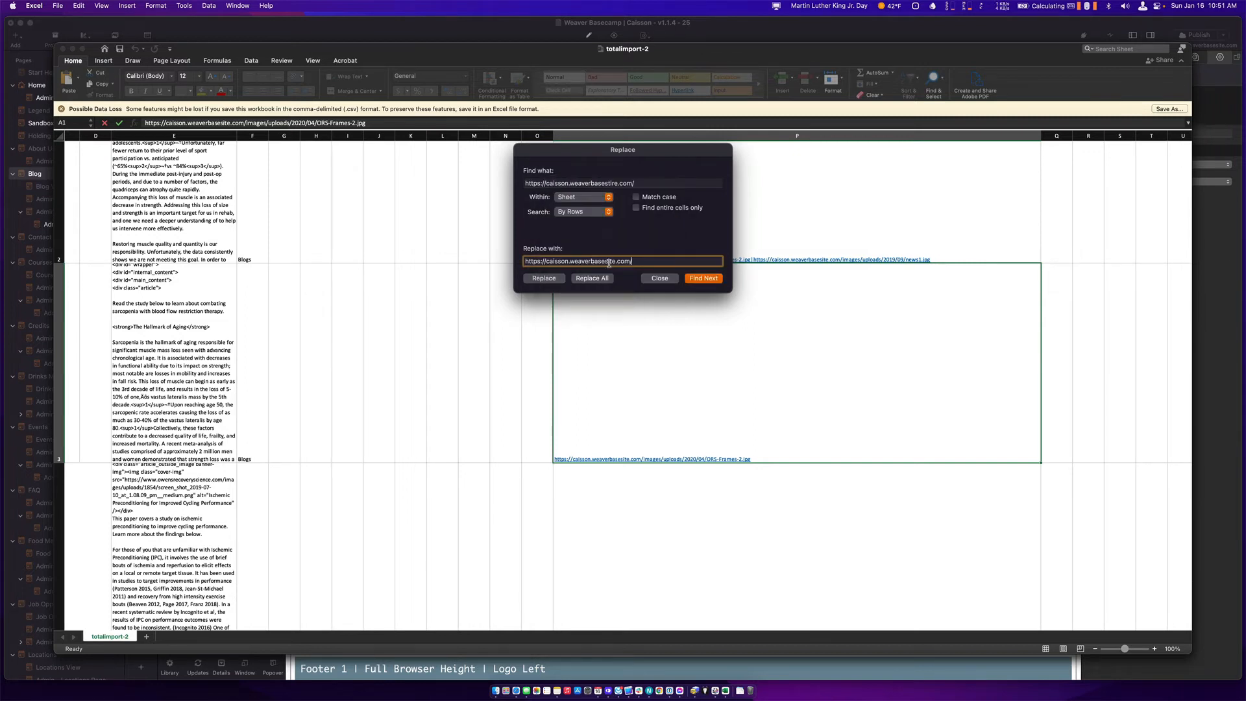
pyautogui.press('Escape')
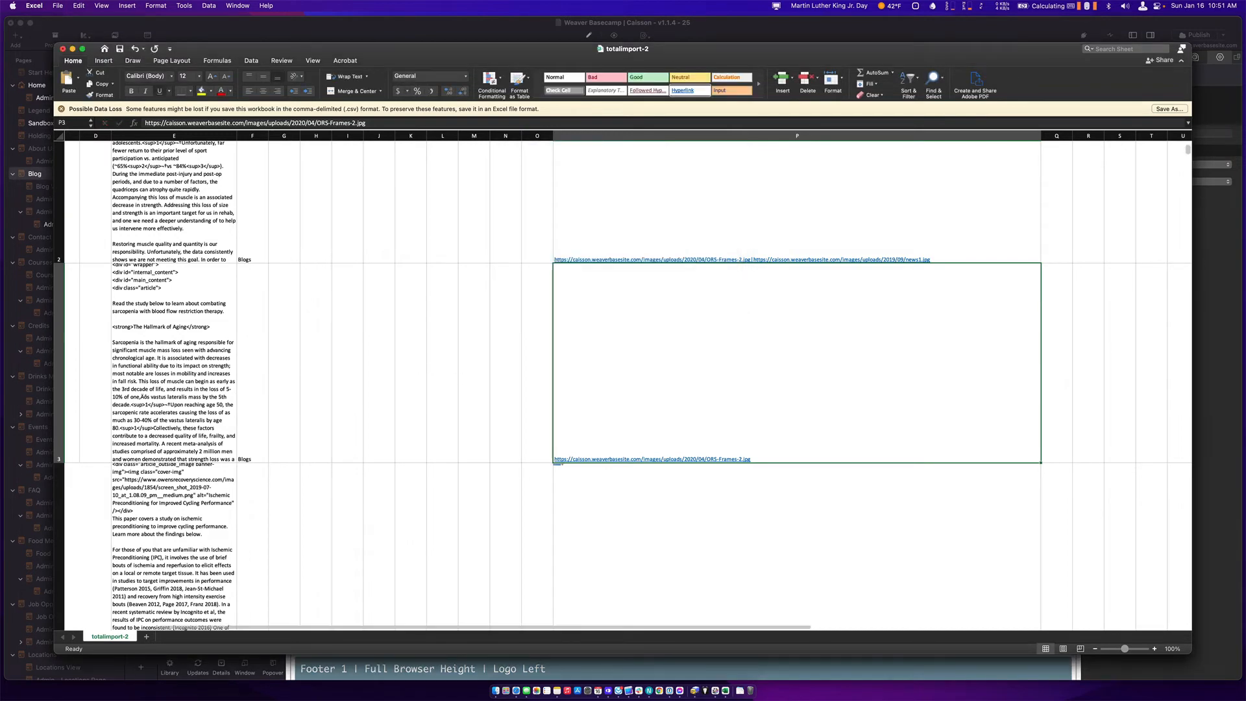
# Switch to Safari, return to the Total CMS Blog Import Utility form and import totalimport-2.csv into the blog CMS ID again.
pyautogui.press('super+Tab')
pyautogui.press('super+Tab')
pyautogui.press('super+Tab')
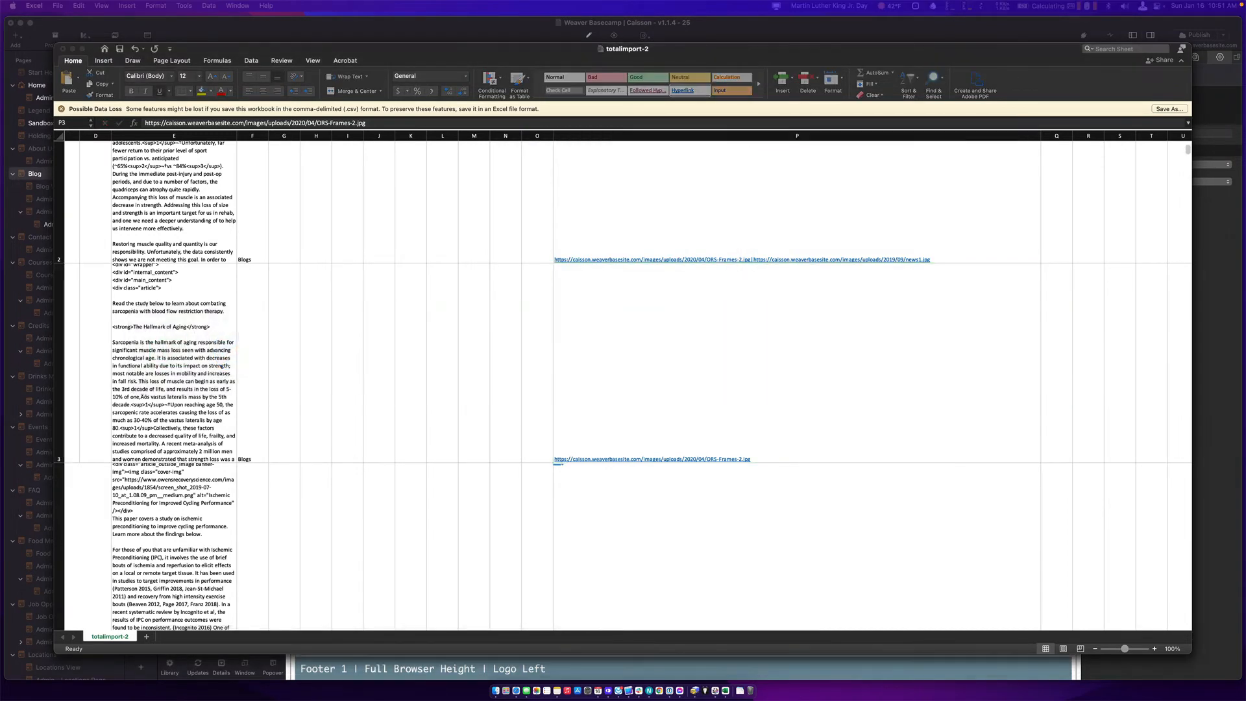
pyautogui.press('super+Tab')
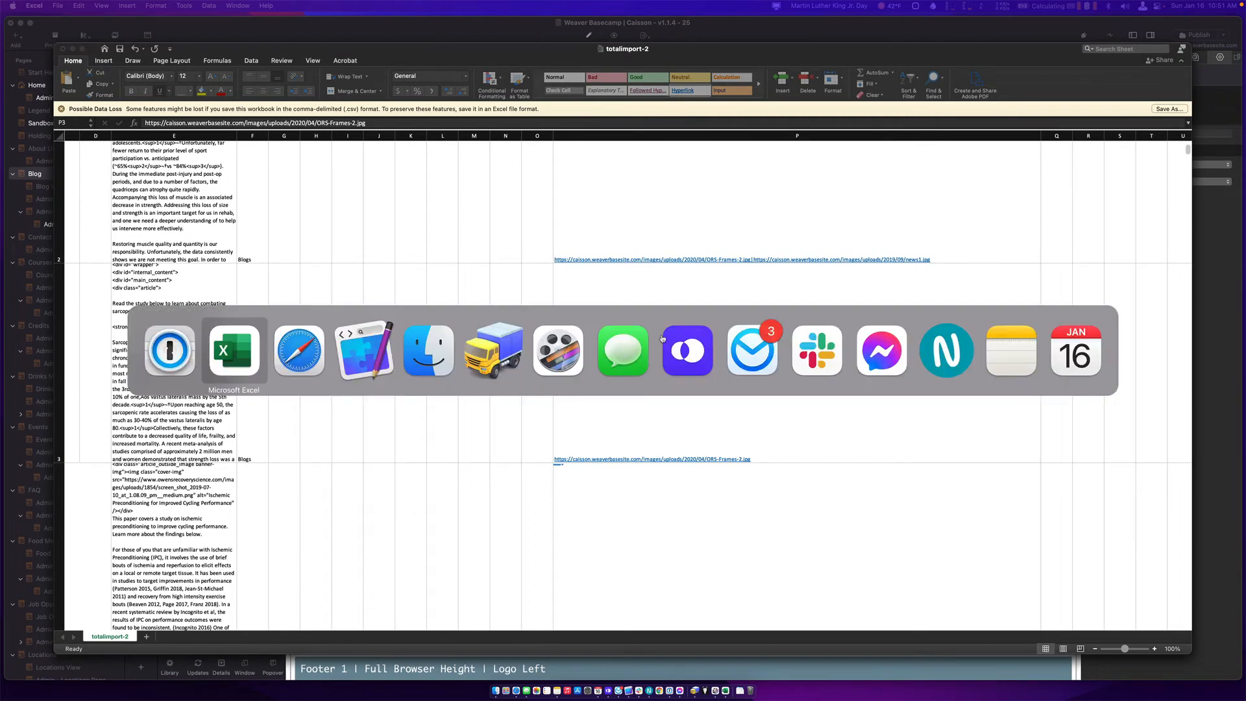
pyautogui.press('super+Tab')
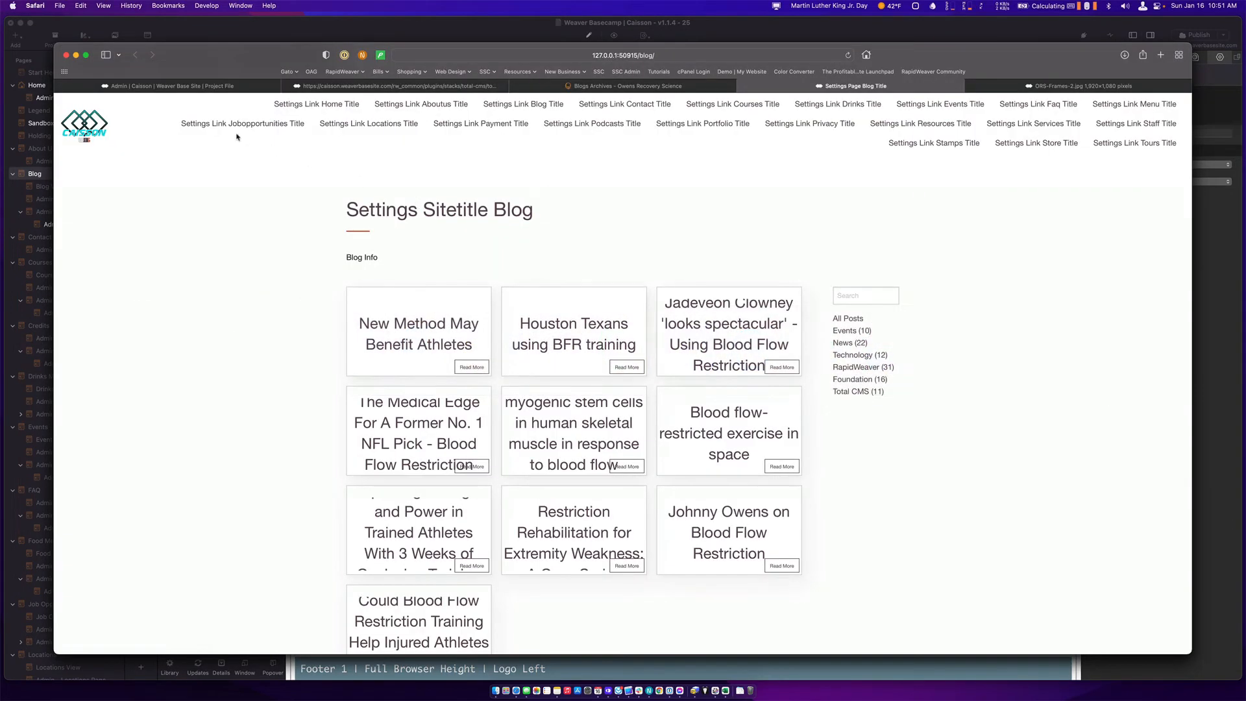
pyautogui.click(166, 85)
pyautogui.click(354, 86)
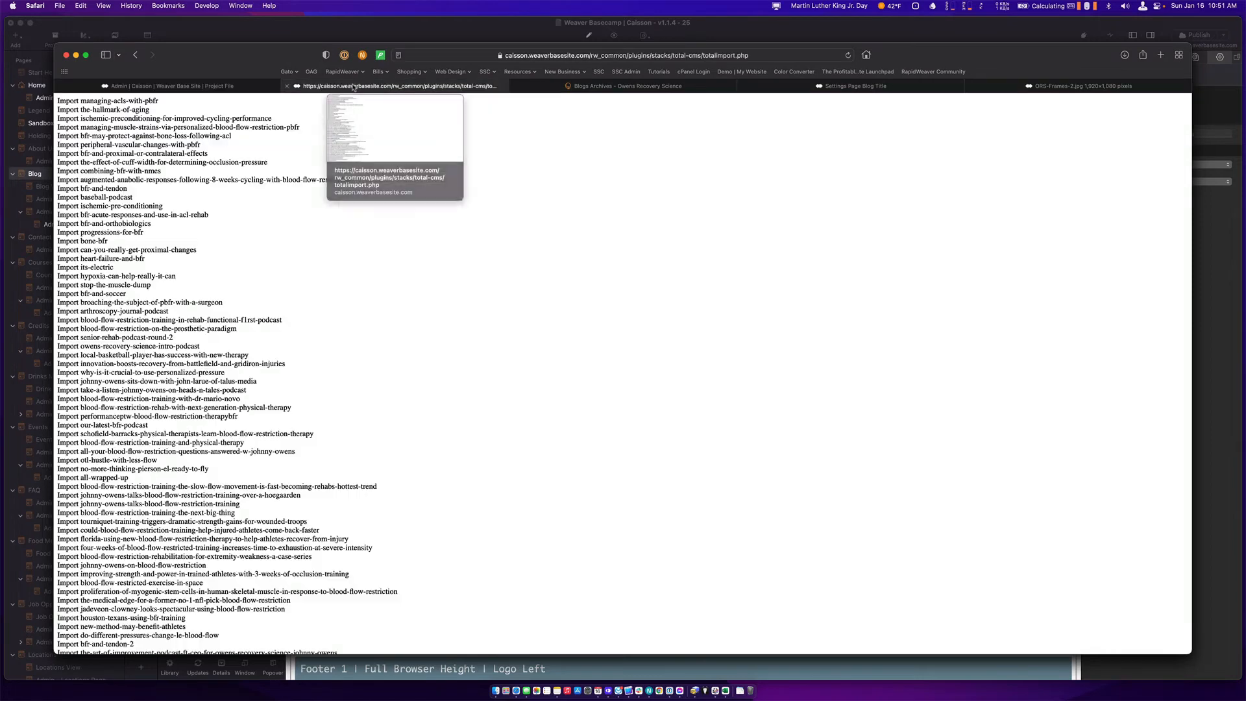
pyautogui.press('super+bracketleft')
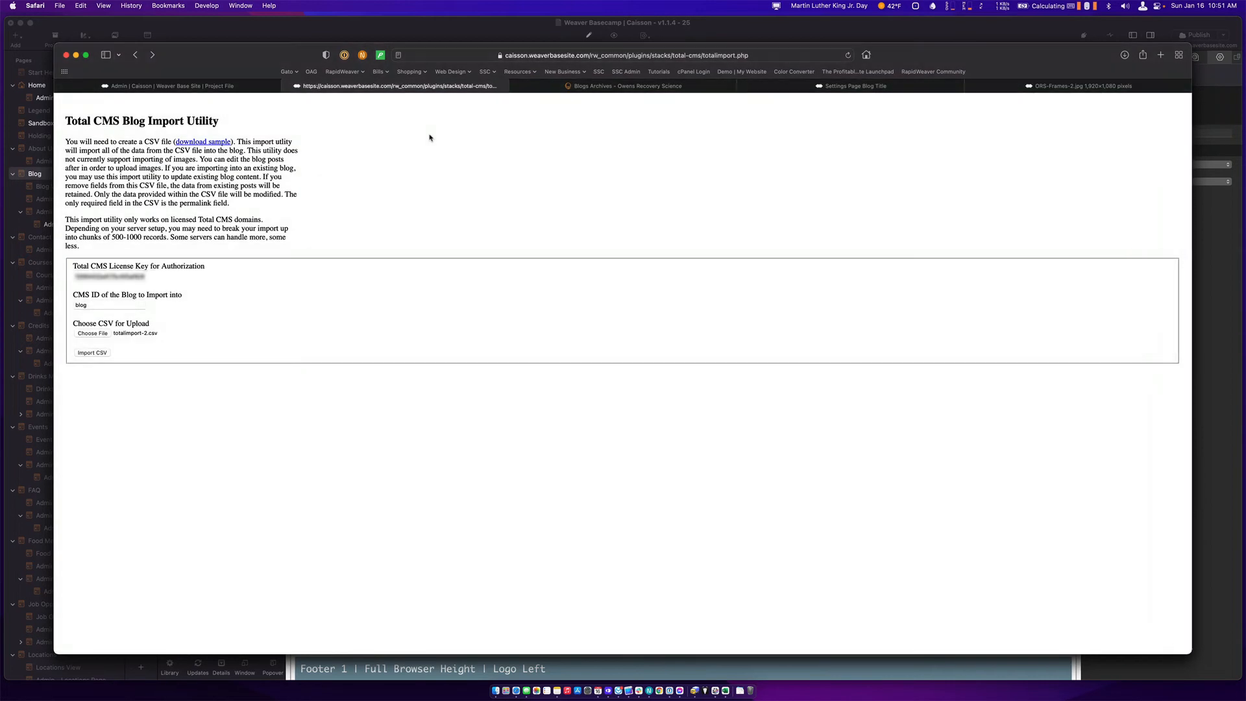
pyautogui.click(92, 334)
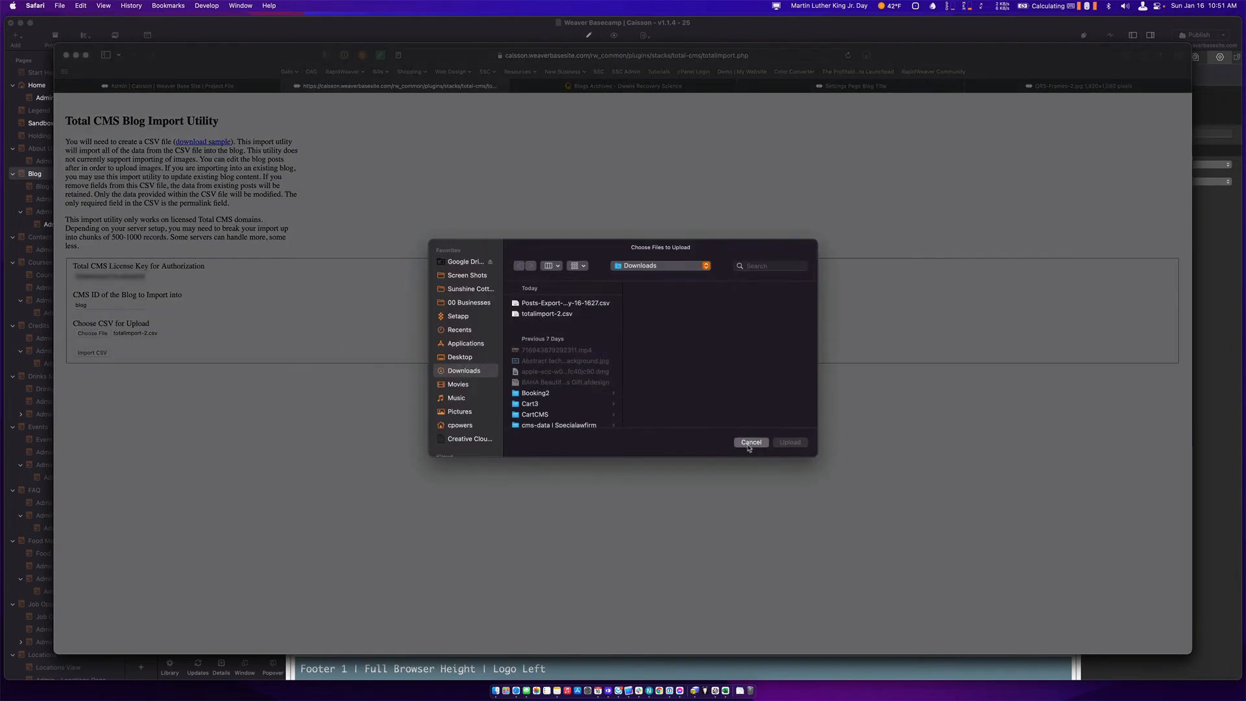
pyautogui.click(750, 442)
pyautogui.click(97, 354)
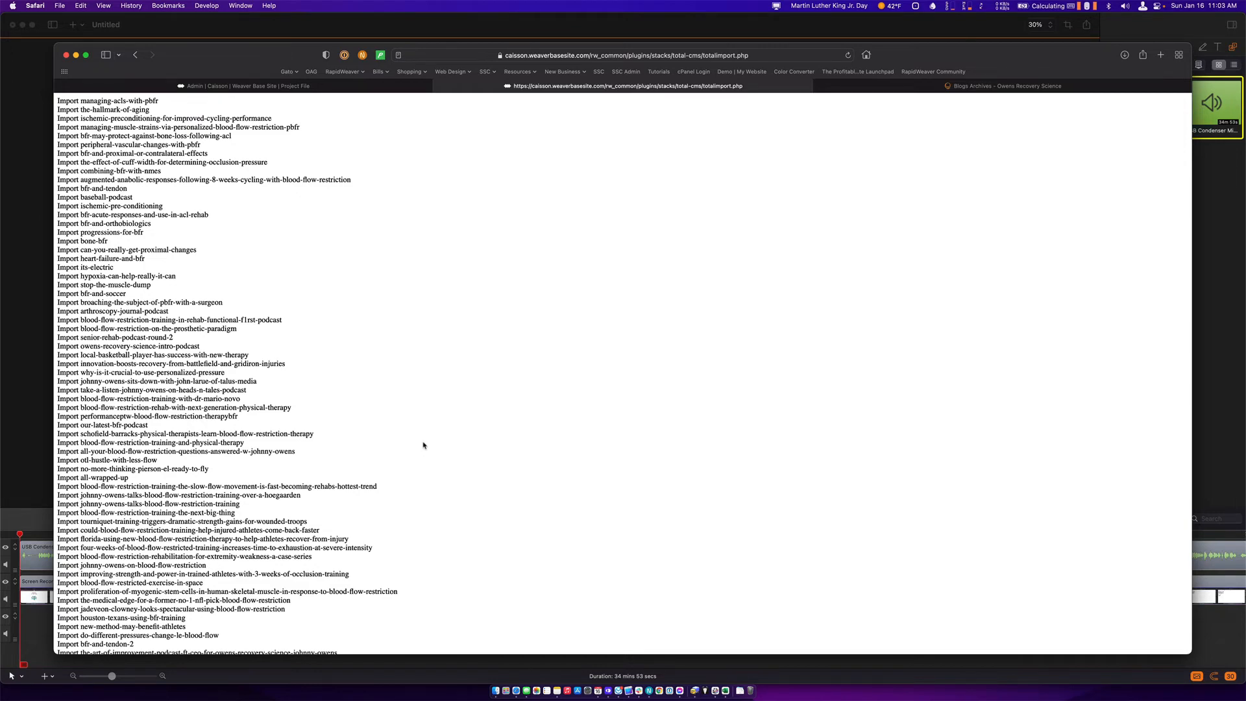
# Switch to RapidWeaver and review the settings of the Blog List's upper Layout, its two Layout Rules and the Picture stack.
pyautogui.press('super+Tab')
pyautogui.press('super+Tab')
pyautogui.press('super+Tab')
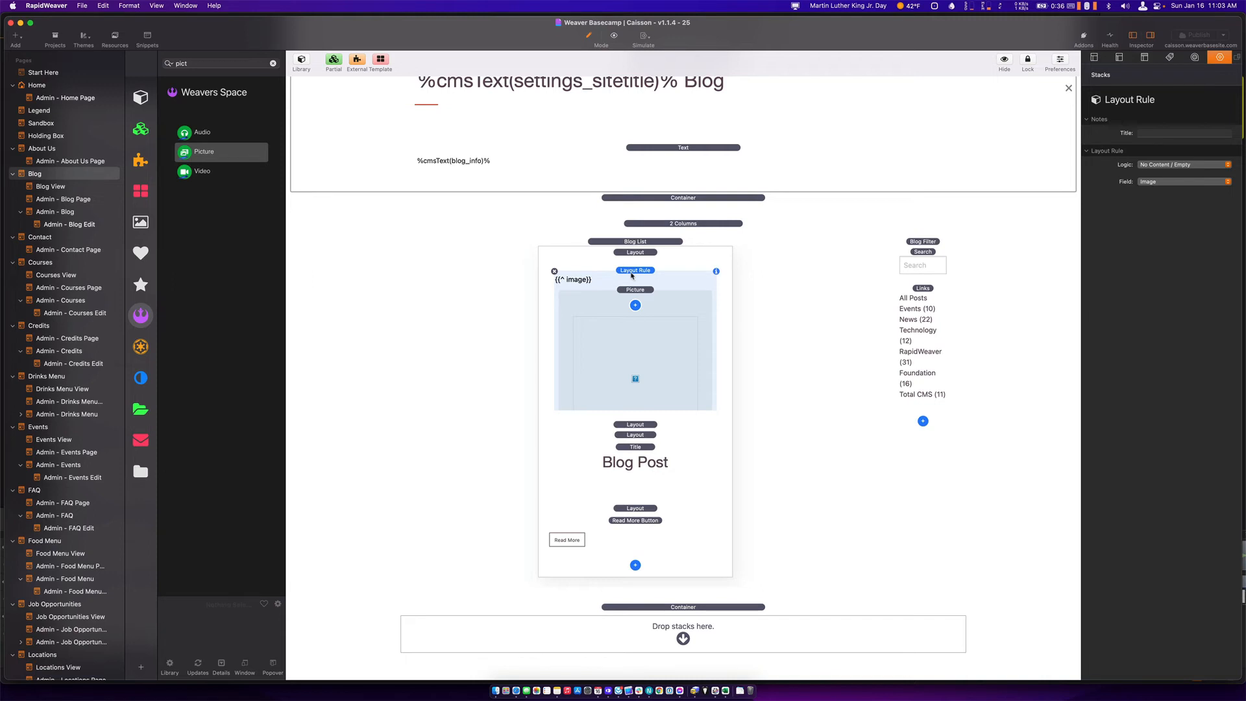
pyautogui.click(634, 254)
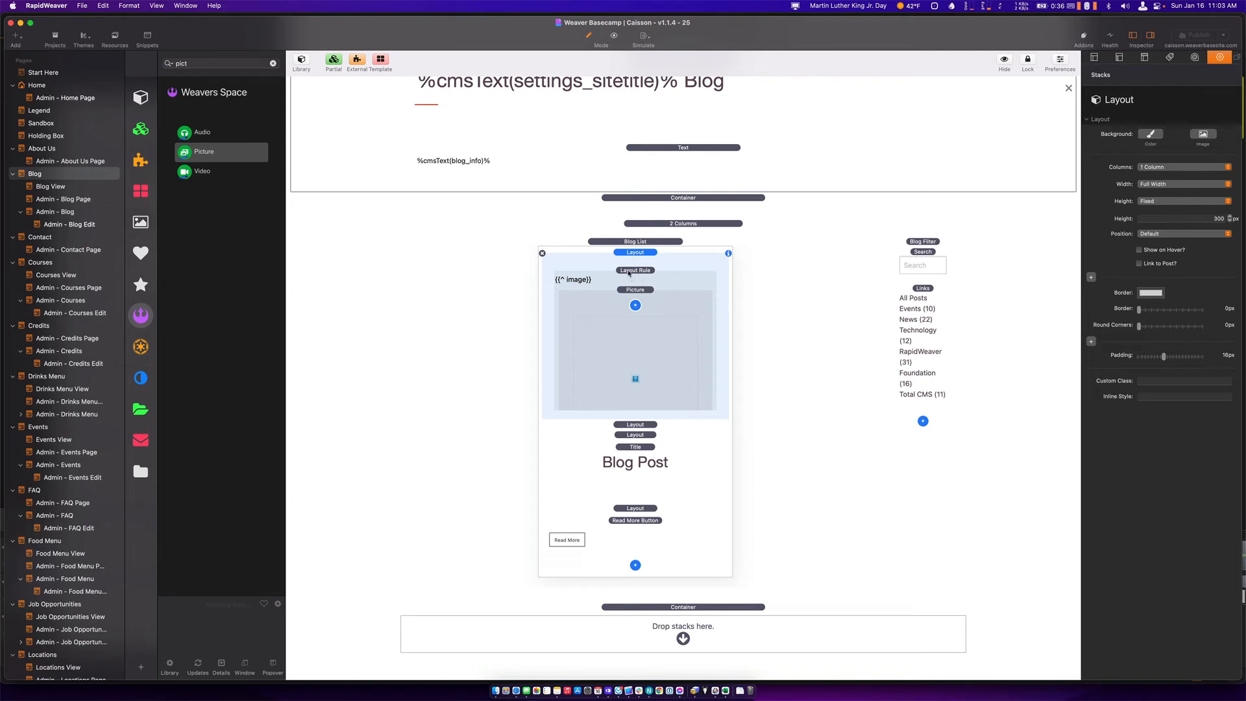
pyautogui.click(628, 271)
pyautogui.click(635, 348)
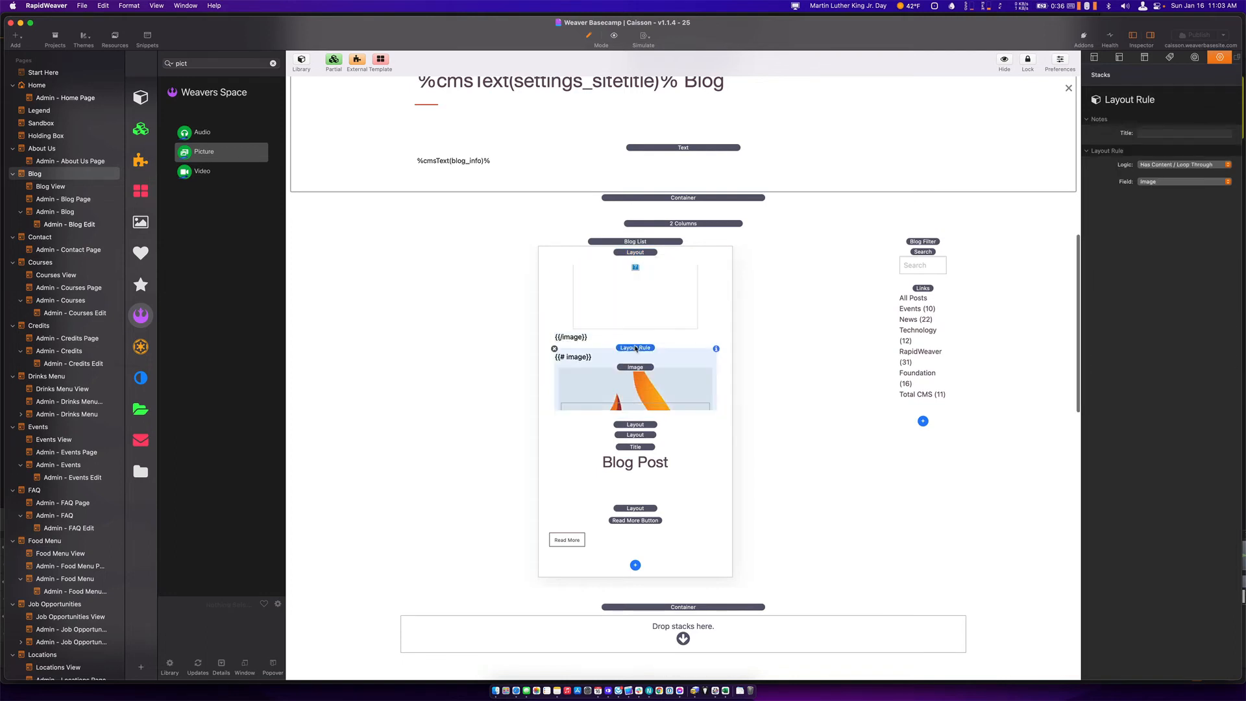
pyautogui.click(635, 357)
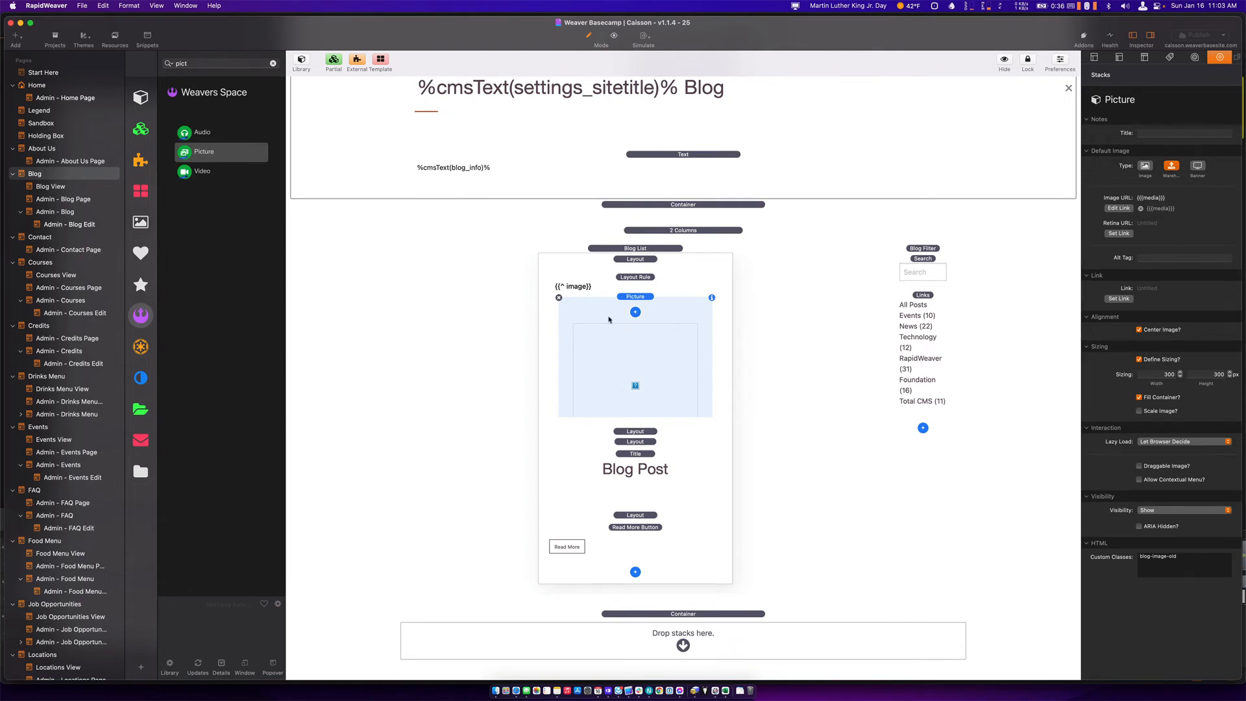
pyautogui.click(638, 260)
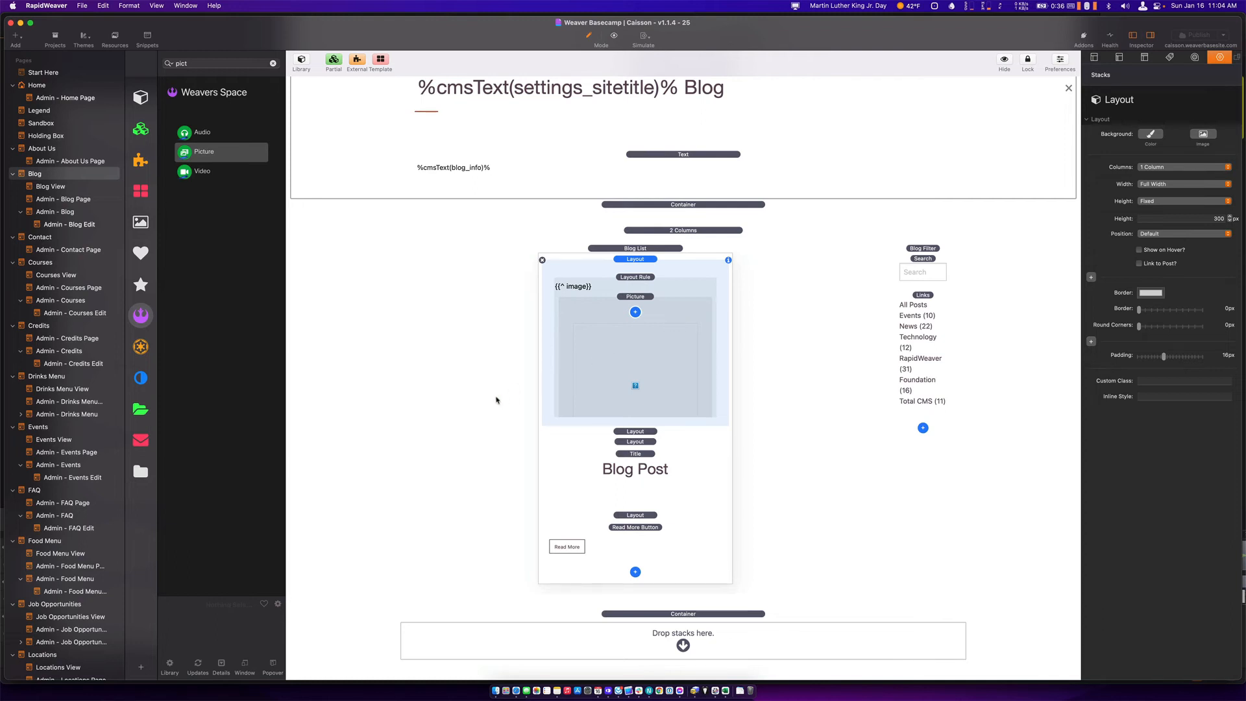
# Preview the Blog page in Safari and examine the images on the post cards throughout the list.
pyautogui.press('super+shift+r')
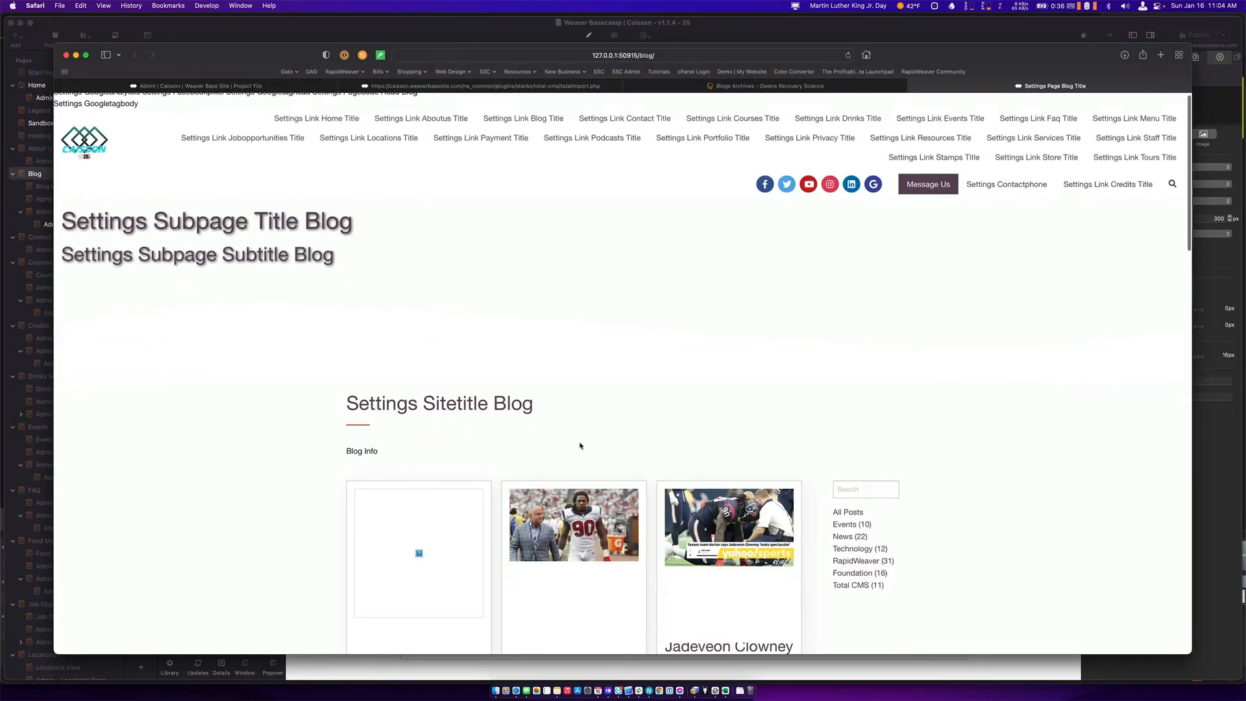
pyautogui.scroll(-10, 578, 445)
pyautogui.scroll(-5, 580, 445)
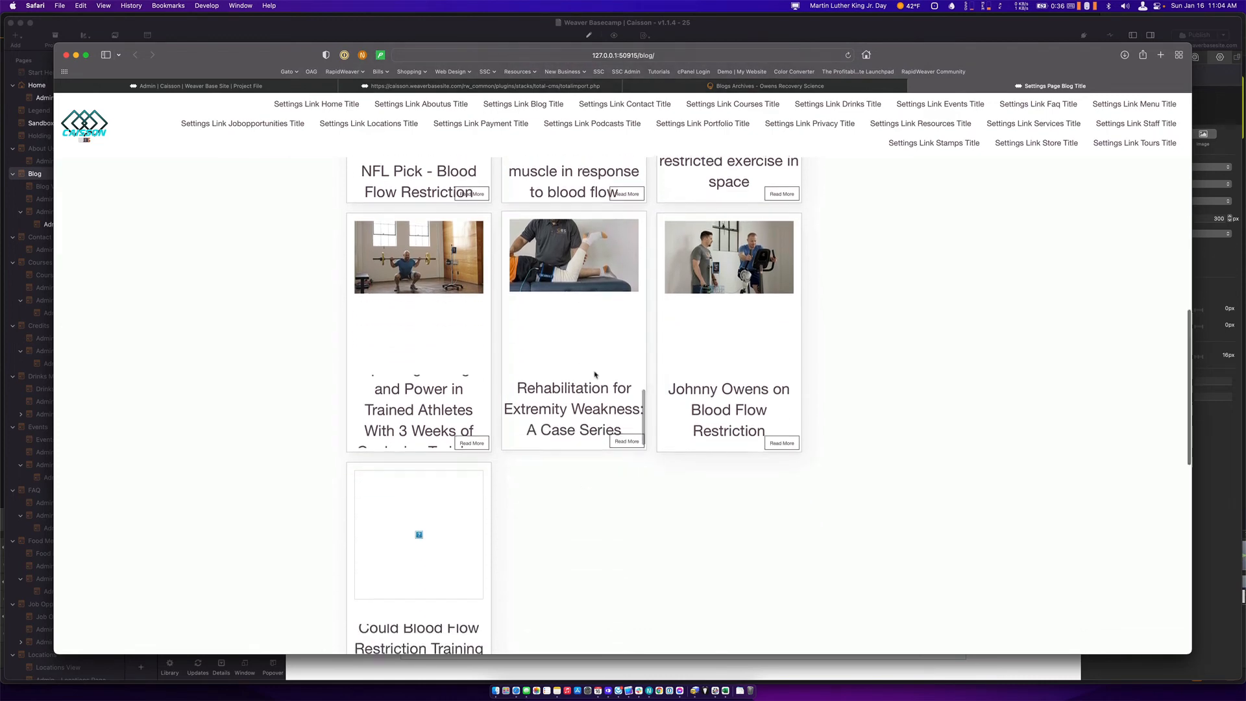
pyautogui.scroll(-1, 509, 390)
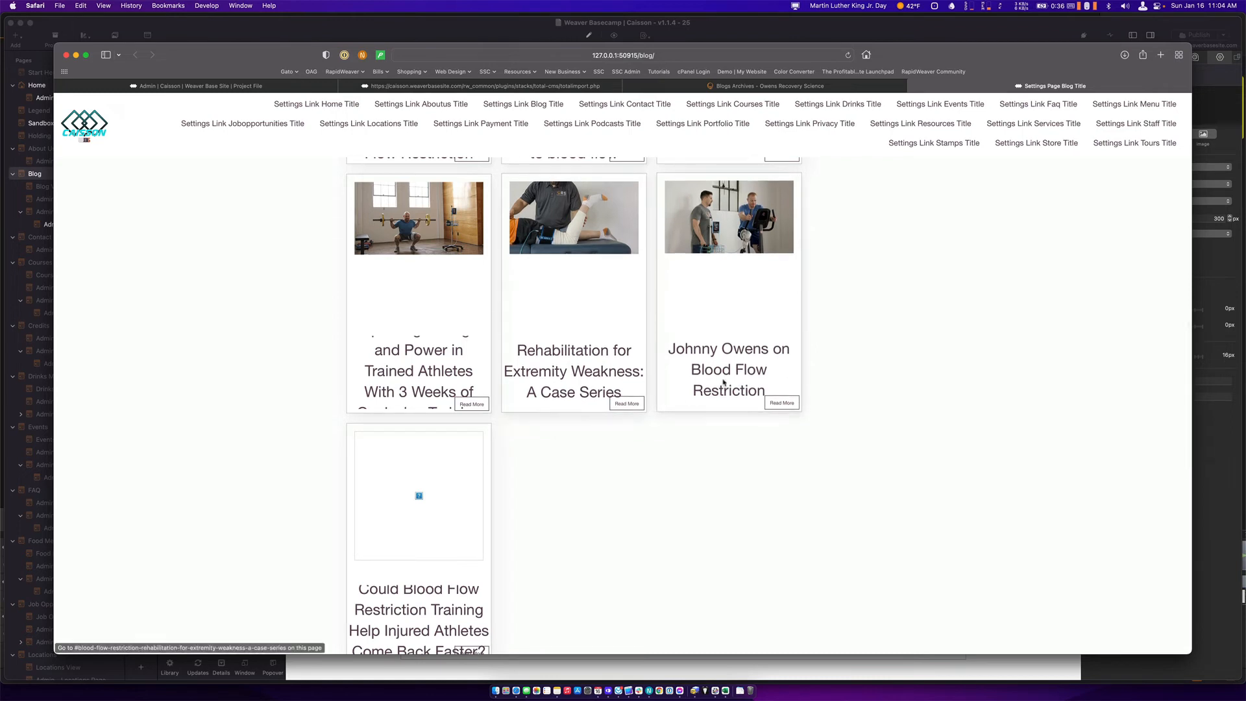
pyautogui.scroll(5, 706, 376)
pyautogui.scroll(5, 702, 347)
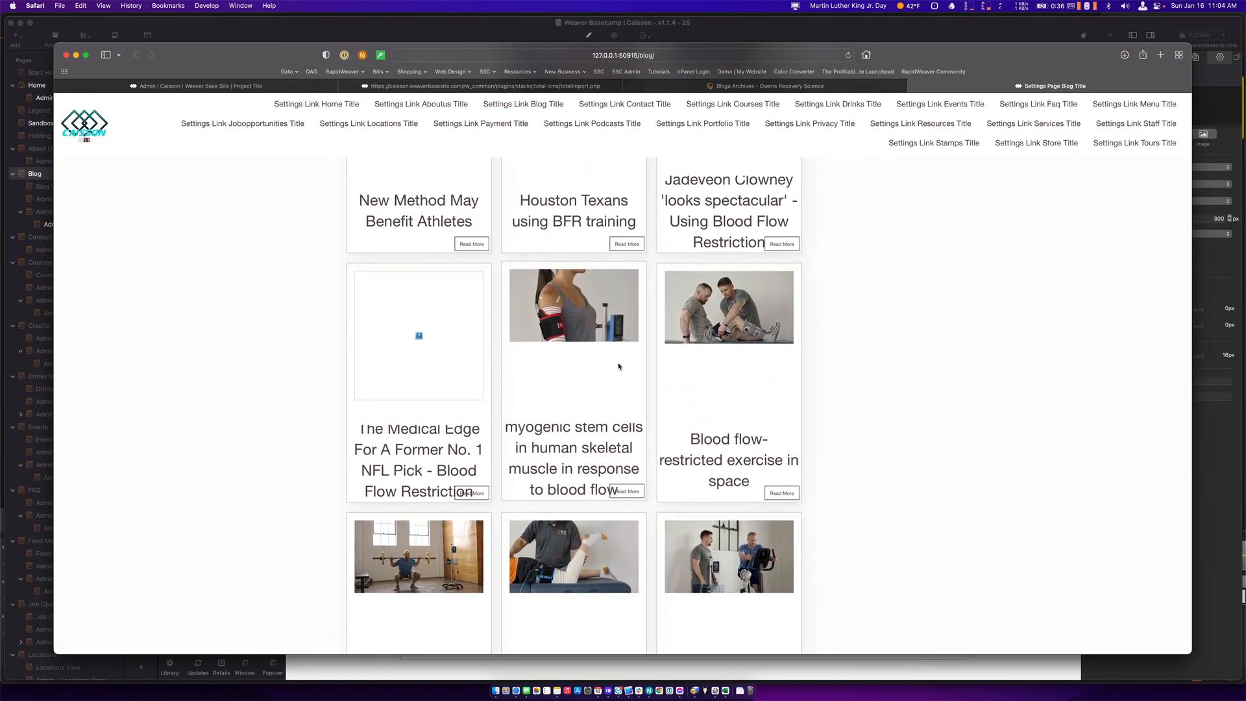
# Check the remaining post cards in the preview, switch to Excel and go to the first rows of the media column.
pyautogui.scroll(-1, 618, 367)
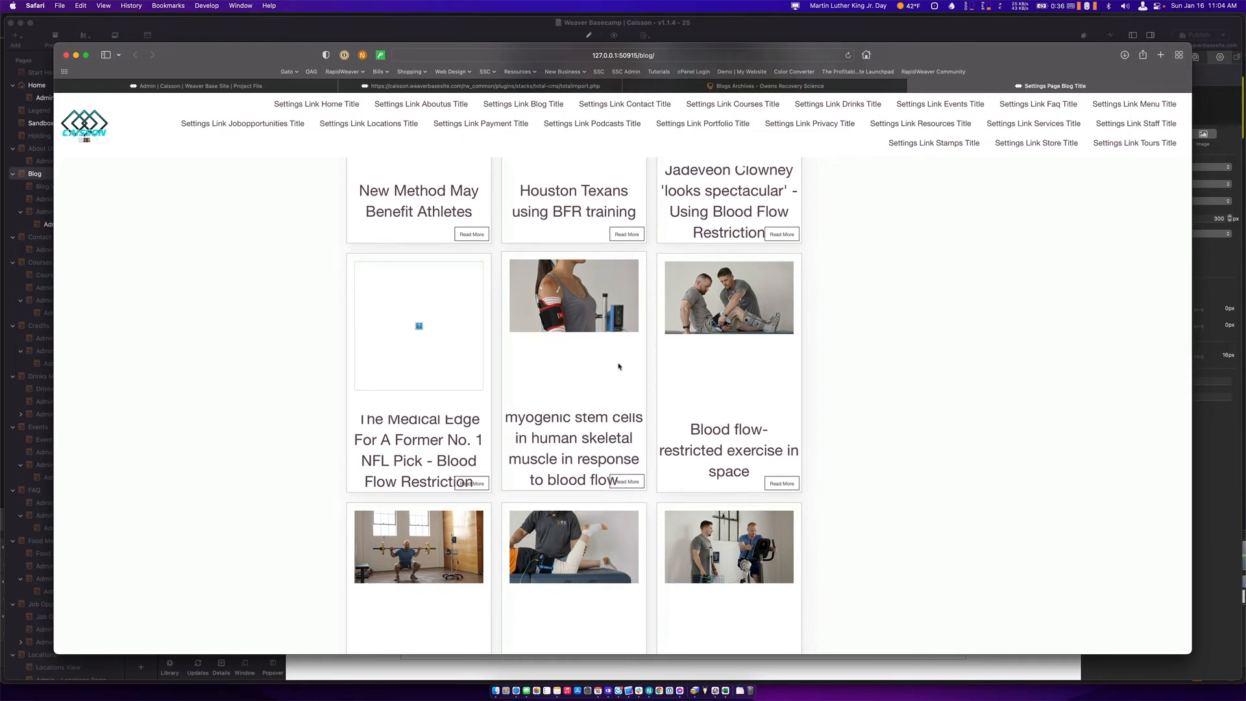
pyautogui.scroll(2, 421, 285)
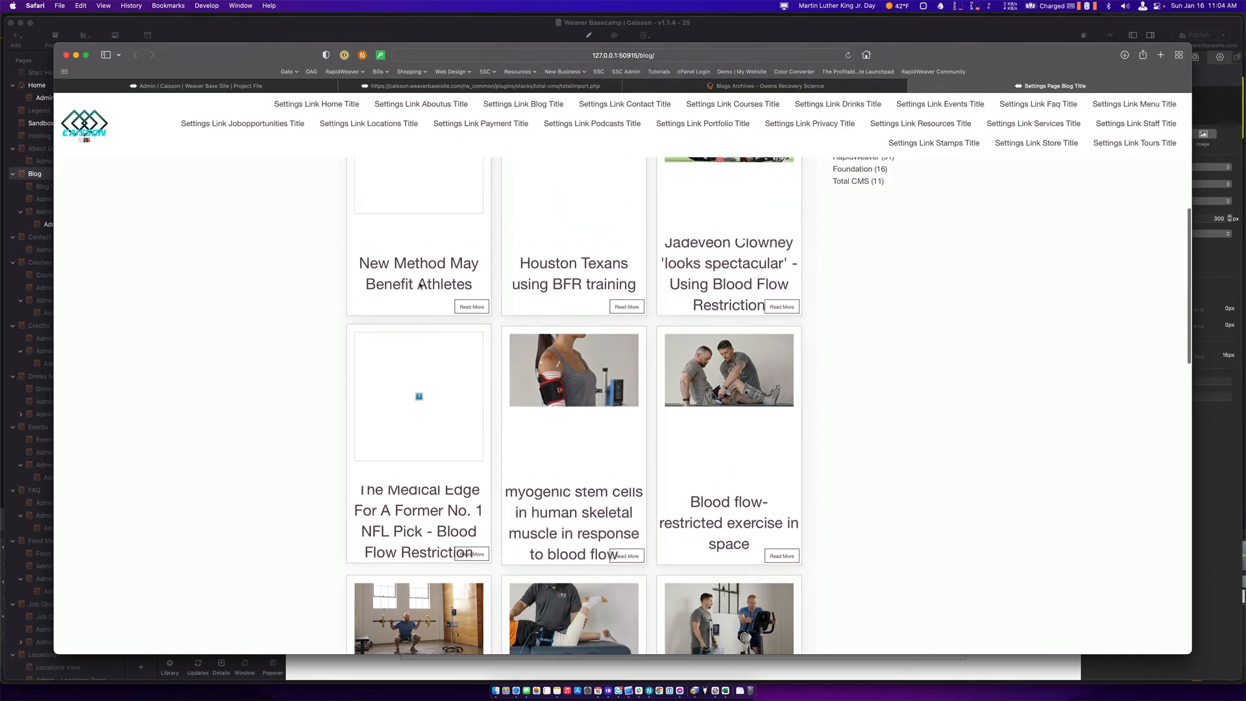
pyautogui.scroll(2, 420, 285)
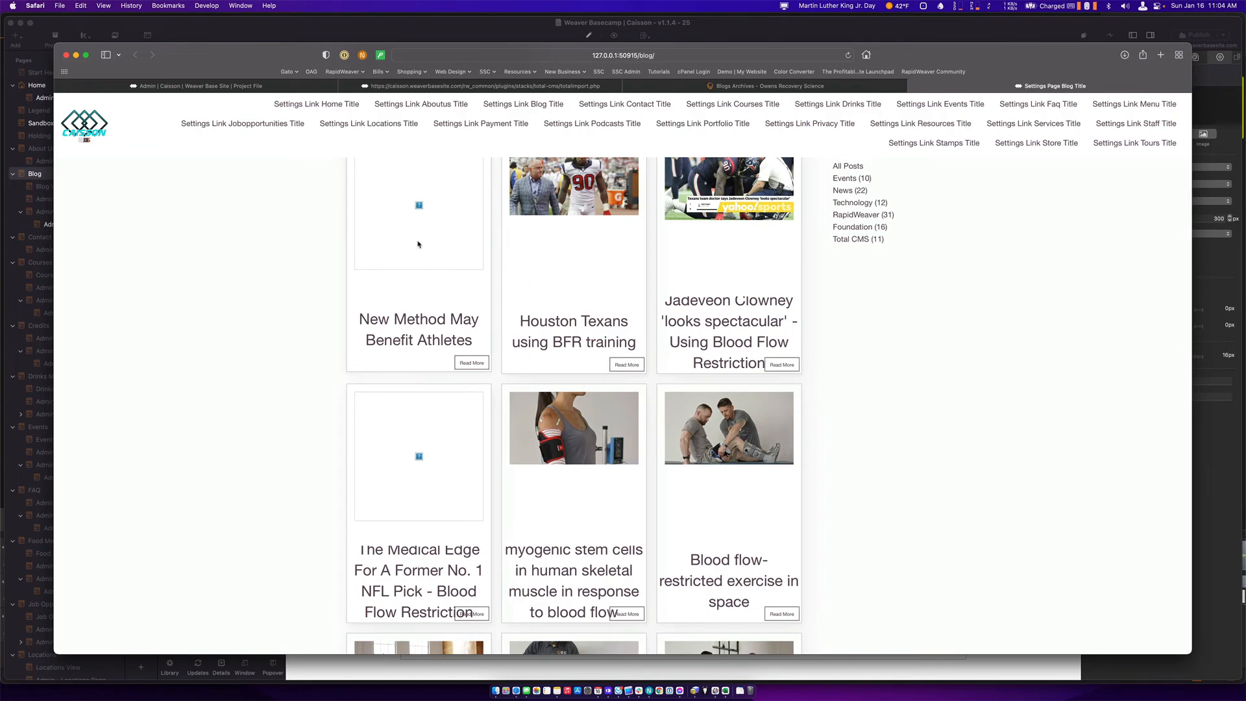
pyautogui.press('super+Tab')
pyautogui.press('super+Tab')
pyautogui.press('super+Tab')
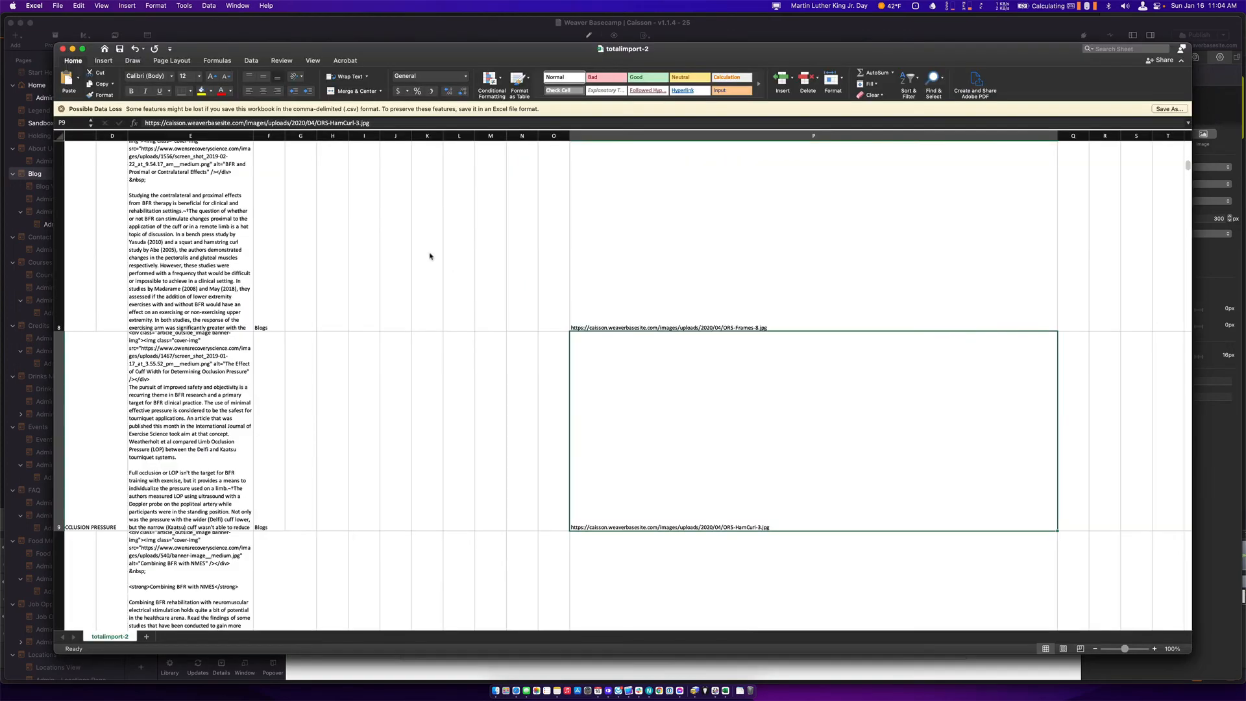
pyautogui.scroll(10, 641, 320)
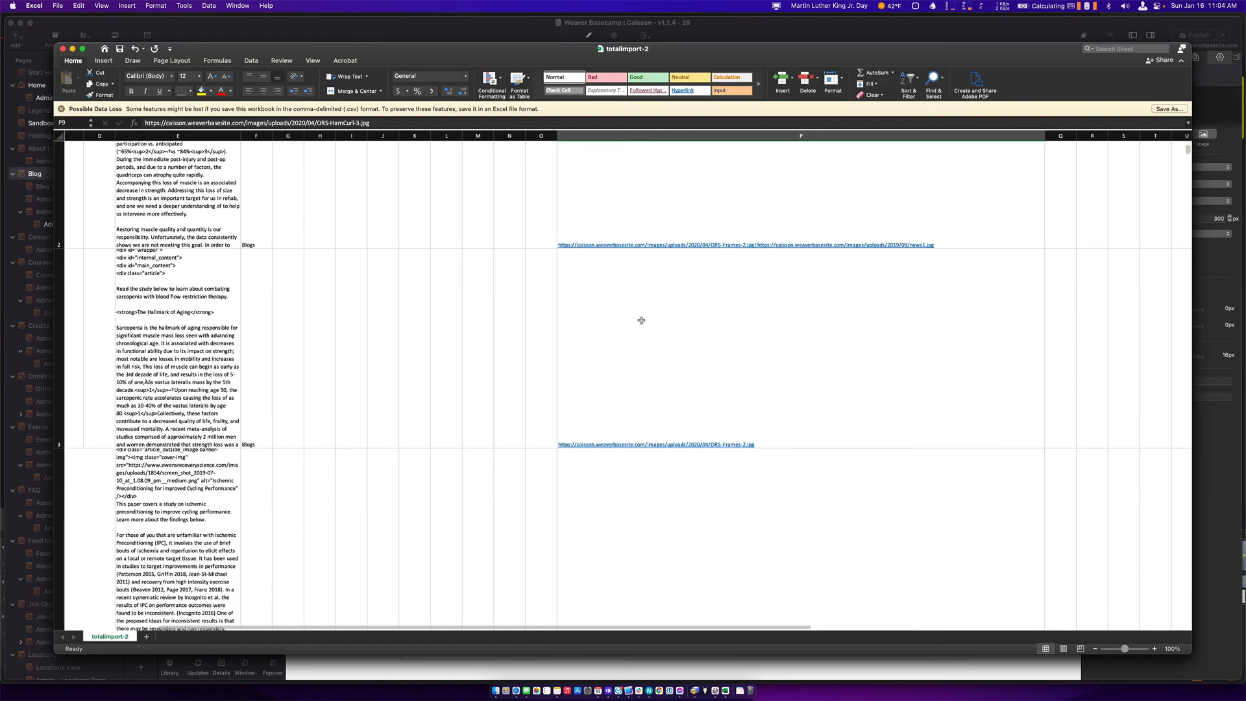
pyautogui.press('Up')
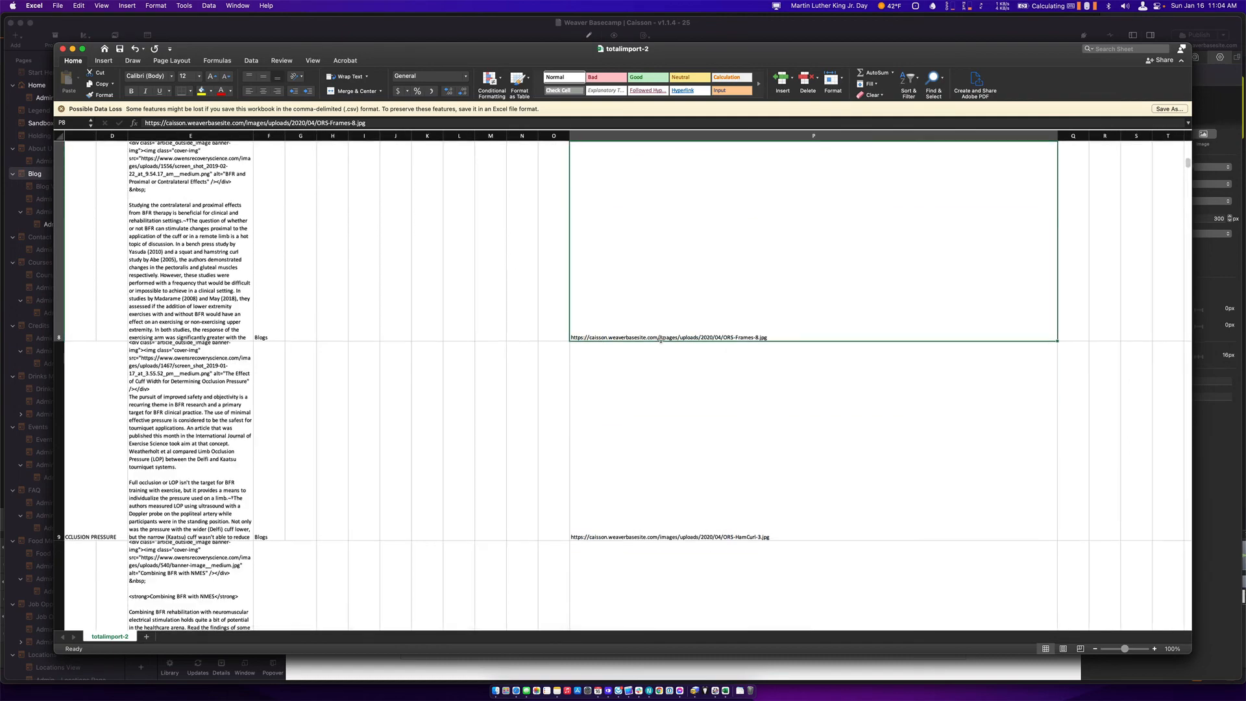
pyautogui.scroll(10, 660, 338)
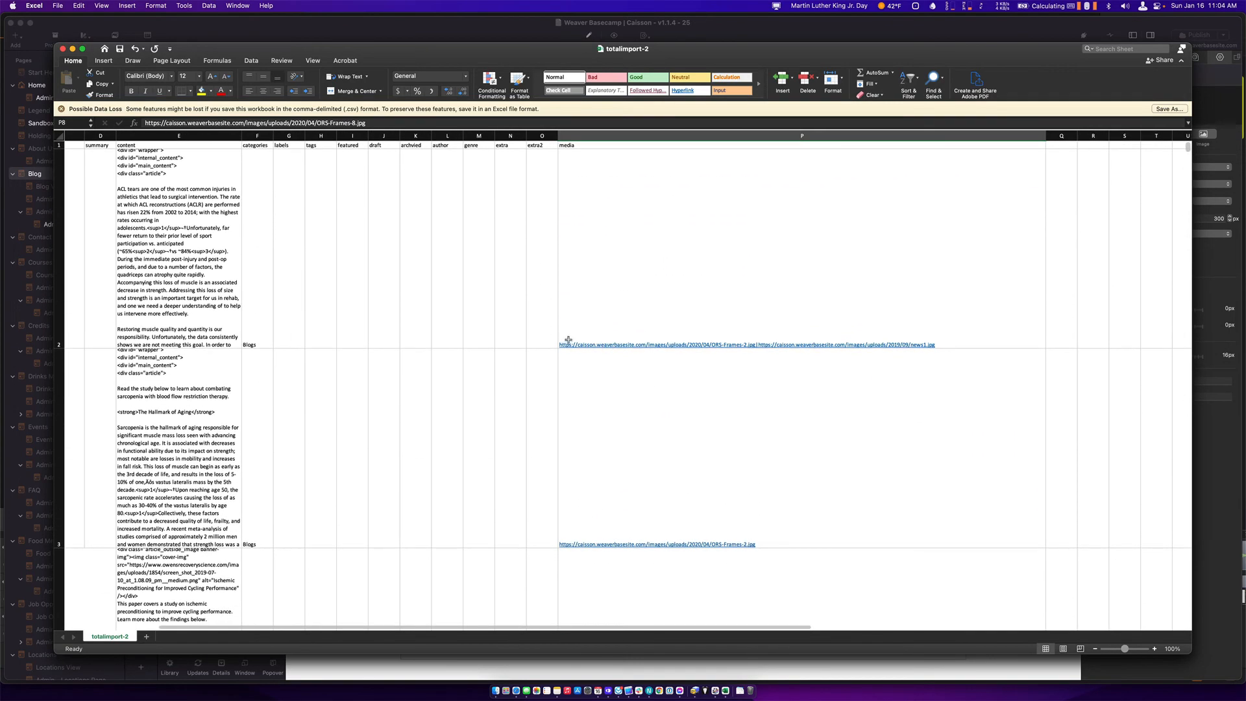
# Delete the second image URL, ending in news1.jpg, and its separator from media cell P2, and save the CSV file.
pyautogui.click(674, 335)
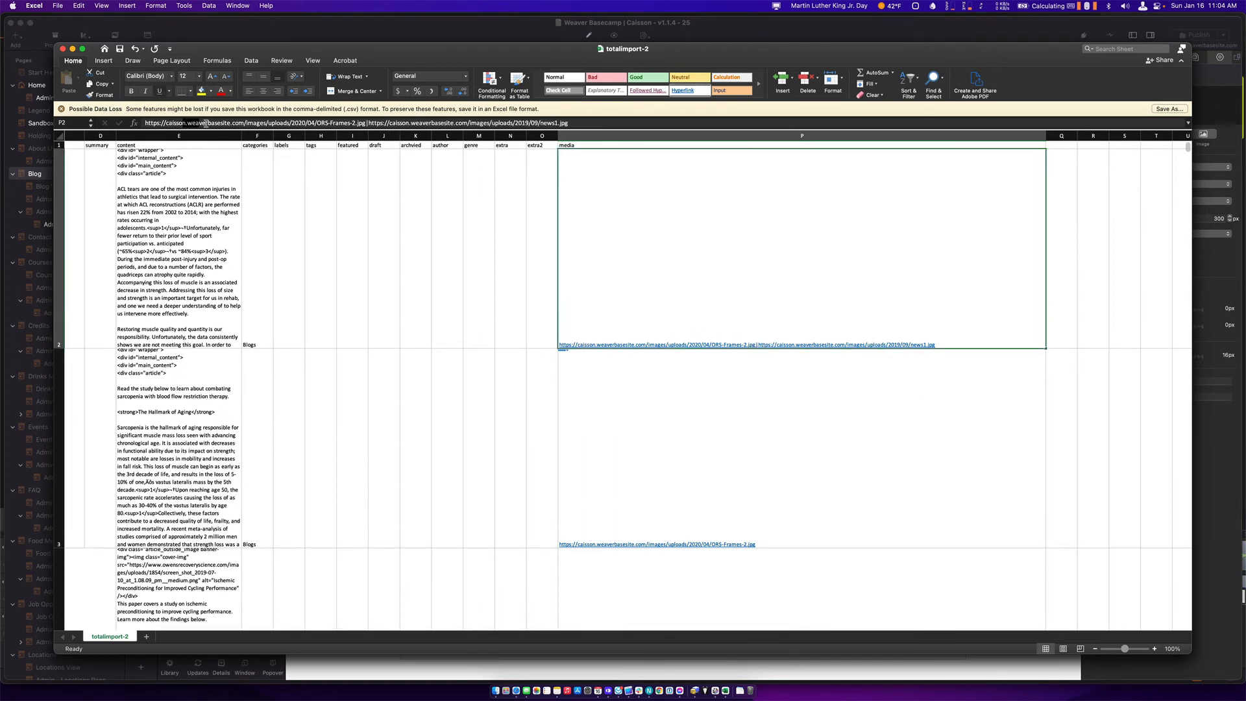
pyautogui.click(274, 123)
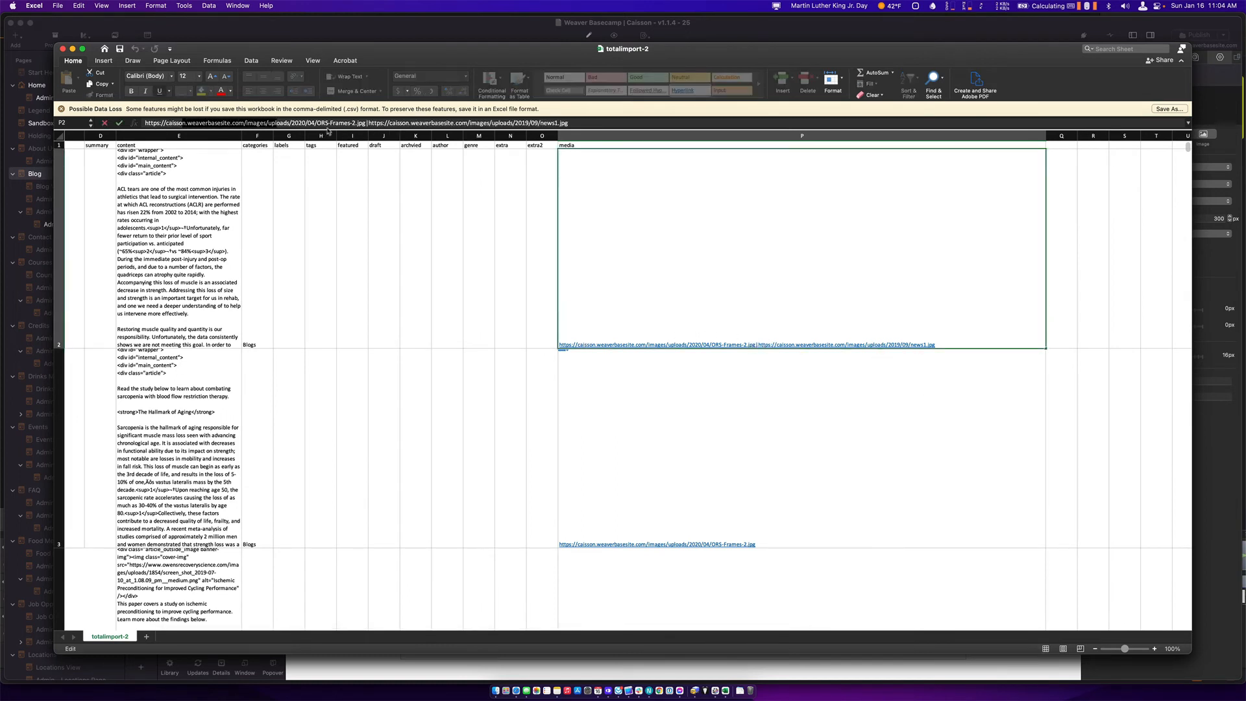
pyautogui.click(367, 123)
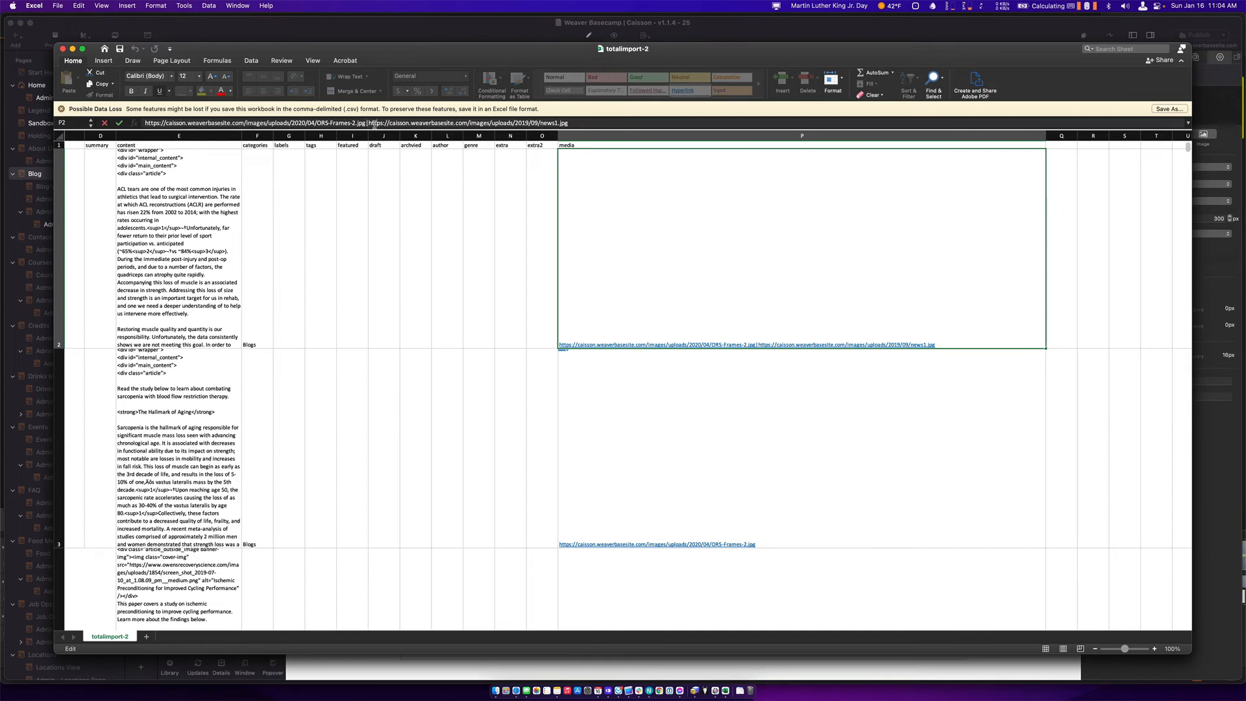
pyautogui.moveTo(366, 124); pyautogui.dragTo(607, 114)
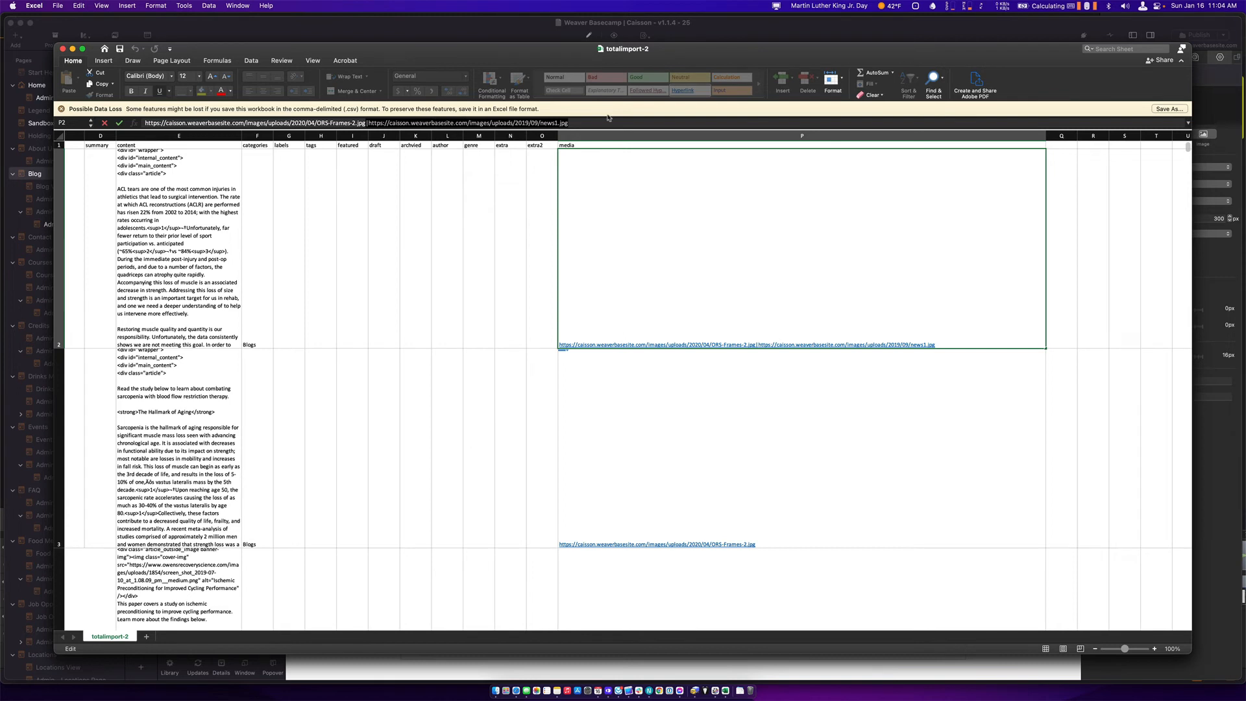
pyautogui.press('BackSpace')
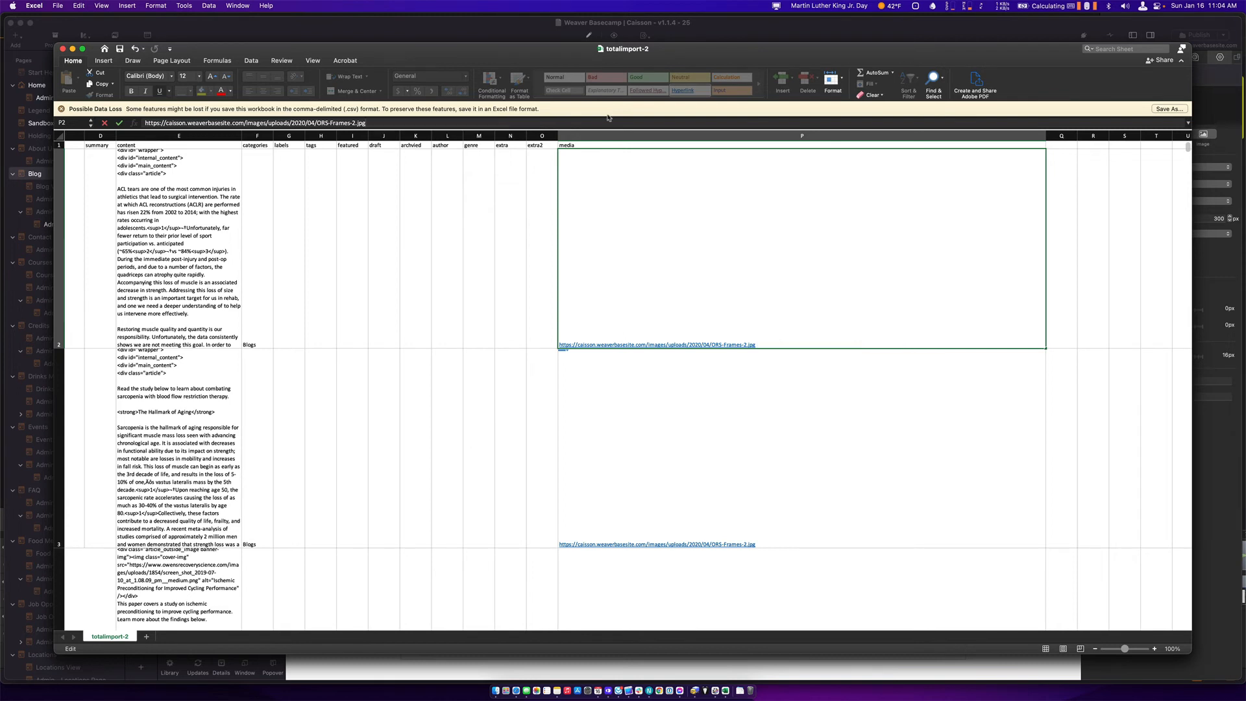
pyautogui.press('super+s')
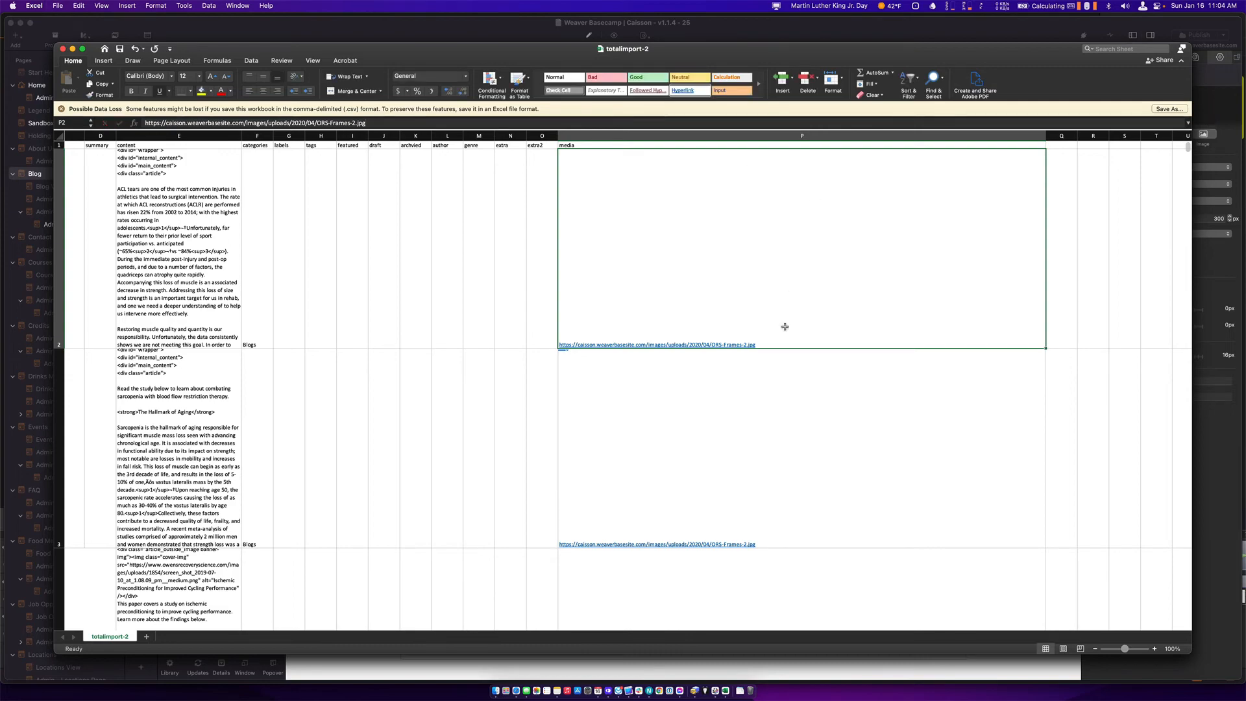
# Look down the media column for entries with two image URLs and delete the second URL, ending in LER-July-2016-Cover-pic-420x500-1.jpg, from P46.
pyautogui.scroll(-10, 785, 327)
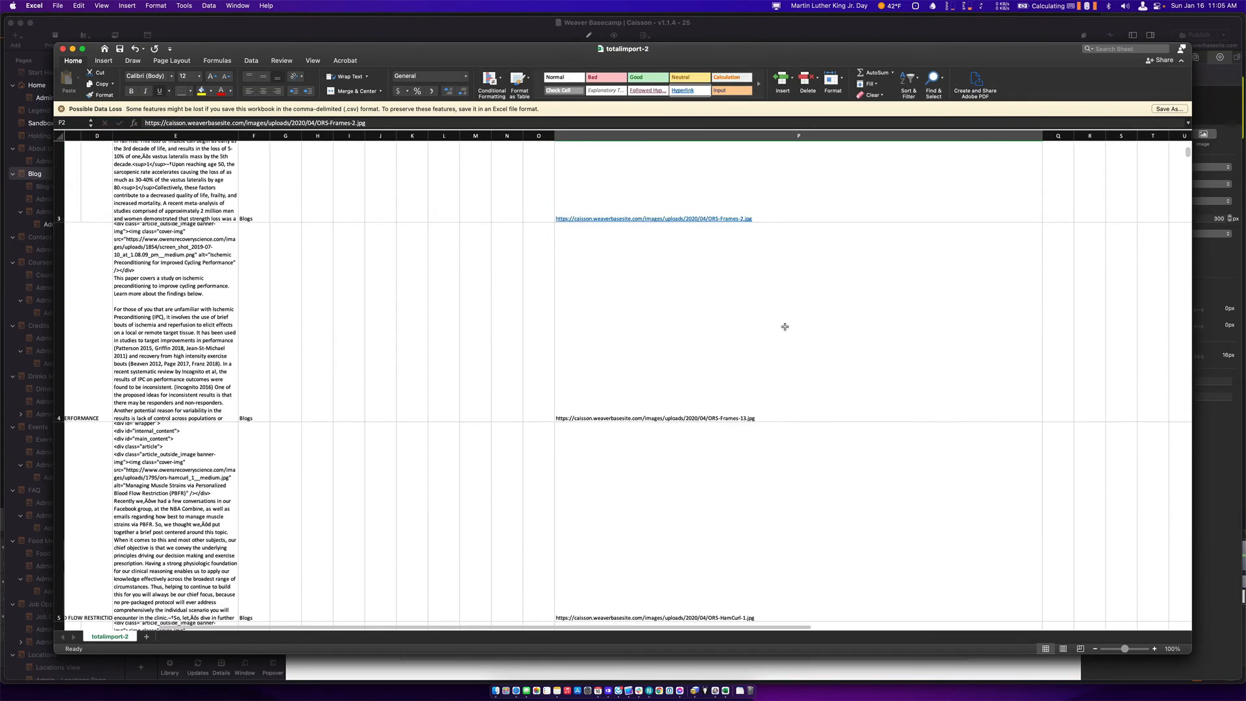
pyautogui.scroll(-20, 785, 326)
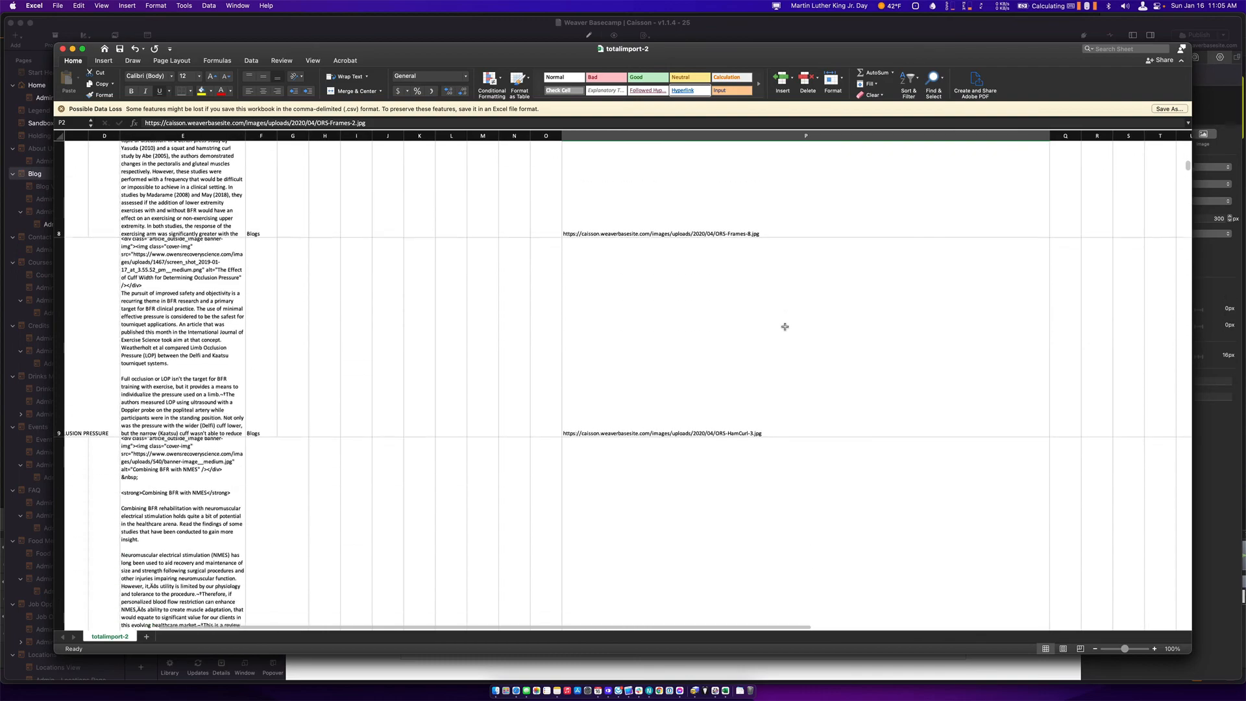
pyautogui.scroll(-20, 785, 326)
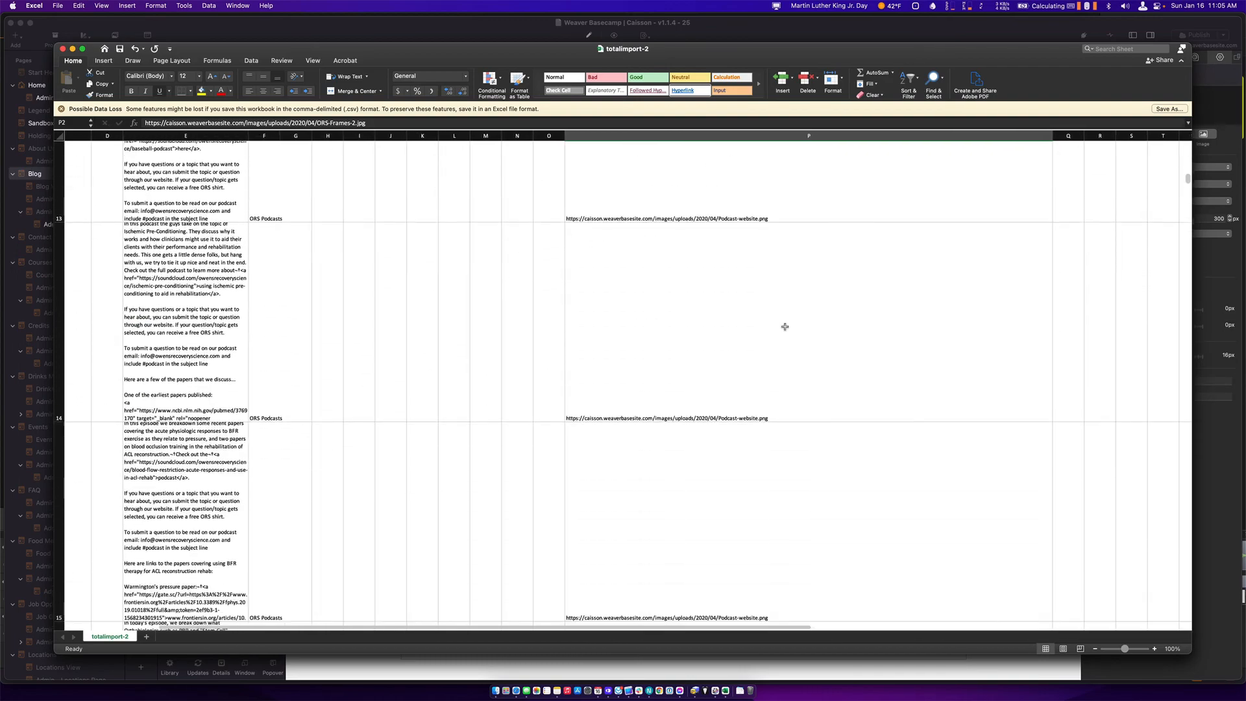
pyautogui.scroll(-20, 785, 326)
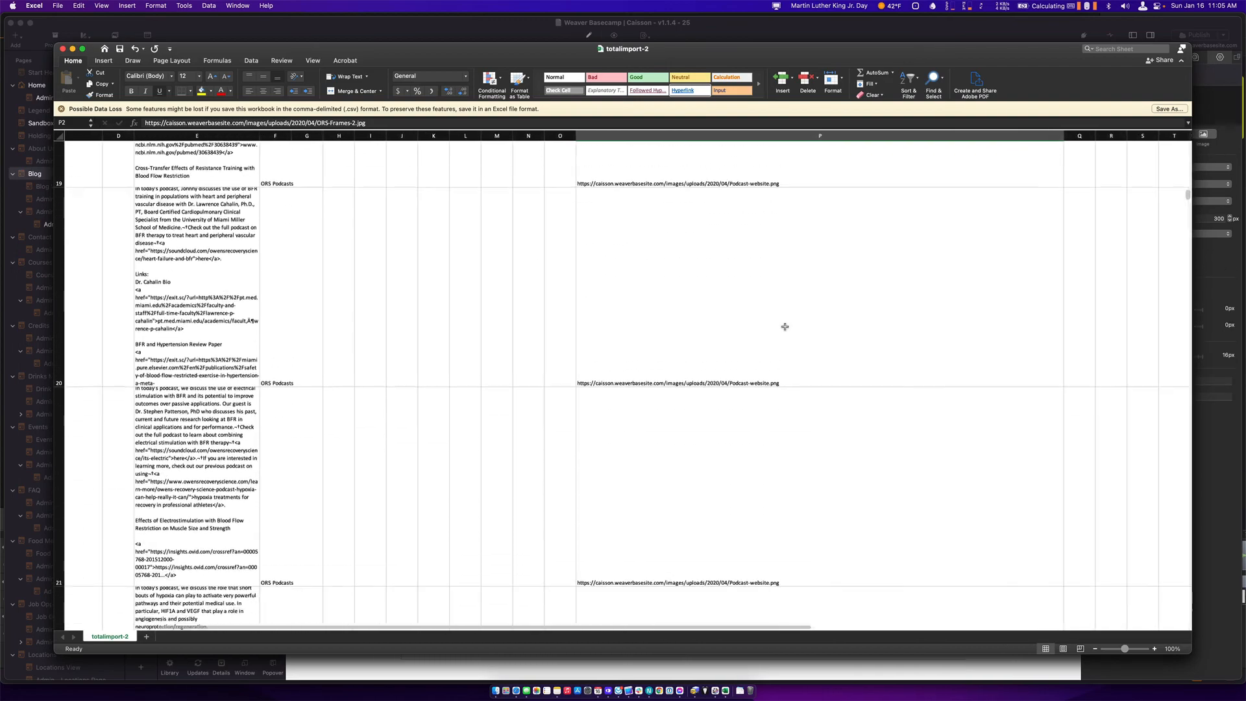
pyautogui.scroll(-20, 784, 326)
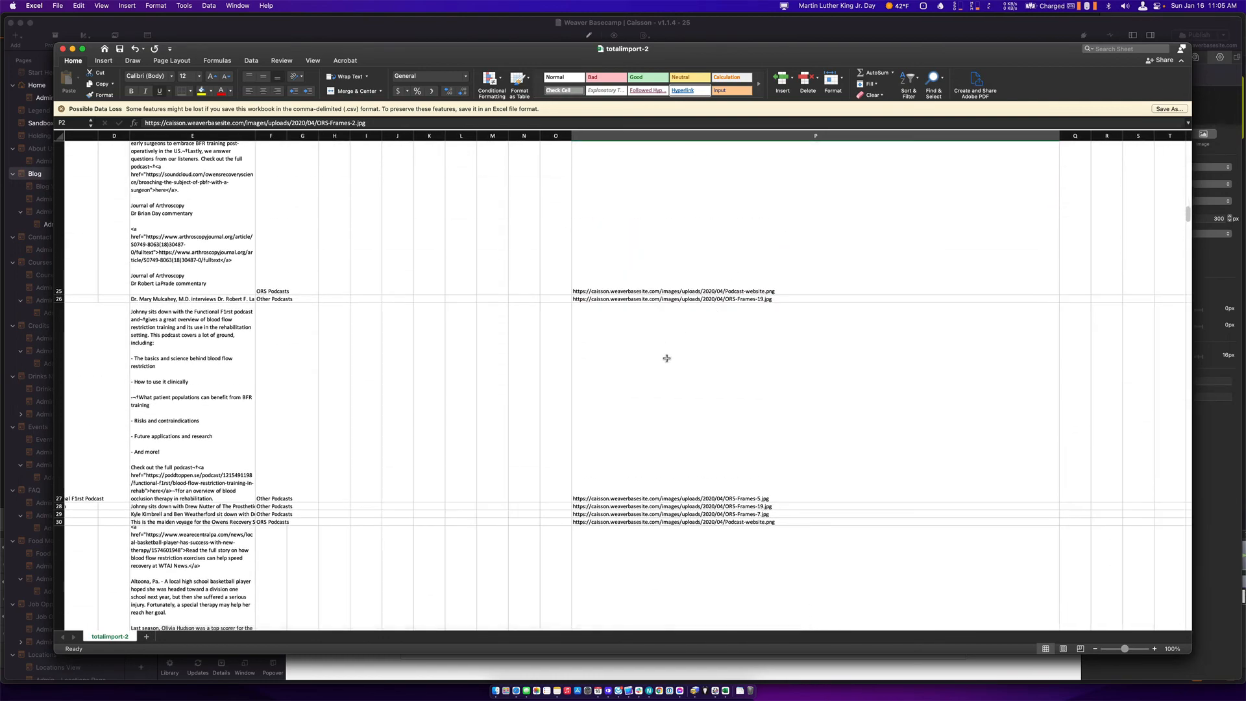
pyautogui.scroll(-20, 666, 362)
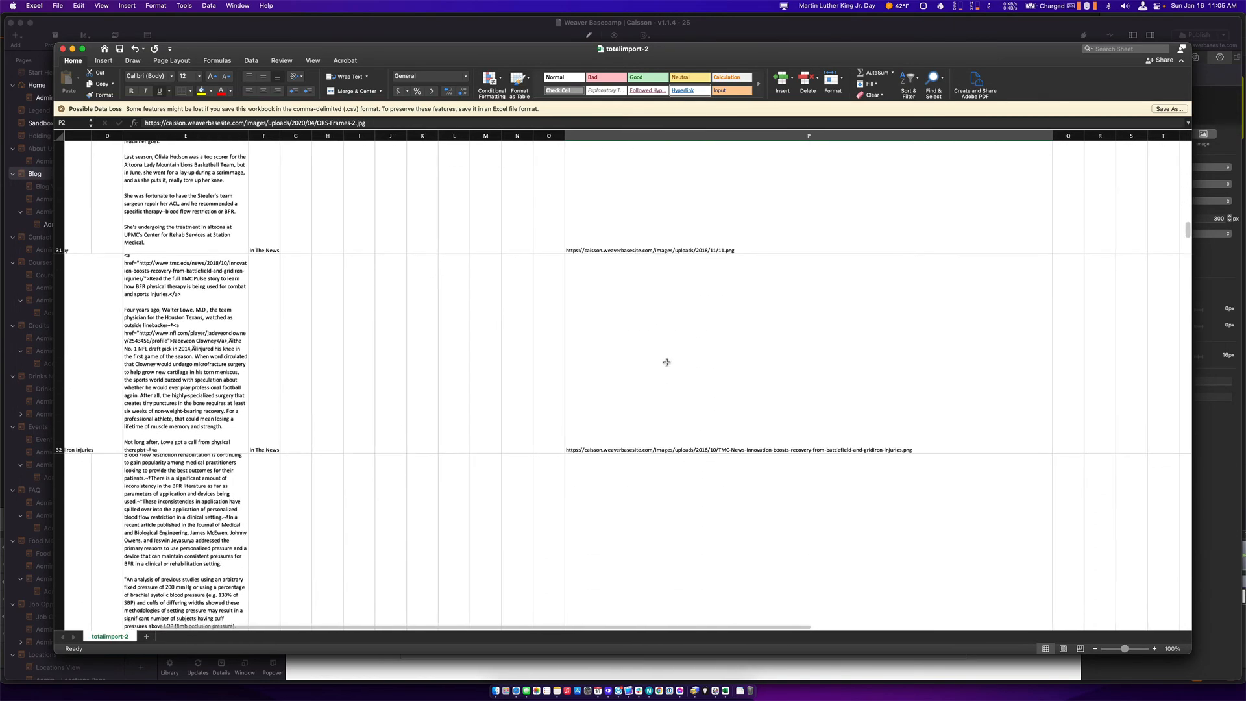
pyautogui.scroll(-20, 666, 362)
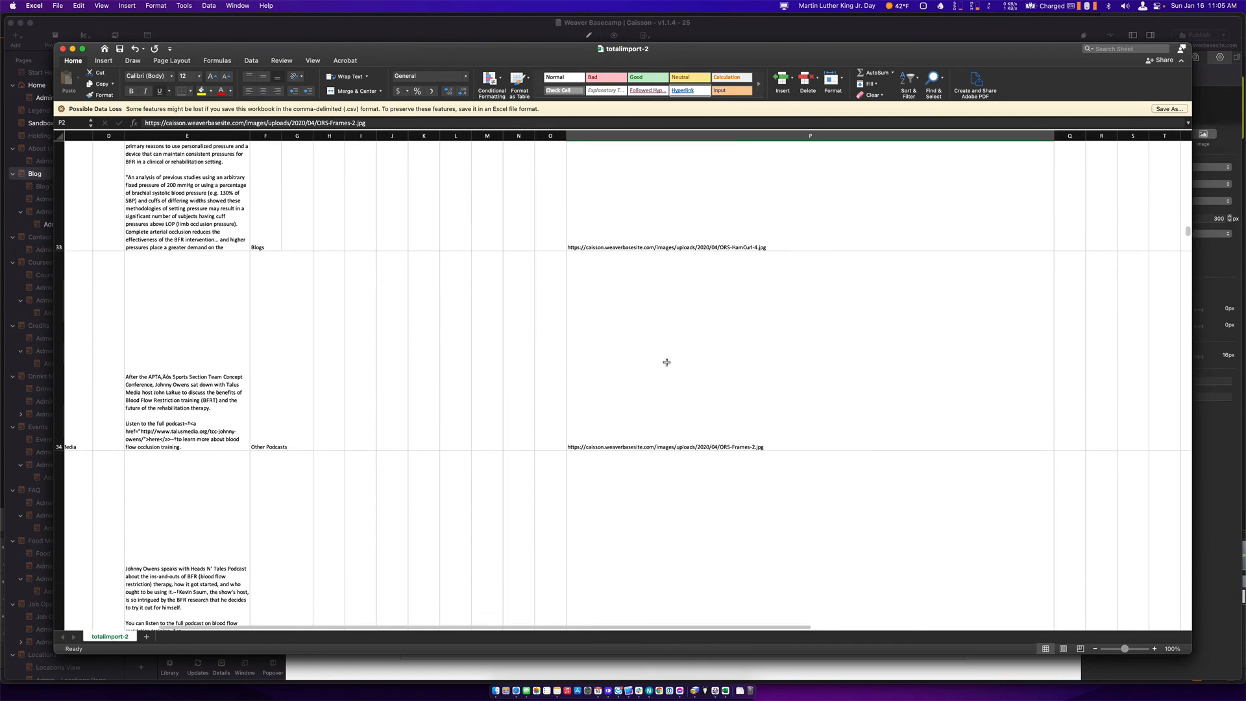
pyautogui.scroll(-15, 666, 362)
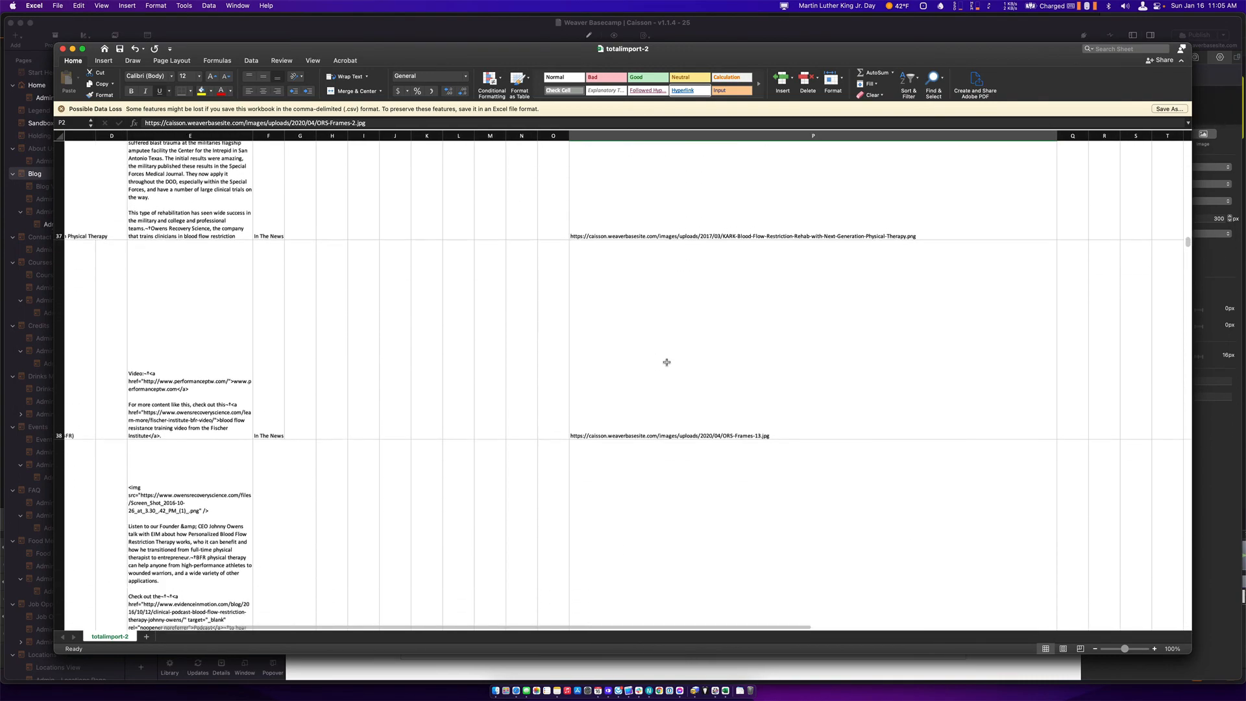
pyautogui.scroll(-15, 666, 362)
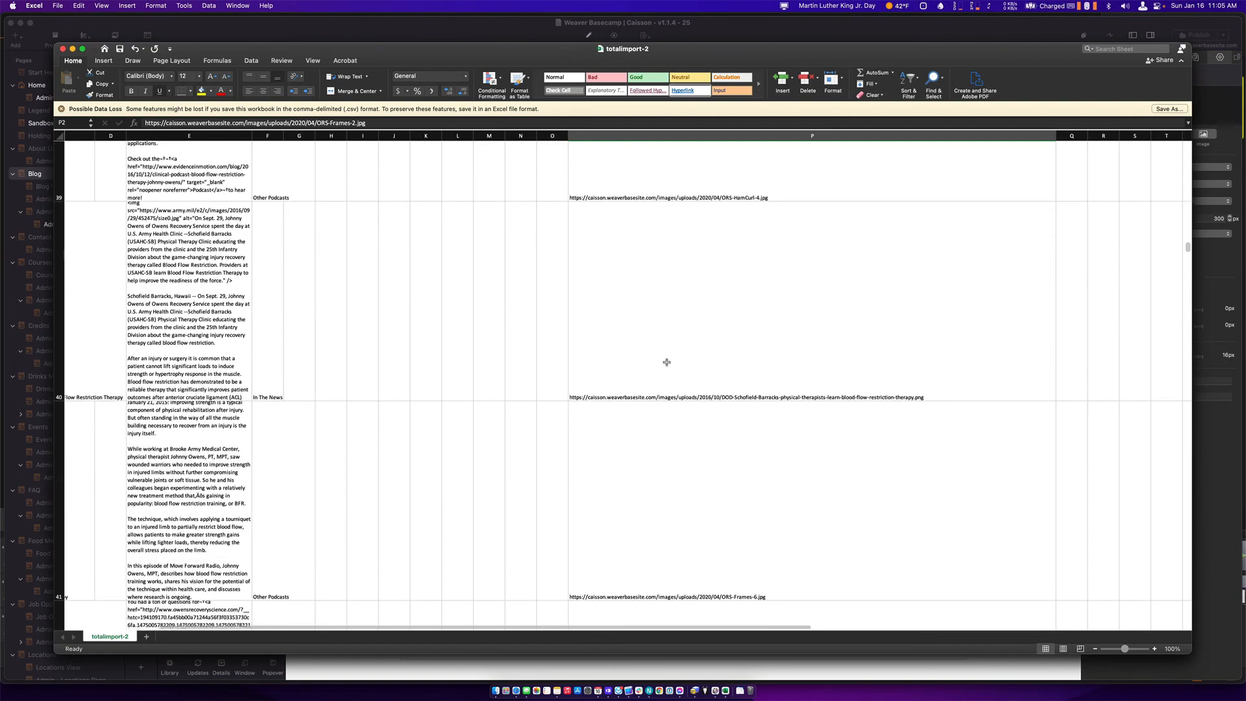
pyautogui.scroll(-10, 667, 362)
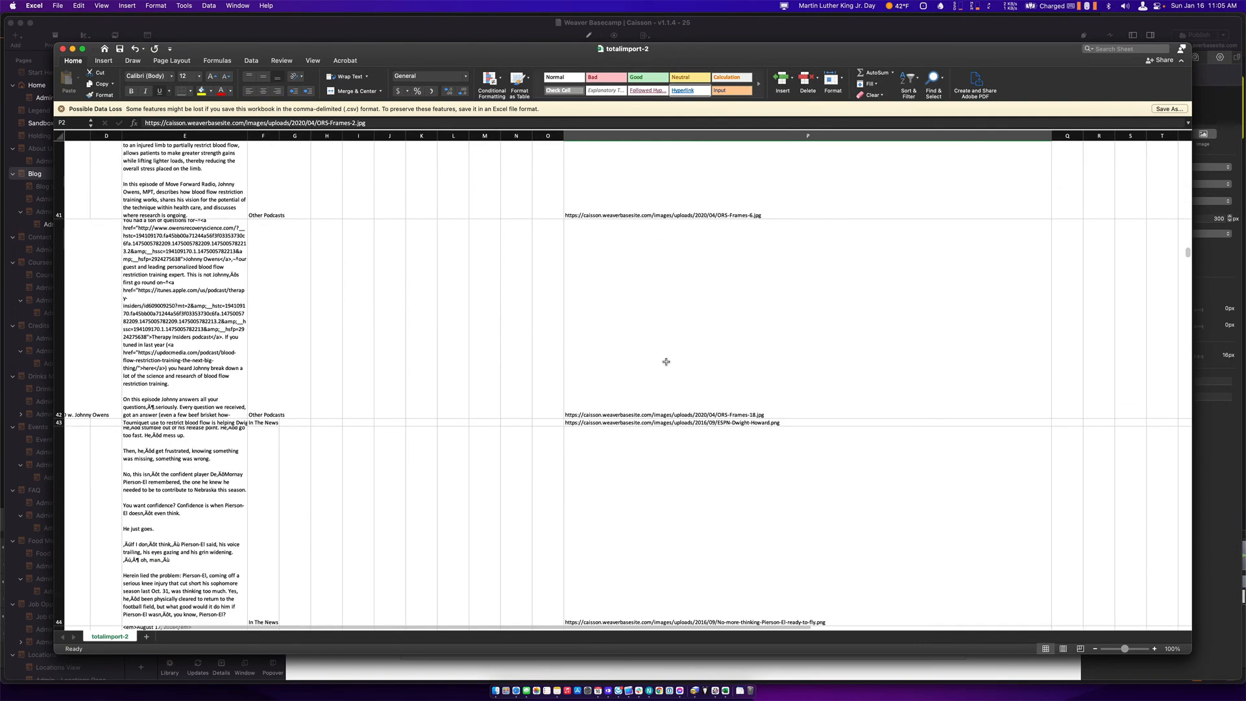
pyautogui.scroll(-20, 667, 362)
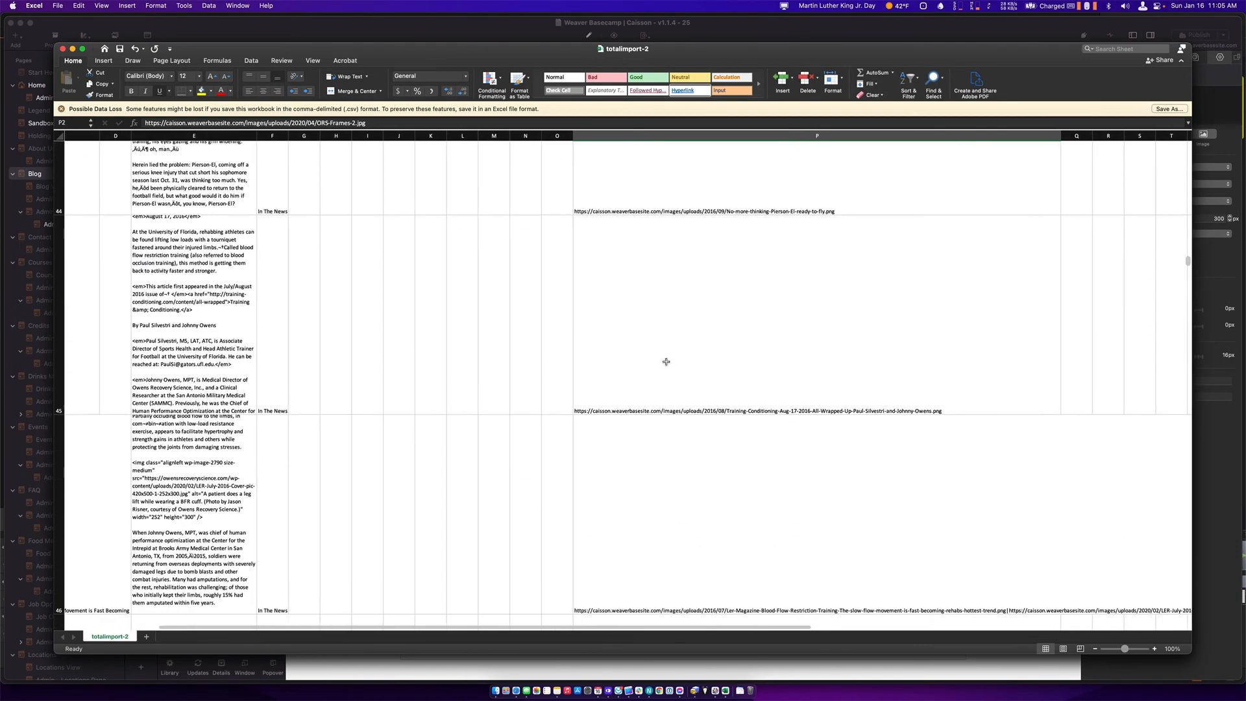
pyautogui.scroll(-10, 665, 362)
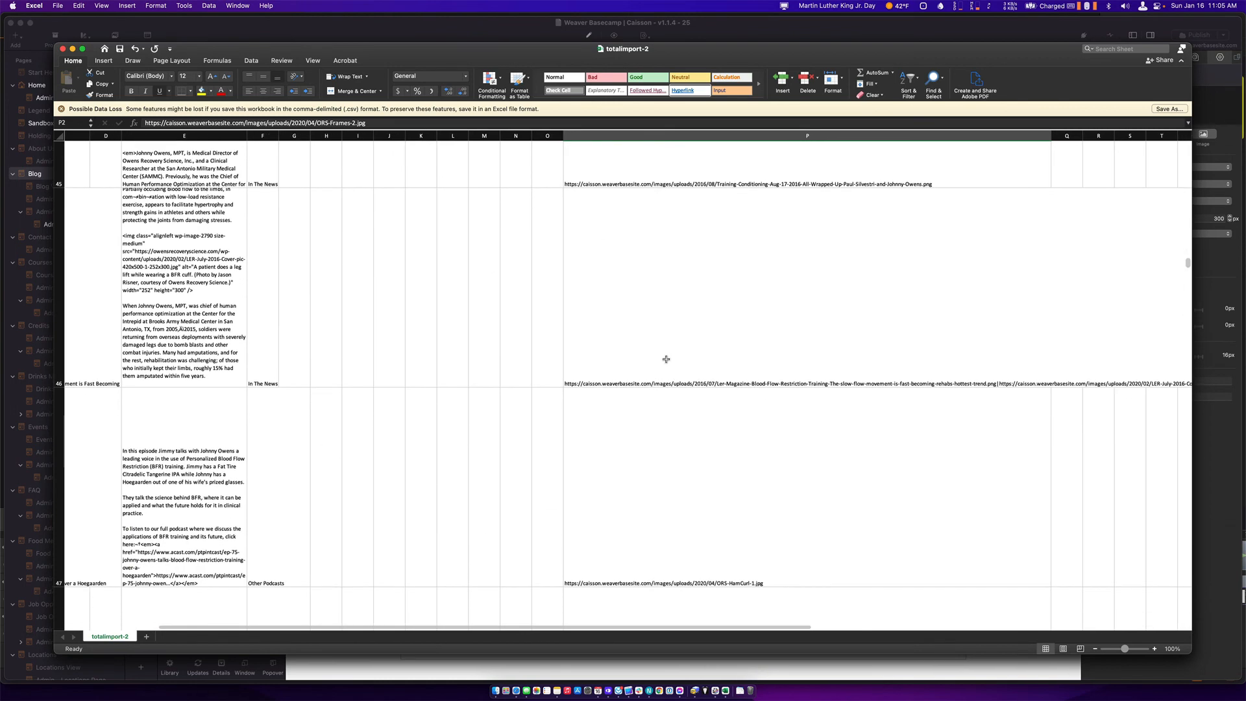
pyautogui.click(665, 359)
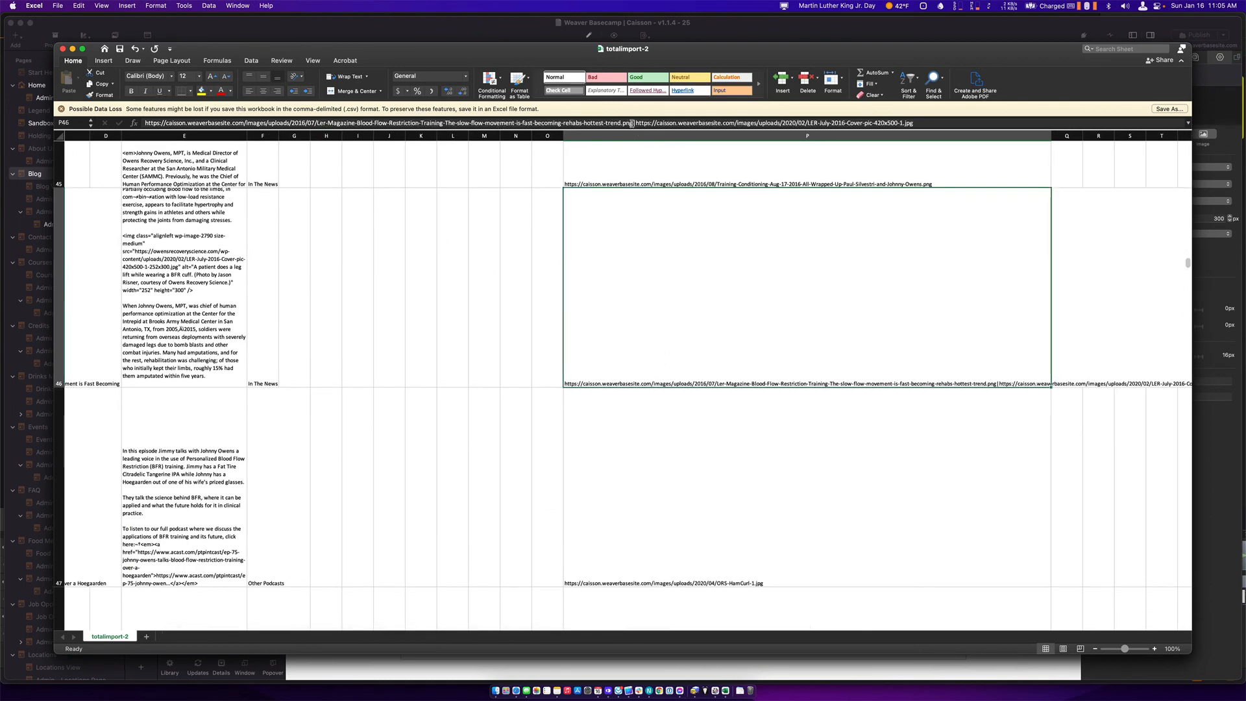
pyautogui.moveTo(635, 123); pyautogui.dragTo(1008, 121)
pyautogui.press('BackSpace')
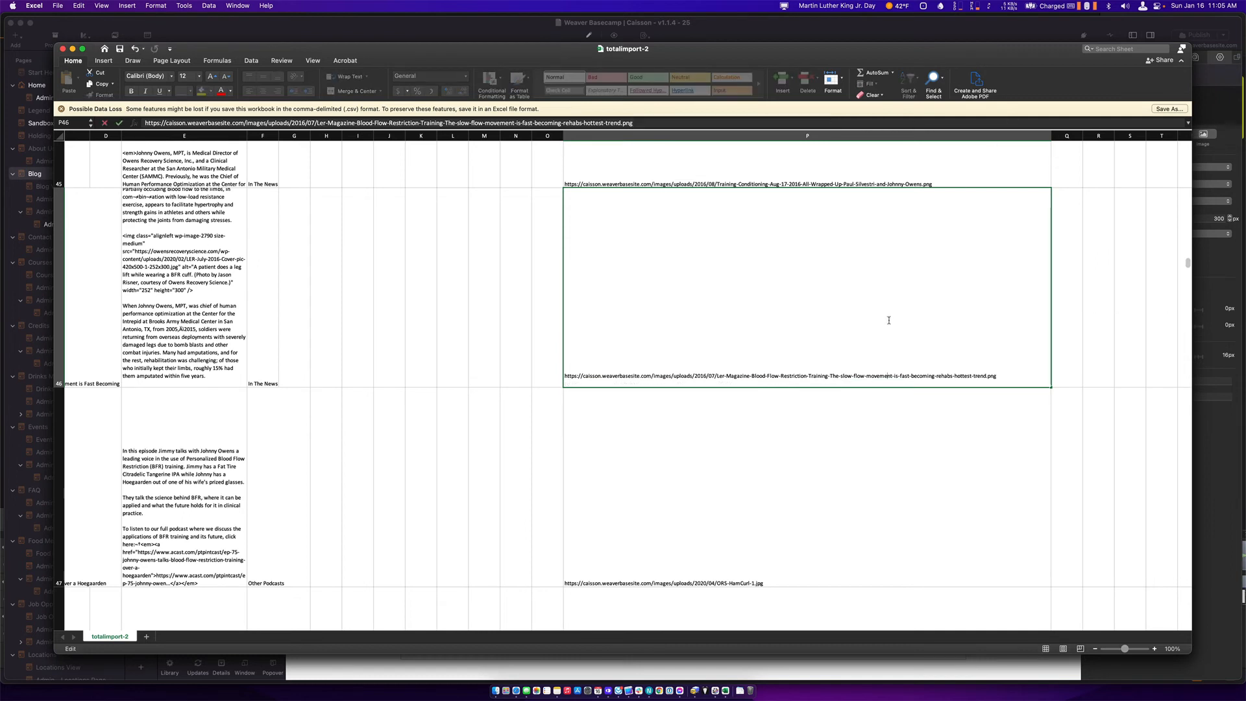
pyautogui.scroll(-10, 803, 431)
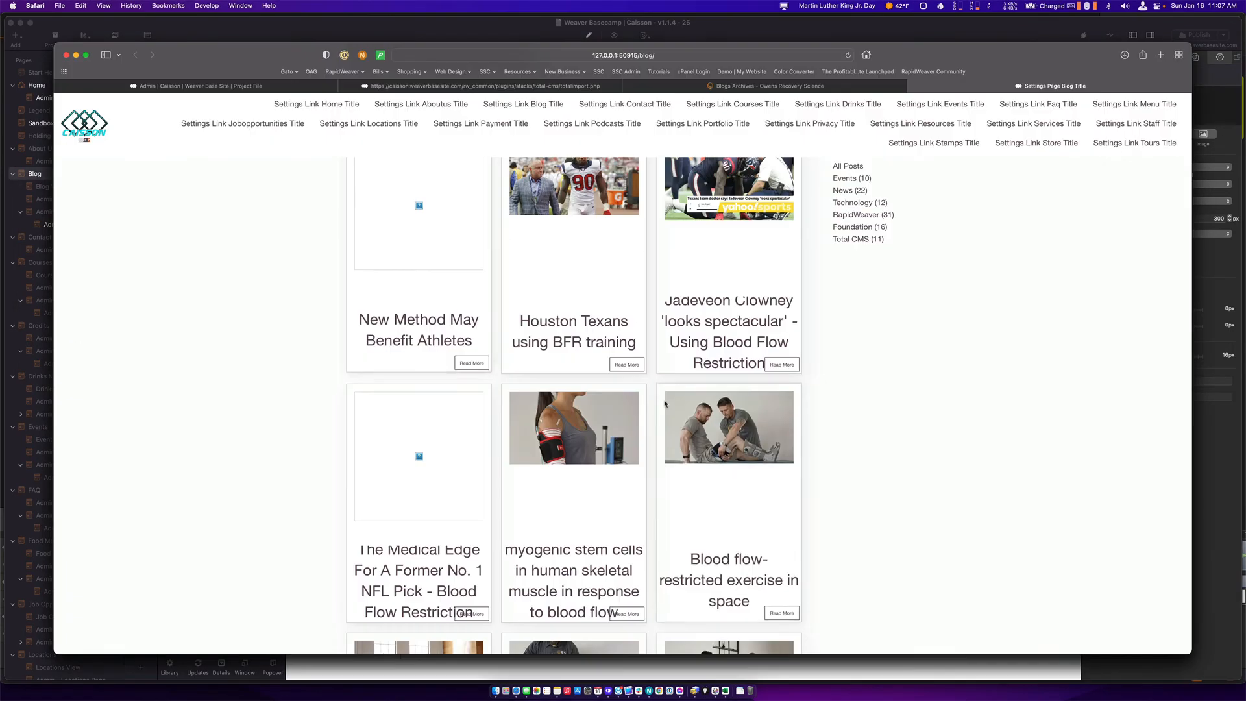
# Return to the Total CMS Blog Import Utility form in Safari and import totalimport-2.csv into the blog CMS ID again.
pyautogui.hotkey('ctrl', 'Tab')
pyautogui.hotkey('ctrl', 'Tab')
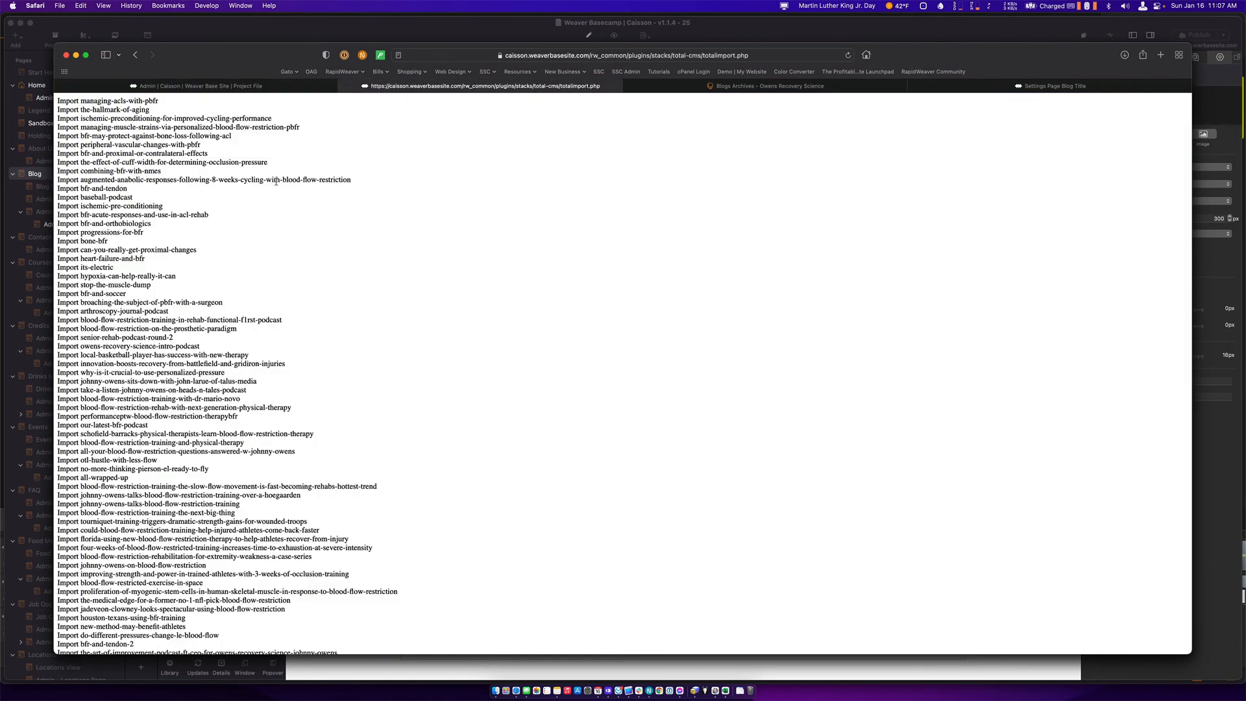
pyautogui.hscroll(-5, 276, 181)
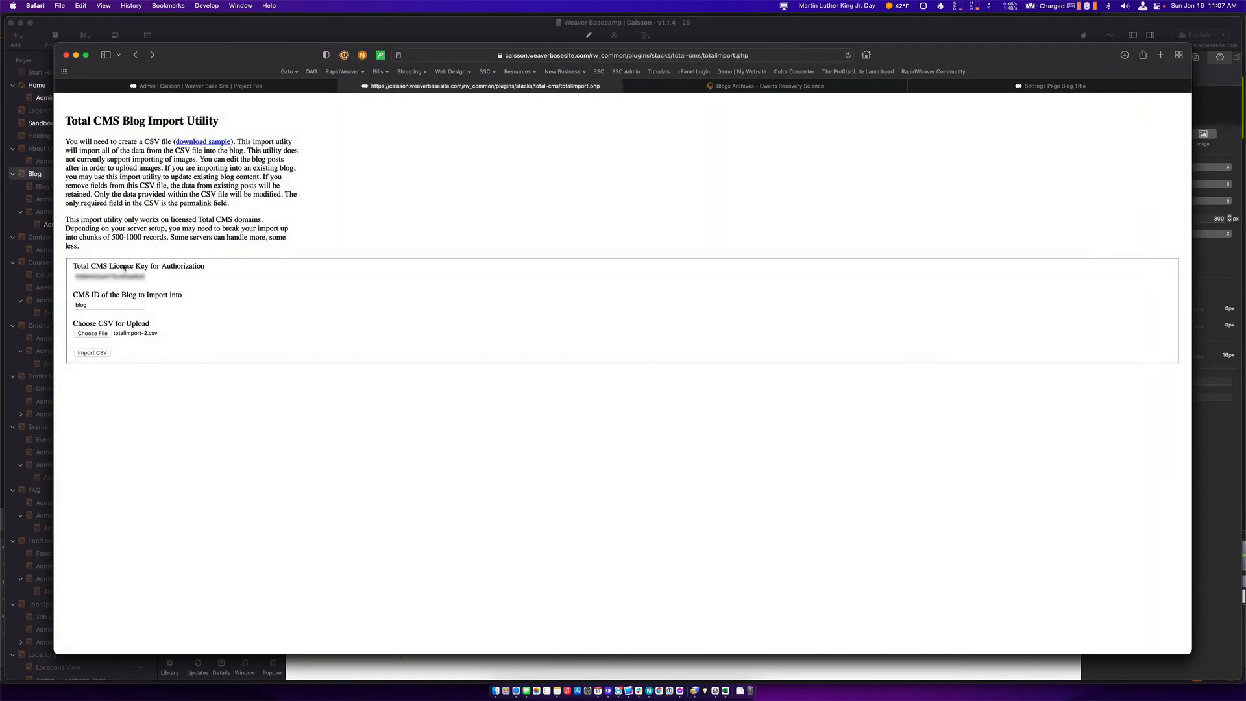
pyautogui.click(88, 353)
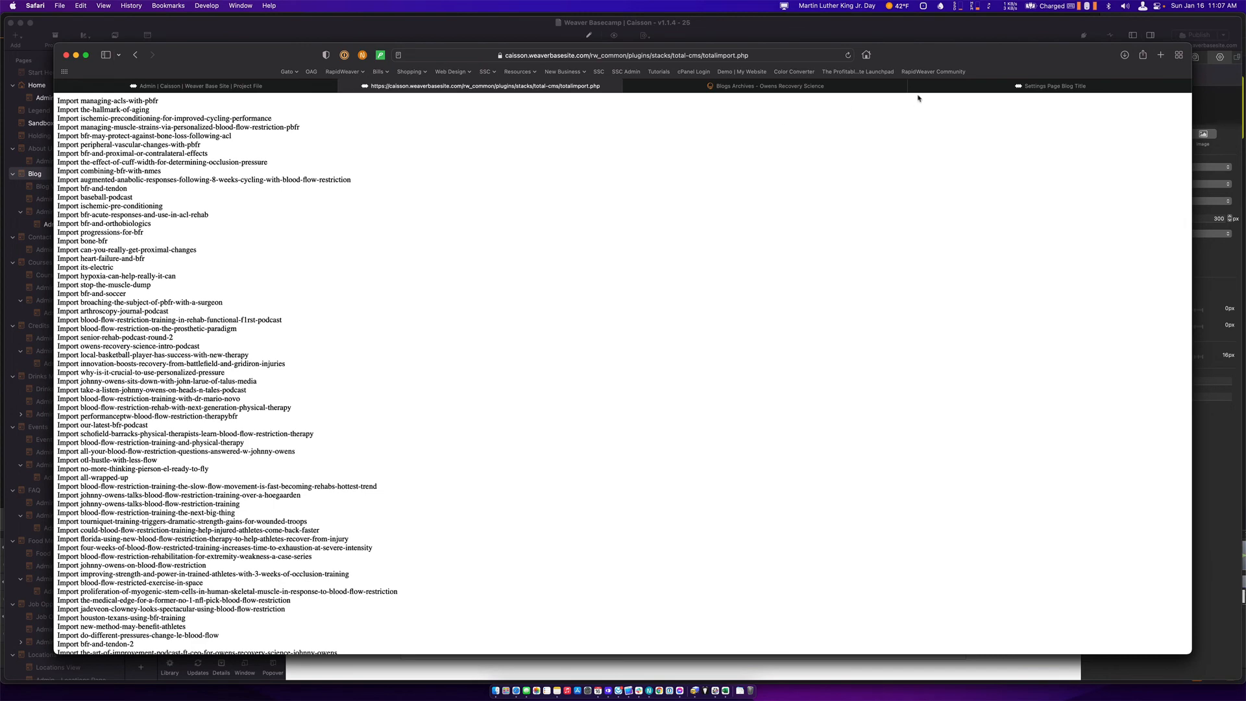
# Reload the Blog page preview and examine the post card images there and on the published caisson.weaverbasesite.com/blog/ page.
pyautogui.click(945, 90)
pyautogui.press('super+r')
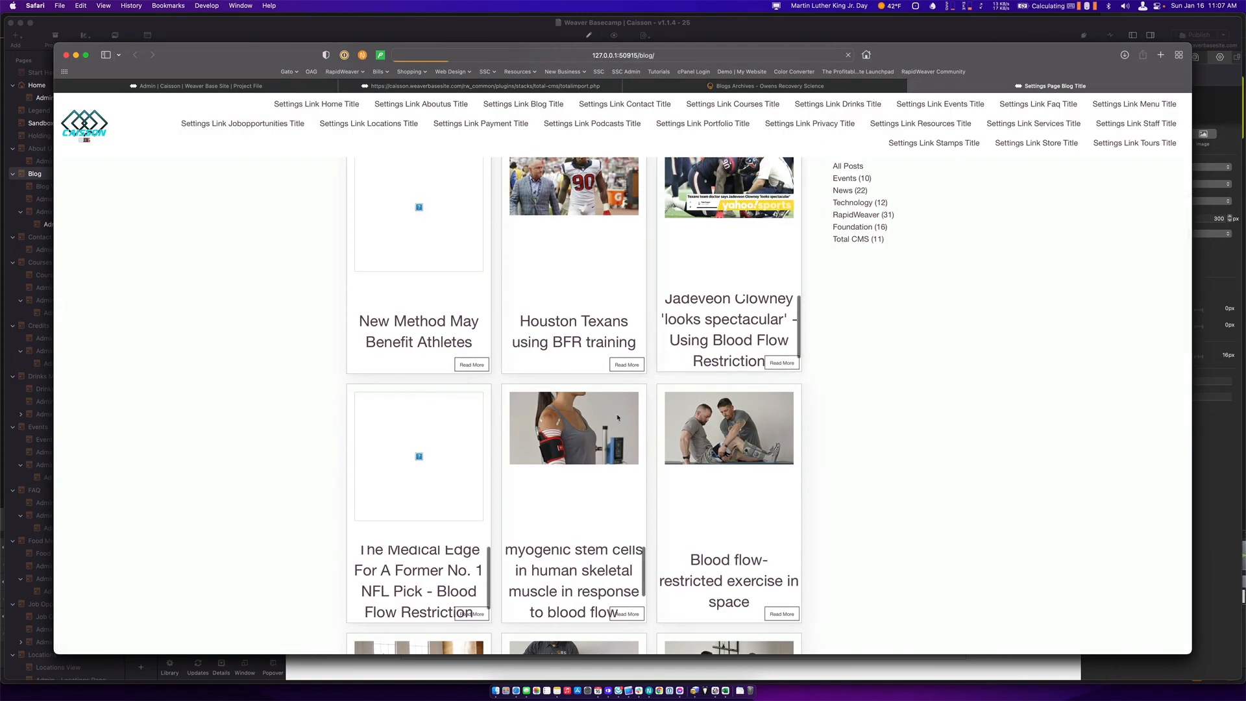
pyautogui.scroll(-2, 567, 556)
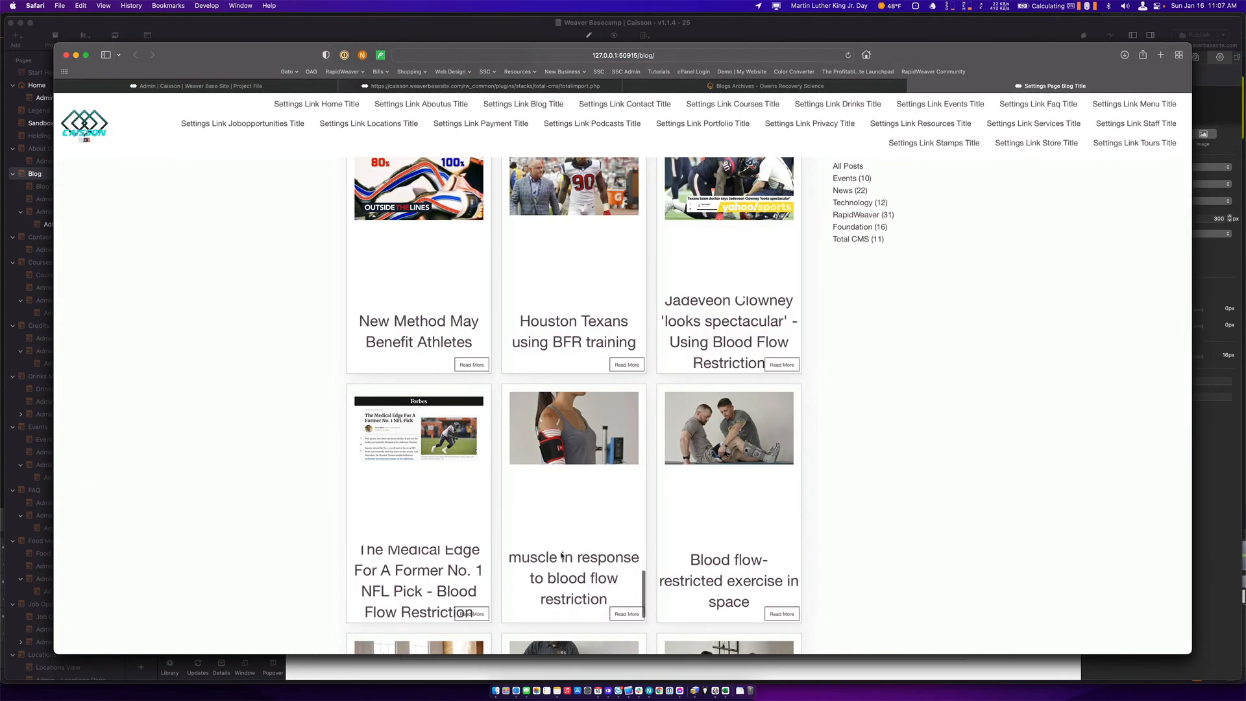
pyautogui.scroll(-5, 891, 447)
pyautogui.scroll(10, 891, 447)
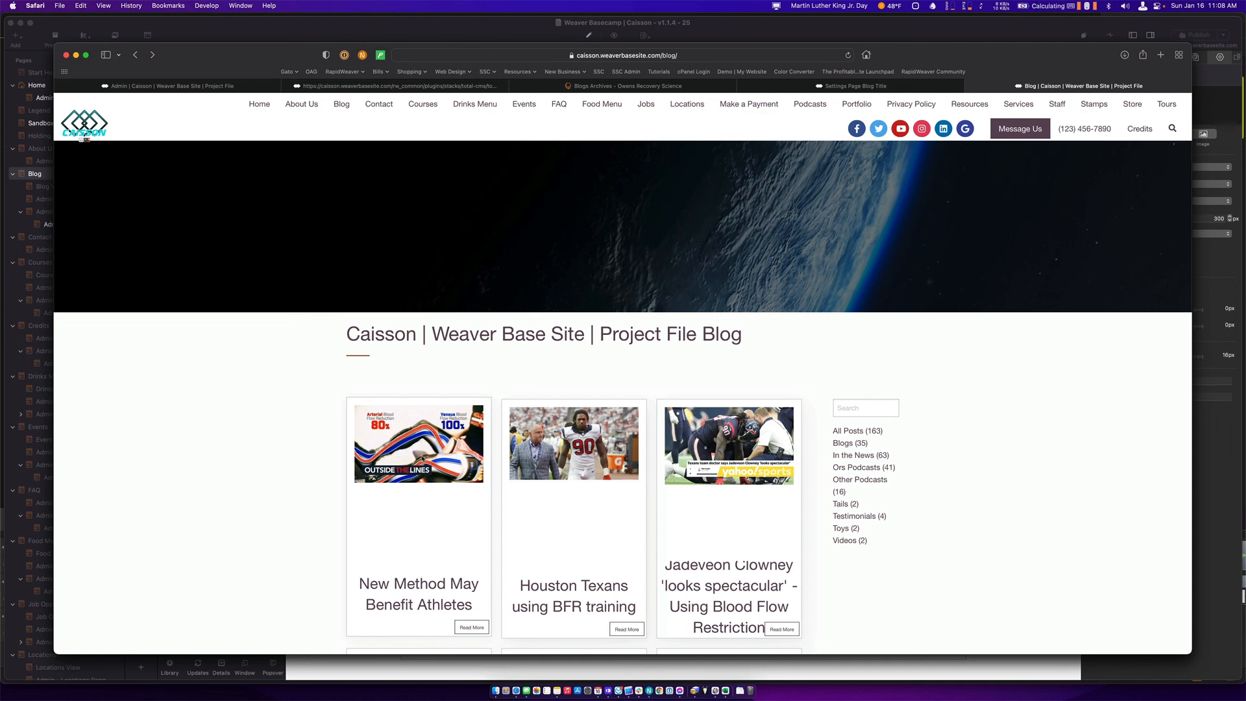
pyautogui.scroll(-2, 422, 457)
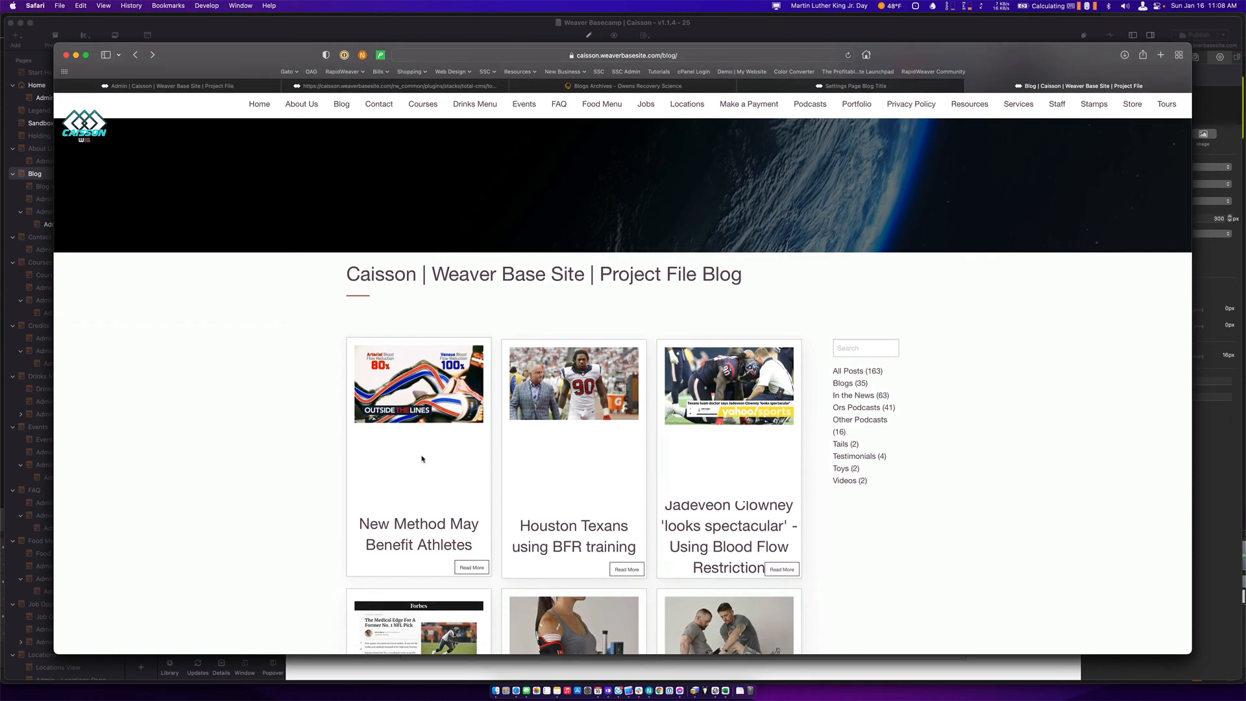